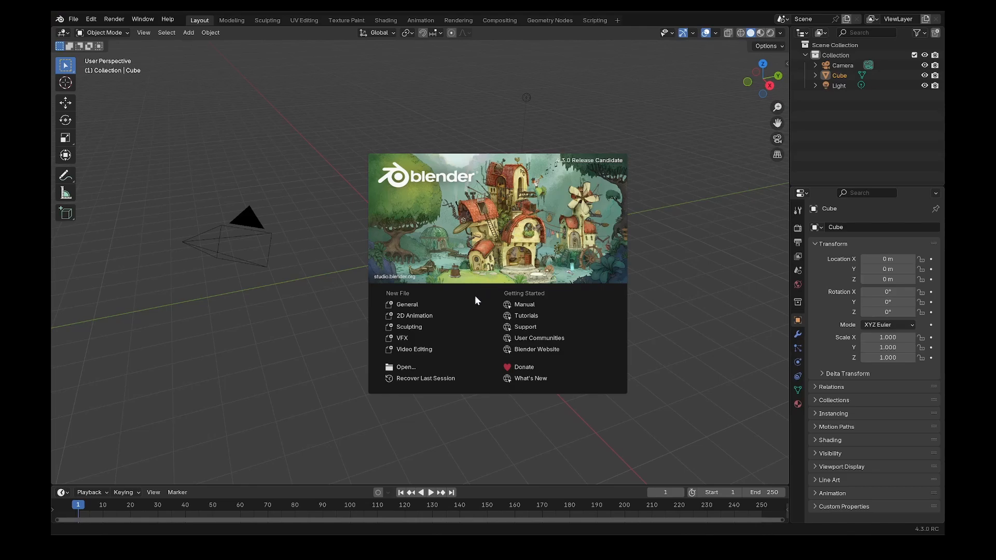
Start a new General file and set the interface resolution scale to 1.2 in the preferences.
{"action": "left_click", "coordinate": [411, 306]}
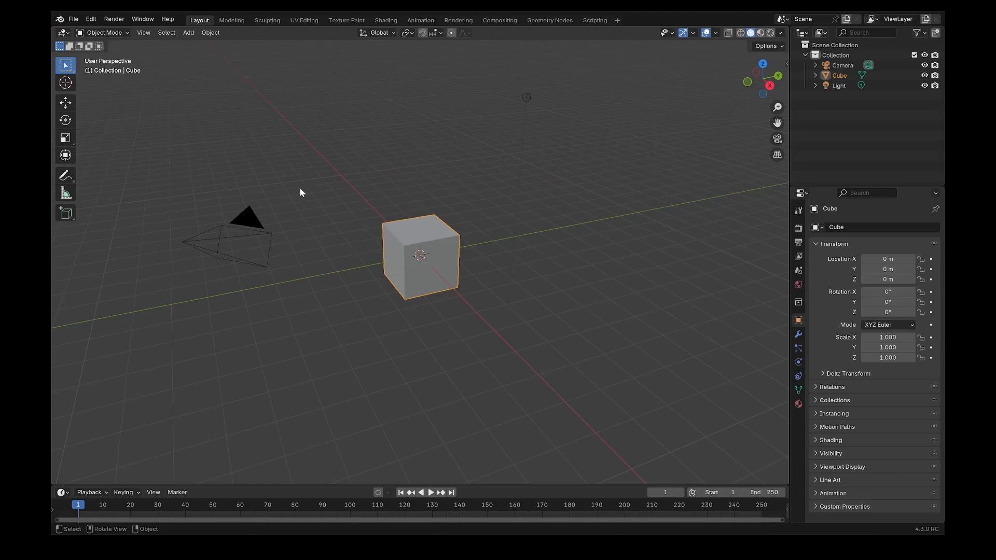
{"action": "left_click", "coordinate": [91, 19]}
{"action": "left_click", "coordinate": [91, 146]}
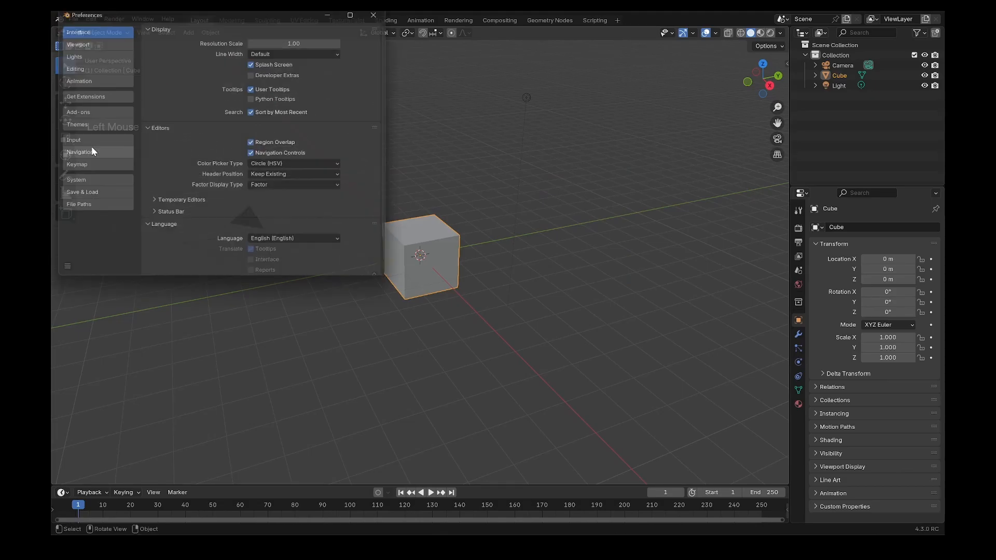
{"action": "left_click", "coordinate": [282, 39]}
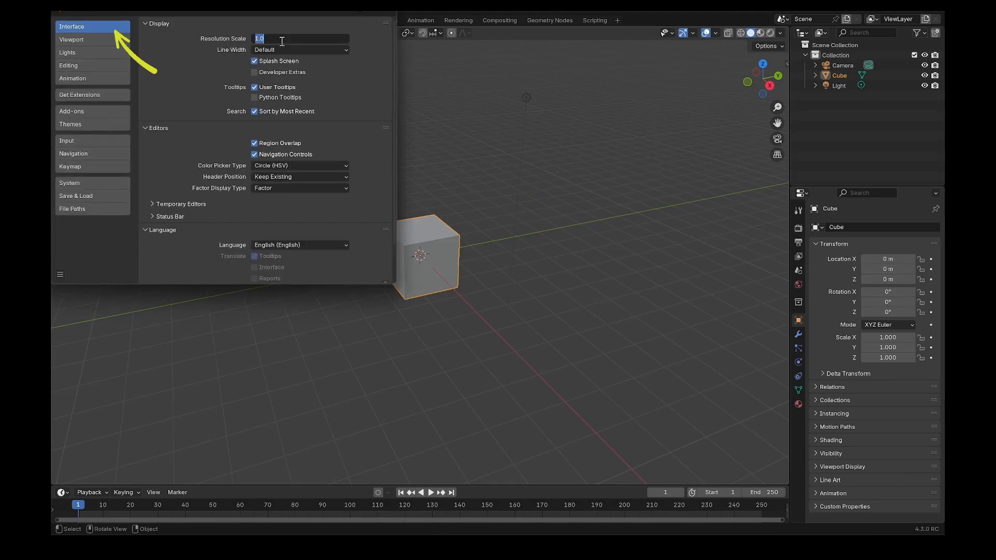
{"action": "type", "text": "1.2"}
{"action": "key", "text": "Return"}
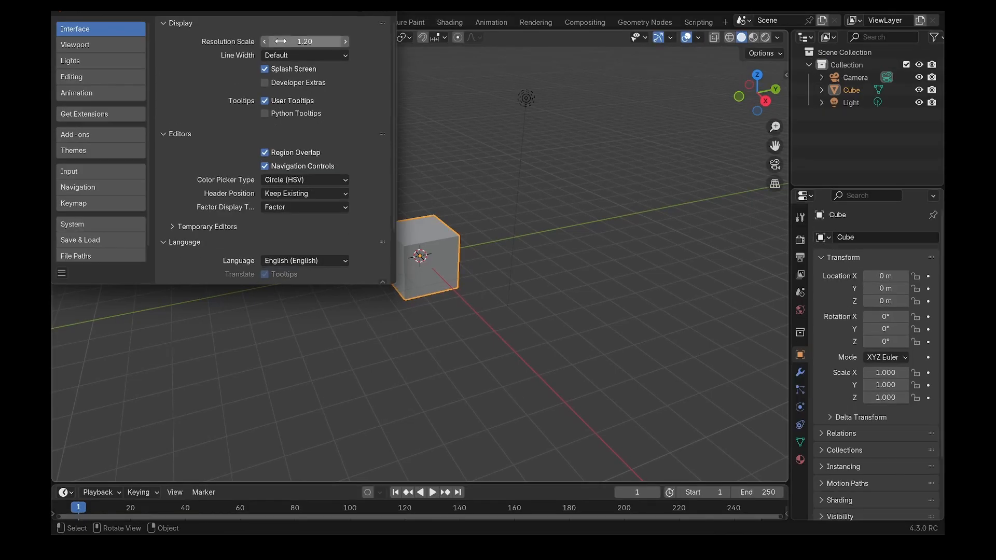
{"action": "left_click", "coordinate": [390, 14]}
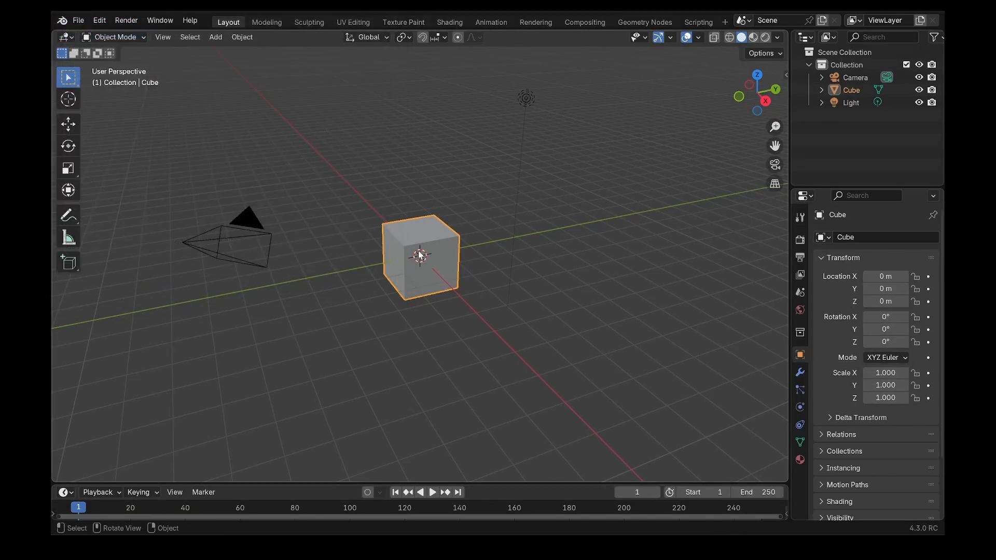
Examine the default scene by selecting the camera, light and cube in turn and viewing them from different angles and distances.
{"action": "left_click", "coordinate": [259, 238]}
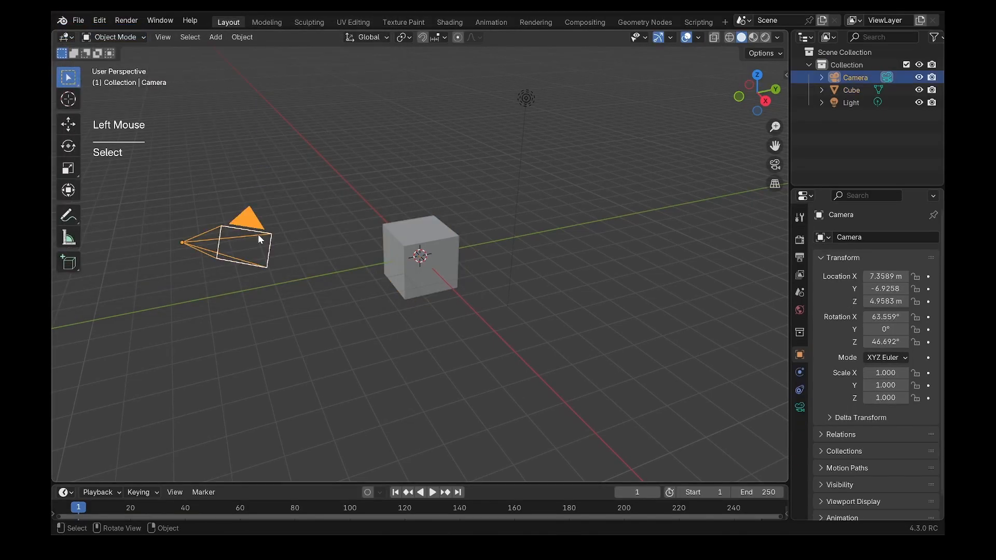
{"action": "left_click", "coordinate": [525, 98]}
{"action": "left_click", "coordinate": [436, 253]}
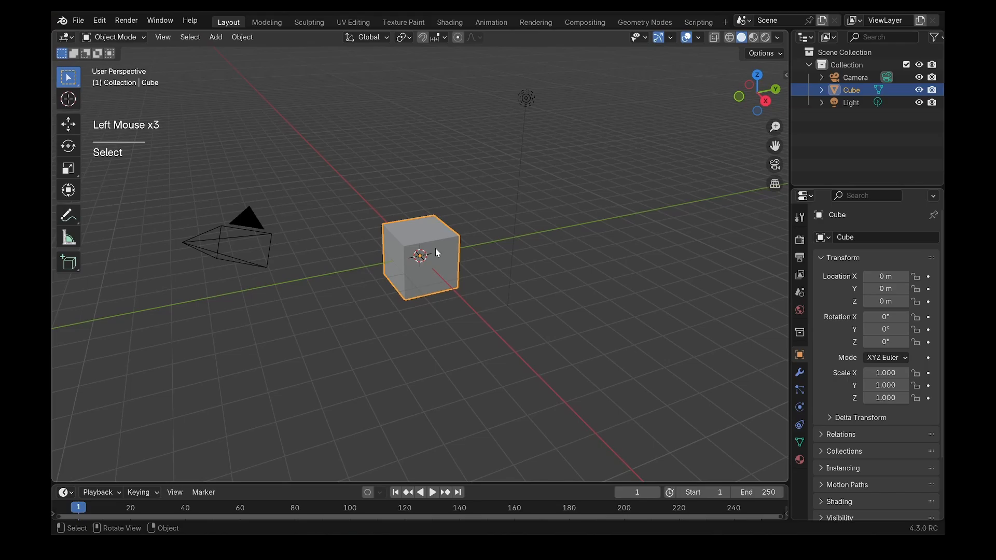
{"action": "mouse_move", "coordinate": [756, 99]}
{"action": "left_mouse_down"}
{"action": "mouse_move", "coordinate": [720, 71]}
{"action": "mouse_move", "coordinate": [719, 149]}
{"action": "mouse_move", "coordinate": [760, 94]}
{"action": "mouse_move", "coordinate": [749, 99]}
{"action": "left_mouse_up"}
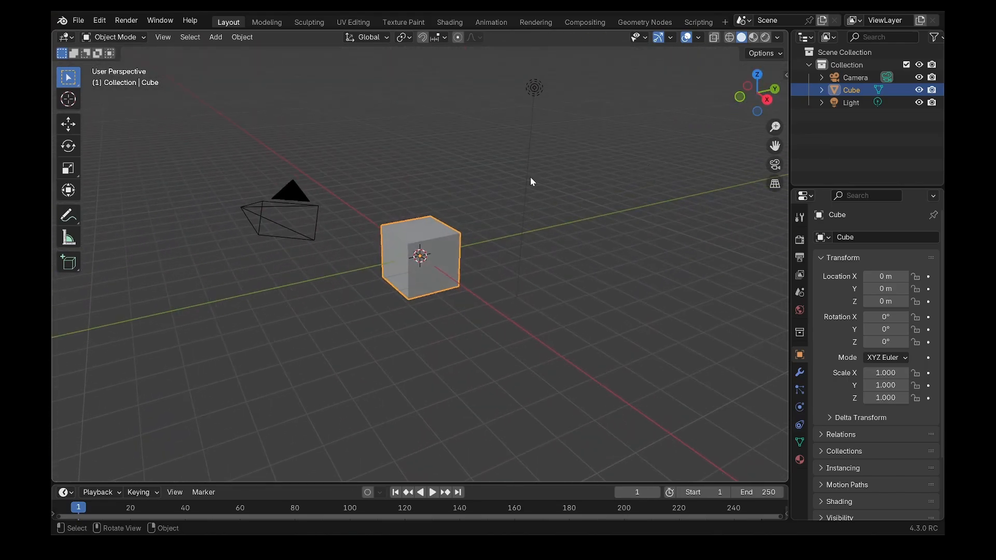
{"action": "mouse_move", "coordinate": [523, 192]}
{"action": "middle_mouse_down"}
{"action": "mouse_move", "coordinate": [476, 156]}
{"action": "mouse_move", "coordinate": [516, 222]}
{"action": "mouse_move", "coordinate": [516, 195]}
{"action": "middle_mouse_up"}
{"action": "mouse_move", "coordinate": [779, 127]}
{"action": "left_mouse_down"}
{"action": "mouse_move", "coordinate": [778, 150]}
{"action": "mouse_move", "coordinate": [778, 99]}
{"action": "mouse_move", "coordinate": [778, 140]}
{"action": "left_mouse_up"}
{"action": "scroll", "coordinate": [527, 231], "scroll_direction": "up", "scroll_amount": 4}
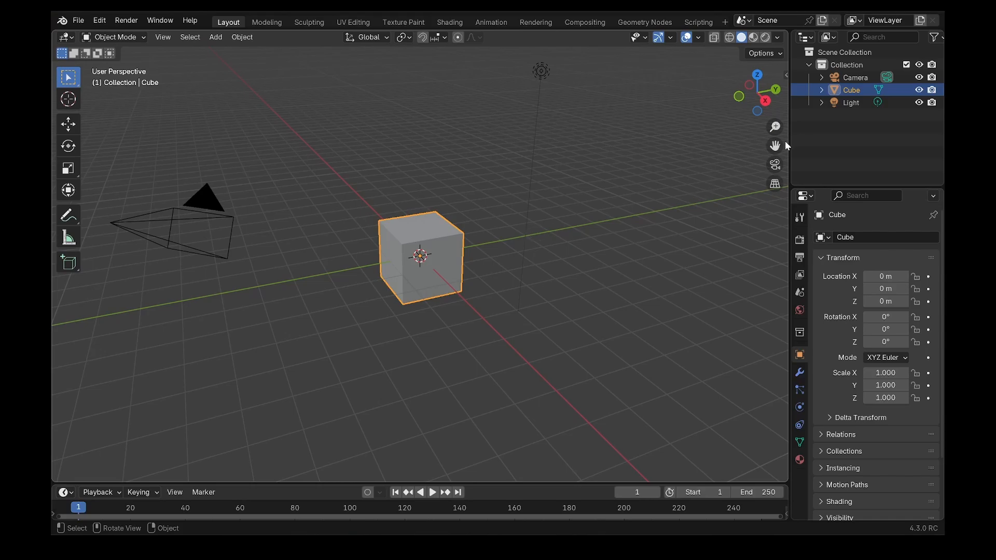
{"action": "left_click_drag", "start_coordinate": [775, 146], "coordinate": [730, 166]}
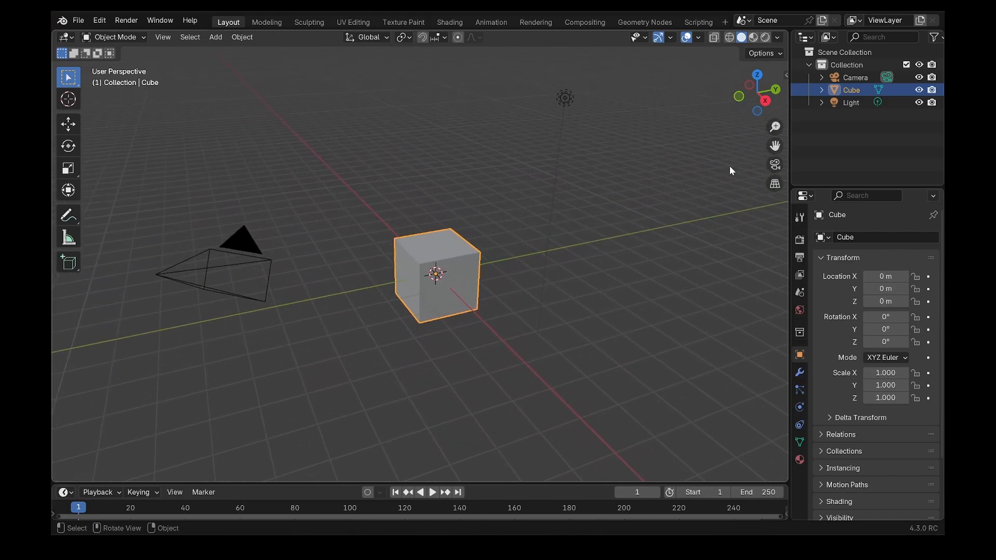
{"action": "mouse_move", "coordinate": [598, 247]}
{"action": "middle_mouse_down", "text": "shift"}
{"action": "mouse_move", "coordinate": [627, 241]}
{"action": "mouse_move", "coordinate": [585, 273]}
{"action": "mouse_move", "coordinate": [572, 235]}
{"action": "mouse_move", "coordinate": [597, 238]}
{"action": "middle_mouse_up", "text": "shift"}
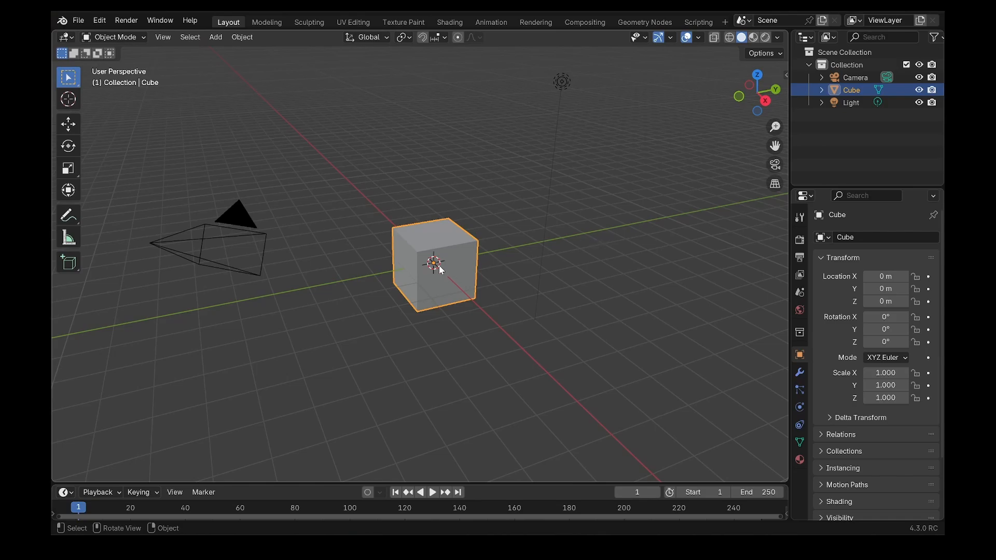
{"action": "middle_click_drag", "start_coordinate": [439, 265], "coordinate": [423, 262]}
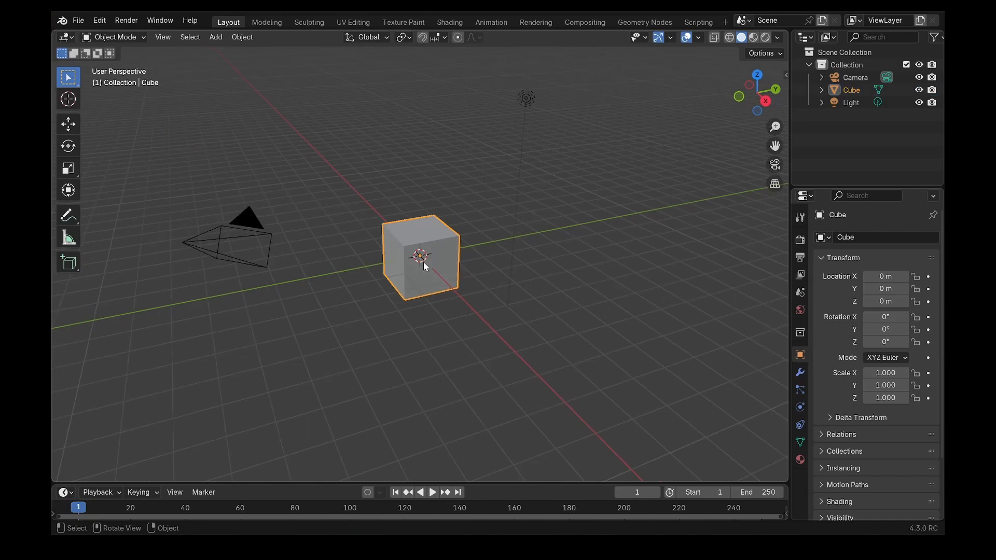
Delete the default cube and light together, keeping the camera.
{"action": "left_click_drag", "start_coordinate": [575, 69], "coordinate": [377, 358]}
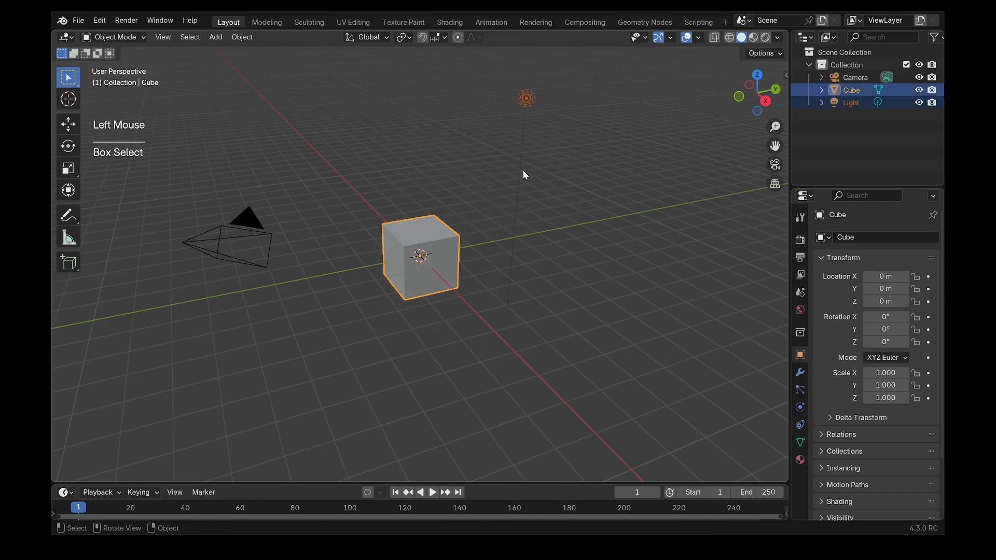
{"action": "right_click", "coordinate": [432, 226]}
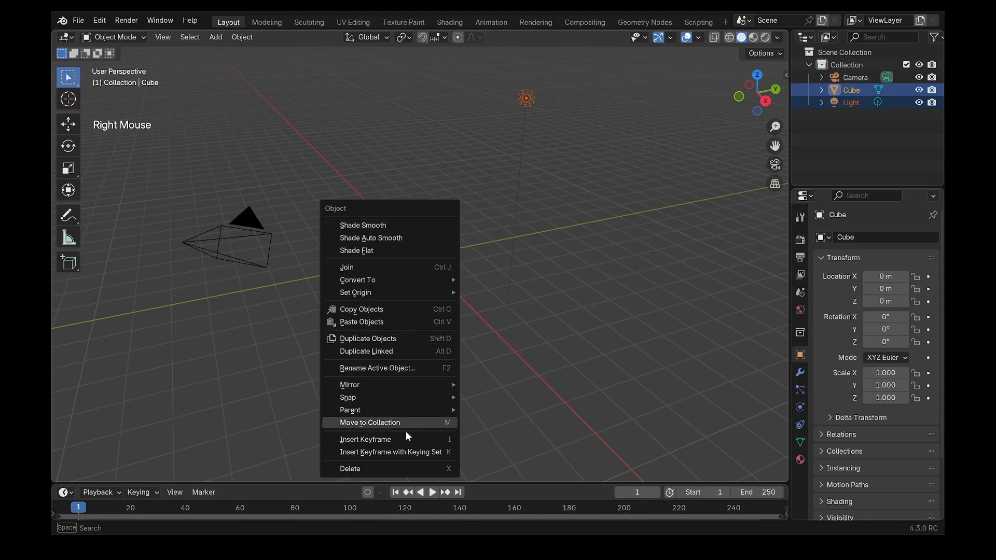
{"action": "left_click", "coordinate": [394, 468]}
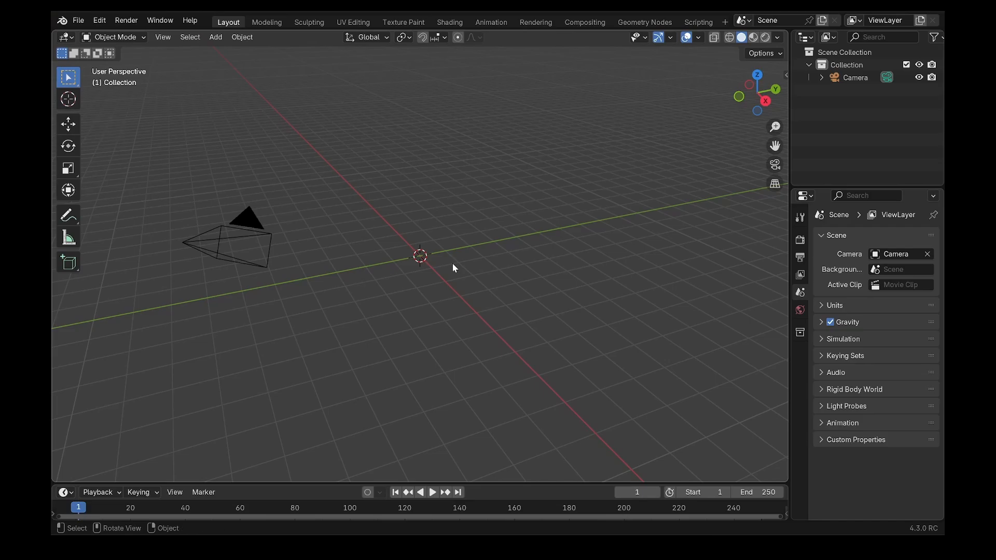
Add a Path curve at the scene origin.
{"action": "left_click", "coordinate": [215, 37]}
{"action": "mouse_move", "coordinate": [260, 63]}
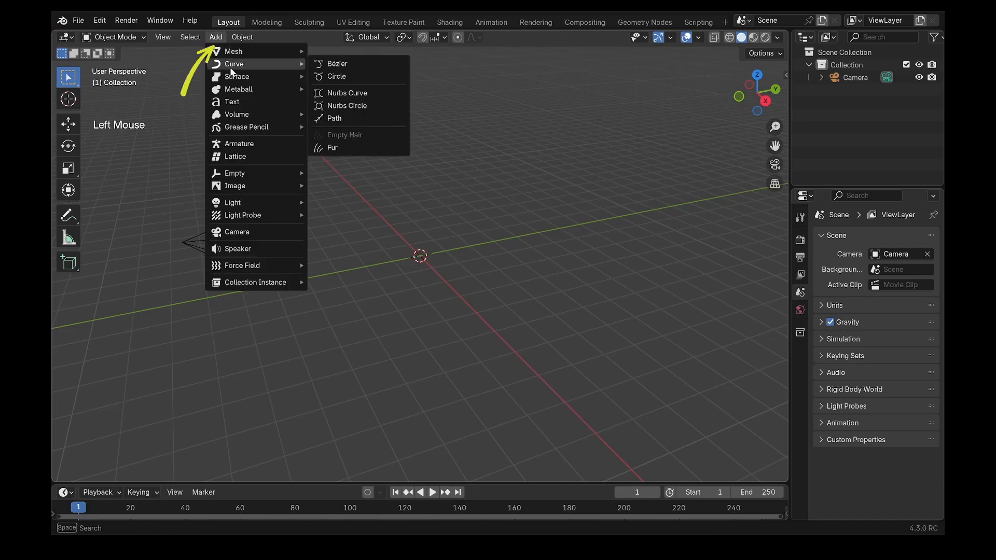
{"action": "left_click", "coordinate": [338, 118]}
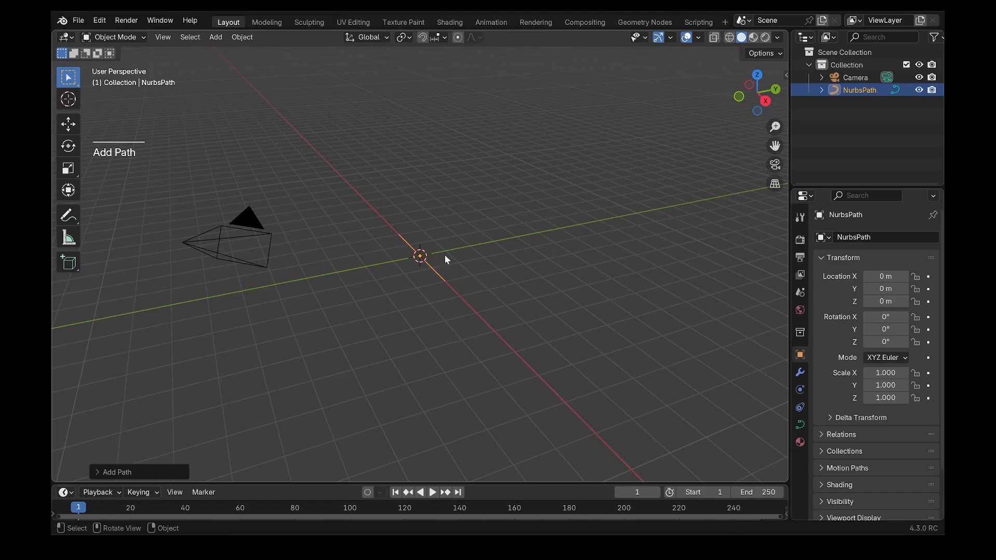
Rotate the path 90° about the global Y axis so it stands upright, working in the right orthographic view.
{"action": "scroll", "coordinate": [443, 257], "scroll_direction": "up", "scroll_amount": 2}
{"action": "mouse_move", "coordinate": [444, 256]}
{"action": "middle_mouse_down"}
{"action": "mouse_move", "coordinate": [400, 294]}
{"action": "mouse_move", "coordinate": [440, 268]}
{"action": "middle_mouse_up"}
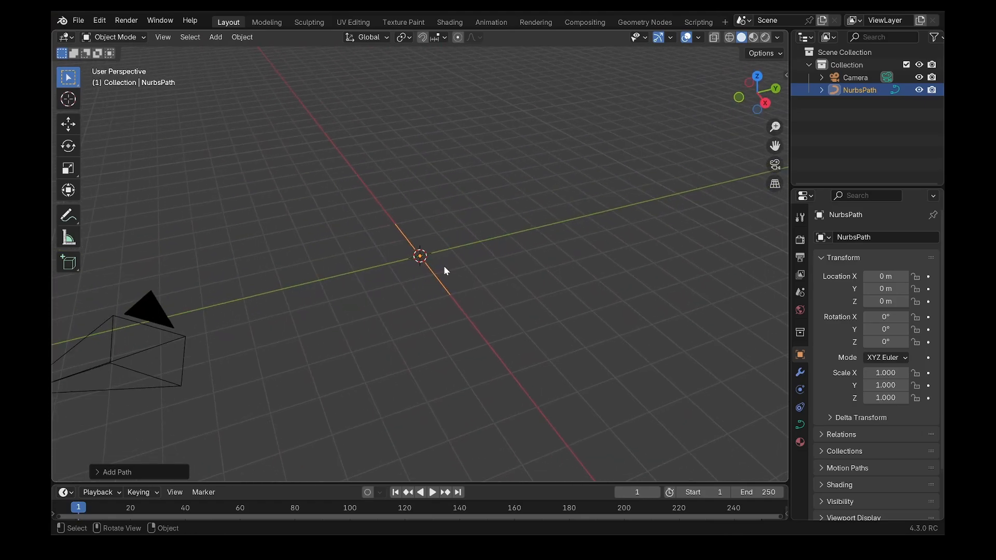
{"action": "left_click", "coordinate": [765, 103]}
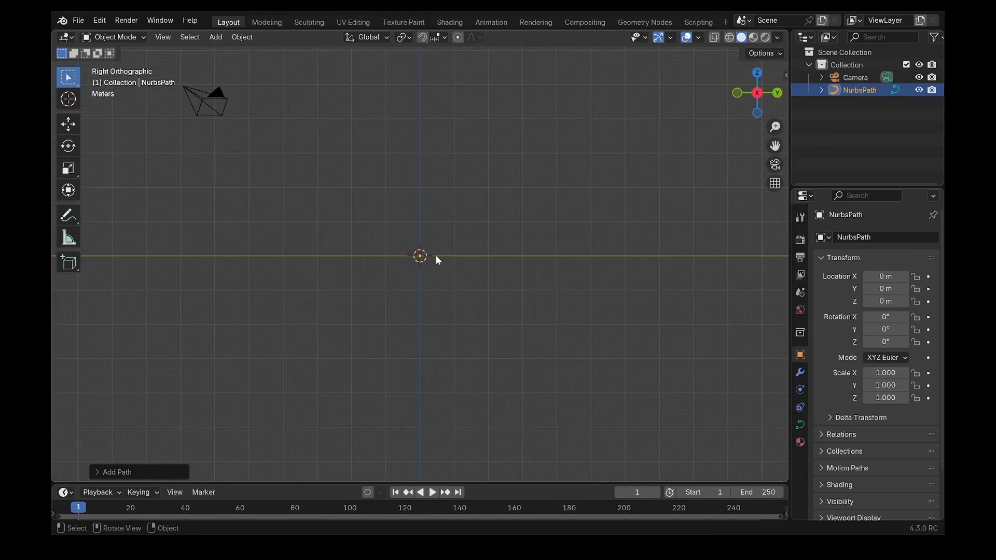
{"action": "type", "text": "r90"}
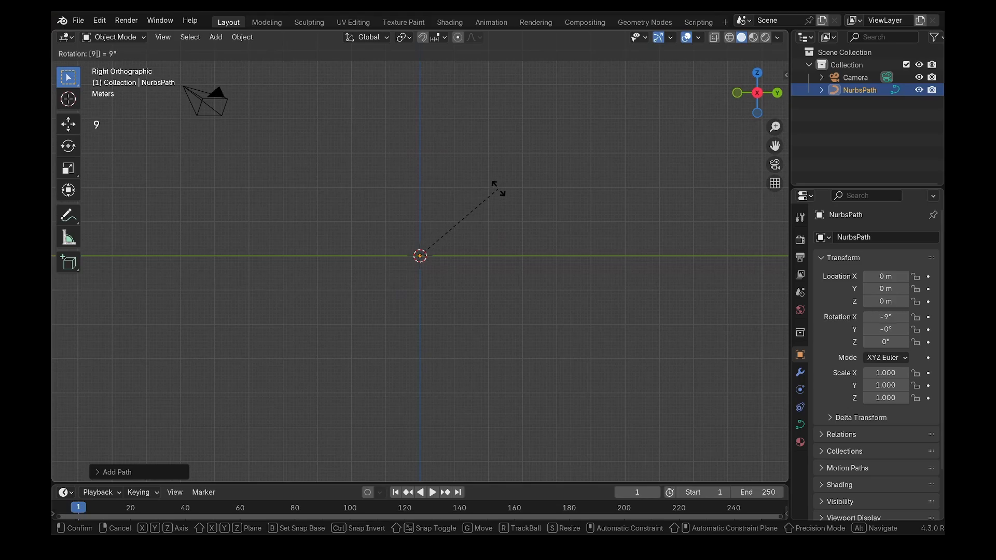
{"action": "type", "text": "y"}
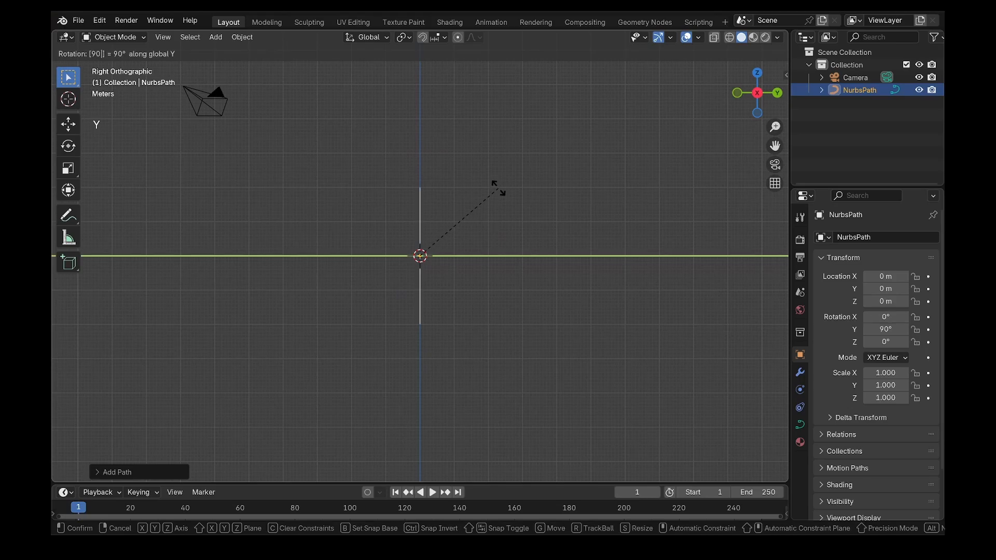
{"action": "left_click", "coordinate": [499, 188]}
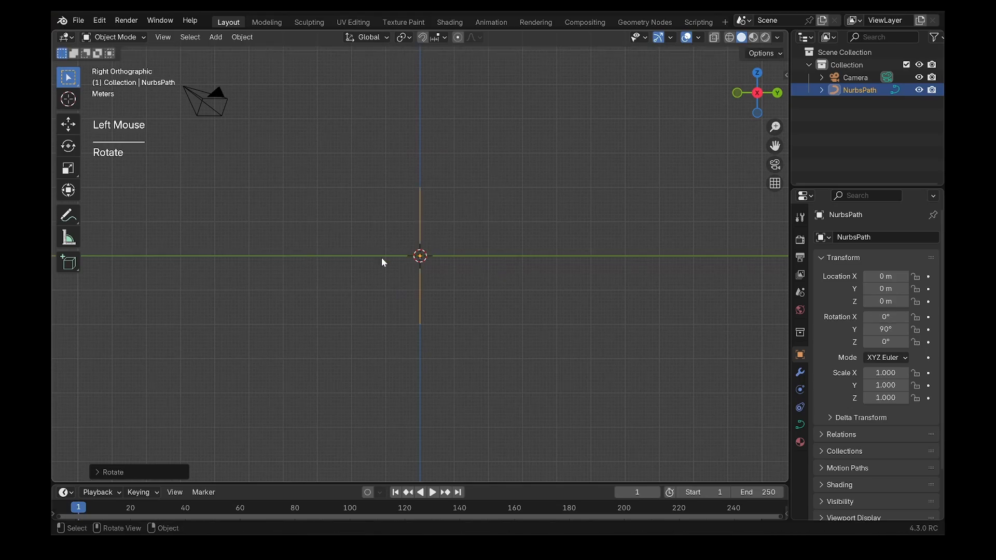
Give the path a round bevel with a depth of 0.31 m in its curve geometry settings.
{"action": "middle_click_drag", "start_coordinate": [463, 234], "coordinate": [474, 277], "text": "shift"}
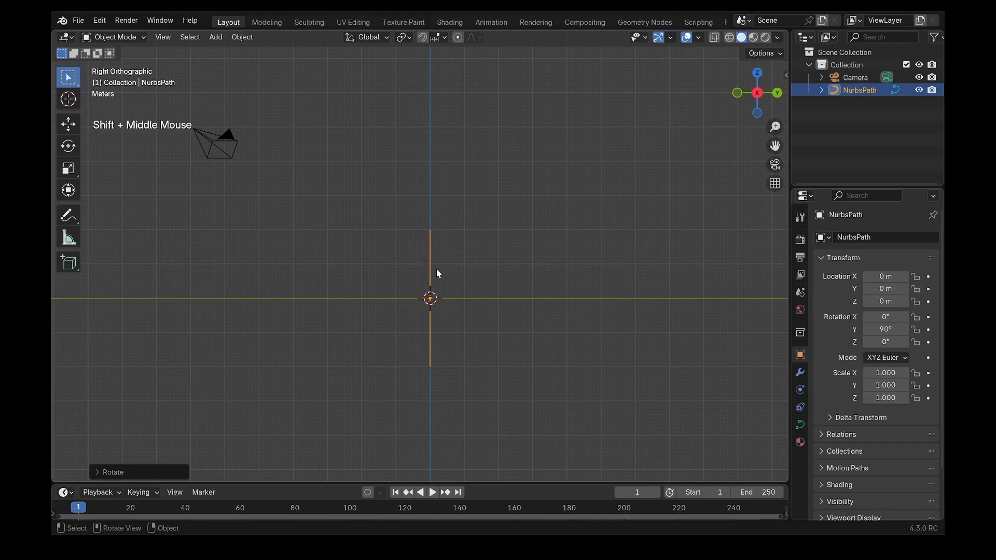
{"action": "left_click", "coordinate": [801, 425]}
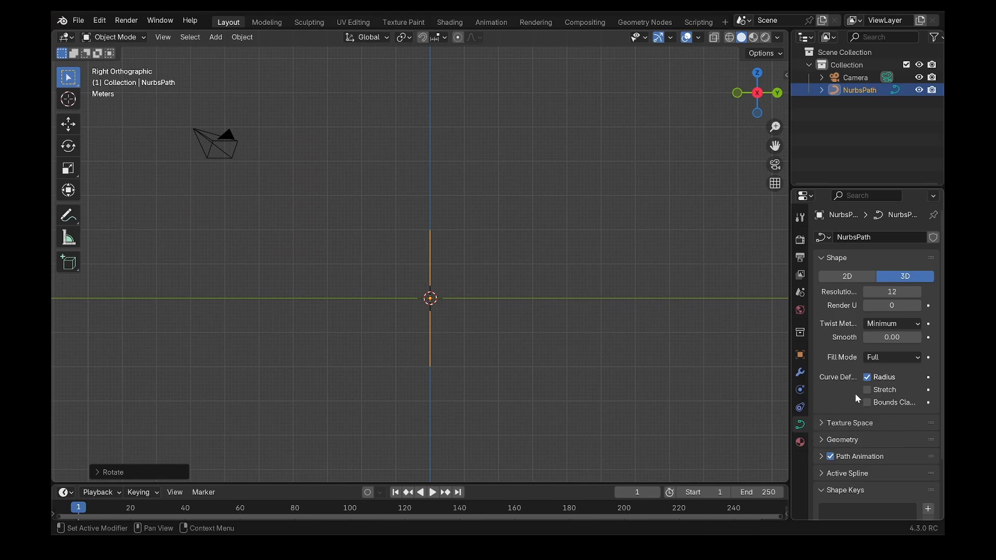
{"action": "scroll", "coordinate": [855, 395], "scroll_direction": "down", "scroll_amount": 4}
{"action": "left_click", "coordinate": [843, 368]}
{"action": "scroll", "coordinate": [844, 375], "scroll_direction": "down", "scroll_amount": 1}
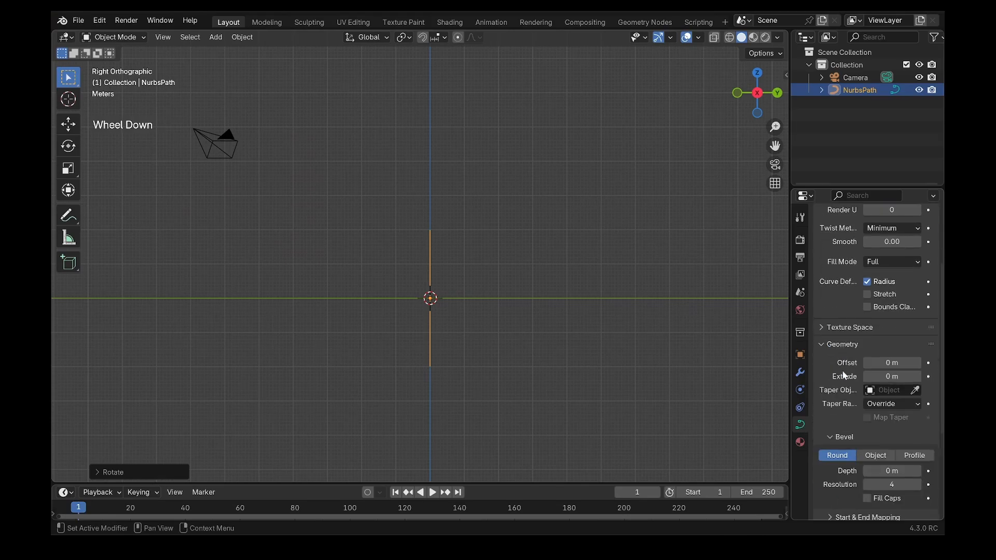
{"action": "scroll", "coordinate": [844, 374], "scroll_direction": "down", "scroll_amount": 4}
{"action": "mouse_move", "coordinate": [882, 372]}
{"action": "left_mouse_down"}
{"action": "mouse_move", "coordinate": [905, 371]}
{"action": "mouse_move", "coordinate": [896, 371]}
{"action": "left_mouse_up"}
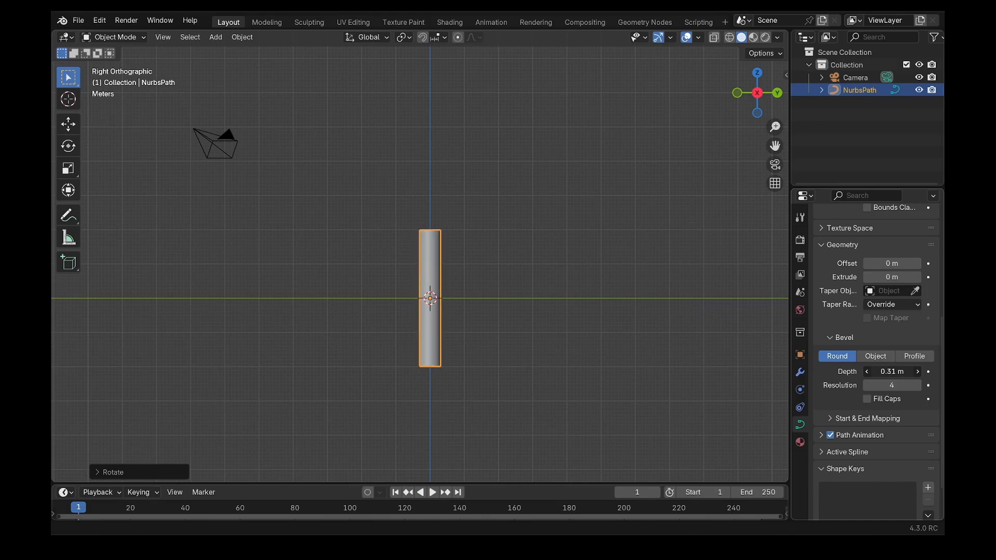
Lower the bevel resolution of the tube to 1.
{"action": "left_click", "coordinate": [866, 386]}
{"action": "left_click", "coordinate": [866, 385]}
{"action": "left_click", "coordinate": [867, 385]}
{"action": "middle_click_drag", "start_coordinate": [518, 332], "coordinate": [458, 340]}
{"action": "scroll", "coordinate": [457, 340], "scroll_direction": "up", "scroll_amount": 1}
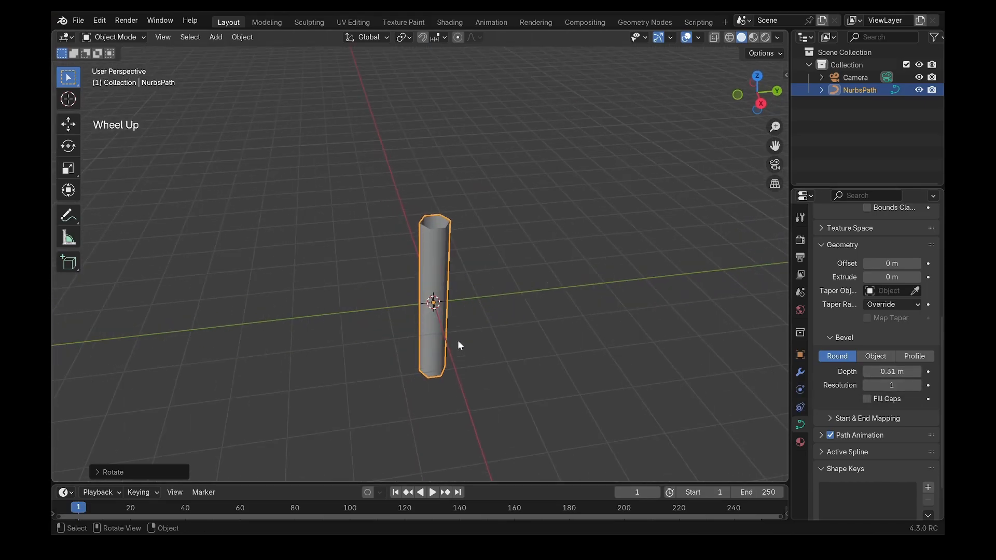
{"action": "scroll", "coordinate": [457, 341], "scroll_direction": "up", "scroll_amount": 1}
{"action": "left_click", "coordinate": [868, 385]}
{"action": "left_click", "coordinate": [918, 386]}
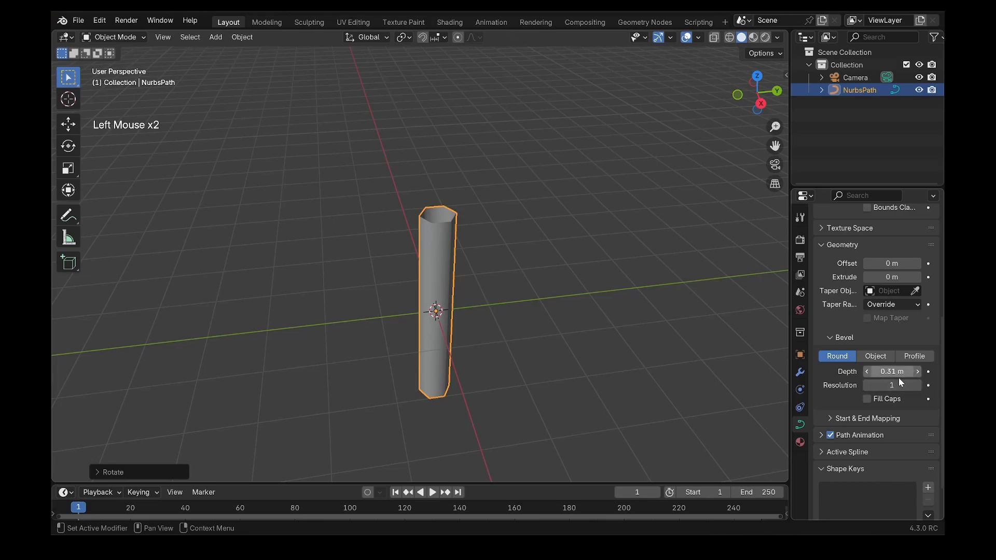
Reduce the viewport resolution in the curve's shape settings to 2.
{"action": "scroll", "coordinate": [840, 388], "scroll_direction": "up", "scroll_amount": 6}
{"action": "left_click", "coordinate": [866, 292]}
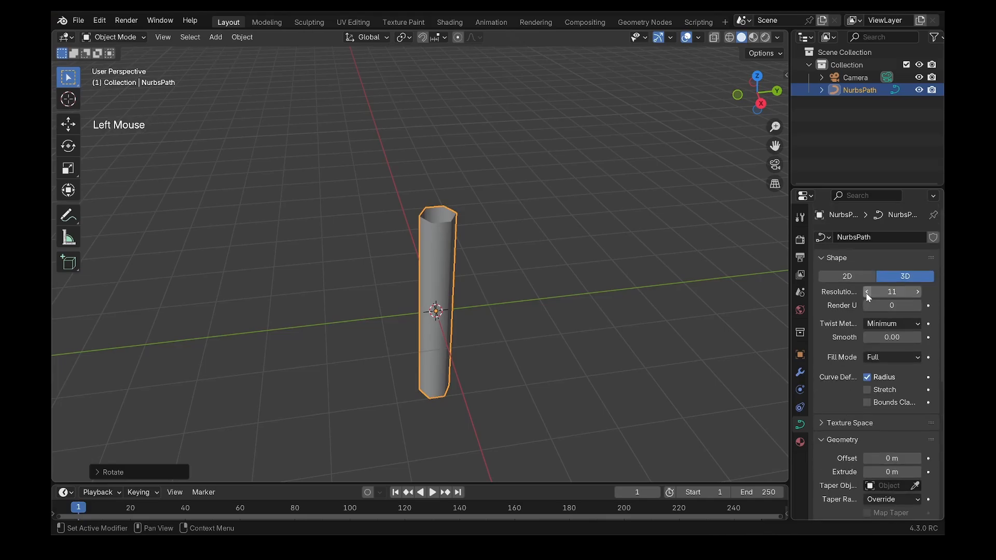
{"action": "double_click", "coordinate": [867, 292]}
{"action": "double_click", "coordinate": [867, 292]}
{"action": "double_click", "coordinate": [866, 292]}
{"action": "left_click", "coordinate": [866, 292]}
{"action": "double_click", "coordinate": [866, 292]}
{"action": "left_click", "coordinate": [866, 292]}
{"action": "left_click", "coordinate": [917, 292]}
In Edit Mode from the right view, move the top control point sideways along Y, level with the second point, to bend the tube.
{"action": "middle_click_drag", "start_coordinate": [675, 288], "coordinate": [627, 235]}
{"action": "middle_click_drag", "start_coordinate": [544, 286], "coordinate": [502, 260], "text": "shift"}
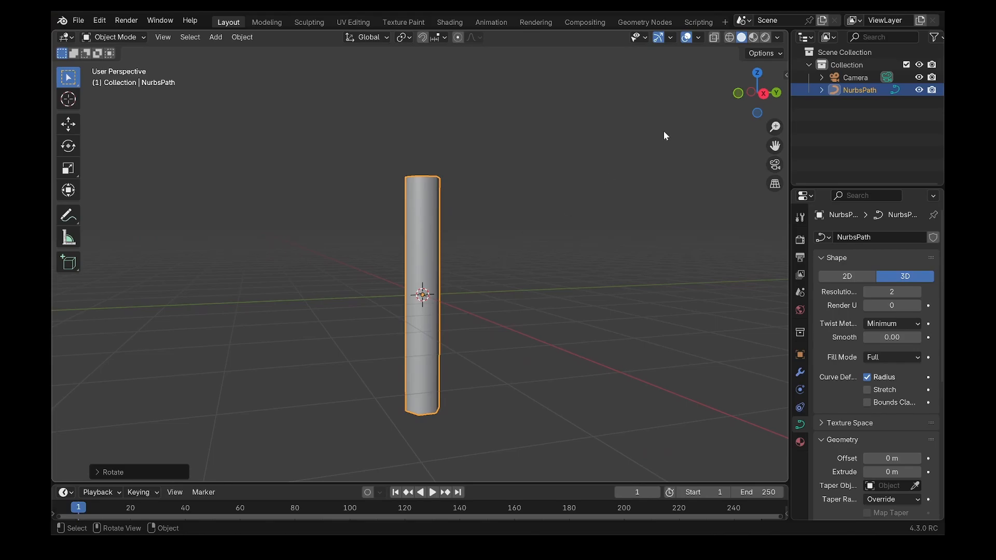
{"action": "left_click", "coordinate": [763, 93]}
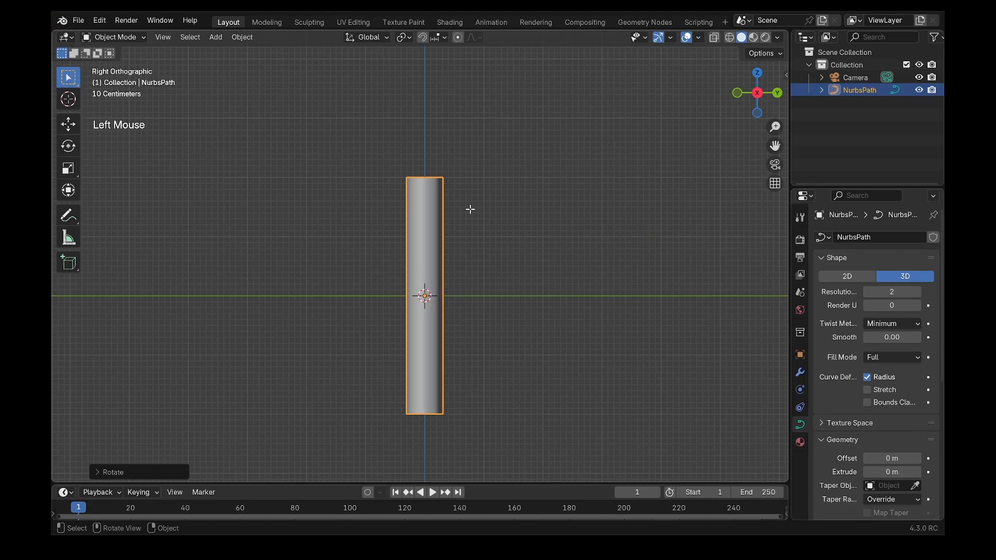
{"action": "key", "text": "Tab"}
{"action": "left_click", "coordinate": [426, 178]}
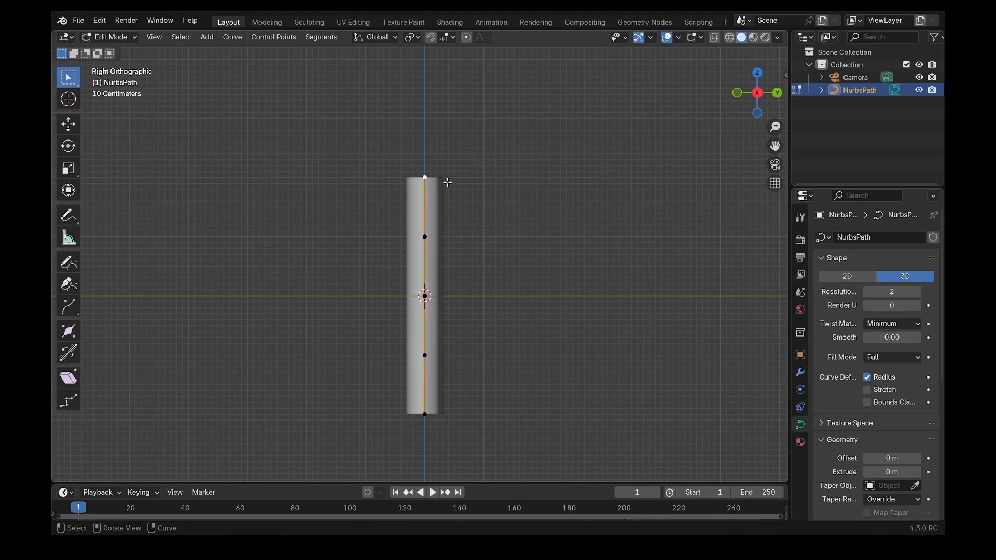
{"action": "key", "text": "g"}
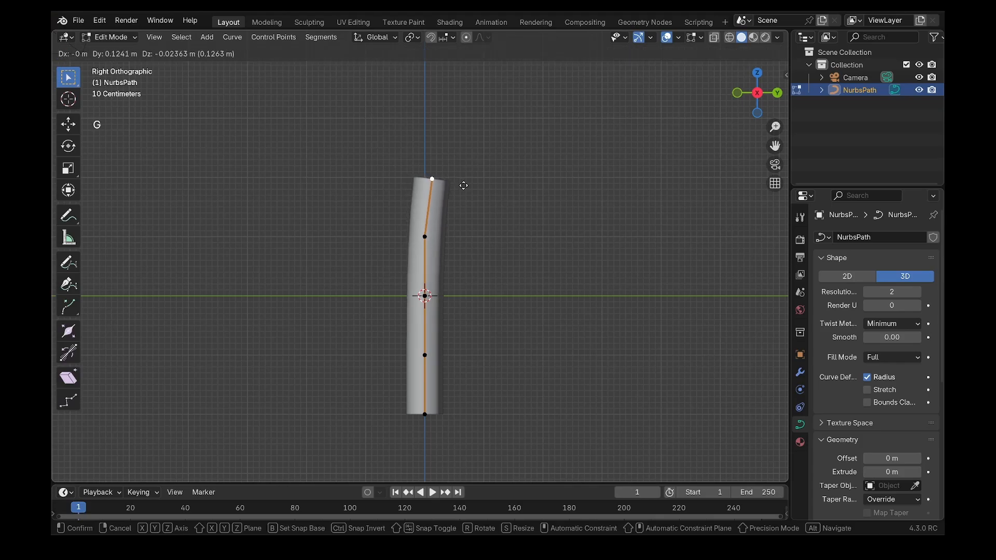
{"action": "left_click", "coordinate": [569, 241]}
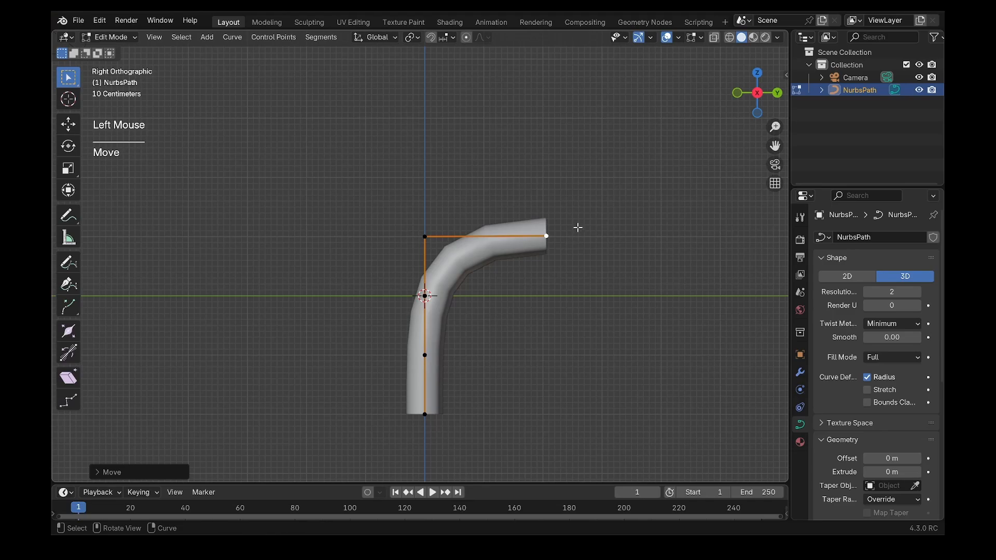
Extrude four more control points from the curve's free end, curling the tube downward and inward into a spiral.
{"action": "key", "text": "e"}
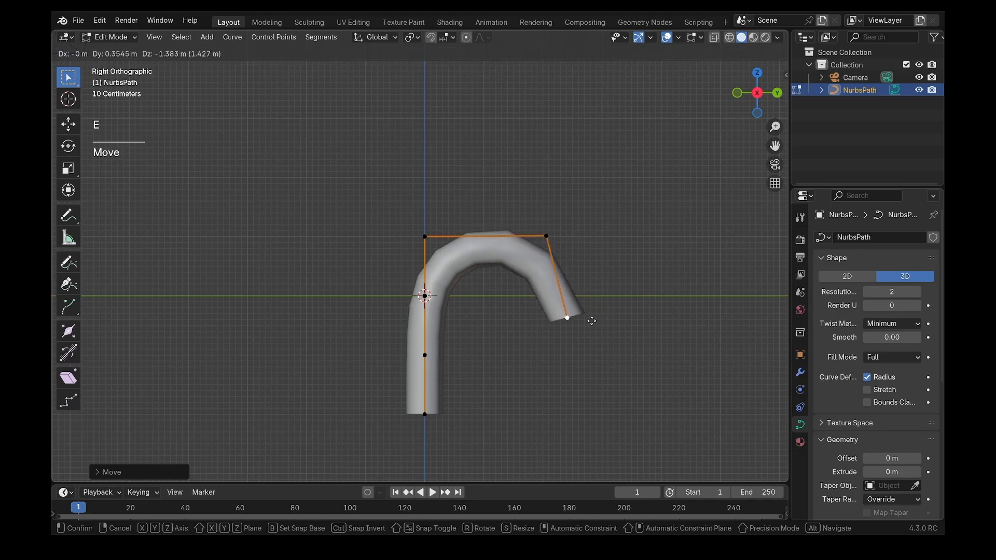
{"action": "left_click", "coordinate": [582, 320]}
{"action": "key", "text": "e"}
{"action": "left_click", "coordinate": [506, 340]}
{"action": "key", "text": "e"}
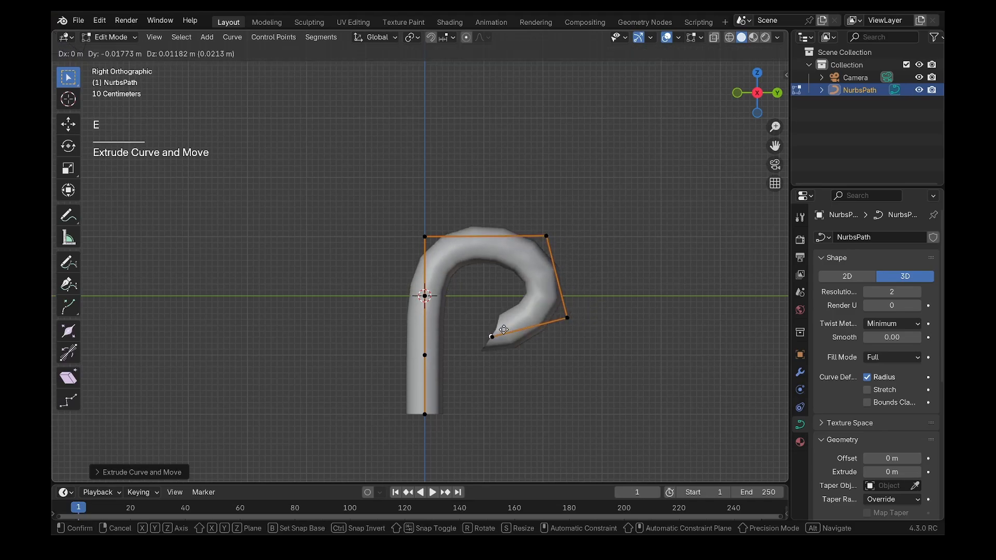
{"action": "left_click", "coordinate": [483, 284]}
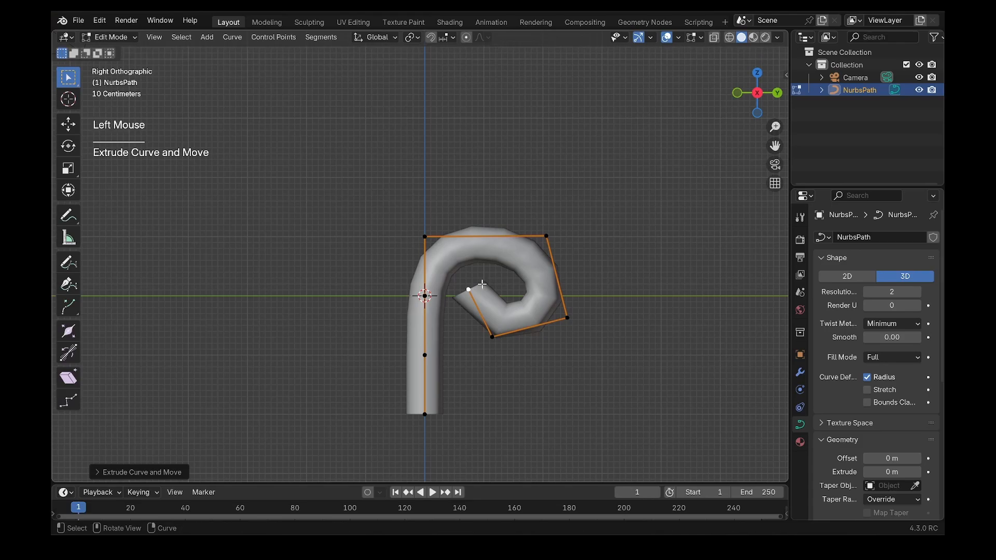
{"action": "key", "text": "e"}
{"action": "left_click", "coordinate": [523, 265]}
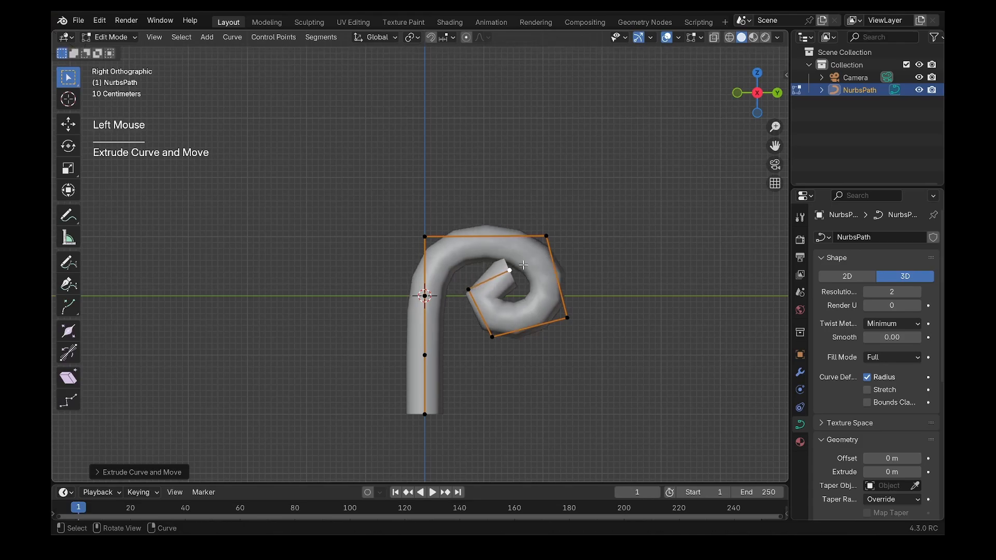
Shrink the radius of the last five control points one by one, tapering the spiral towards its tip.
{"action": "key", "text": "alt+s"}
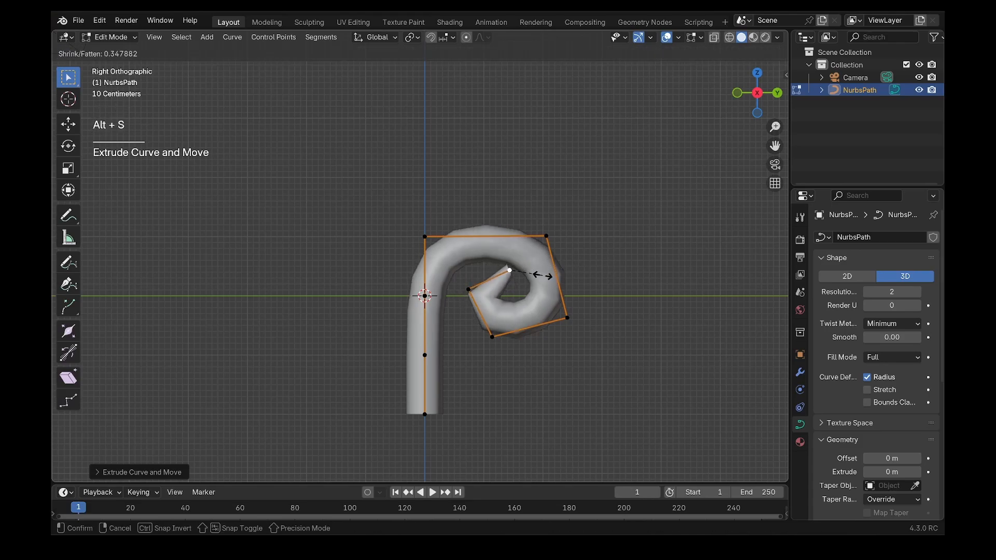
{"action": "left_click", "coordinate": [503, 292]}
{"action": "left_click", "coordinate": [469, 289]}
{"action": "key", "text": "alt+s"}
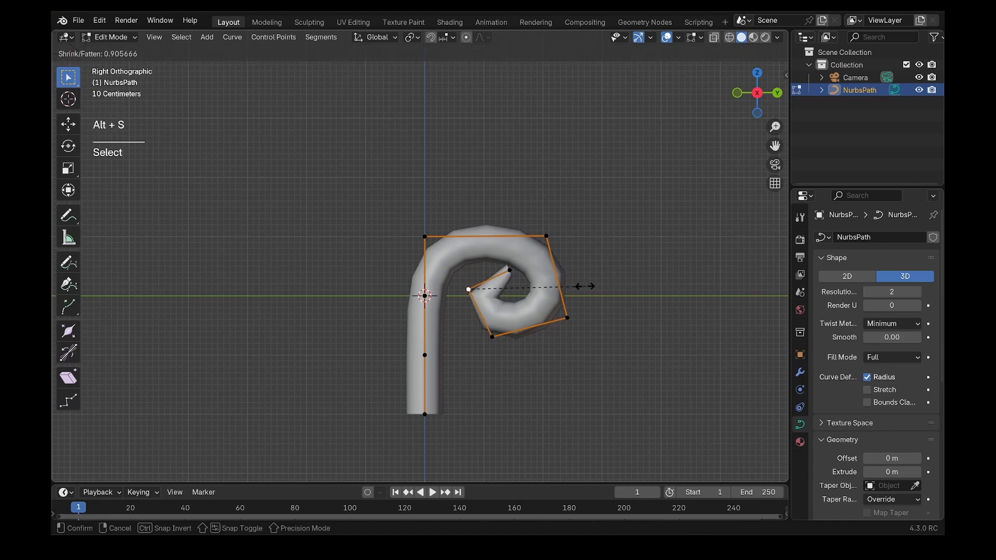
{"action": "left_click", "coordinate": [528, 289]}
{"action": "left_click", "coordinate": [492, 337]}
{"action": "key", "text": "alt+s"}
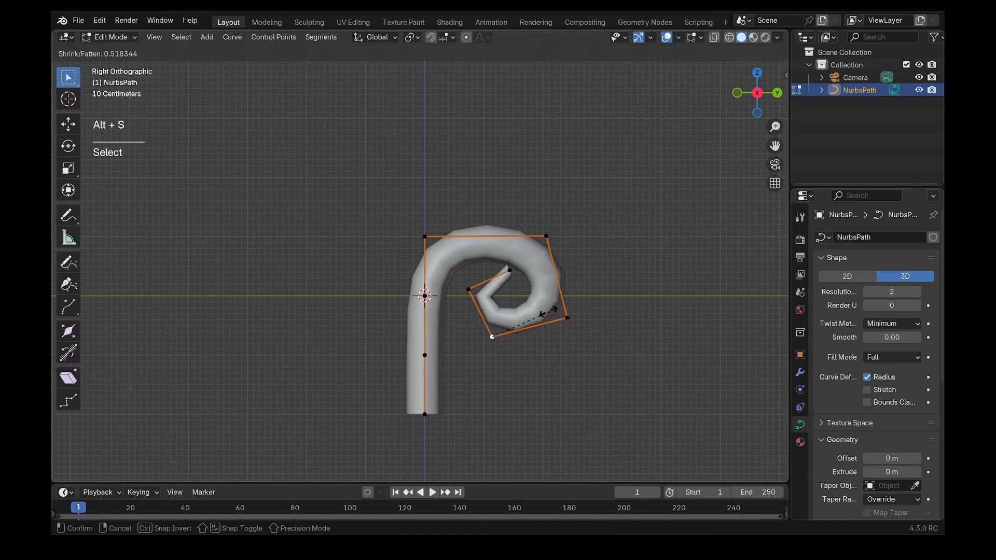
{"action": "left_click", "coordinate": [537, 315]}
{"action": "left_click", "coordinate": [569, 320]}
{"action": "key", "text": "alt+s"}
{"action": "left_click", "coordinate": [589, 307]}
{"action": "left_click", "coordinate": [548, 235]}
{"action": "key", "text": "alt+s"}
{"action": "left_click", "coordinate": [541, 260]}
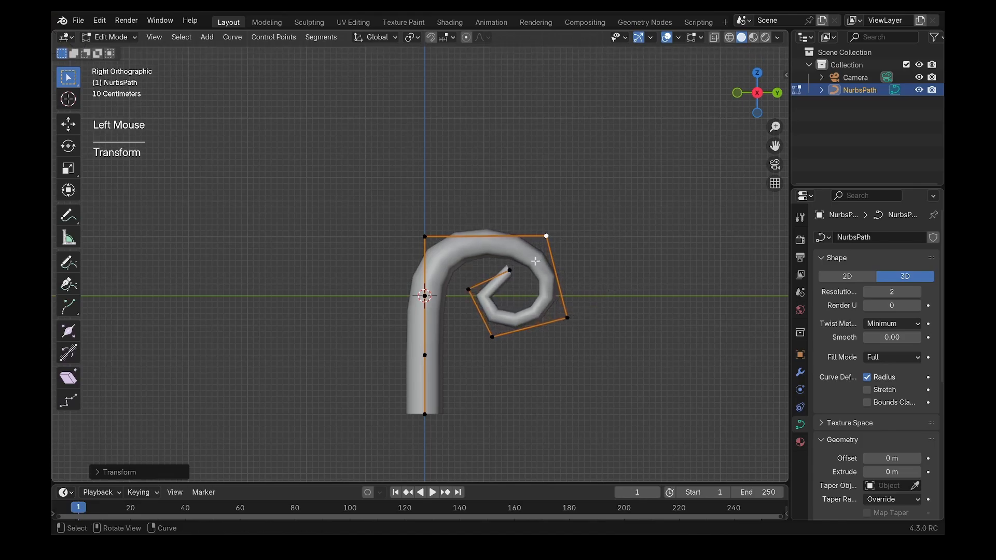
Extrude two more control points from the spiral's tip to curl it further inward, and adjust the new end's radius.
{"action": "left_click", "coordinate": [509, 271]}
{"action": "key", "text": "e"}
{"action": "left_click", "coordinate": [515, 313]}
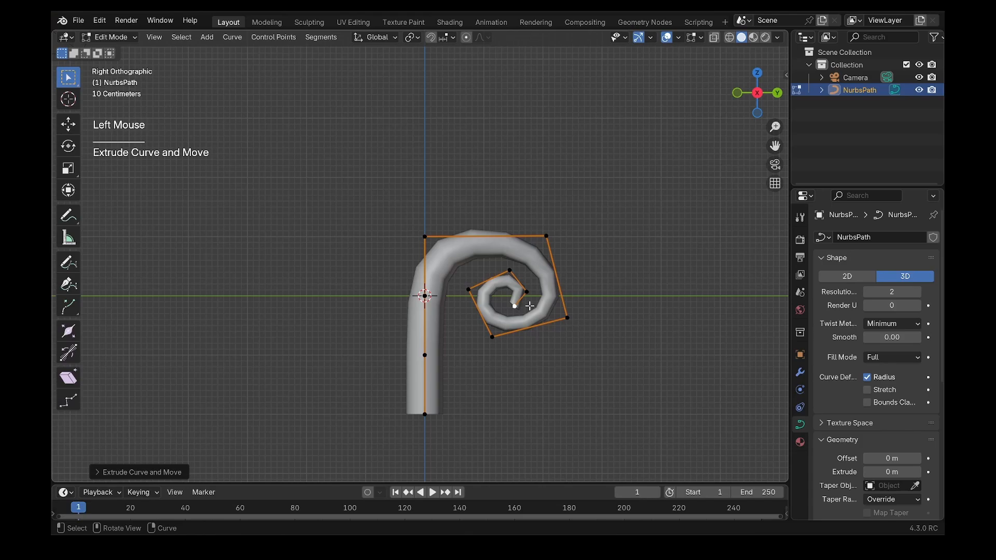
{"action": "key", "text": "alt+s"}
{"action": "left_click", "coordinate": [550, 314]}
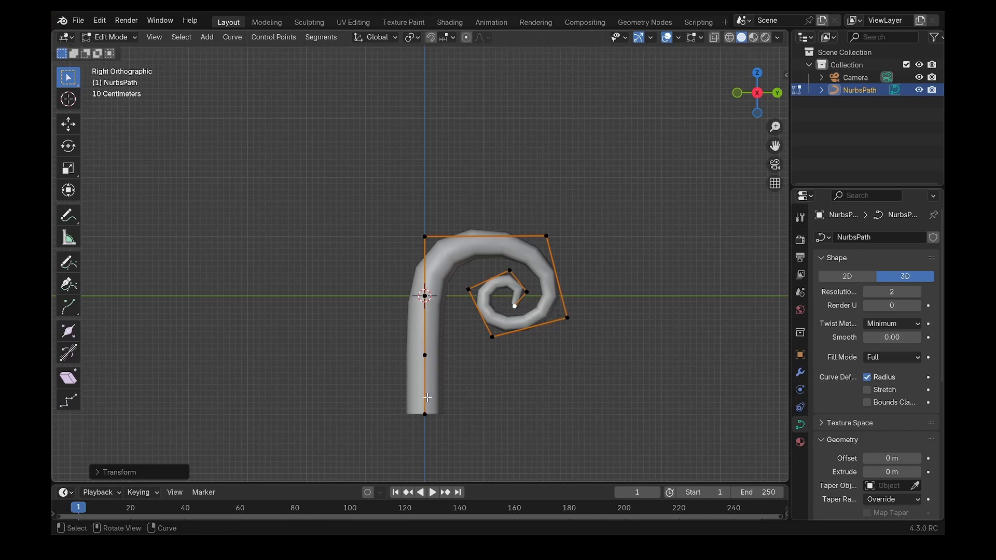
Fatten the radius of the bottom control point and the one above it, flaring the tube's base into a wide cone.
{"action": "left_click", "coordinate": [425, 355]}
{"action": "key", "text": "alt+s"}
{"action": "left_click", "coordinate": [425, 350]}
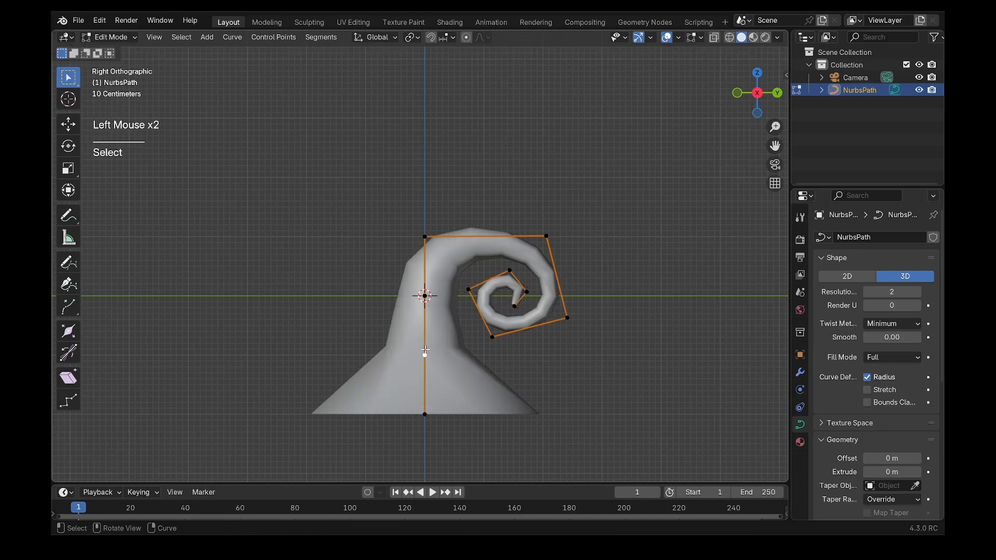
{"action": "key", "text": "alt+s"}
{"action": "left_click", "coordinate": [166, 312]}
{"action": "scroll", "coordinate": [441, 280], "scroll_direction": "down", "scroll_amount": 2}
{"action": "scroll", "coordinate": [441, 280], "scroll_direction": "up", "scroll_amount": 2}
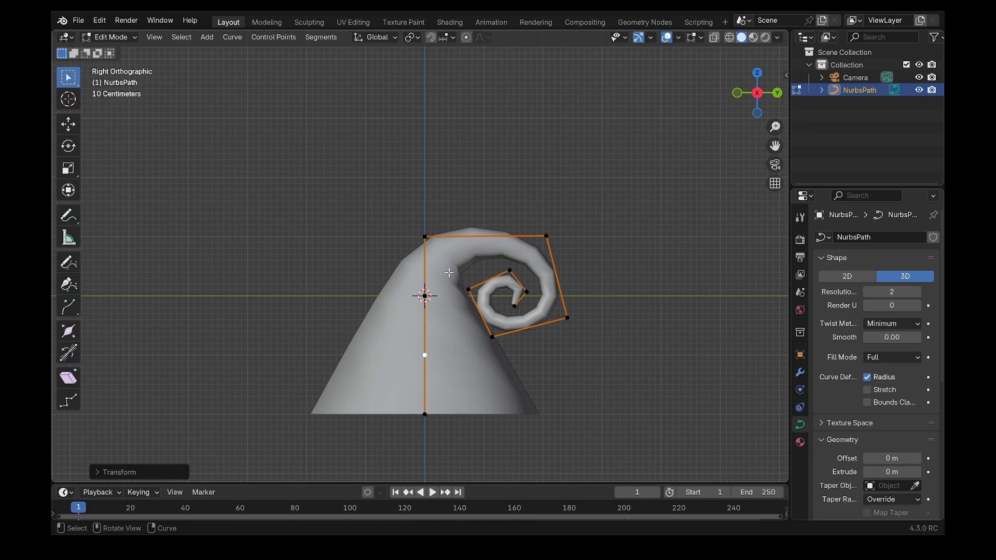
Select all the control points of the curled end, move them together up and away from the cone, and return to Object Mode.
{"action": "left_click_drag", "start_coordinate": [606, 208], "coordinate": [463, 366]}
{"action": "left_click_drag", "start_coordinate": [514, 299], "coordinate": [534, 273]}
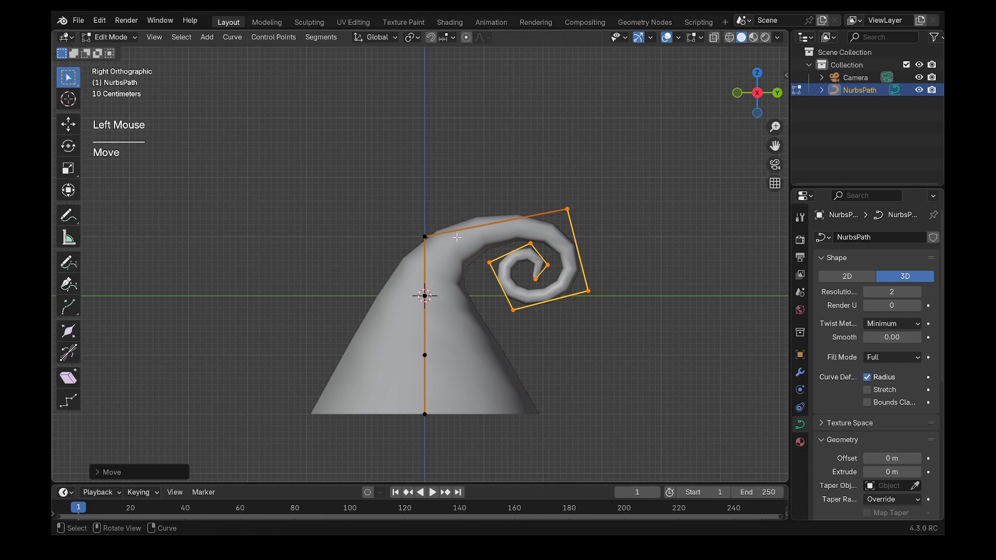
{"action": "key", "text": "Tab"}
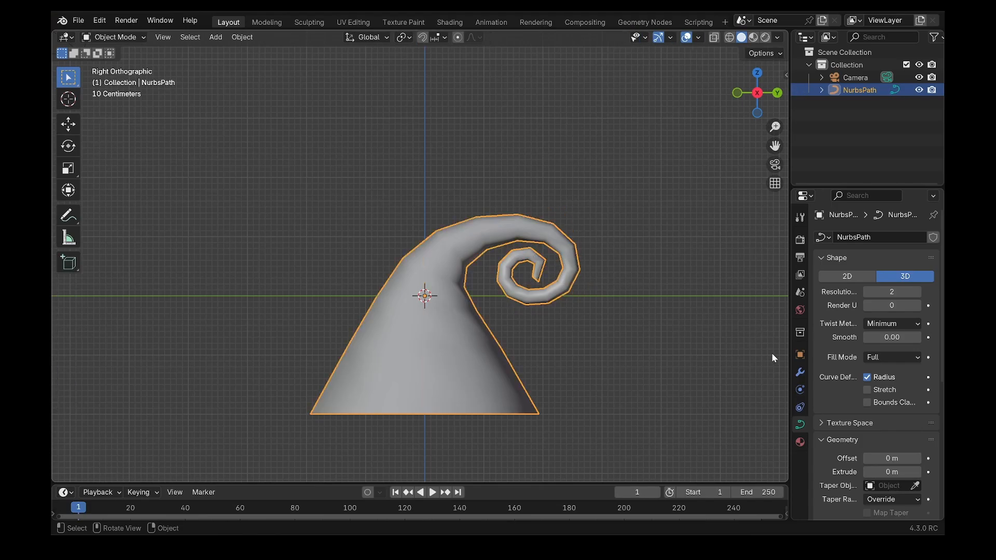
Convert the curled curve object to a mesh and check its topology in Edit Mode.
{"action": "right_click", "coordinate": [525, 241]}
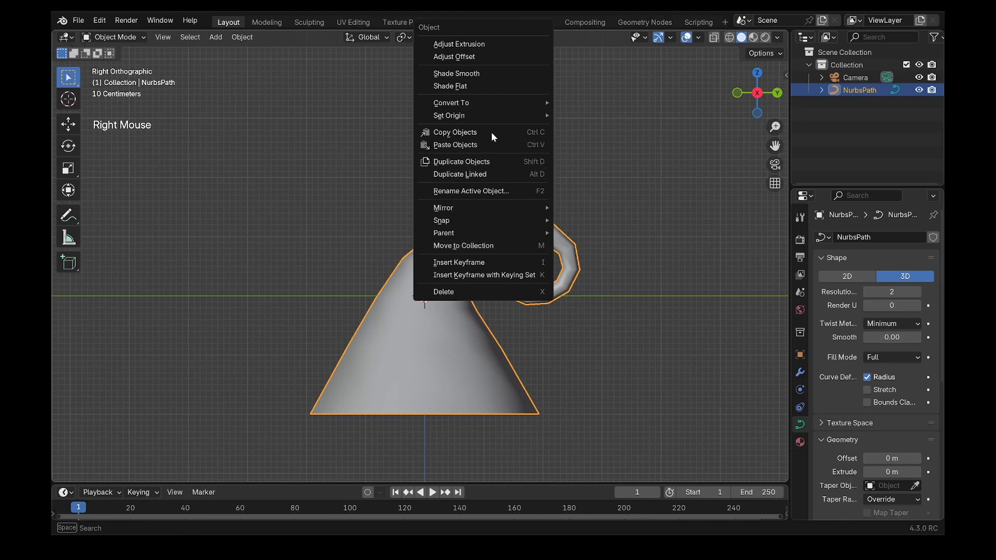
{"action": "mouse_move", "coordinate": [489, 102]}
{"action": "left_click", "coordinate": [575, 102]}
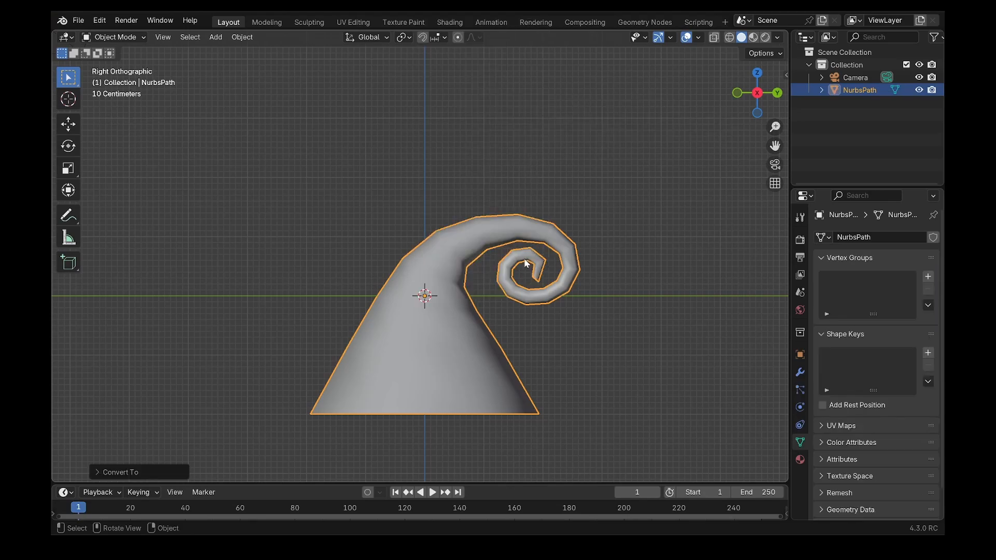
{"action": "key", "text": "Tab"}
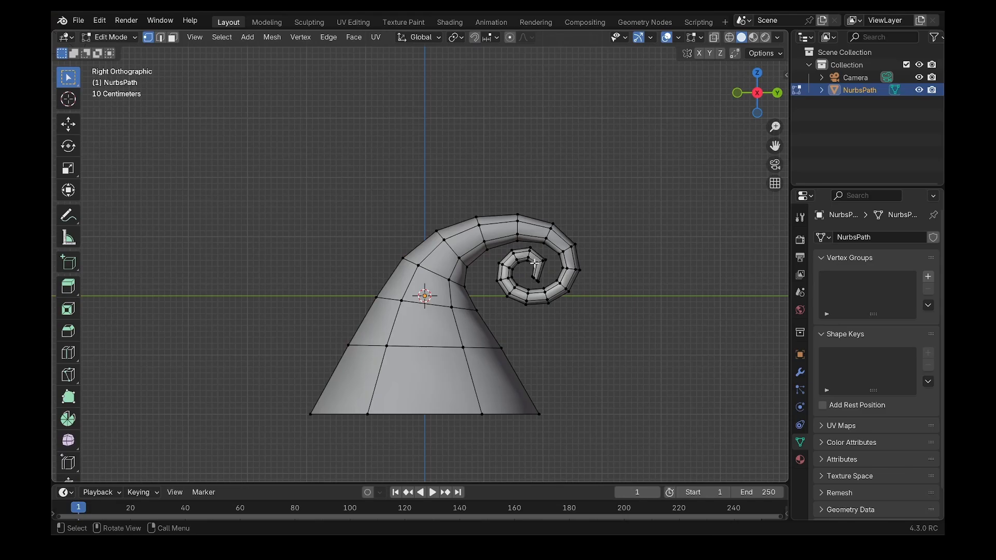
{"action": "key", "text": "Tab"}
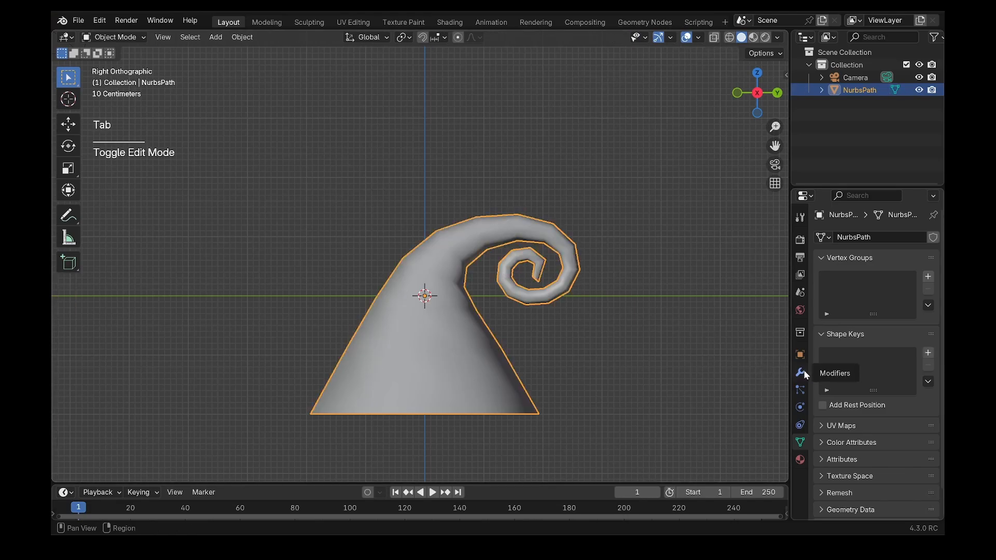
Add a Subdivision Surface modifier to the converted mesh.
{"action": "left_click", "coordinate": [801, 372]}
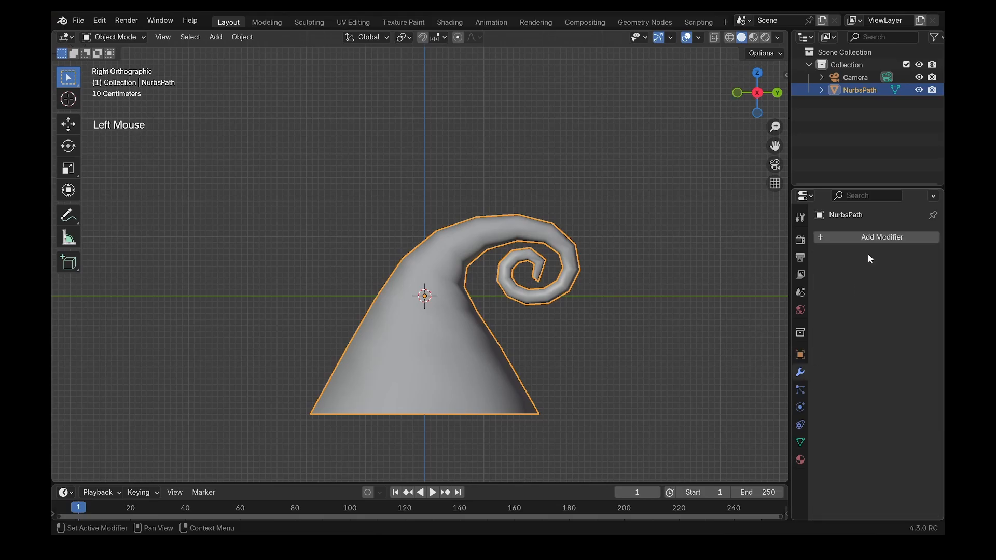
{"action": "left_click", "coordinate": [872, 236]}
{"action": "mouse_move", "coordinate": [846, 281]}
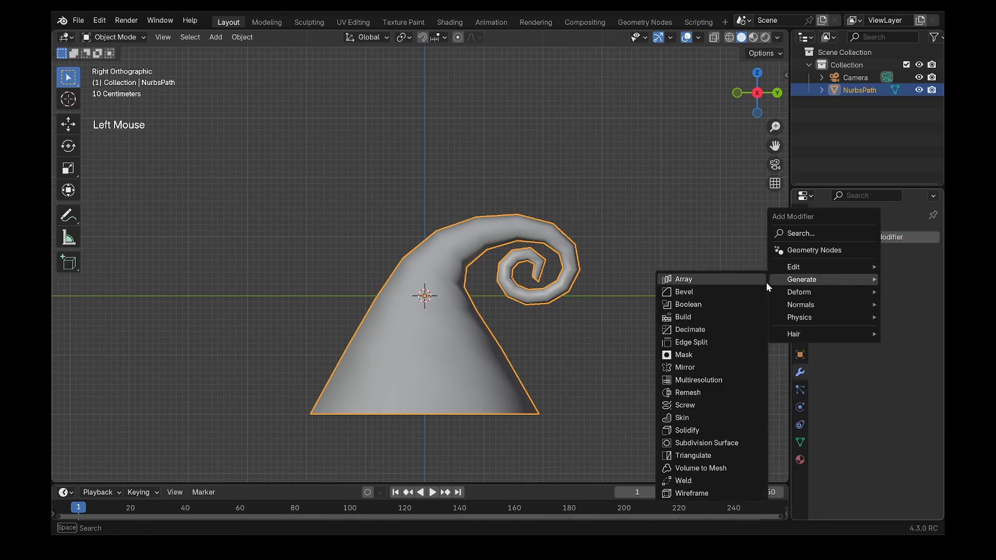
{"action": "left_click", "coordinate": [716, 445]}
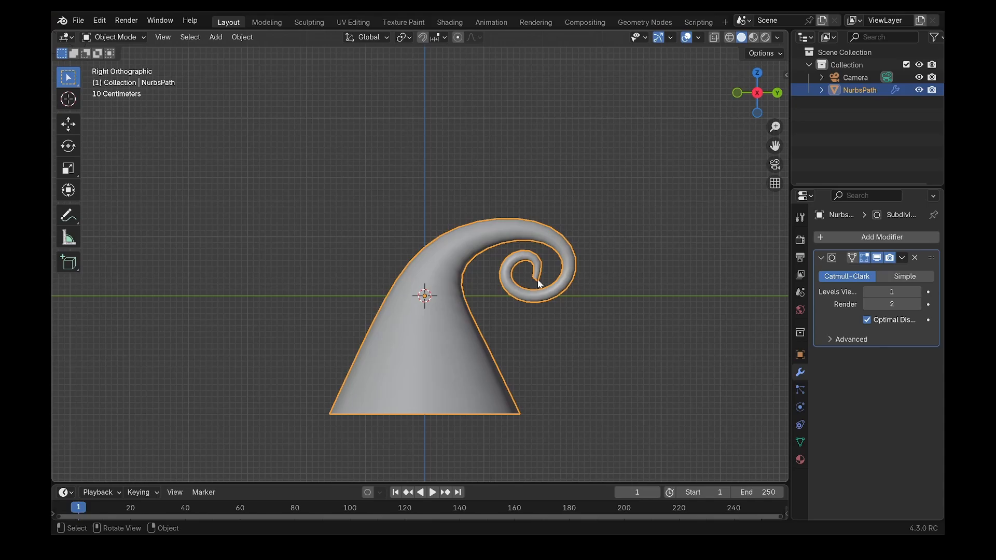
{"action": "scroll", "coordinate": [539, 285], "scroll_direction": "up", "scroll_amount": 1}
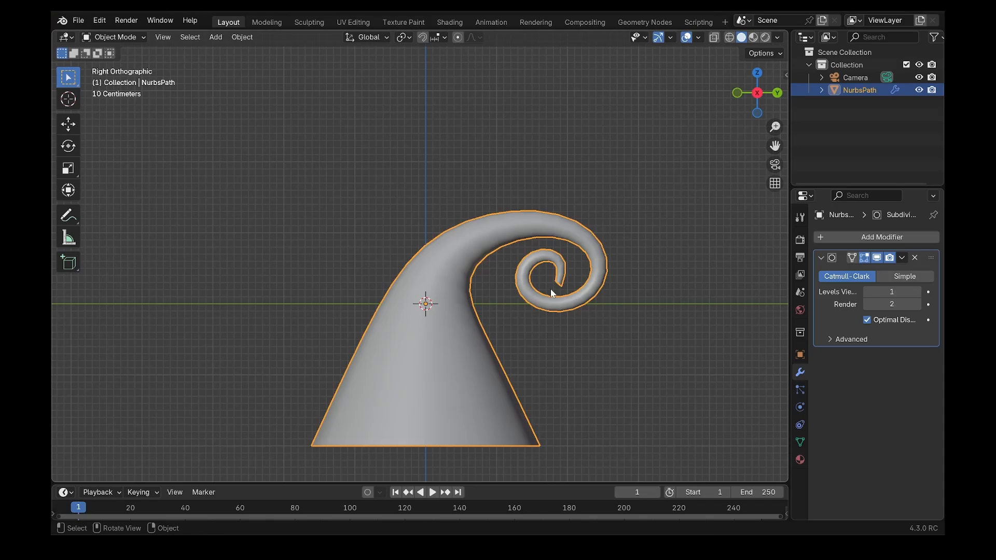
{"action": "scroll", "coordinate": [550, 294], "scroll_direction": "down", "scroll_amount": 2}
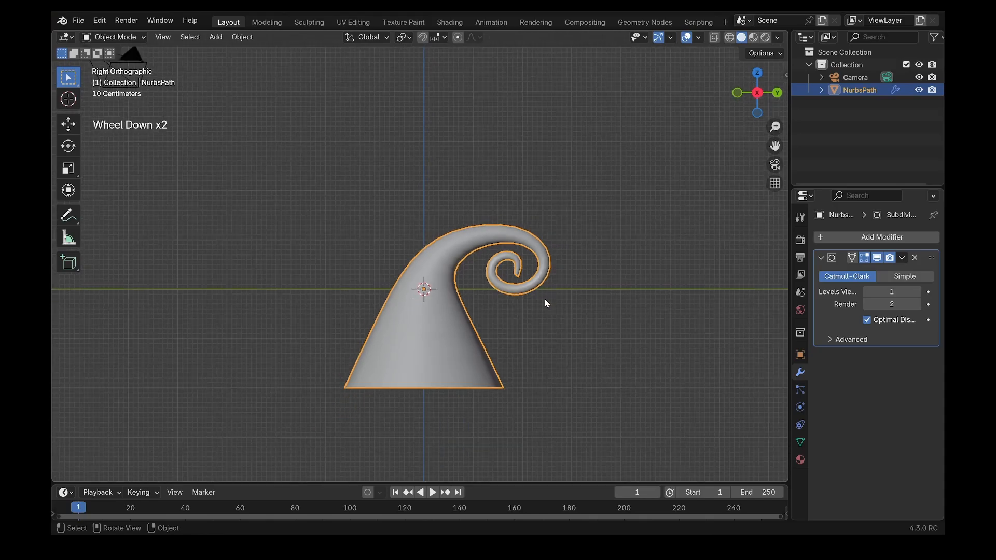
In Edit Mode, extrude the cone's bottom edge loop in place and scale the new loop outward to start a brim.
{"action": "left_click", "coordinate": [470, 355]}
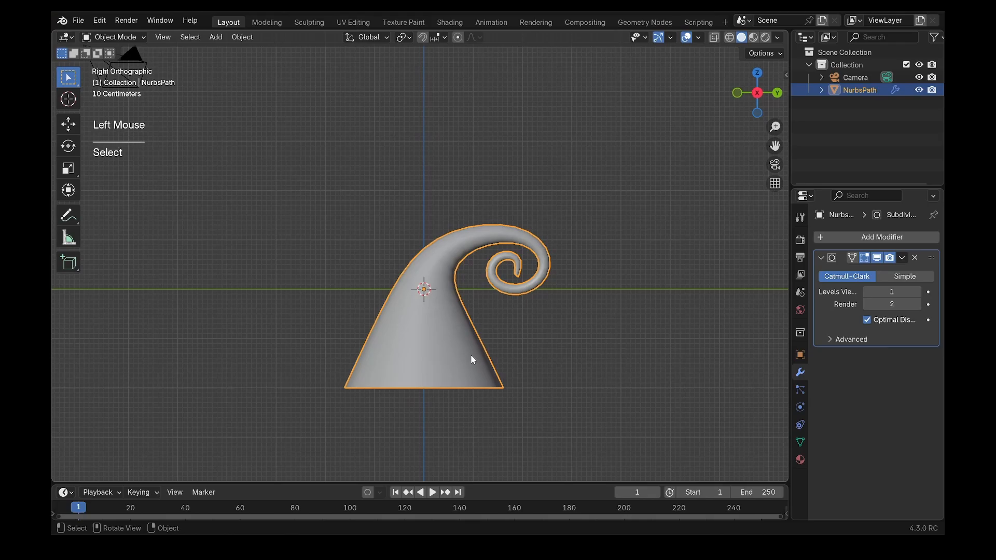
{"action": "key", "text": "Tab"}
{"action": "middle_click_drag", "start_coordinate": [470, 354], "coordinate": [473, 314], "text": "shift"}
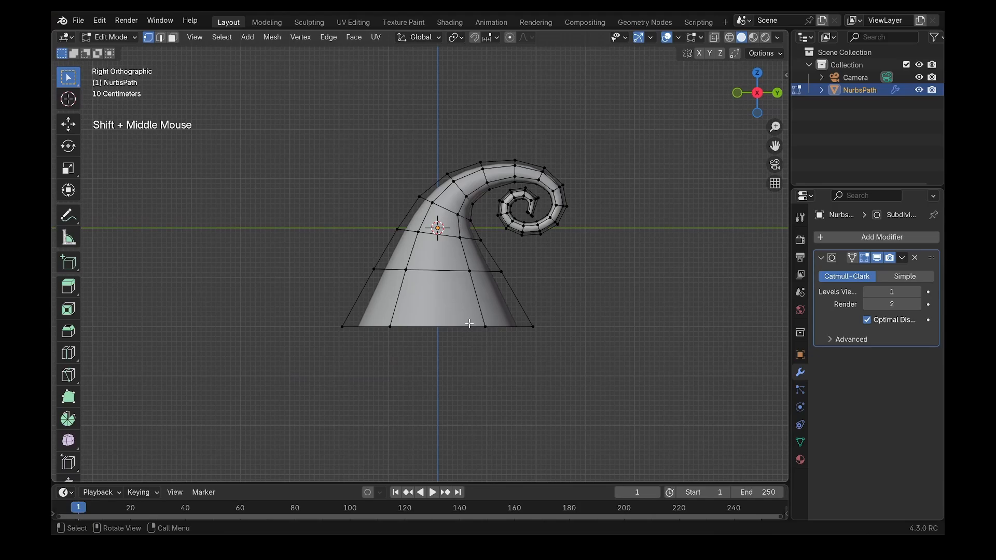
{"action": "key", "text": "alt"}
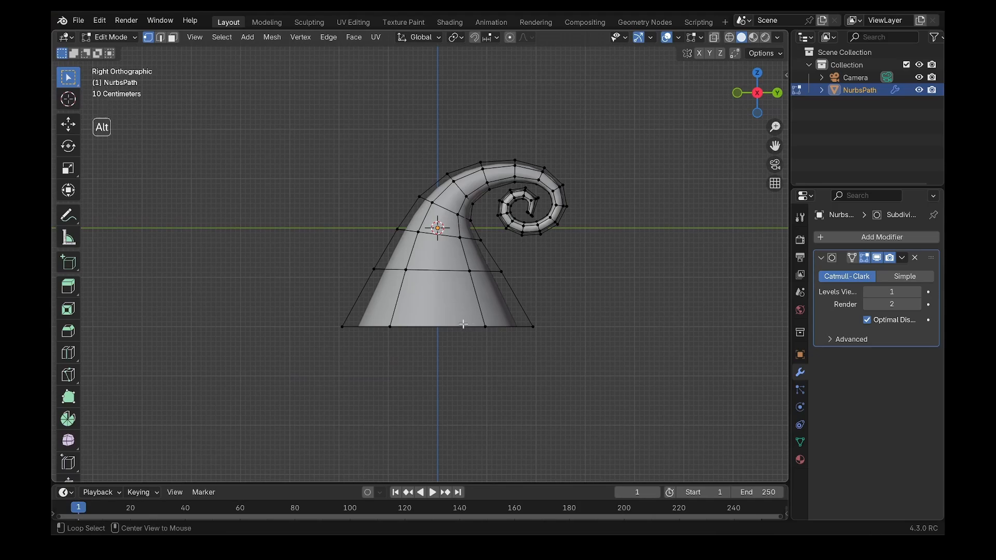
{"action": "left_click", "coordinate": [470, 325], "text": "alt"}
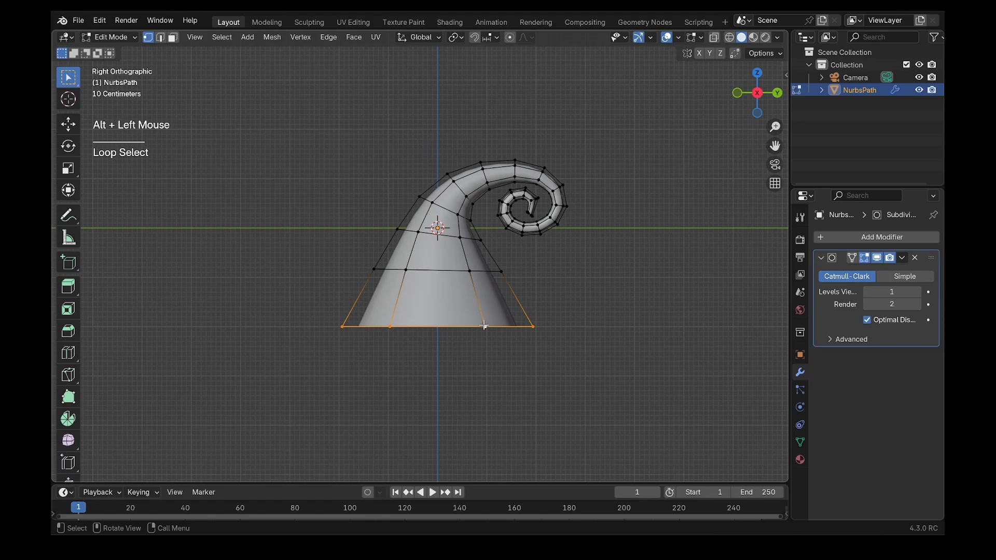
{"action": "key", "text": "e"}
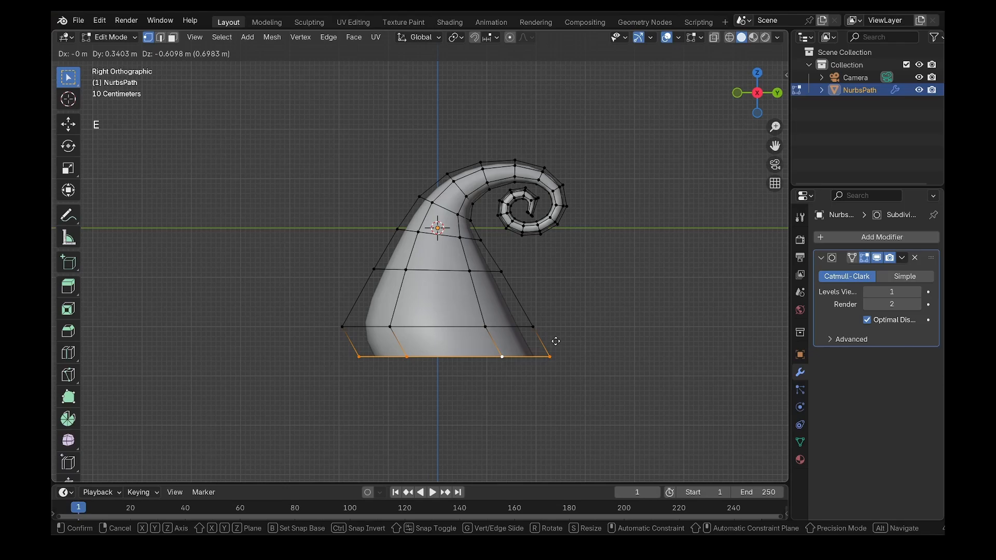
{"action": "right_click", "coordinate": [555, 340]}
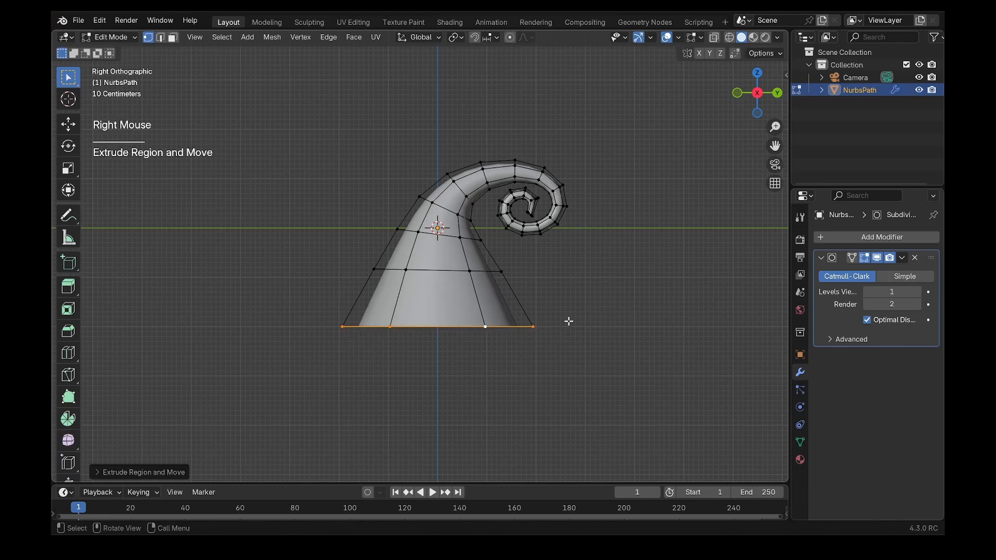
{"action": "key", "text": "s"}
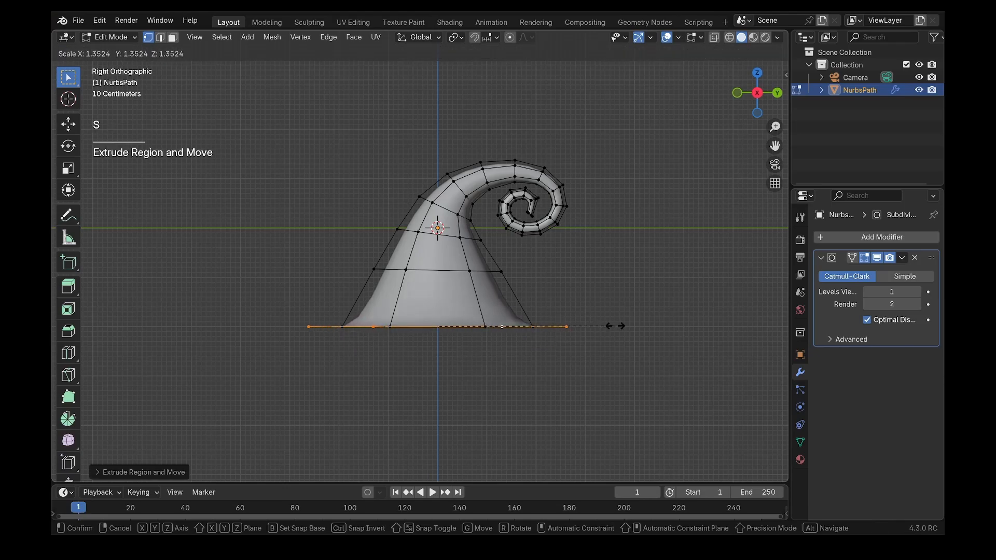
{"action": "left_click", "coordinate": [651, 326]}
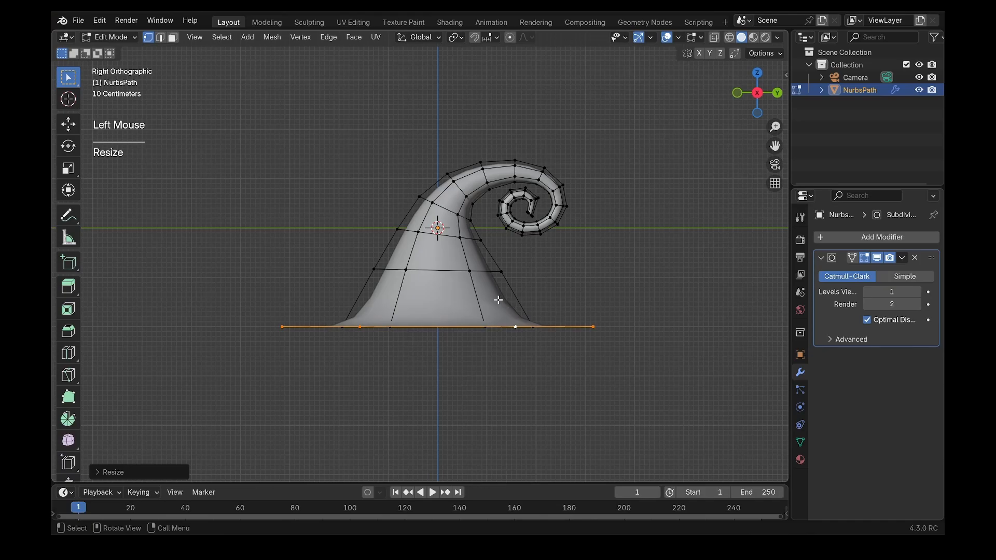
Lower the brim's outer edge loop about 0.29 m along Z, and extrude it straight down just over 0.3 m.
{"action": "key", "text": "g"}
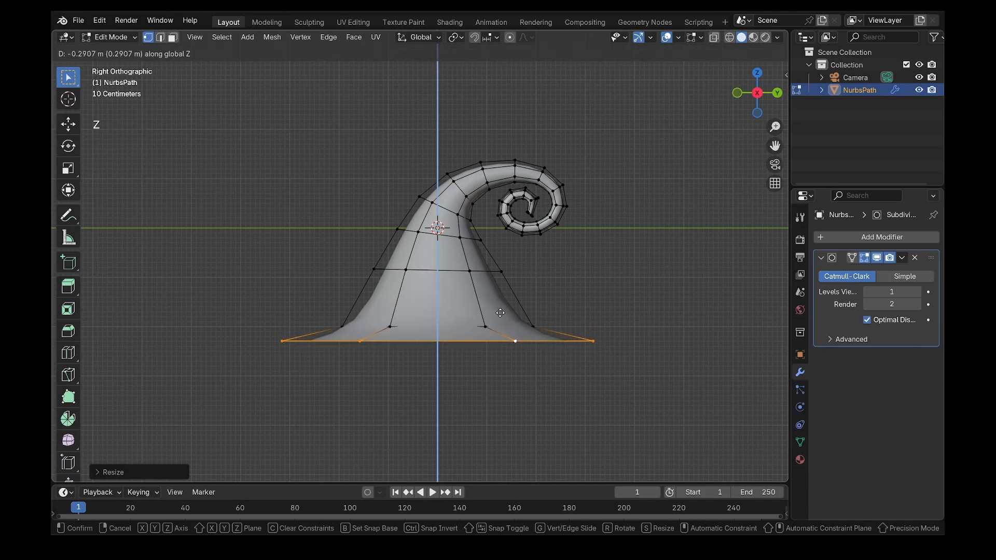
{"action": "left_click", "coordinate": [500, 313]}
{"action": "key", "text": "e"}
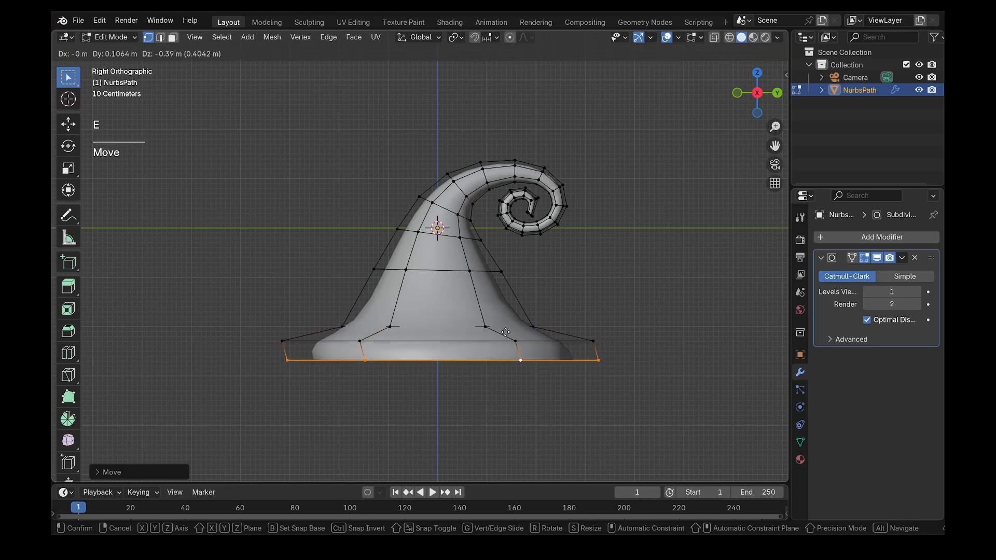
{"action": "key", "text": "z"}
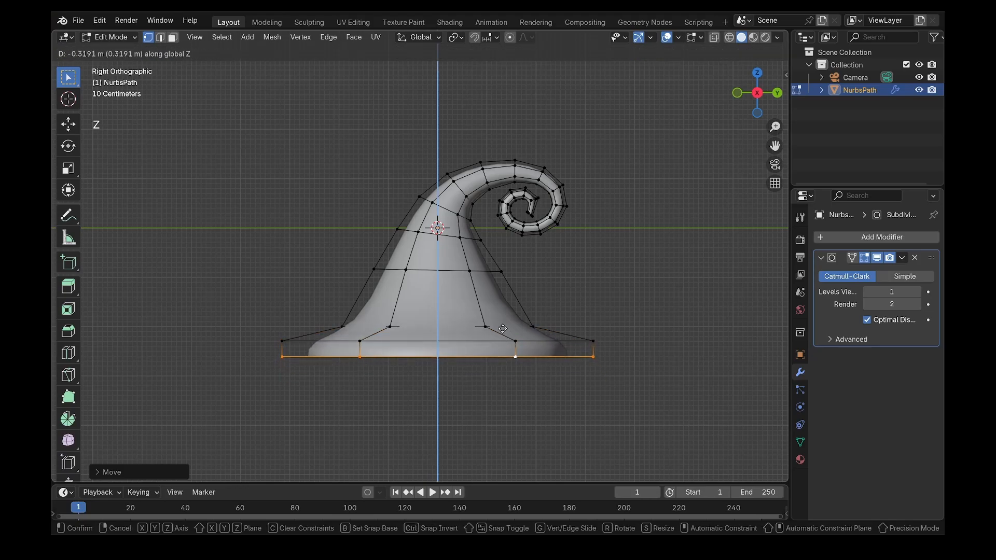
{"action": "left_click", "coordinate": [503, 332]}
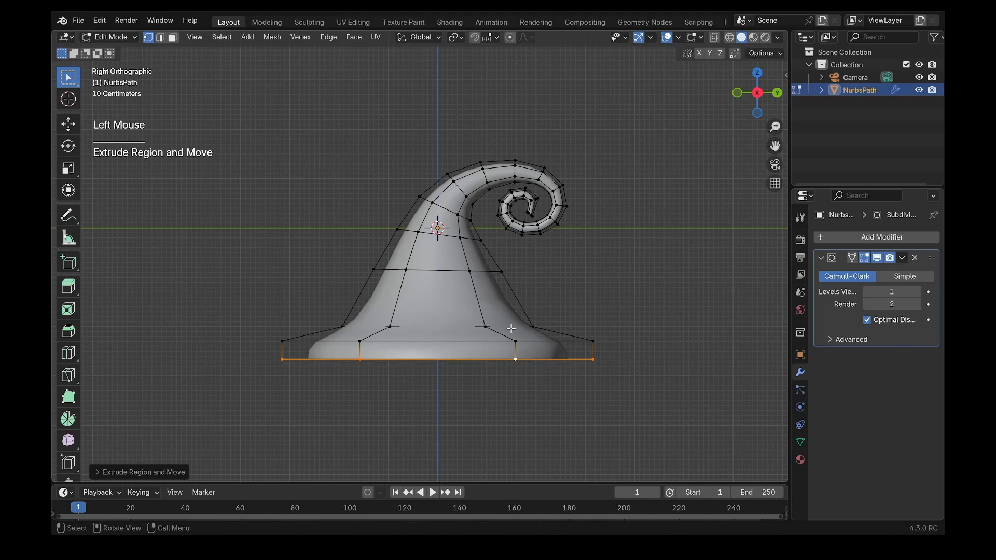
Scale the brim's bottom edge loop inward slightly, and in wireframe shading rotate the whole brim about 5° so it tilts down beneath the curl.
{"action": "key", "text": "s"}
{"action": "left_click", "coordinate": [585, 332]}
{"action": "key", "text": "z"}
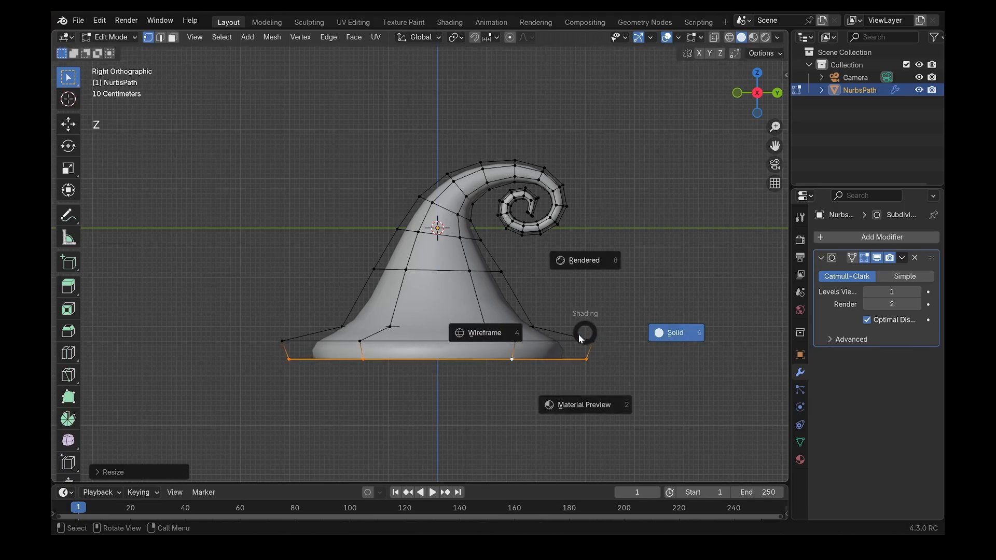
{"action": "key", "text": "4"}
{"action": "left_click_drag", "start_coordinate": [650, 318], "coordinate": [186, 395]}
{"action": "key", "text": "r"}
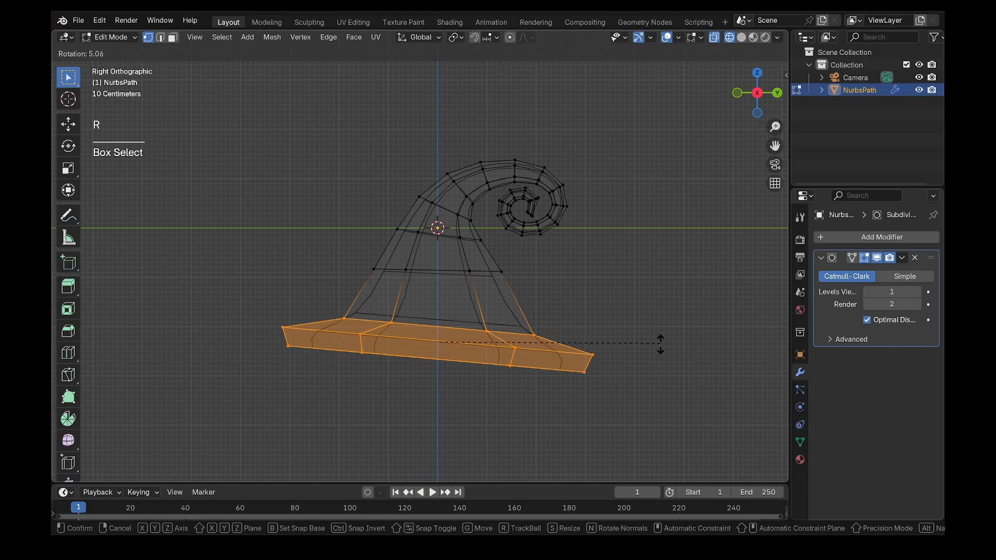
{"action": "left_click", "coordinate": [660, 342]}
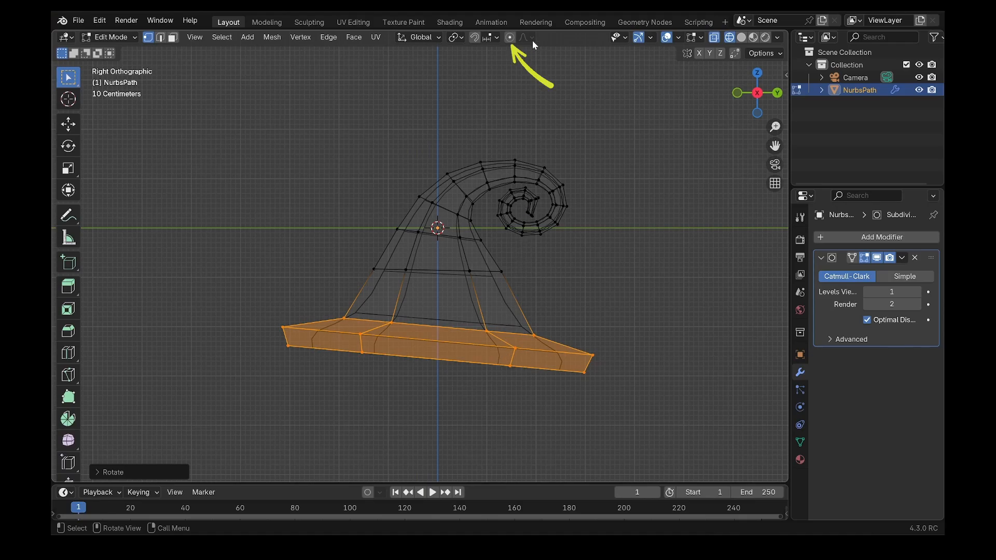
Enable proportional editing and raise the brim's lower middle vertex on the curl side with a widened falloff.
{"action": "left_click", "coordinate": [510, 37]}
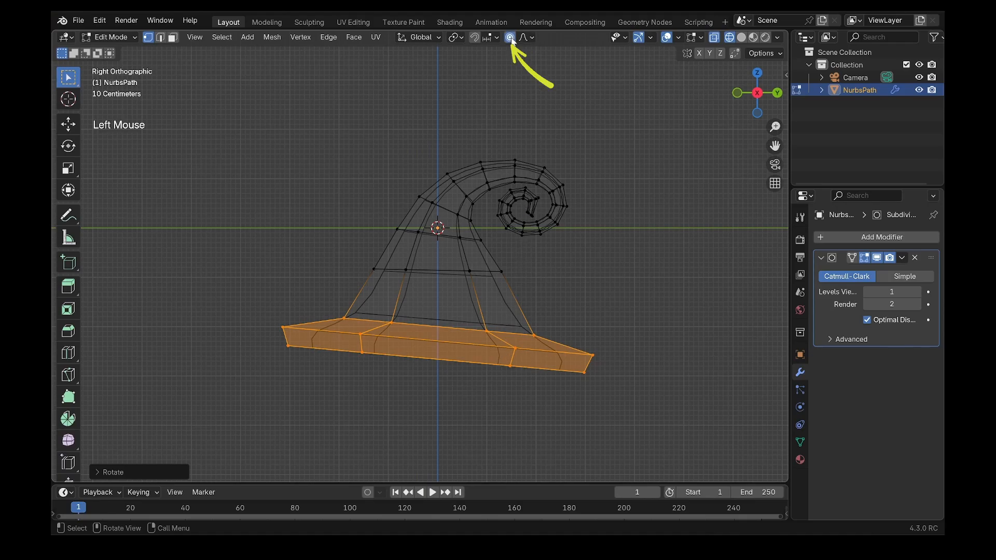
{"action": "double_click", "coordinate": [511, 364]}
{"action": "left_click", "coordinate": [513, 365]}
{"action": "key", "text": "g"}
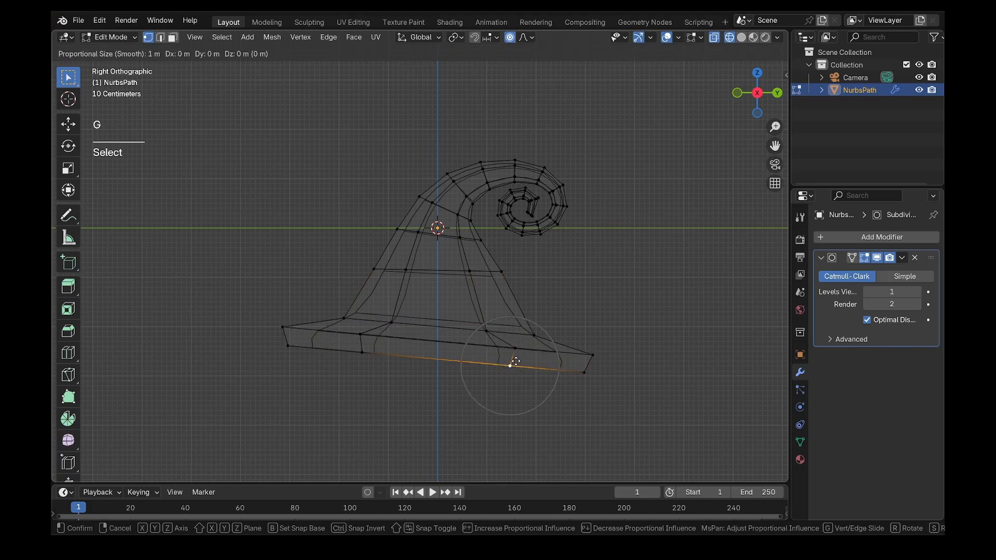
{"action": "scroll", "coordinate": [514, 353], "scroll_direction": "down", "scroll_amount": 8}
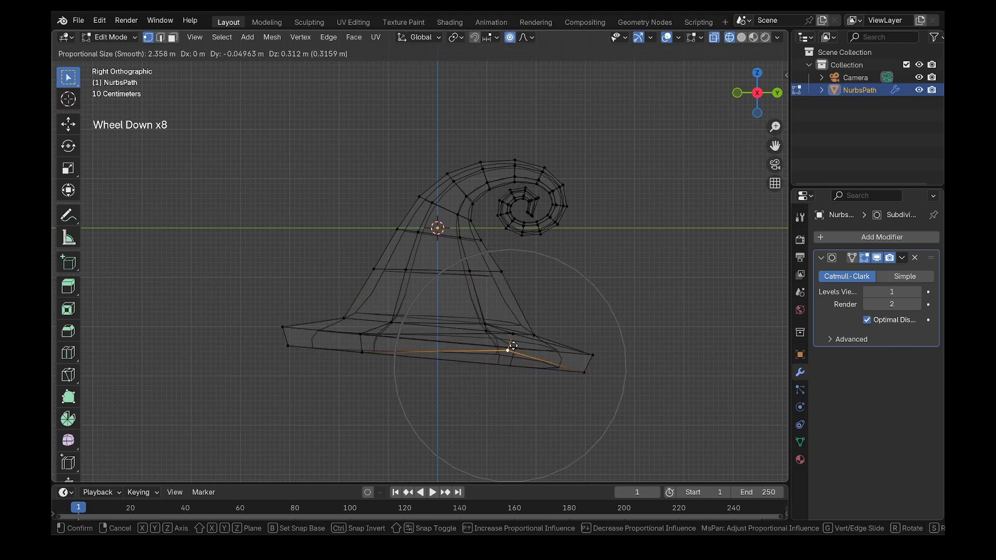
{"action": "left_click", "coordinate": [513, 353]}
{"action": "key", "text": "g"}
{"action": "scroll", "coordinate": [512, 355], "scroll_direction": "down", "scroll_amount": 1}
{"action": "left_click", "coordinate": [512, 355]}
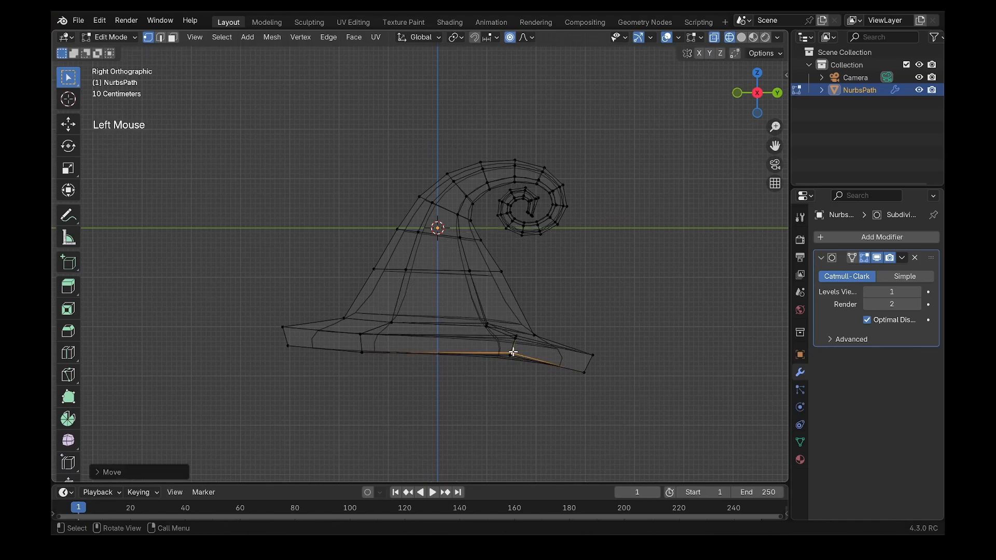
Lower the brim's middle vertices on the side away from the curl slightly, using proportional falloff.
{"action": "left_click_drag", "start_coordinate": [317, 333], "coordinate": [386, 360]}
{"action": "key", "text": "g"}
{"action": "scroll", "coordinate": [386, 360], "scroll_direction": "down", "scroll_amount": 2}
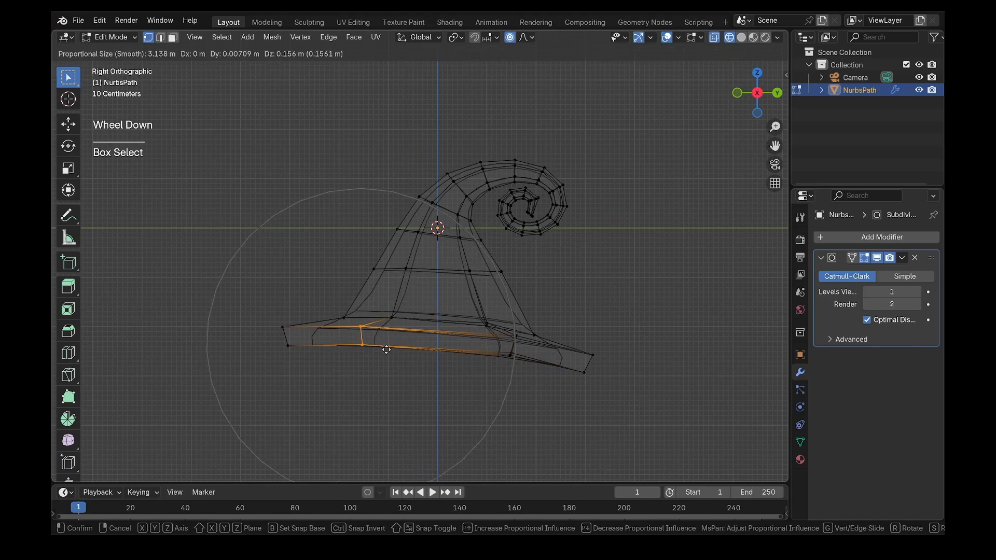
{"action": "left_click", "coordinate": [386, 361]}
Nudge the brim's outermost vertices beneath the curl slightly inward and up, using a smaller proportional falloff.
{"action": "left_click_drag", "start_coordinate": [582, 367], "coordinate": [634, 344]}
{"action": "key", "text": "g"}
{"action": "scroll", "coordinate": [629, 348], "scroll_direction": "up", "scroll_amount": 4}
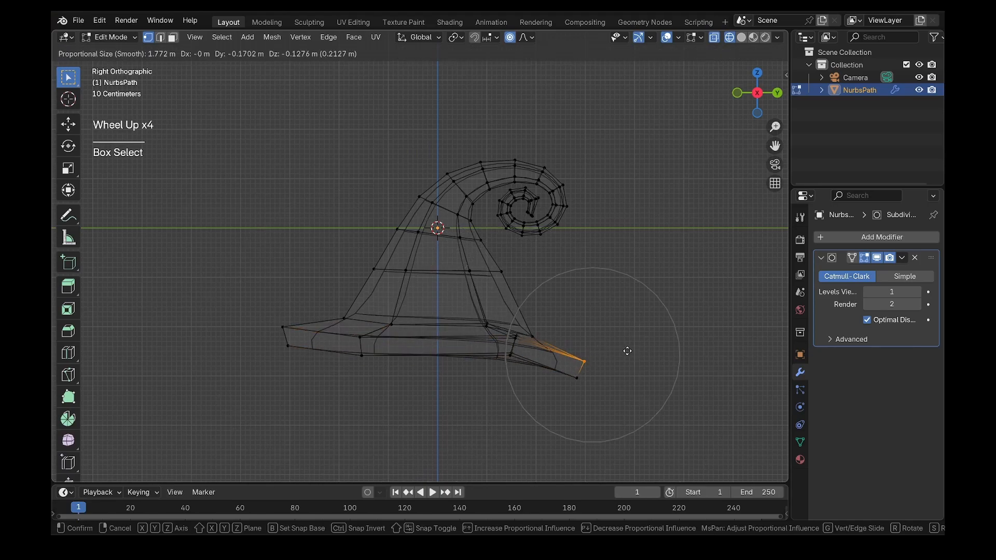
{"action": "left_click", "coordinate": [633, 341]}
Lift the brim's outermost vertices opposite the curl up and slightly outward, and return to solid shading.
{"action": "left_click_drag", "start_coordinate": [236, 311], "coordinate": [306, 364]}
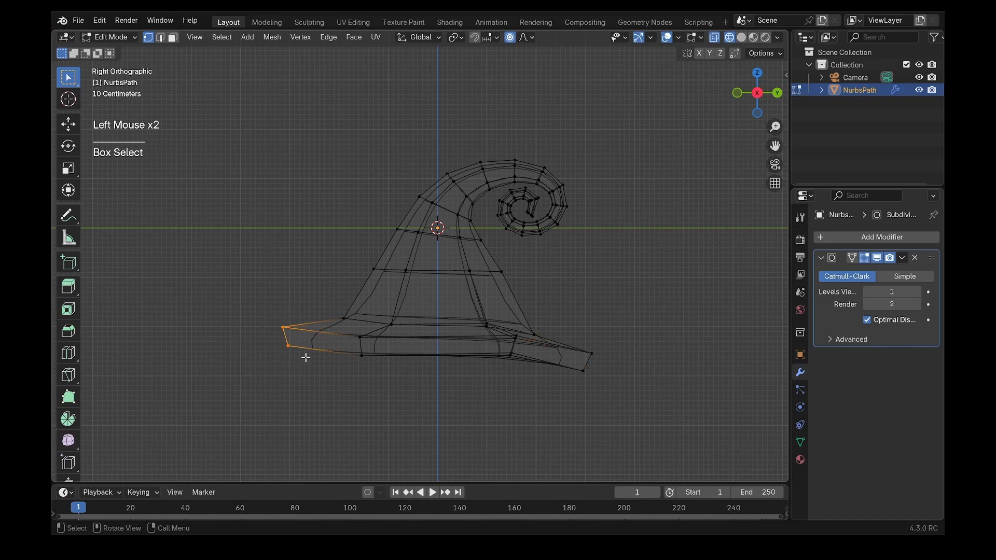
{"action": "key", "text": "g"}
{"action": "left_click", "coordinate": [301, 349]}
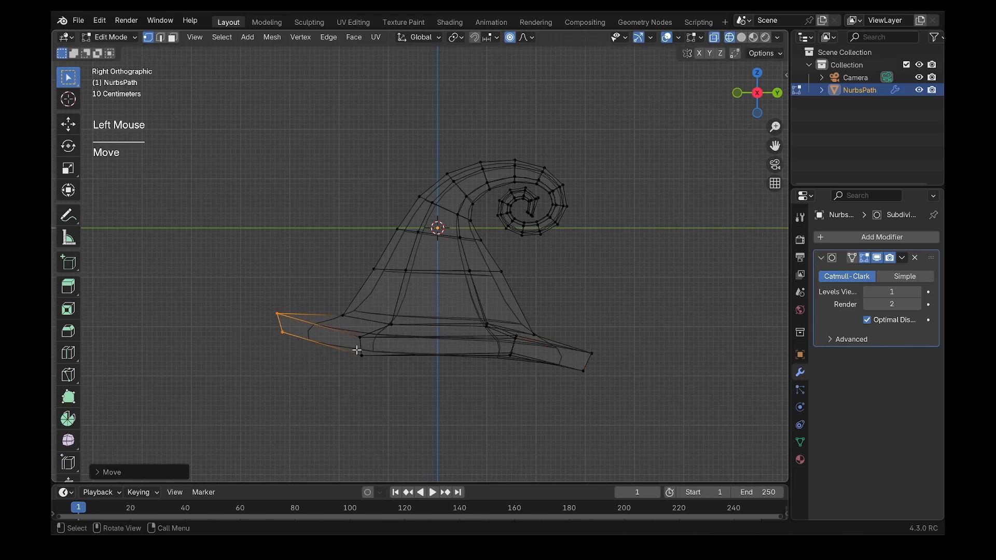
{"action": "key", "text": "z"}
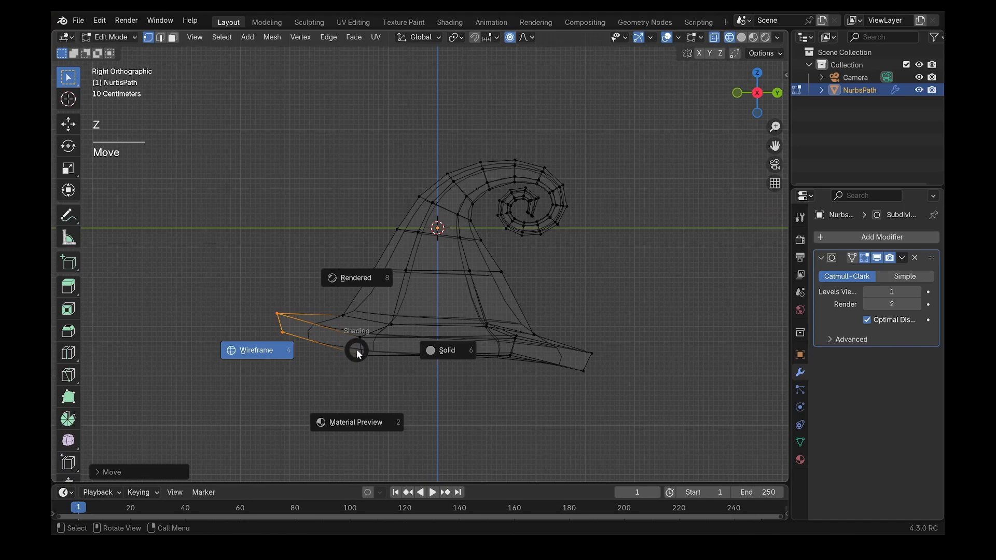
{"action": "left_click", "coordinate": [440, 355]}
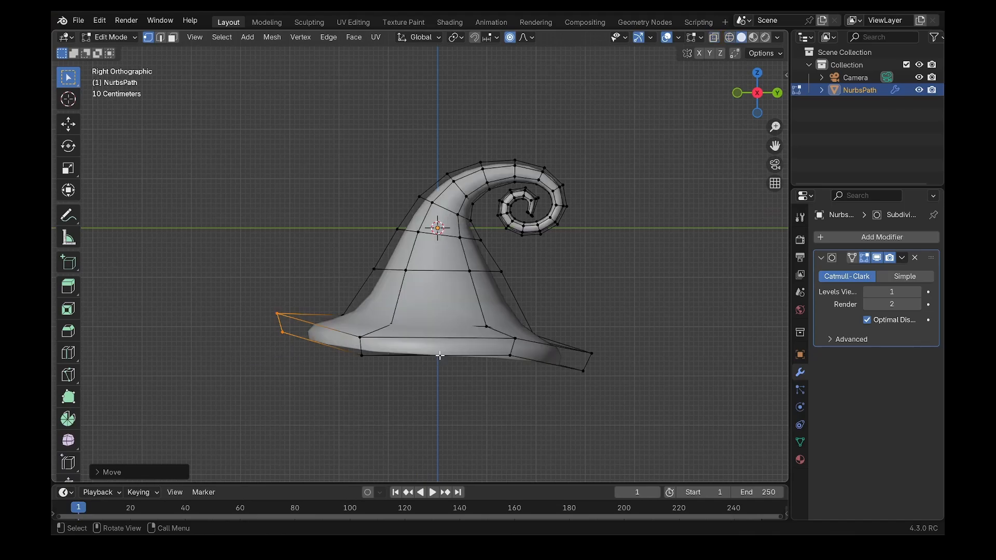
Fill the hat's open bottom edge loop with a face and extrude that face about 0.26 m downward.
{"action": "left_click", "coordinate": [440, 355], "text": "alt"}
{"action": "middle_click_drag", "start_coordinate": [440, 355], "coordinate": [653, 233]}
{"action": "key", "text": "f"}
{"action": "left_click", "coordinate": [758, 92]}
{"action": "scroll", "coordinate": [496, 249], "scroll_direction": "up", "scroll_amount": 5}
{"action": "middle_click_drag", "start_coordinate": [495, 249], "coordinate": [499, 300], "text": "shift"}
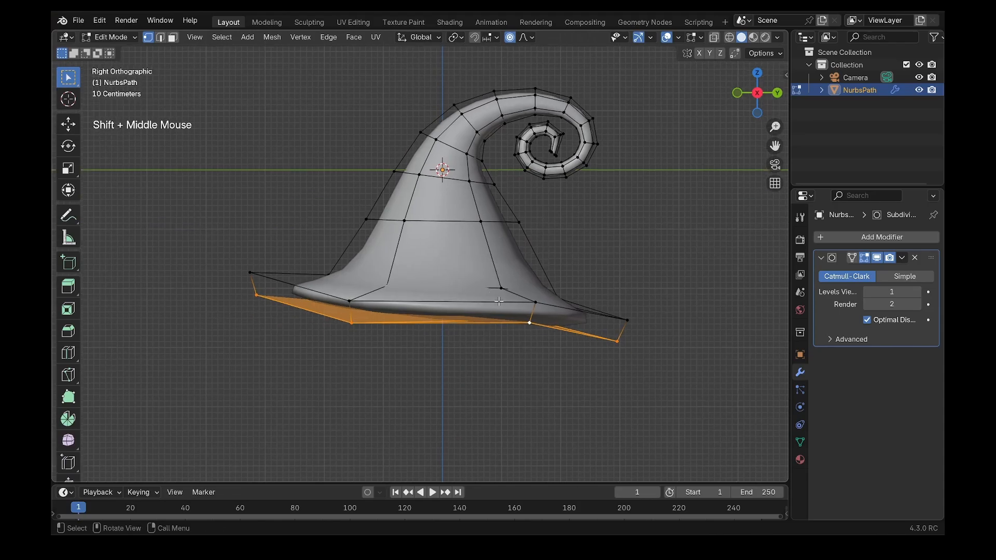
{"action": "key", "text": "e"}
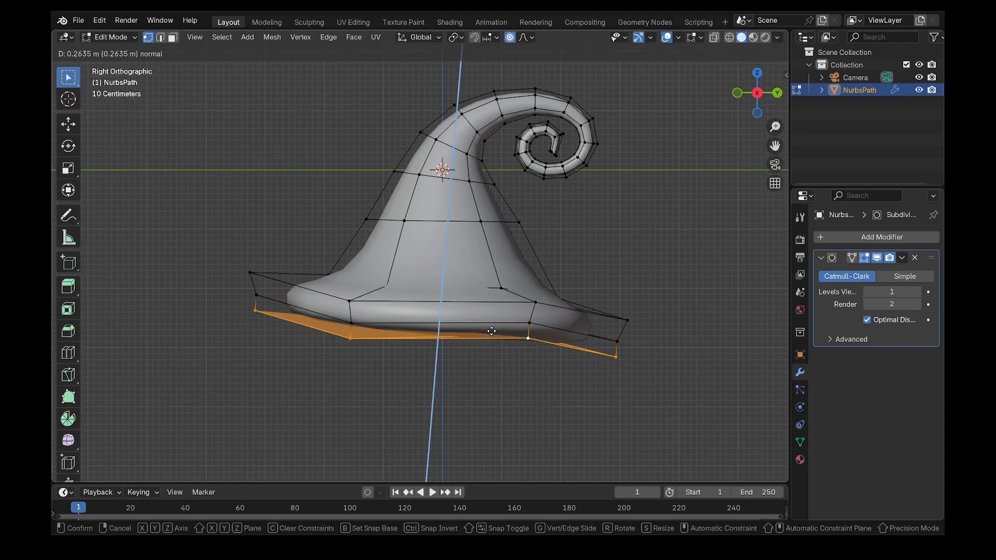
{"action": "left_click", "coordinate": [491, 331]}
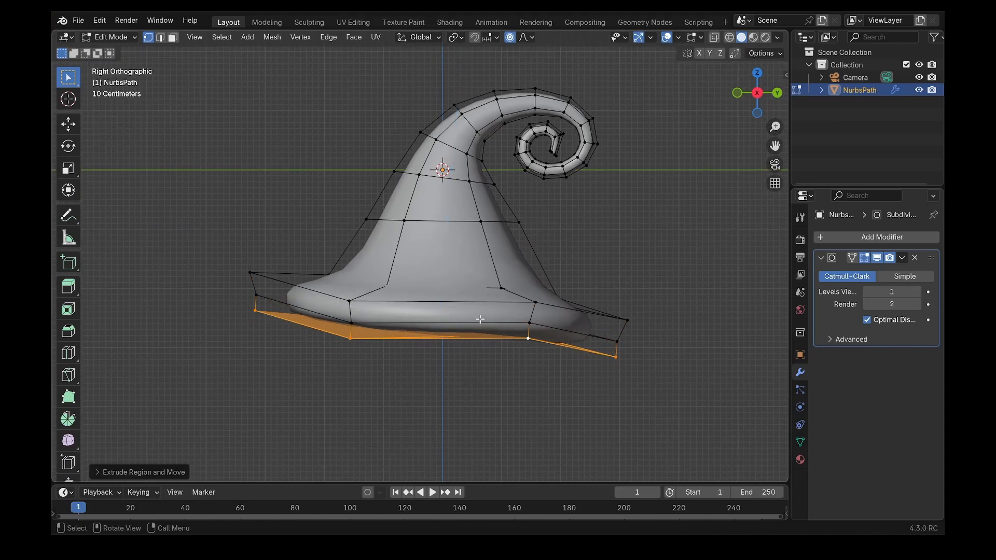
{"action": "key", "text": "Tab"}
{"action": "scroll", "coordinate": [491, 310], "scroll_direction": "down", "scroll_amount": 1}
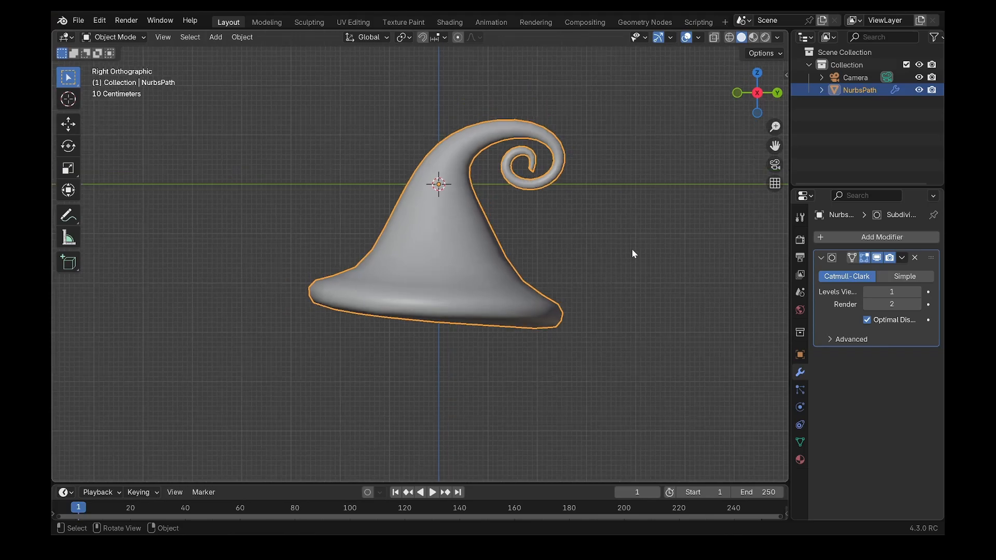
{"action": "key", "text": "s"}
{"action": "right_click", "coordinate": [580, 243]}
{"action": "key", "text": "Tab"}
Move the whole hat mesh up along Z until its base sits at the object's origin, turn off proportional editing, and return to Object Mode.
{"action": "key", "text": "a"}
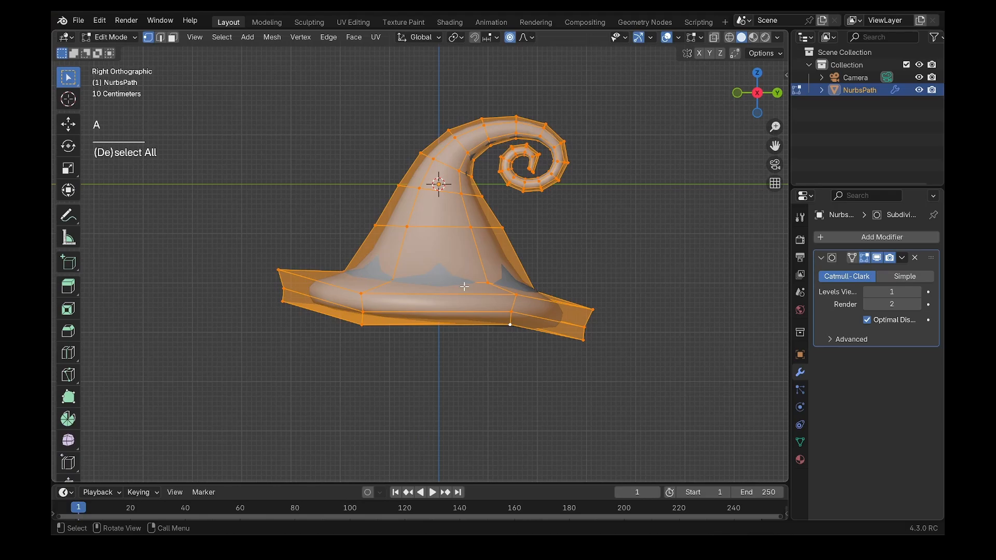
{"action": "key", "text": "g"}
{"action": "key", "text": "z"}
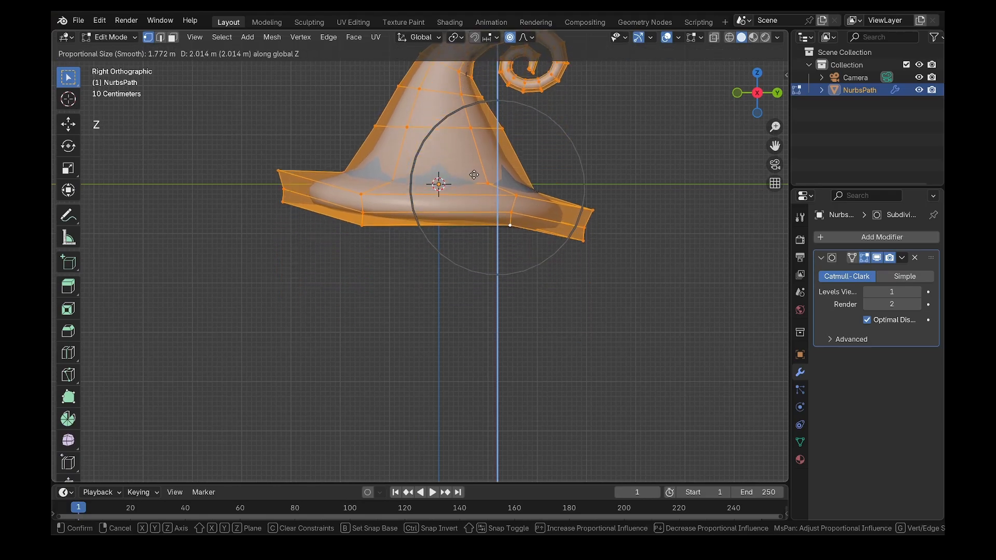
{"action": "left_click", "coordinate": [483, 140]}
{"action": "middle_click_drag", "start_coordinate": [483, 140], "coordinate": [500, 283], "text": "shift"}
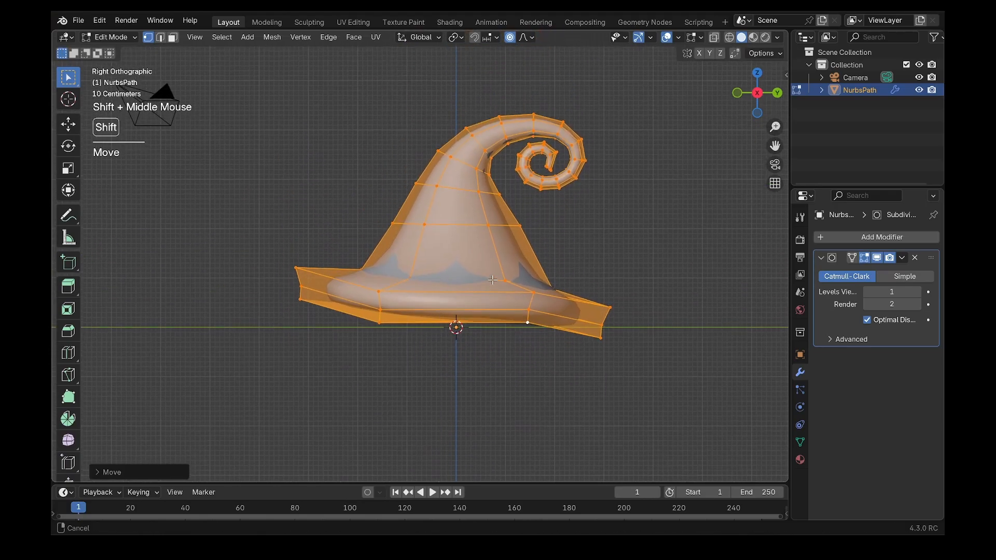
{"action": "left_click", "coordinate": [509, 37]}
{"action": "key", "text": "Tab"}
{"action": "key", "text": "s"}
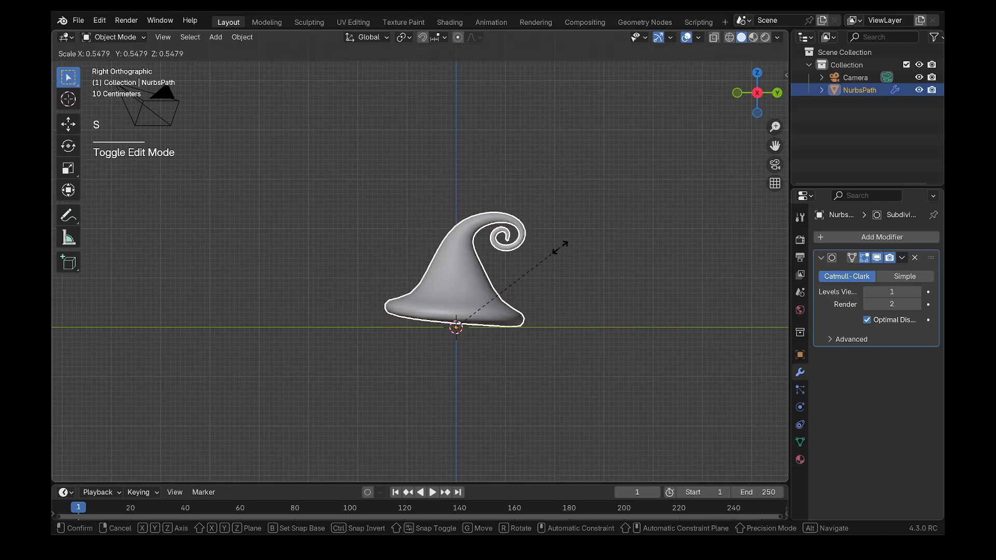
{"action": "right_click", "coordinate": [570, 236]}
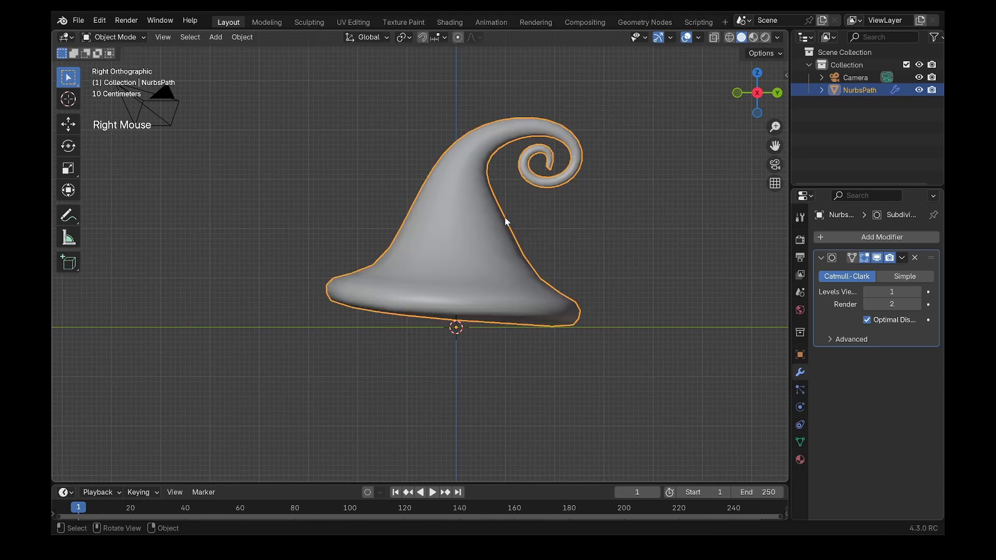
Enable the object Move gizmo and raise the hat along Z well above the world origin.
{"action": "middle_click_drag", "start_coordinate": [505, 222], "coordinate": [482, 239], "text": "shift"}
{"action": "left_click", "coordinate": [671, 36]}
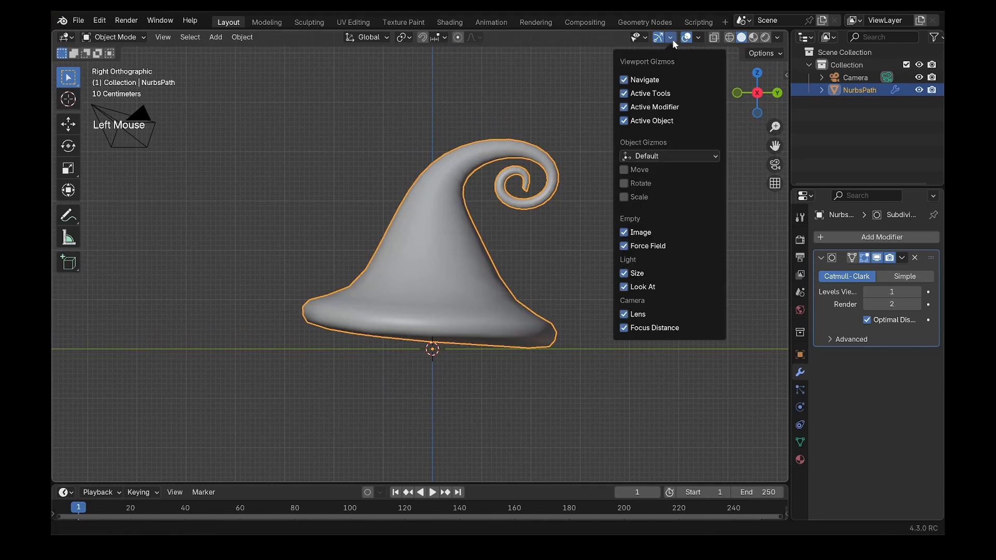
{"action": "left_click", "coordinate": [629, 171]}
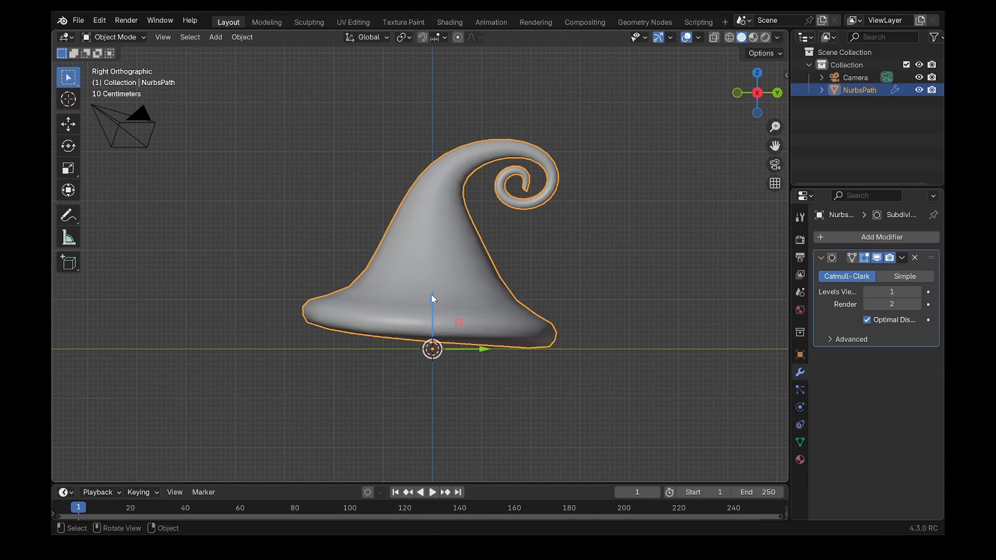
{"action": "left_click_drag", "start_coordinate": [433, 308], "coordinate": [432, 108]}
{"action": "middle_click_drag", "start_coordinate": [456, 159], "coordinate": [465, 228], "text": "shift"}
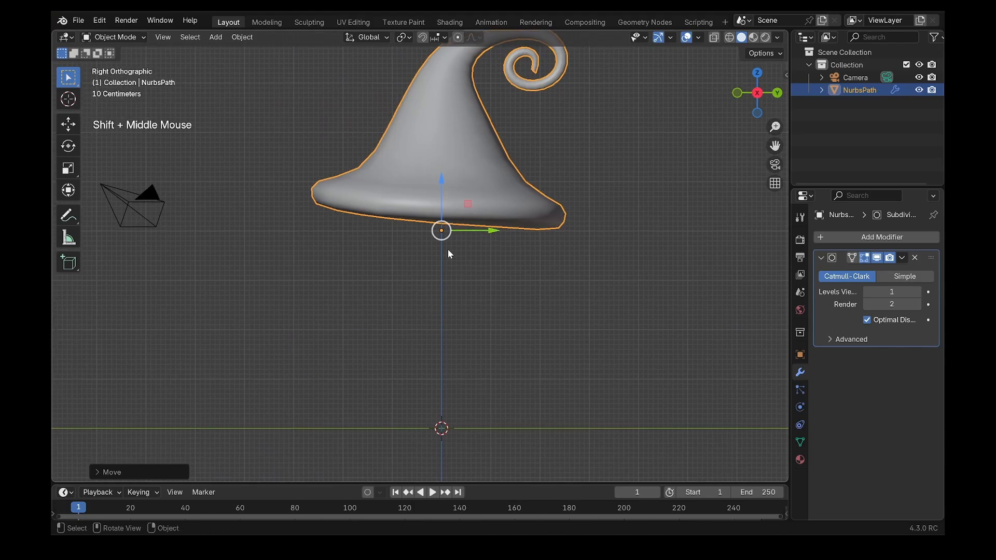
Add a cylinder at the world origin with 8 vertices, keeping a 1 m radius and 2 m depth.
{"action": "key", "text": "shift+a"}
{"action": "mouse_move", "coordinate": [448, 288]}
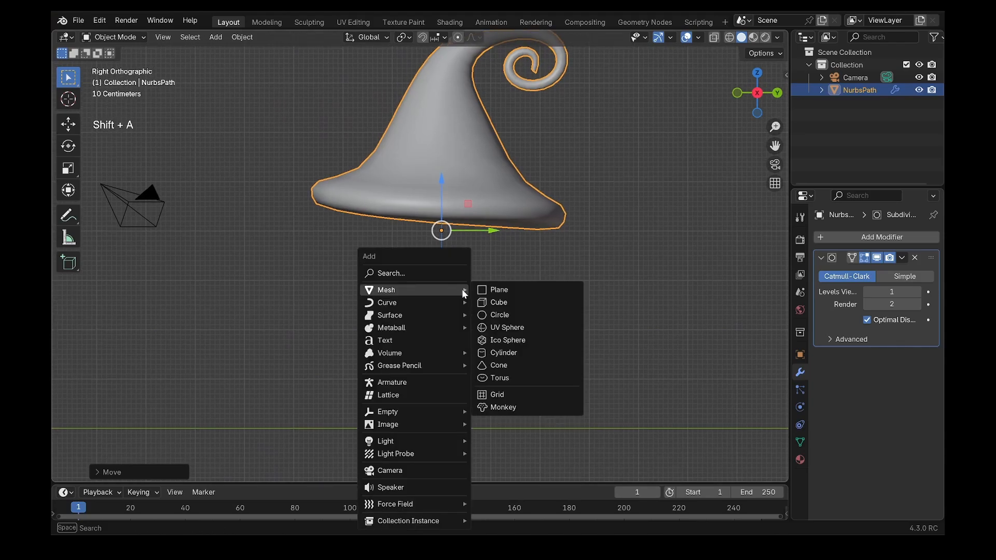
{"action": "left_click", "coordinate": [494, 353]}
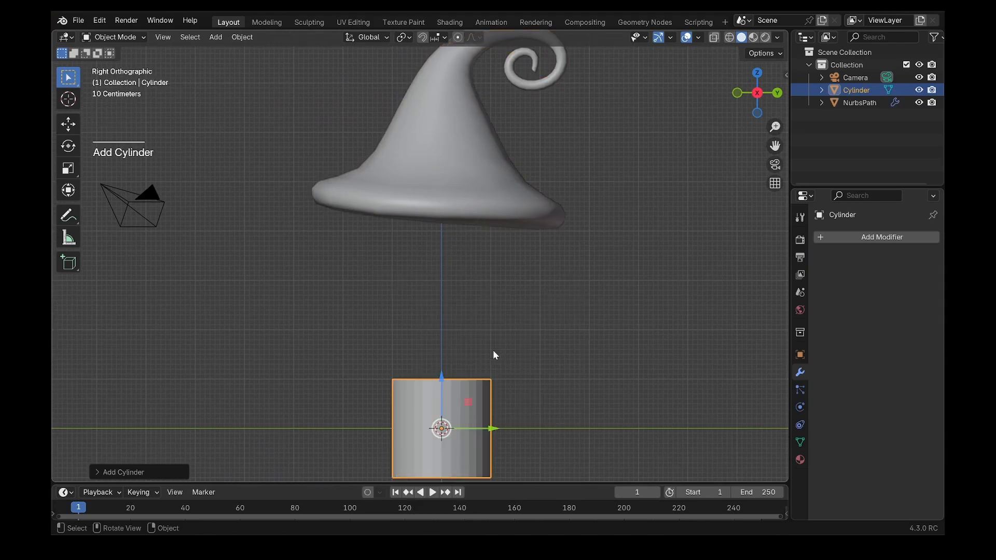
{"action": "middle_click_drag", "start_coordinate": [464, 399], "coordinate": [465, 298], "text": "shift"}
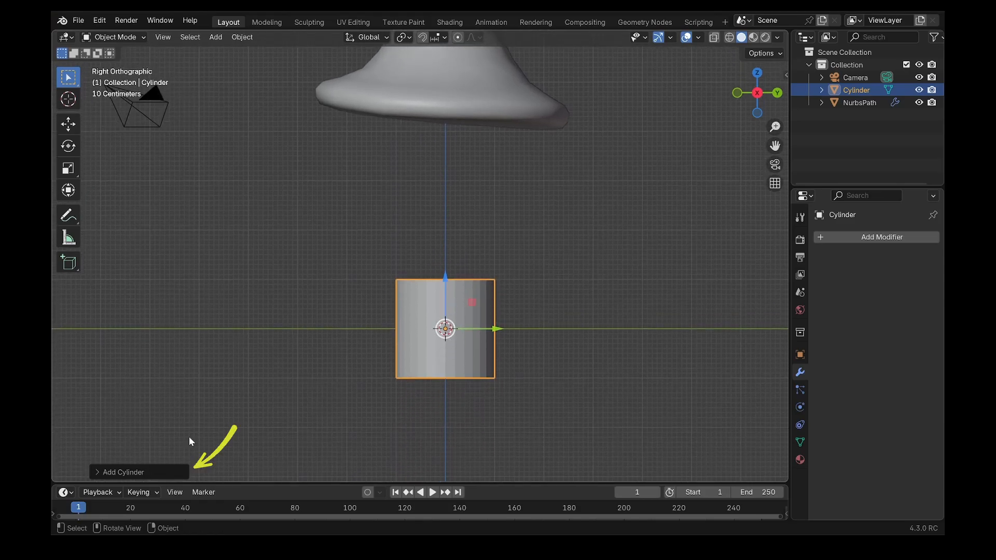
{"action": "left_click", "coordinate": [117, 468]}
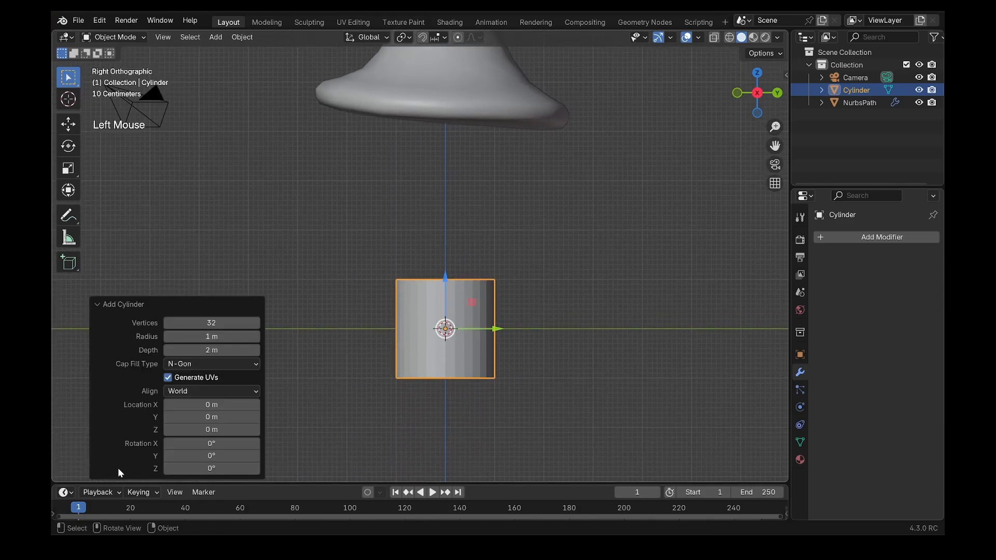
{"action": "double_click", "coordinate": [207, 324]}
{"action": "type", "text": "8"}
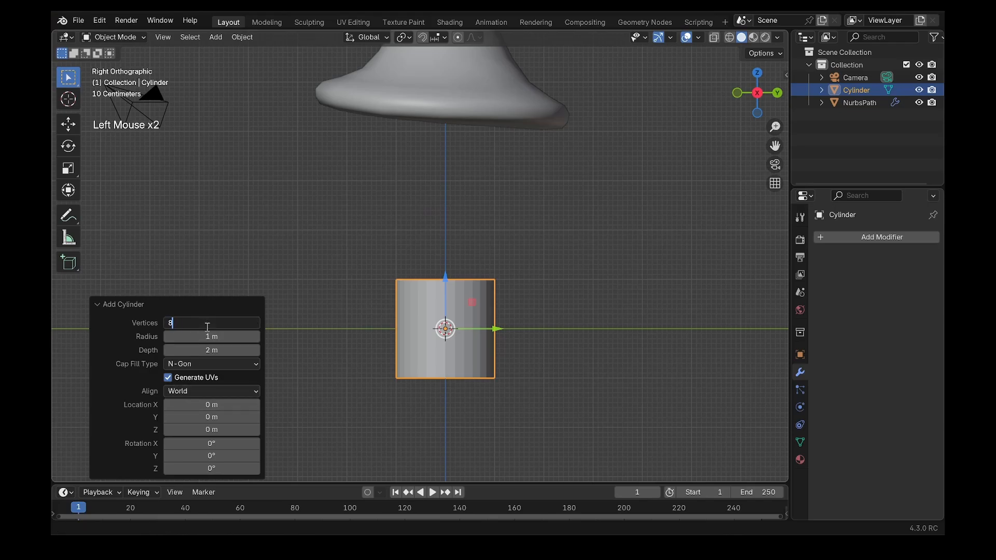
{"action": "key", "text": "Return"}
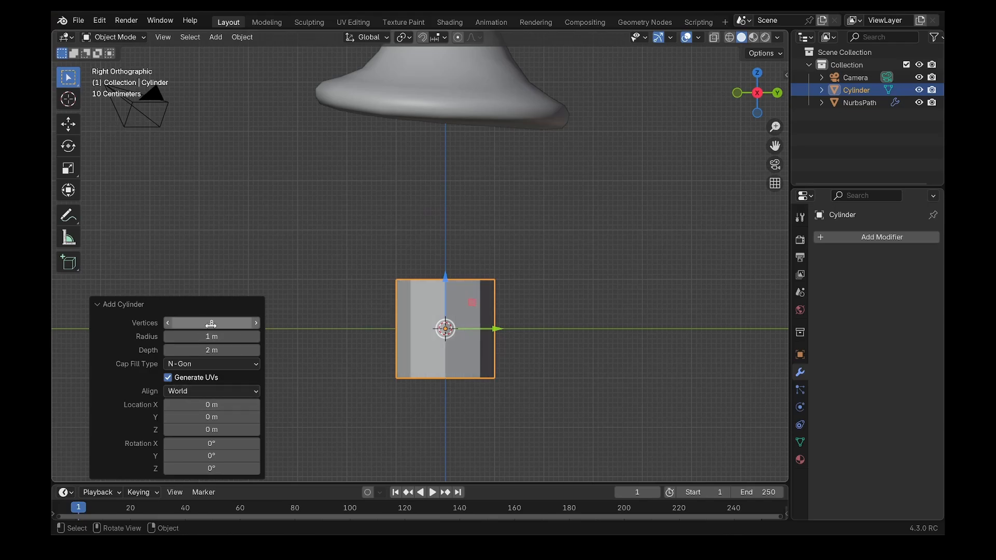
{"action": "left_click", "coordinate": [148, 306]}
In Edit Mode, enlarge the cylinder's mesh, raise it to just beneath the hat's brim, and shift it along Y to center it under the hat.
{"action": "key", "text": "Tab"}
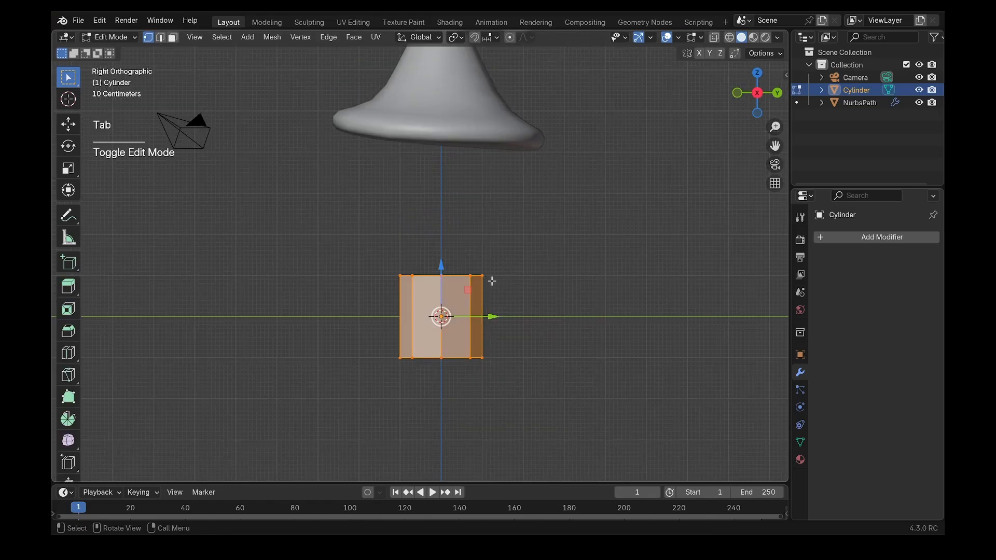
{"action": "key", "text": "s"}
{"action": "left_click", "coordinate": [543, 276]}
{"action": "left_click_drag", "start_coordinate": [441, 311], "coordinate": [431, 225]}
{"action": "middle_click_drag", "start_coordinate": [518, 214], "coordinate": [522, 293], "text": "shift"}
{"action": "key", "text": "s"}
{"action": "left_click", "coordinate": [454, 298]}
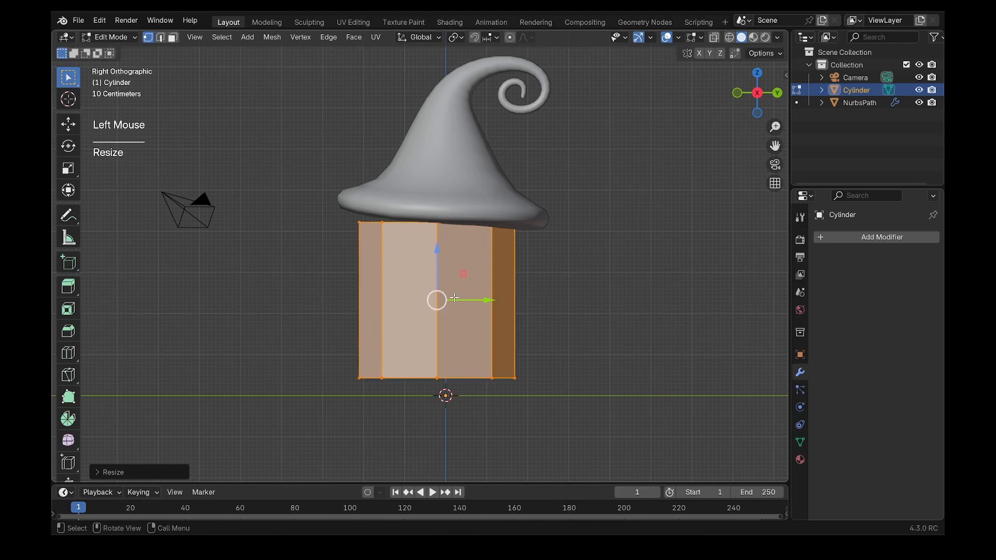
{"action": "left_click_drag", "start_coordinate": [485, 300], "coordinate": [492, 299]}
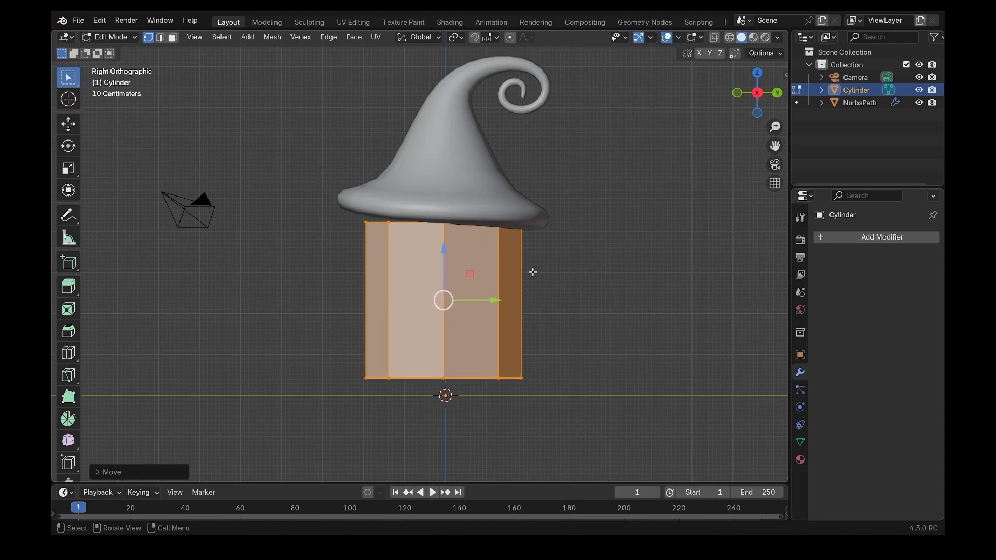
{"action": "key", "text": "Tab"}
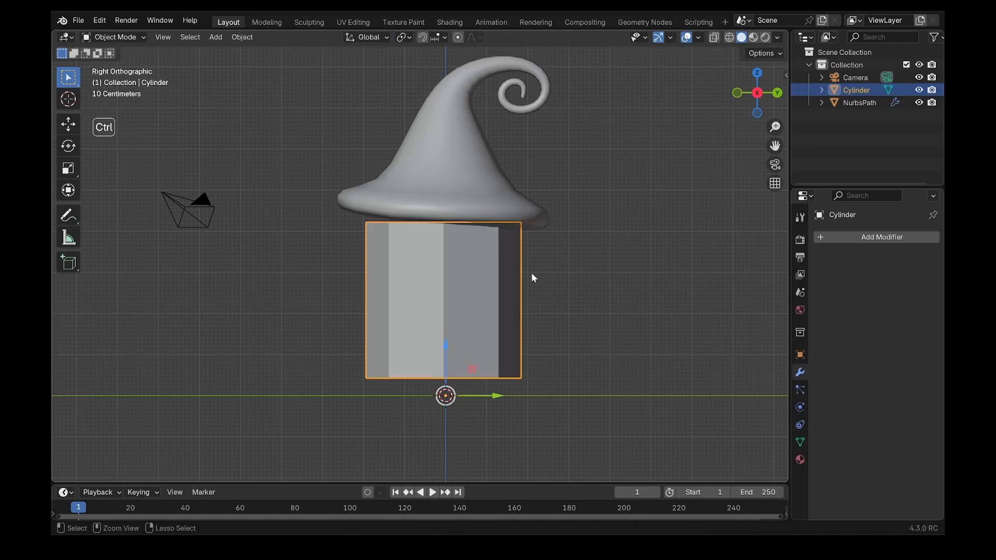
Give the cylinder a level 2 Subdivision Surface modifier and bevel a horizontal middle loop cut into two loops near its top and bottom edges.
{"action": "key", "text": "ctrl+2"}
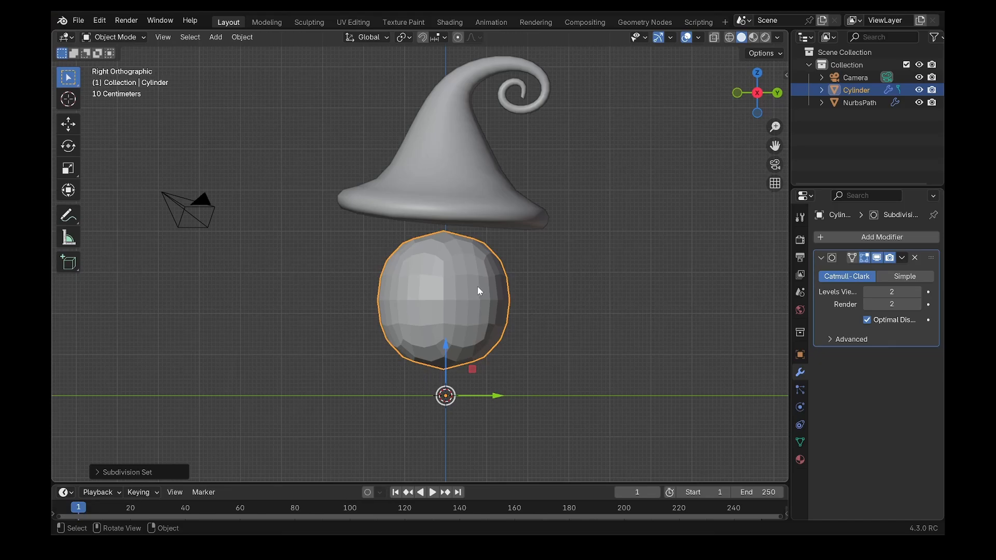
{"action": "key", "text": "Tab"}
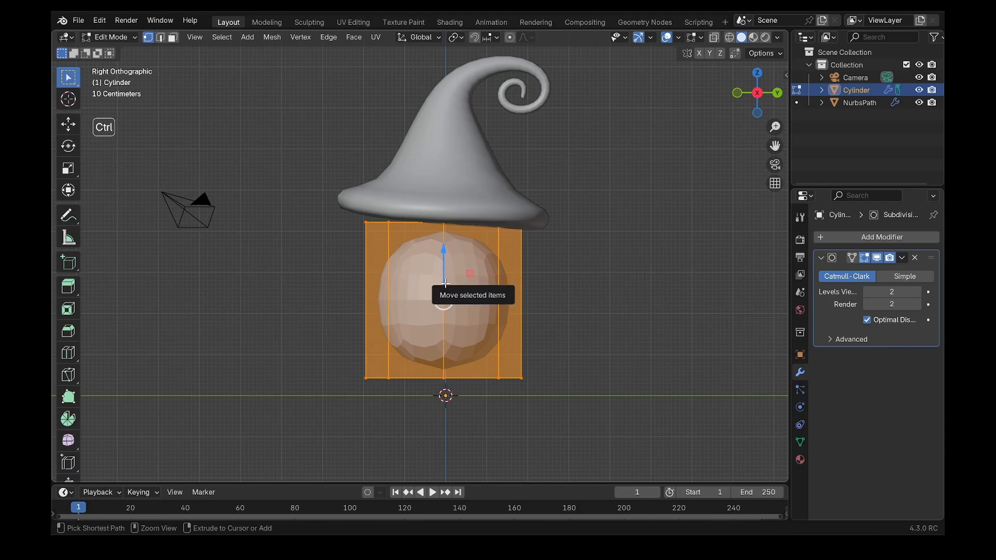
{"action": "key", "text": "ctrl+r"}
{"action": "left_click", "coordinate": [465, 293]}
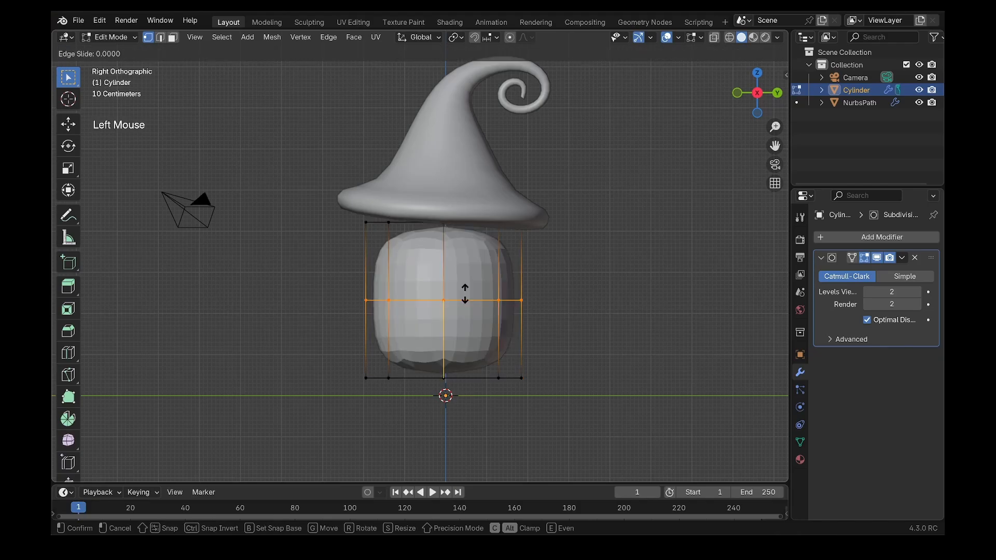
{"action": "right_click", "coordinate": [485, 294]}
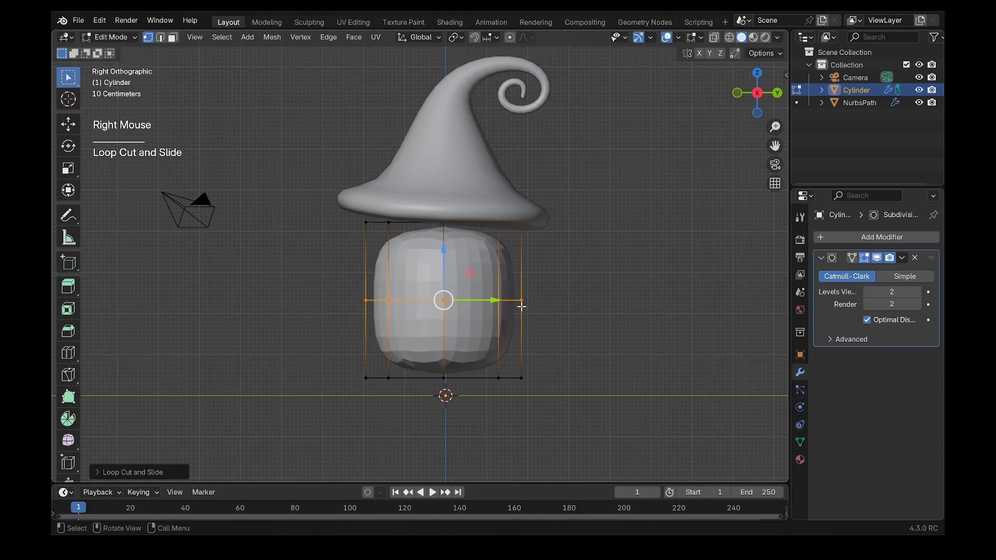
{"action": "key", "text": "ctrl+b"}
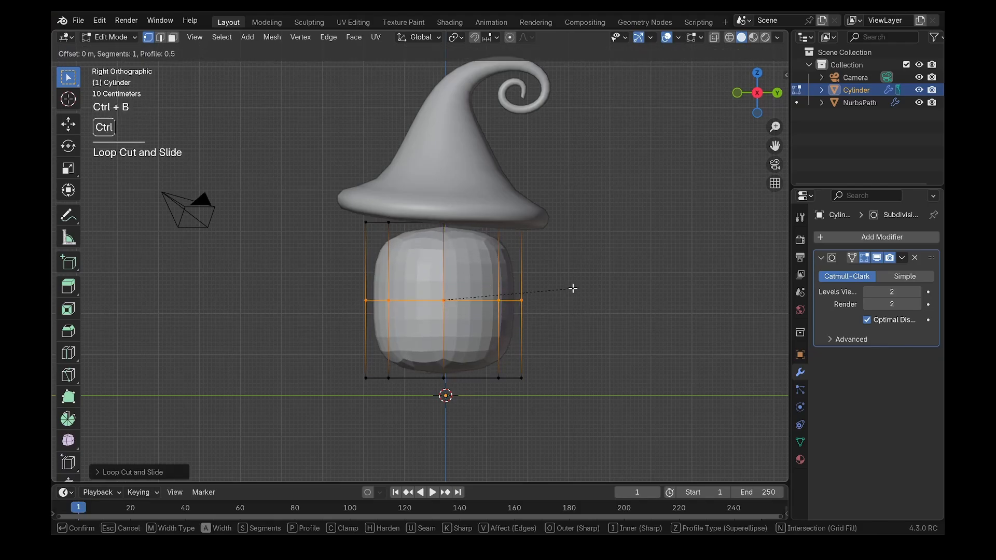
{"action": "left_click", "coordinate": [608, 286]}
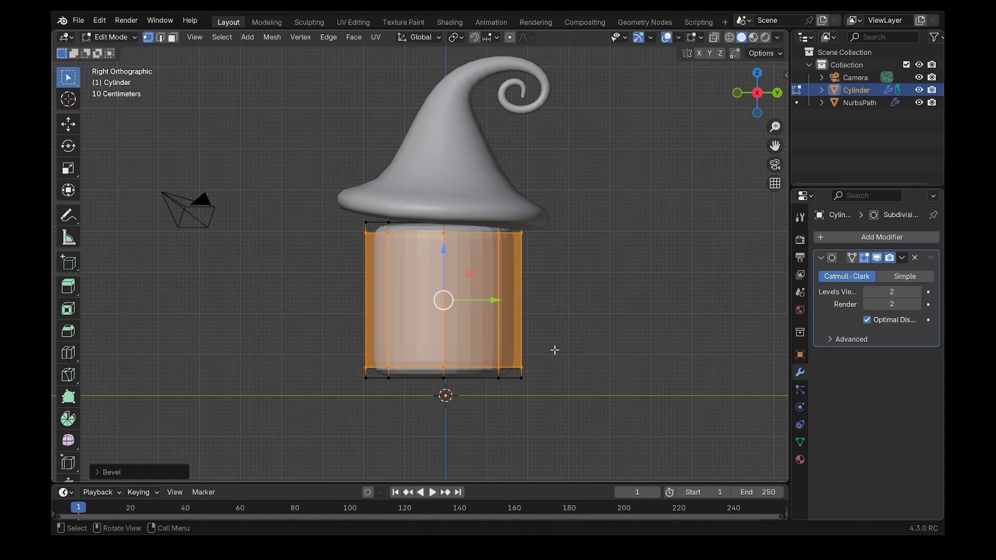
In wireframe display, select the cylinder's two bottom vertex rings and scale them up by about 1.27 to widen the base.
{"action": "key", "text": "shift+z"}
{"action": "left_click_drag", "start_coordinate": [559, 345], "coordinate": [305, 398]}
{"action": "key", "text": "s"}
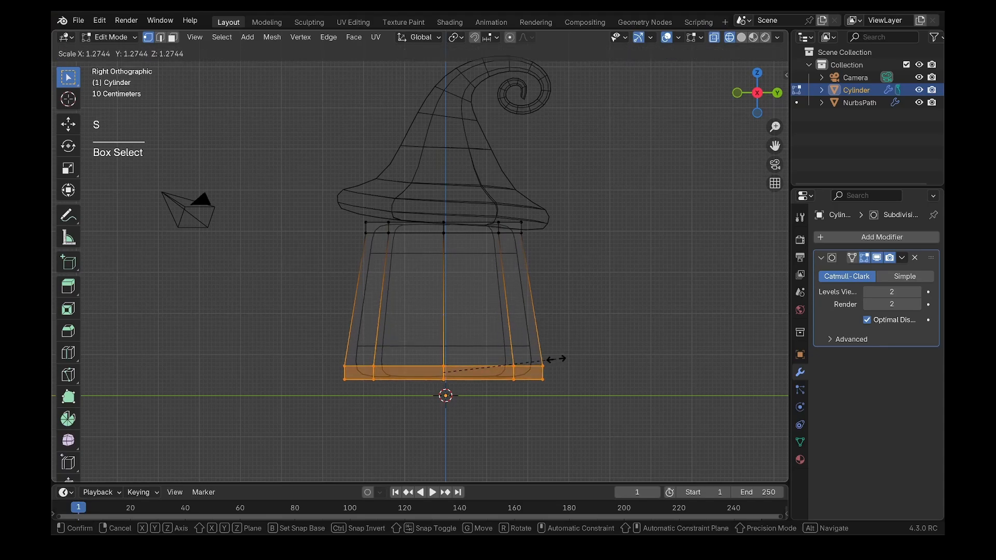
{"action": "left_click", "coordinate": [556, 359]}
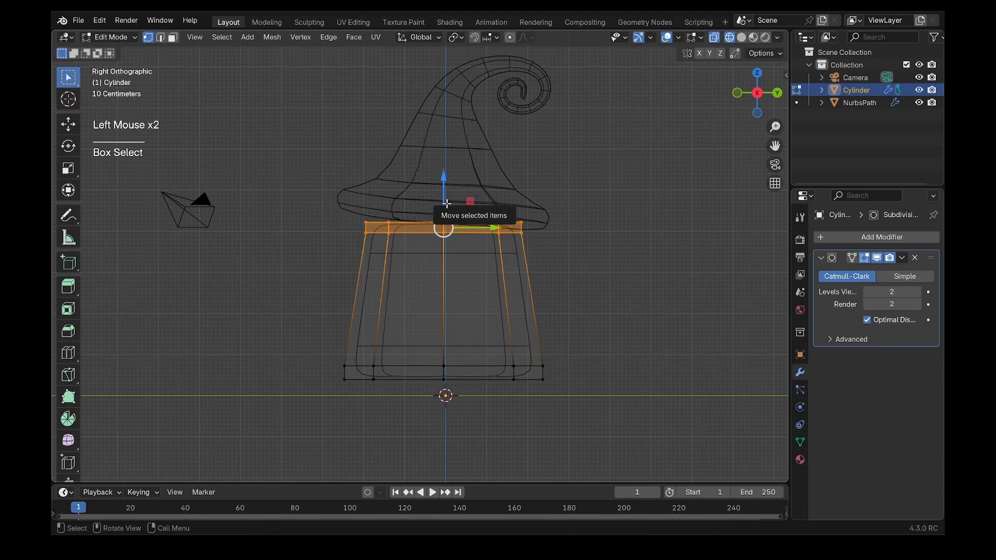
Tilt the cylinder's two top vertex rings to match the hat brim's slope, raise them slightly along Z, and restore solid display.
{"action": "key", "text": "r"}
{"action": "left_click", "coordinate": [547, 230]}
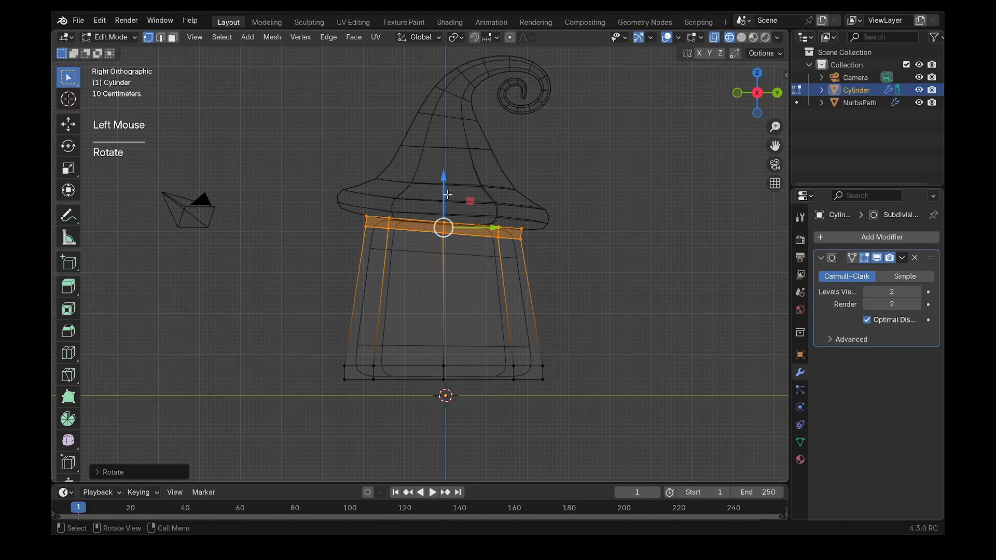
{"action": "left_click_drag", "start_coordinate": [447, 194], "coordinate": [447, 183]}
{"action": "key", "text": "shift+z"}
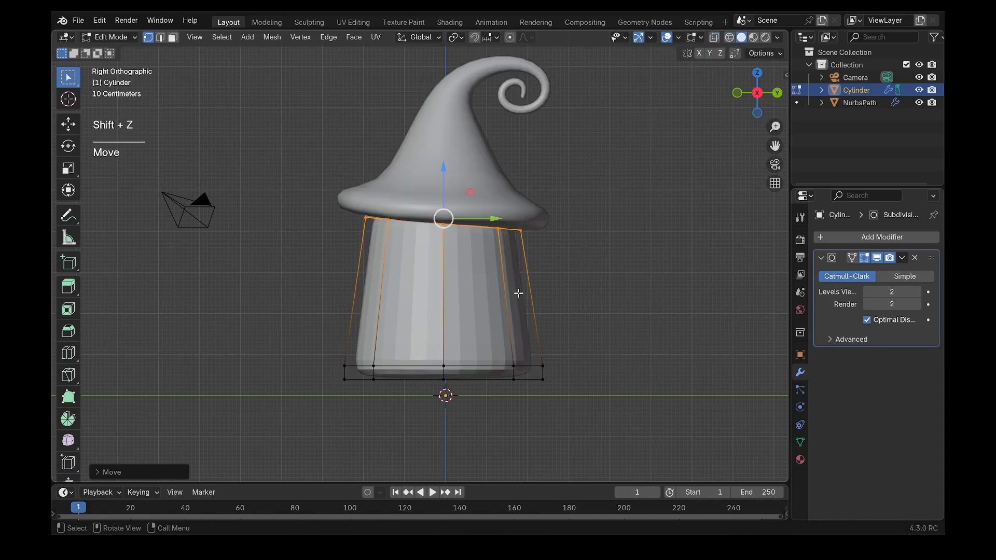
Return to Object Mode and shade the body smooth.
{"action": "key", "text": "Tab"}
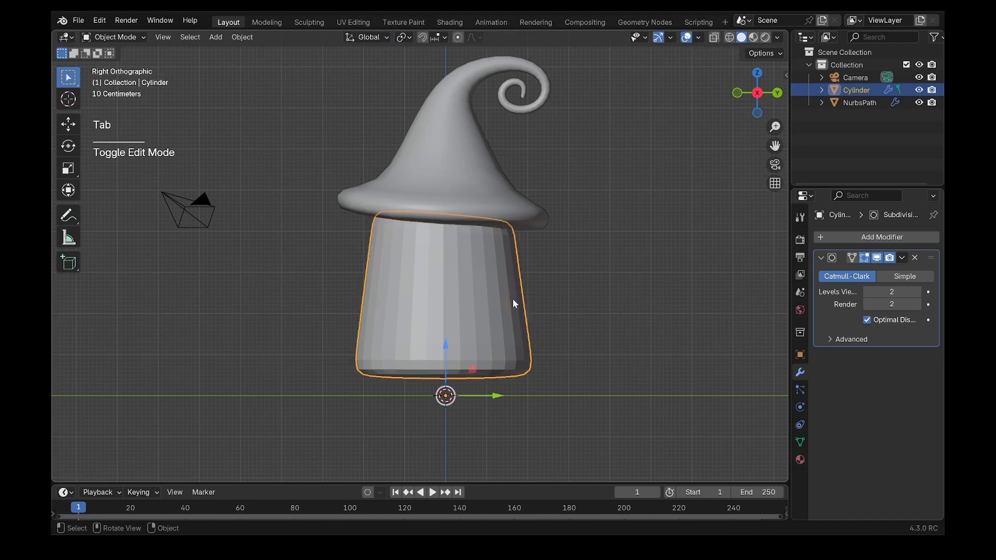
{"action": "right_click", "coordinate": [511, 287]}
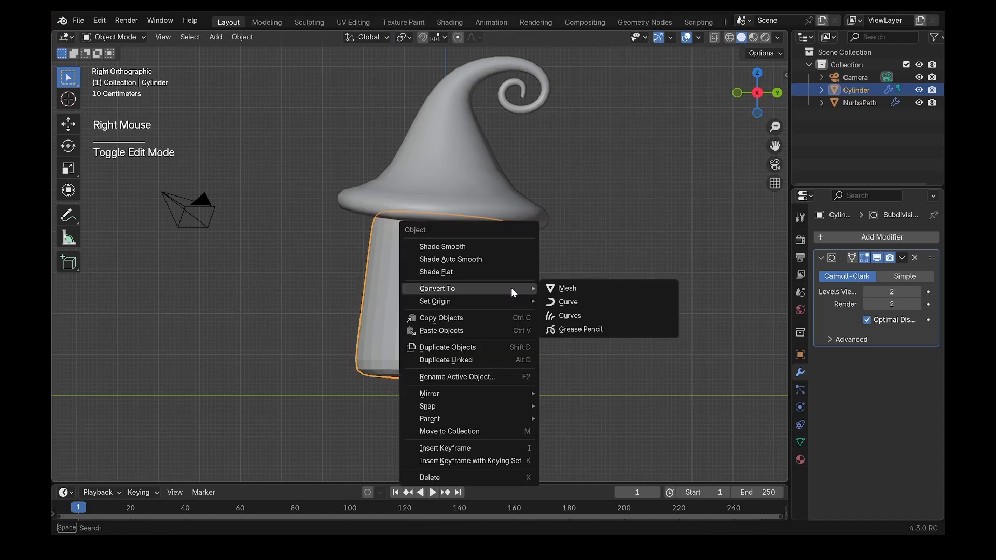
{"action": "left_click", "coordinate": [450, 251]}
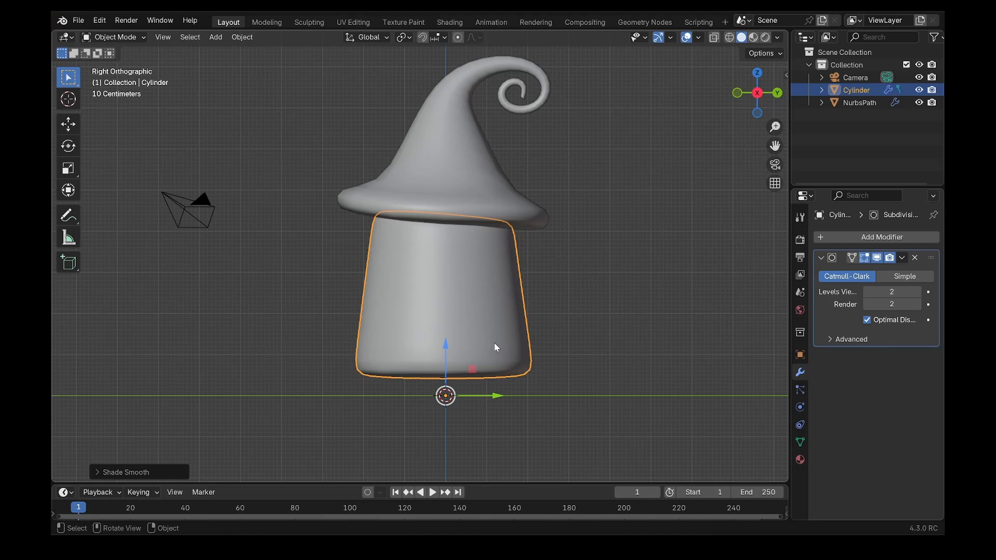
Duplicate the body and lower the copy along Z until its base meets the ground line.
{"action": "key", "text": "shift+d"}
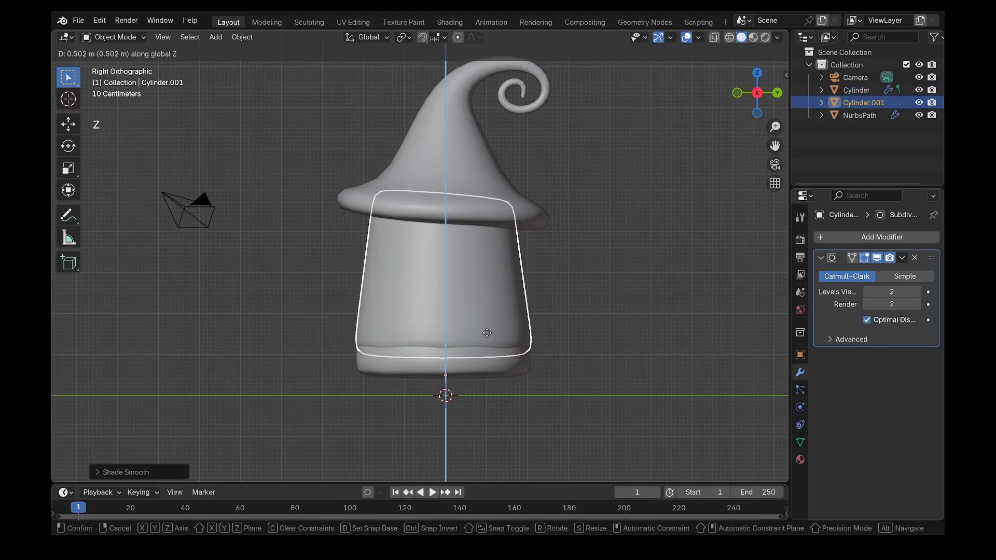
{"action": "key", "text": "z"}
{"action": "left_click", "coordinate": [483, 373]}
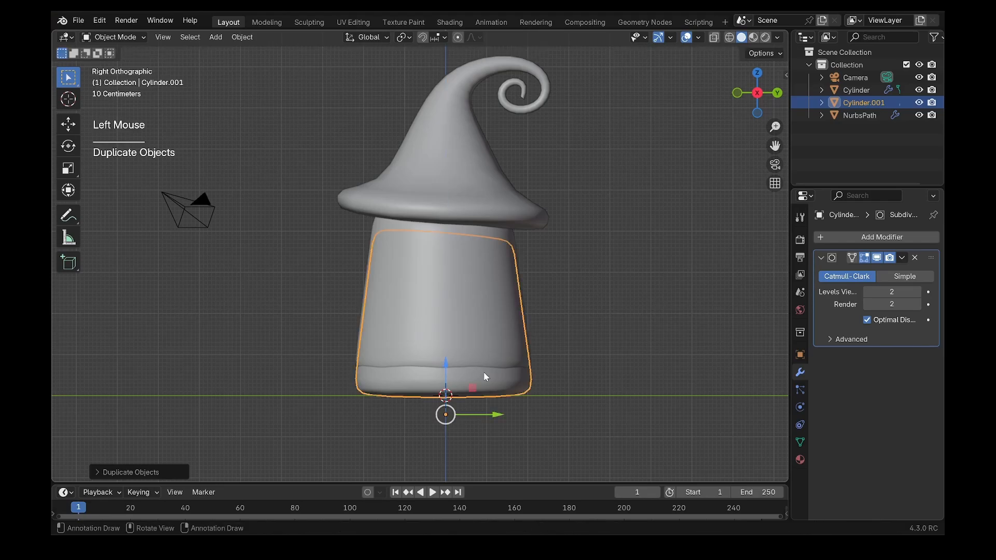
In Edit Mode, level the duplicate's top vertex rings and delete their vertices, keeping only the base rings.
{"action": "key", "text": "Tab"}
{"action": "key", "text": "r"}
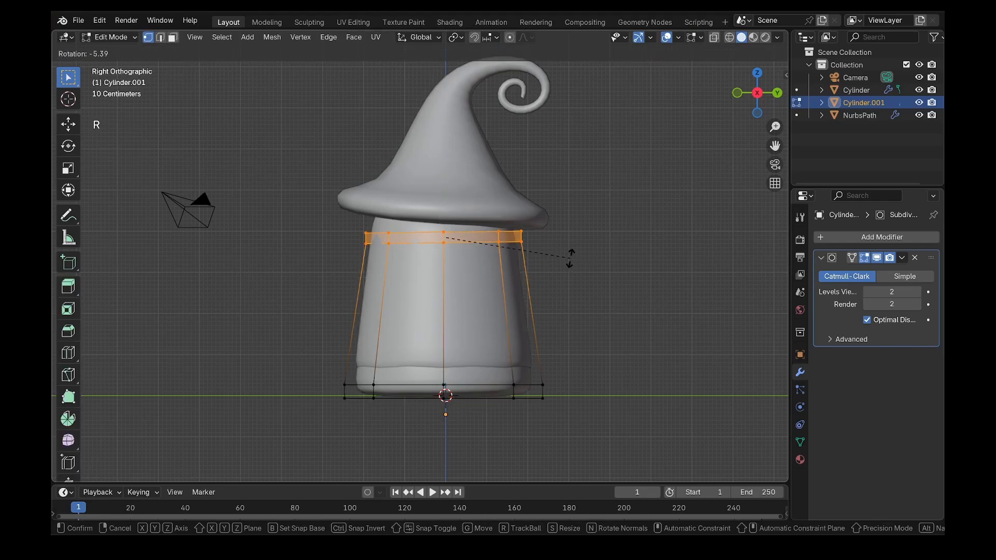
{"action": "left_click", "coordinate": [570, 259]}
{"action": "key", "text": "x"}
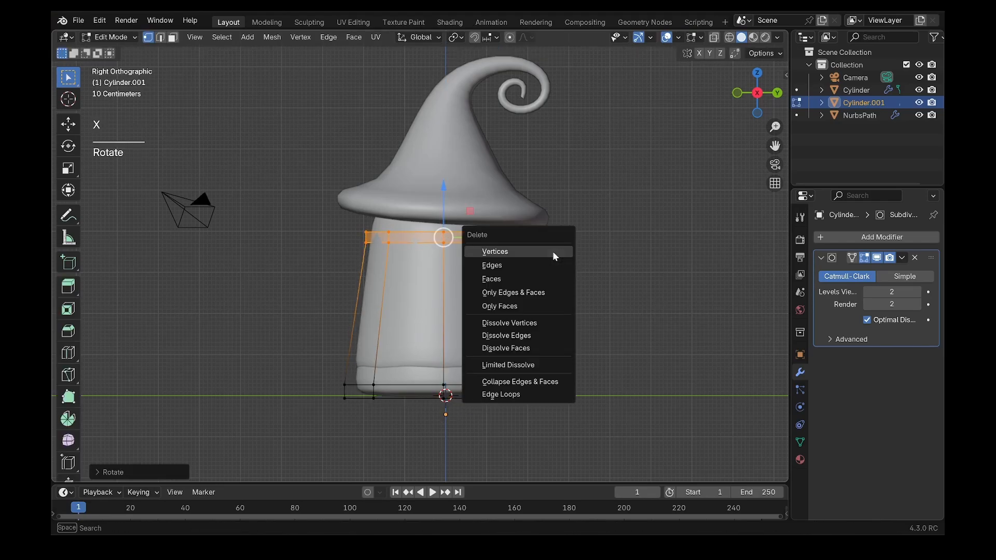
{"action": "left_click", "coordinate": [553, 256]}
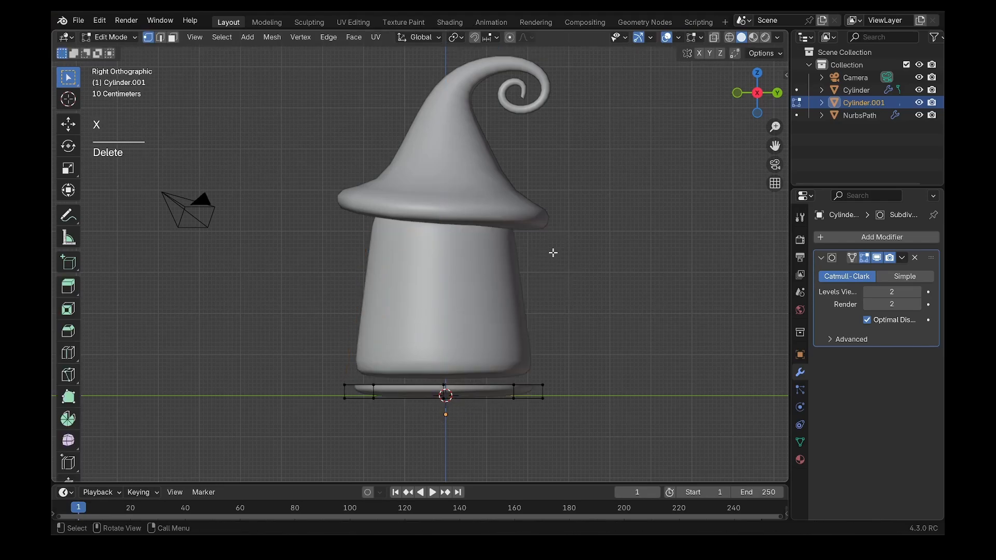
Extrude the base piece's open upper edge loop a short way up along Z and fill it with a face.
{"action": "left_click", "coordinate": [432, 387], "text": "alt"}
{"action": "left_click", "coordinate": [433, 387], "text": "alt"}
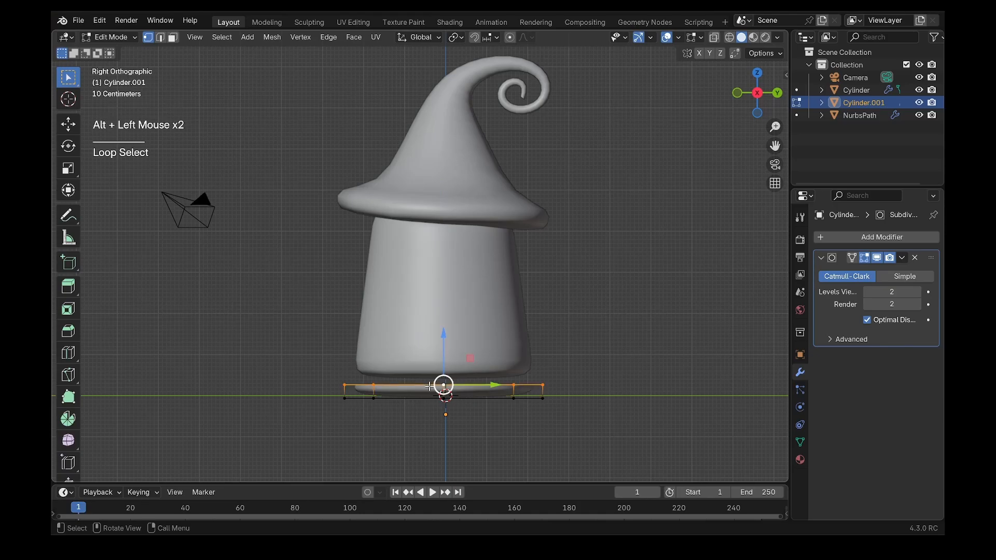
{"action": "scroll", "coordinate": [432, 387], "scroll_direction": "down", "scroll_amount": 2}
{"action": "middle_click_drag", "start_coordinate": [433, 386], "coordinate": [452, 341]}
{"action": "scroll", "coordinate": [469, 363], "scroll_direction": "up", "scroll_amount": 2}
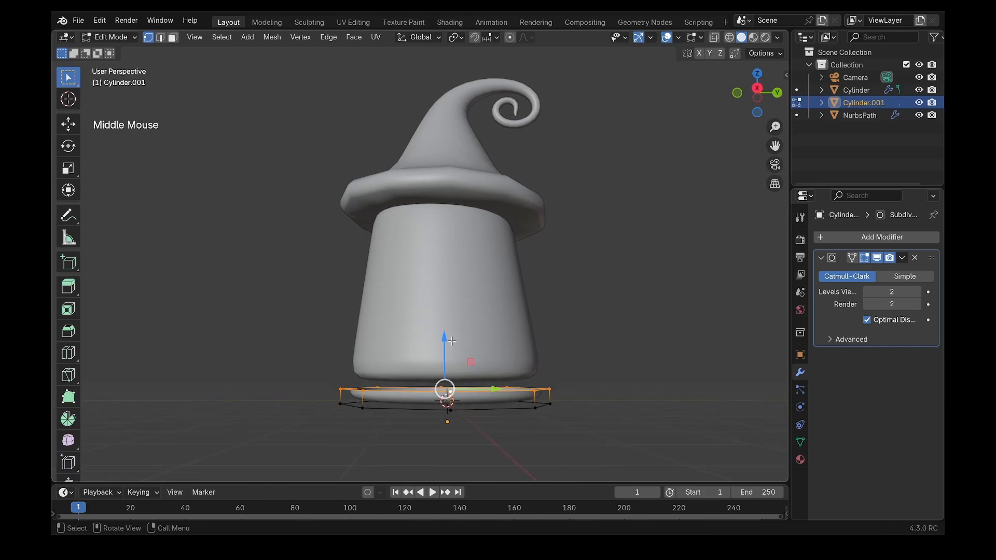
{"action": "key", "text": "g"}
{"action": "key", "text": "z"}
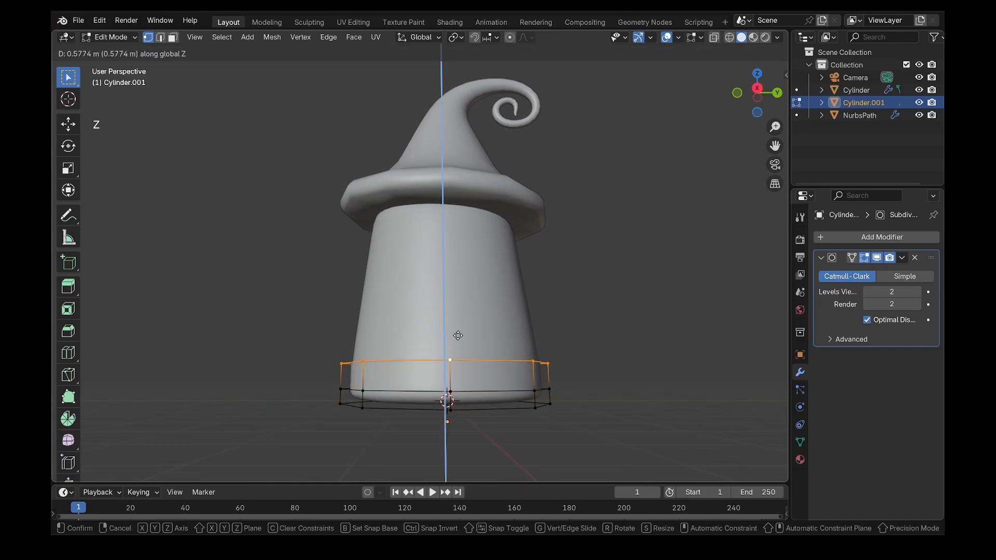
{"action": "left_click", "coordinate": [456, 350]}
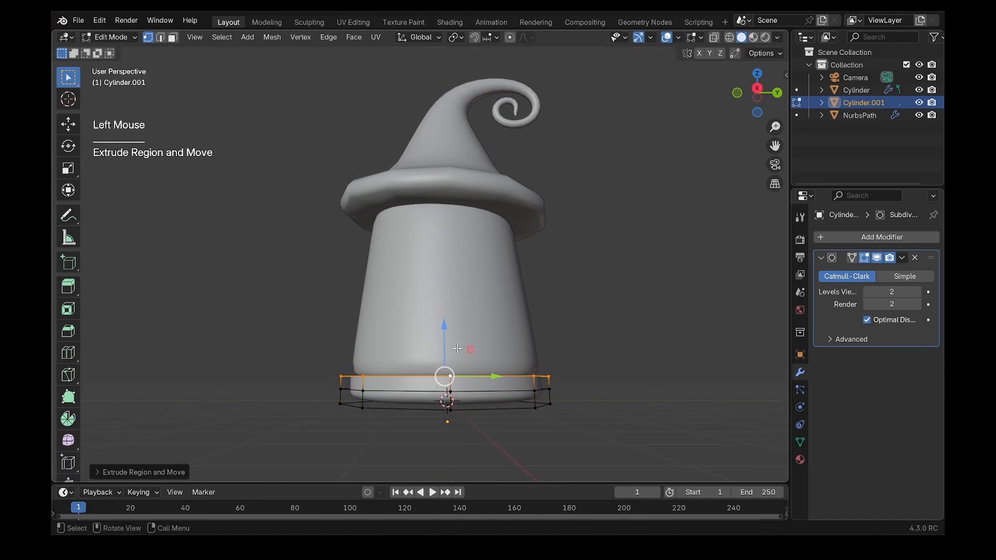
{"action": "key", "text": "f"}
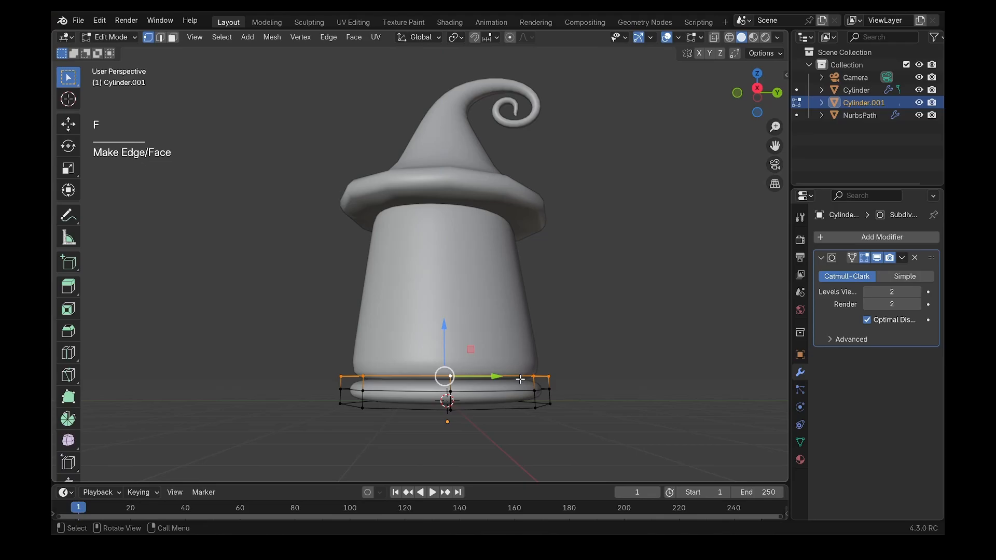
Scale the whole base mesh by about 1.65 in X and Y only, set its height directly beneath the body, and return to Object Mode.
{"action": "key", "text": "a"}
{"action": "middle_click_drag", "start_coordinate": [565, 349], "coordinate": [568, 375]}
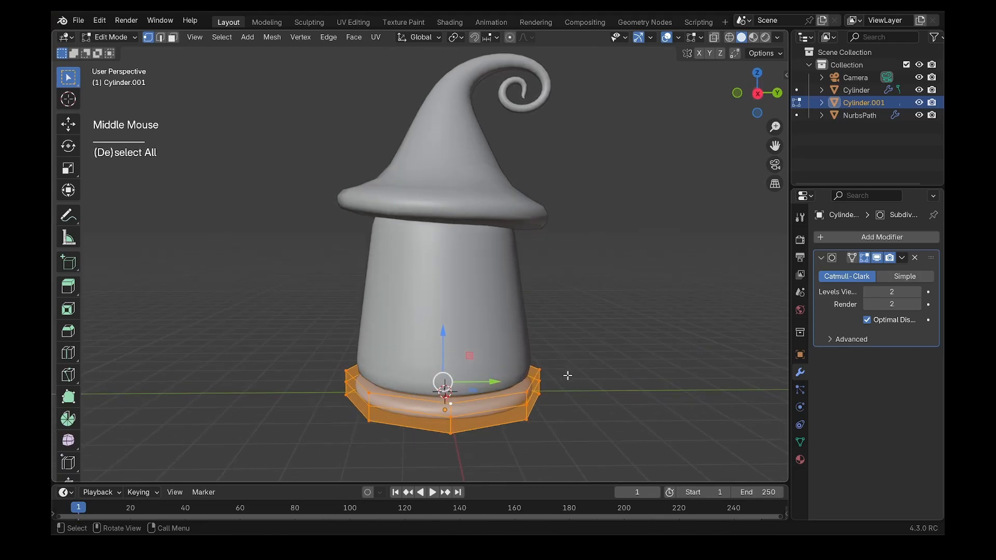
{"action": "key", "text": "s"}
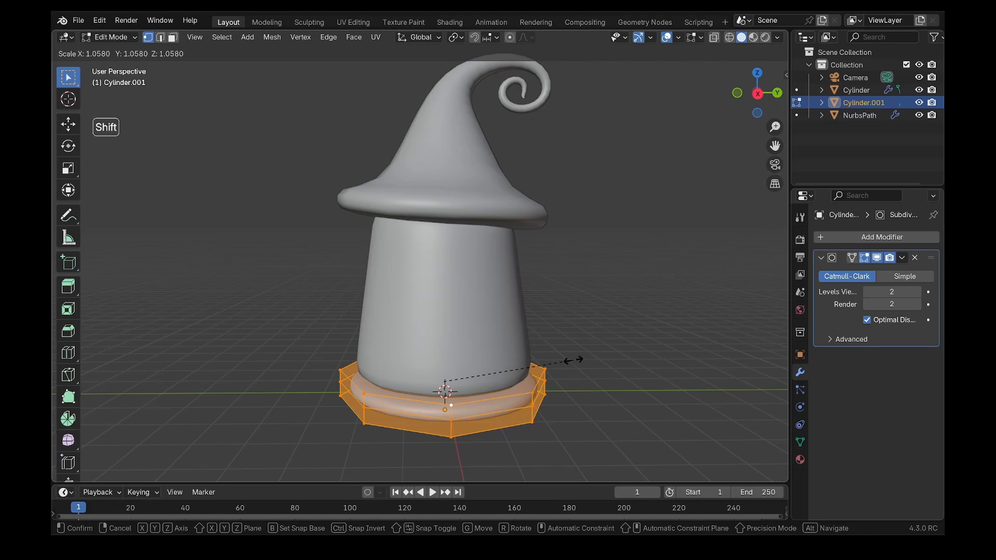
{"action": "key", "text": "shift+z"}
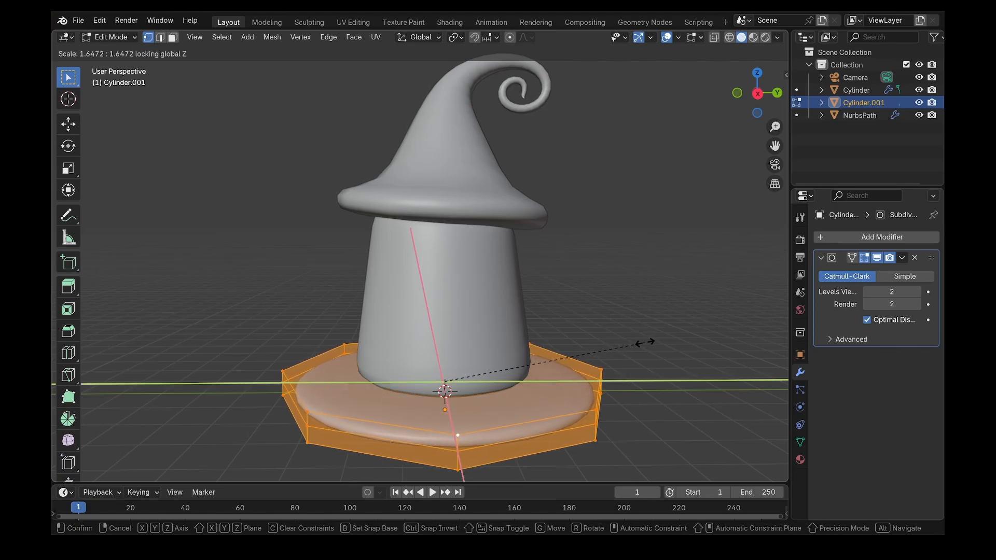
{"action": "left_click", "coordinate": [645, 342]}
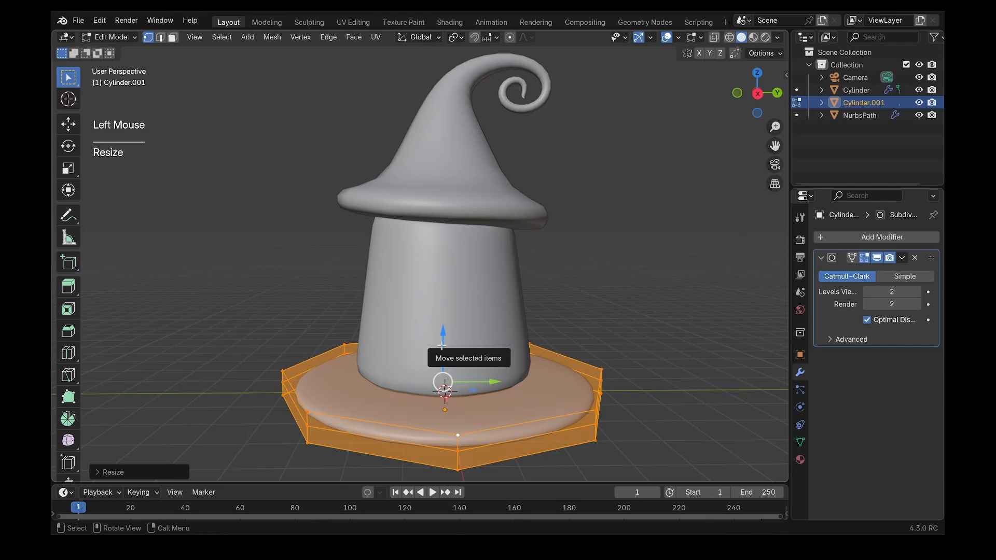
{"action": "left_click_drag", "start_coordinate": [442, 346], "coordinate": [500, 338]}
{"action": "key", "text": "Tab"}
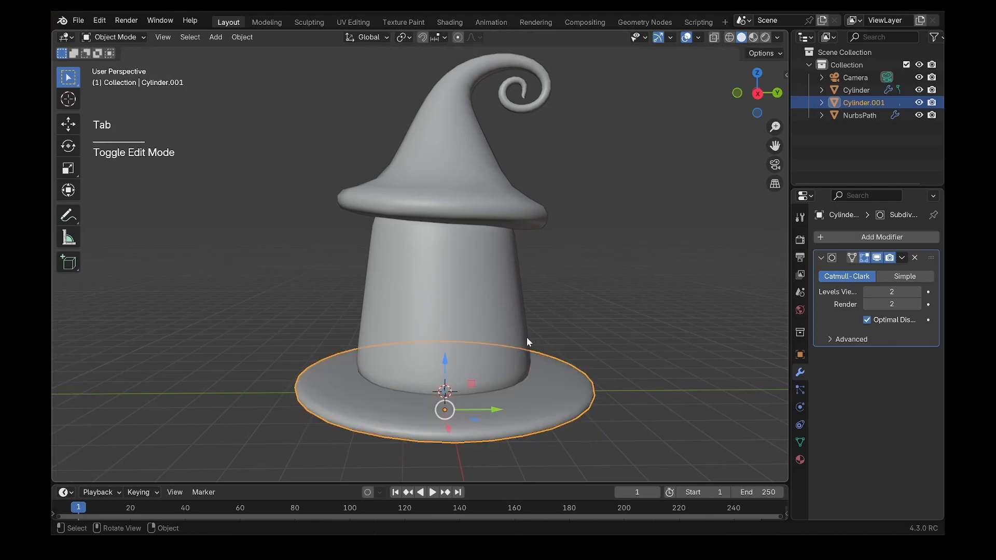
In the right orthographic view, place the 3D cursor on the lower middle of the body.
{"action": "mouse_move", "coordinate": [527, 337]}
{"action": "middle_mouse_down"}
{"action": "mouse_move", "coordinate": [443, 342]}
{"action": "mouse_move", "coordinate": [503, 337]}
{"action": "middle_mouse_up"}
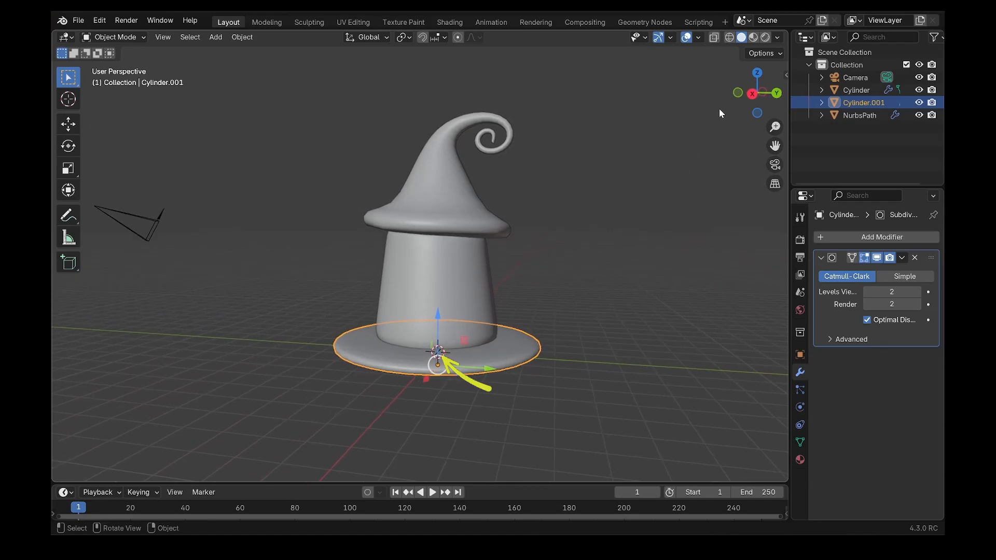
{"action": "left_click", "coordinate": [752, 94]}
{"action": "scroll", "coordinate": [466, 300], "scroll_direction": "up", "scroll_amount": 3}
{"action": "middle_click_drag", "start_coordinate": [466, 300], "coordinate": [508, 308], "text": "shift"}
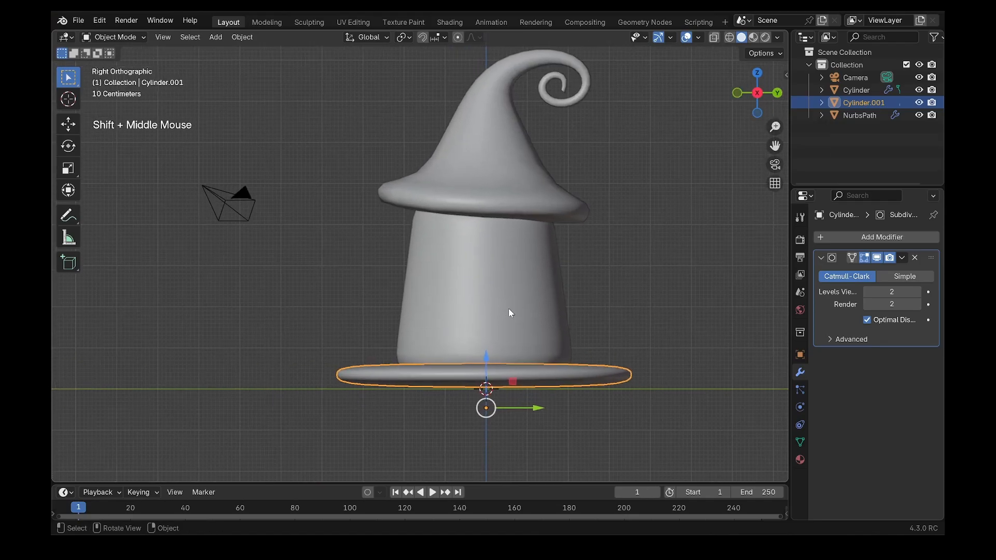
{"action": "right_click", "coordinate": [478, 316], "text": "shift"}
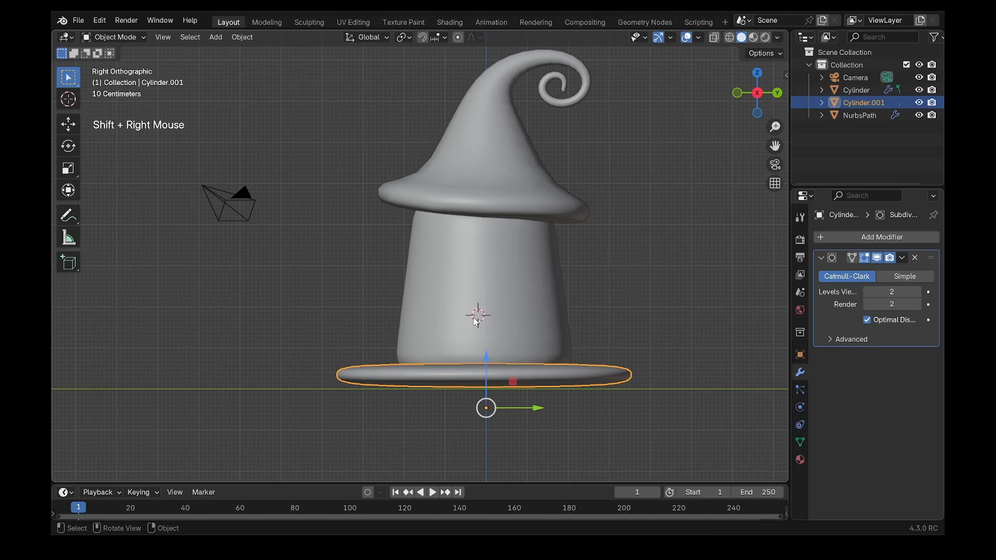
Add a curve path at the 3D cursor and rotate it about Z so that it runs along the Y axis.
{"action": "key", "text": "shift+a"}
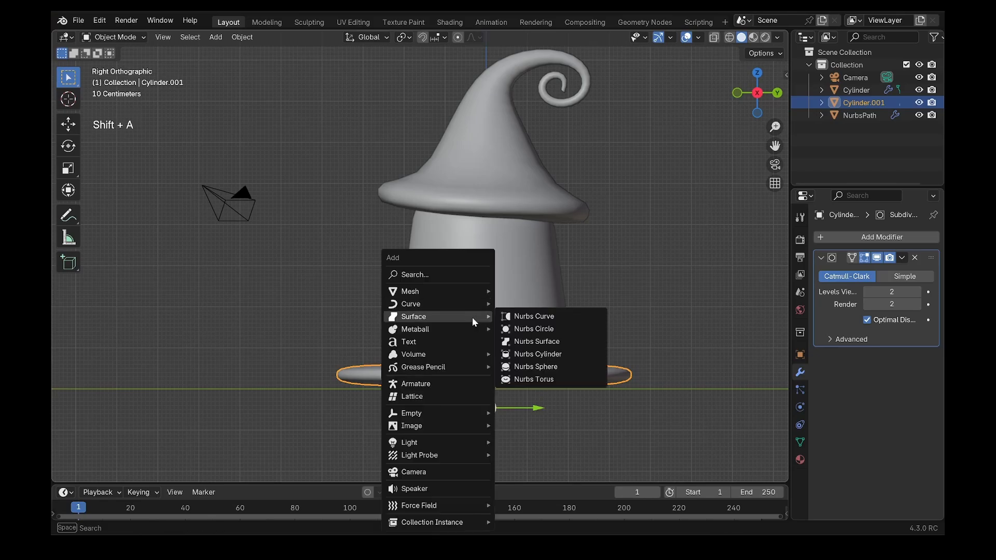
{"action": "mouse_move", "coordinate": [462, 304]}
{"action": "left_click", "coordinate": [533, 362]}
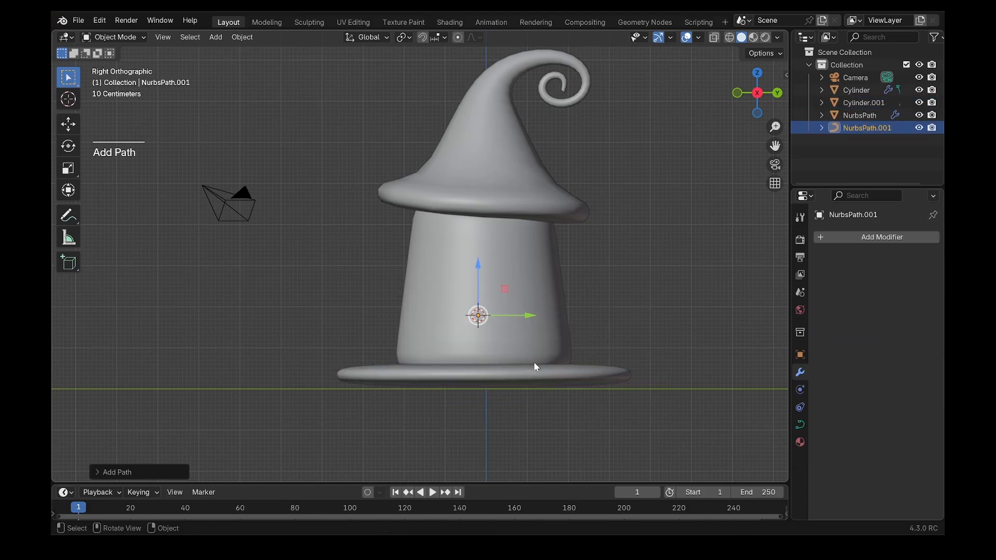
{"action": "key", "text": "r"}
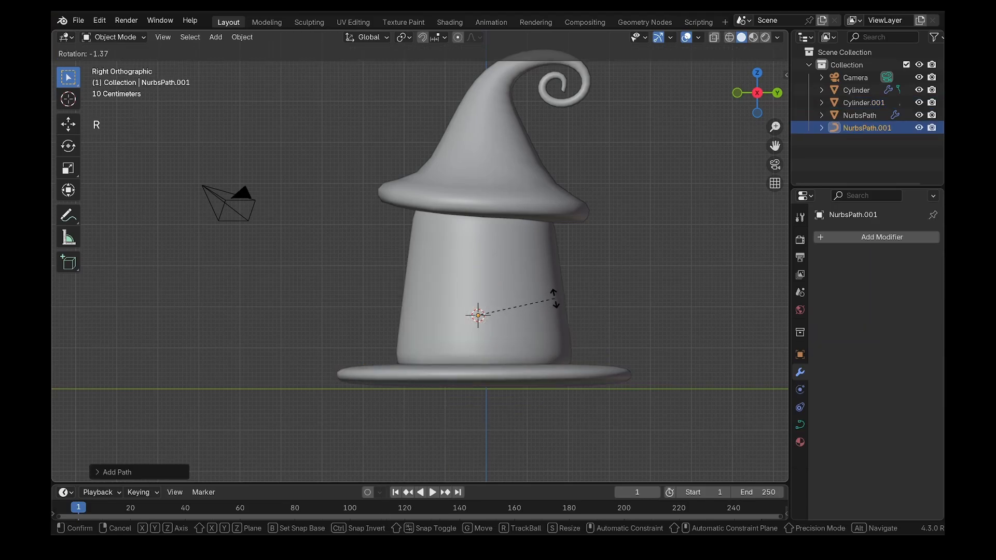
{"action": "key", "text": "z"}
{"action": "left_click", "coordinate": [516, 337]}
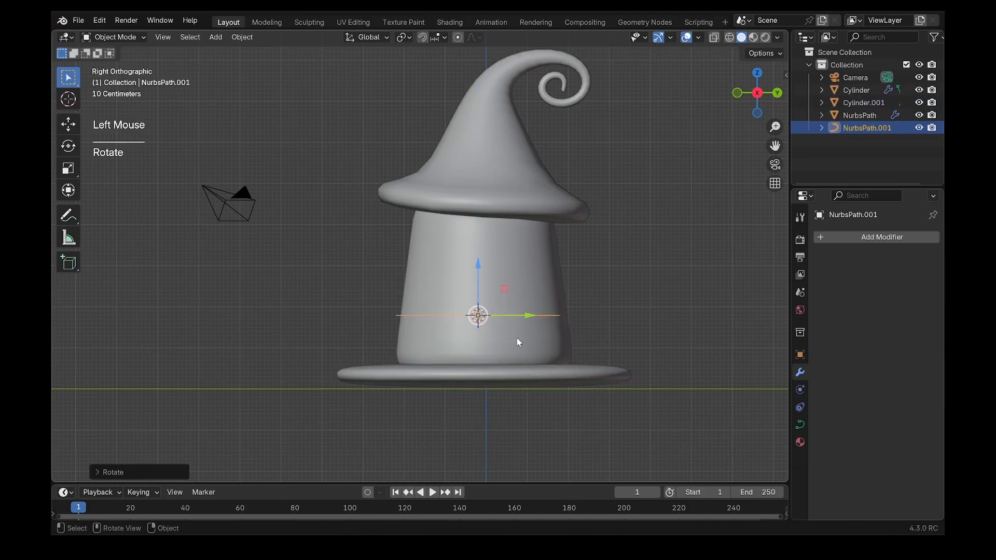
In Edit Mode, raise the path's three middle control points along Z and scale the two end points closer together.
{"action": "key", "text": "Tab"}
{"action": "scroll", "coordinate": [490, 309], "scroll_direction": "up", "scroll_amount": 1}
{"action": "scroll", "coordinate": [490, 309], "scroll_direction": "up", "scroll_amount": 2}
{"action": "middle_click_drag", "start_coordinate": [490, 308], "coordinate": [476, 313], "text": "shift"}
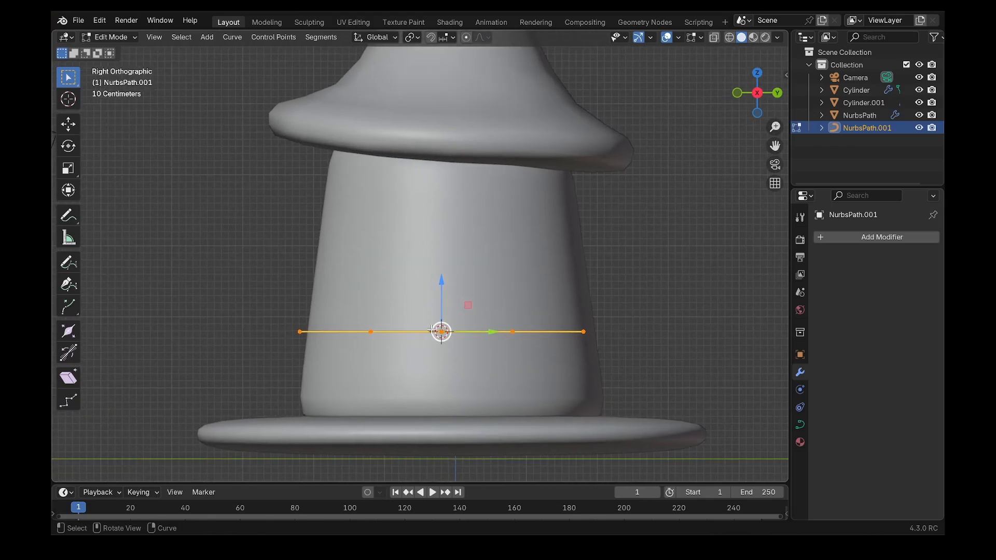
{"action": "left_click_drag", "start_coordinate": [353, 292], "coordinate": [519, 372]}
{"action": "left_click_drag", "start_coordinate": [440, 295], "coordinate": [440, 179]}
{"action": "left_click_drag", "start_coordinate": [622, 297], "coordinate": [287, 358]}
{"action": "key", "text": "s"}
{"action": "left_click", "coordinate": [512, 353]}
Raise the path's middle point and reposition and scale the other control points to form an arch standing on the base.
{"action": "left_click_drag", "start_coordinate": [473, 309], "coordinate": [420, 195]}
{"action": "left_click_drag", "start_coordinate": [443, 191], "coordinate": [443, 156]}
{"action": "left_click_drag", "start_coordinate": [313, 136], "coordinate": [535, 358]}
{"action": "left_click_drag", "start_coordinate": [447, 257], "coordinate": [450, 306]}
{"action": "key", "text": "s"}
{"action": "left_click", "coordinate": [600, 306]}
{"action": "left_click_drag", "start_coordinate": [345, 236], "coordinate": [552, 318]}
{"action": "left_click_drag", "start_coordinate": [451, 230], "coordinate": [452, 193]}
{"action": "key", "text": "s"}
{"action": "left_click", "coordinate": [617, 258]}
Give the arch curve a round bevel with a depth of 0.12 m.
{"action": "left_click", "coordinate": [801, 423]}
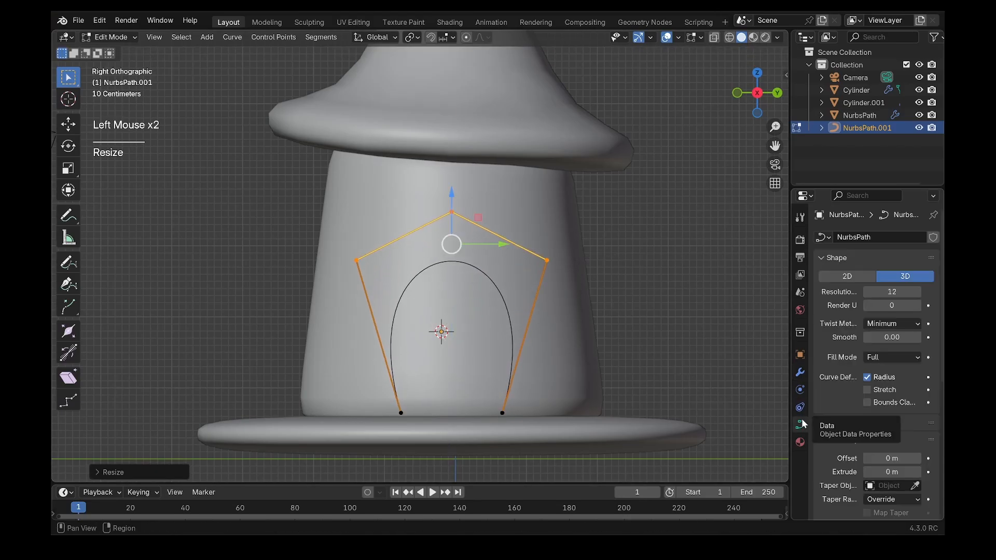
{"action": "scroll", "coordinate": [888, 338], "scroll_direction": "down", "scroll_amount": 5}
{"action": "left_click_drag", "start_coordinate": [888, 343], "coordinate": [918, 343], "text": "shift"}
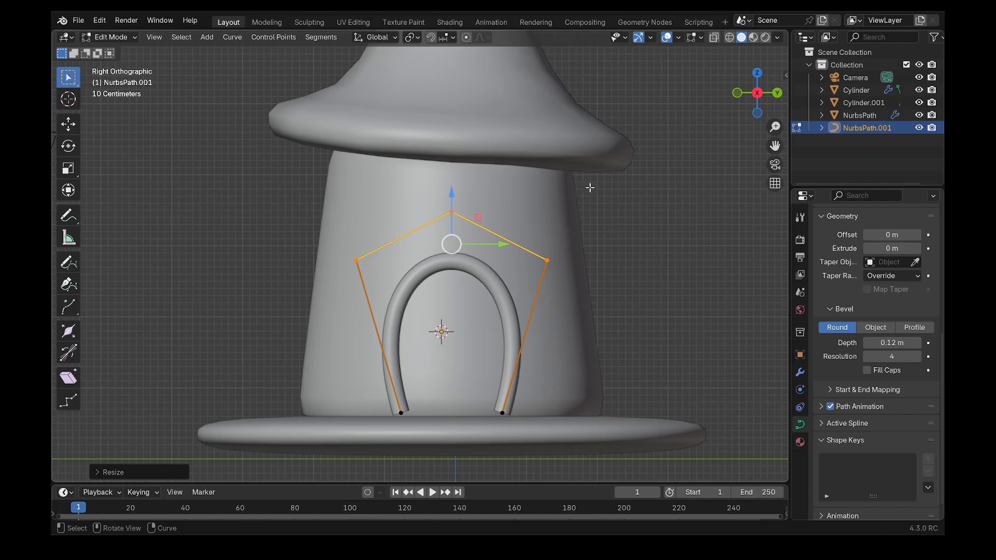
Lower and narrow the arch's upper control points, sink its end points into the base, and return to Object Mode.
{"action": "left_click_drag", "start_coordinate": [453, 206], "coordinate": [453, 218]}
{"action": "left_click_drag", "start_coordinate": [583, 250], "coordinate": [283, 315]}
{"action": "key", "text": "s"}
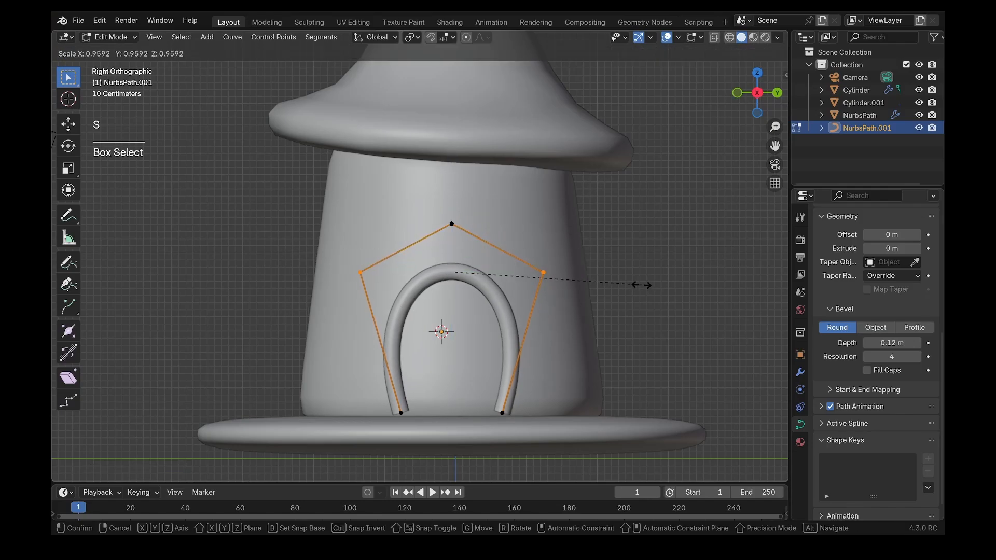
{"action": "left_click", "coordinate": [616, 284]}
{"action": "left_click_drag", "start_coordinate": [560, 345], "coordinate": [371, 438]}
{"action": "left_click_drag", "start_coordinate": [452, 378], "coordinate": [451, 391]}
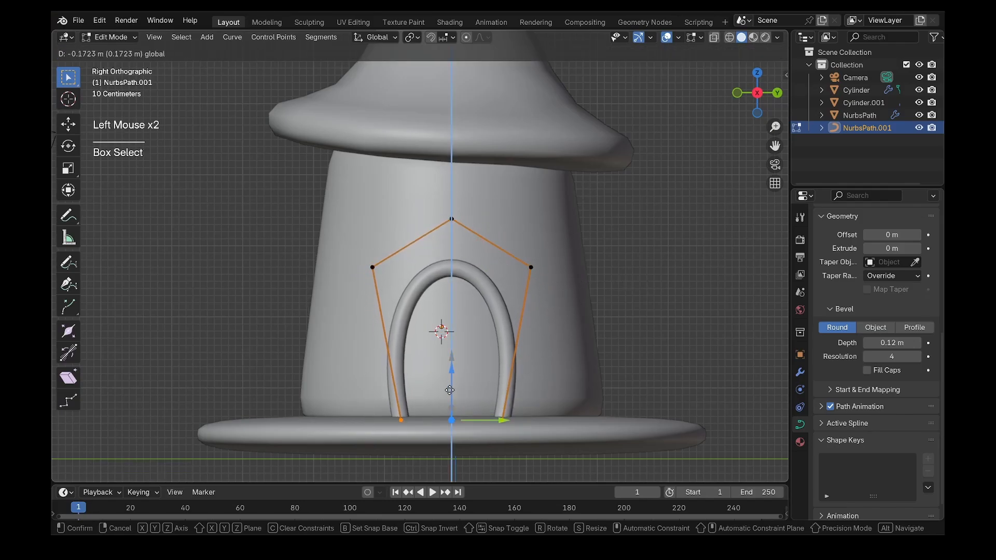
{"action": "left_click_drag", "start_coordinate": [451, 390], "coordinate": [451, 391]}
{"action": "key", "text": "Tab"}
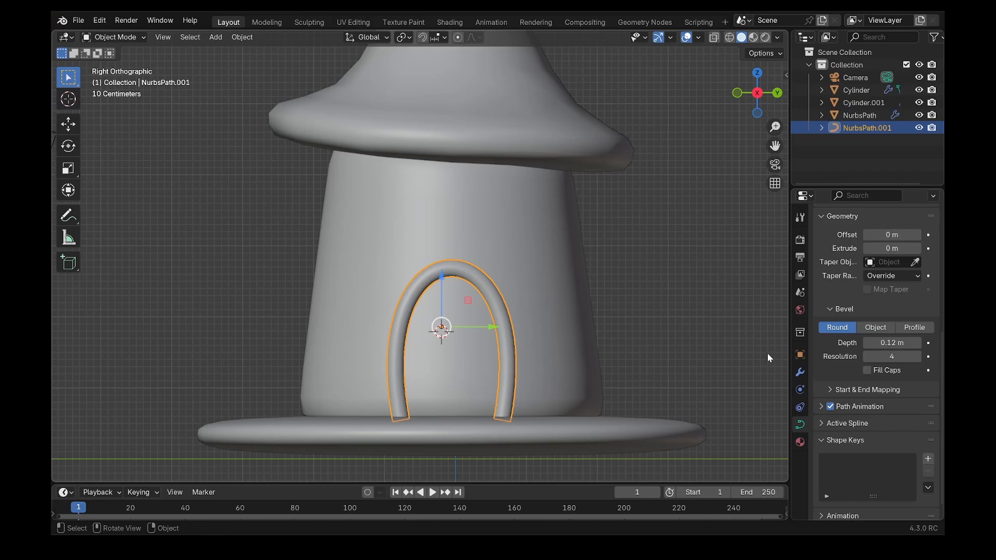
Reduce the arch curve's bevel resolution to 1 and its preview resolution to 6.
{"action": "scroll", "coordinate": [536, 357], "scroll_direction": "up", "scroll_amount": 4}
{"action": "middle_click_drag", "start_coordinate": [537, 357], "coordinate": [507, 231], "text": "shift"}
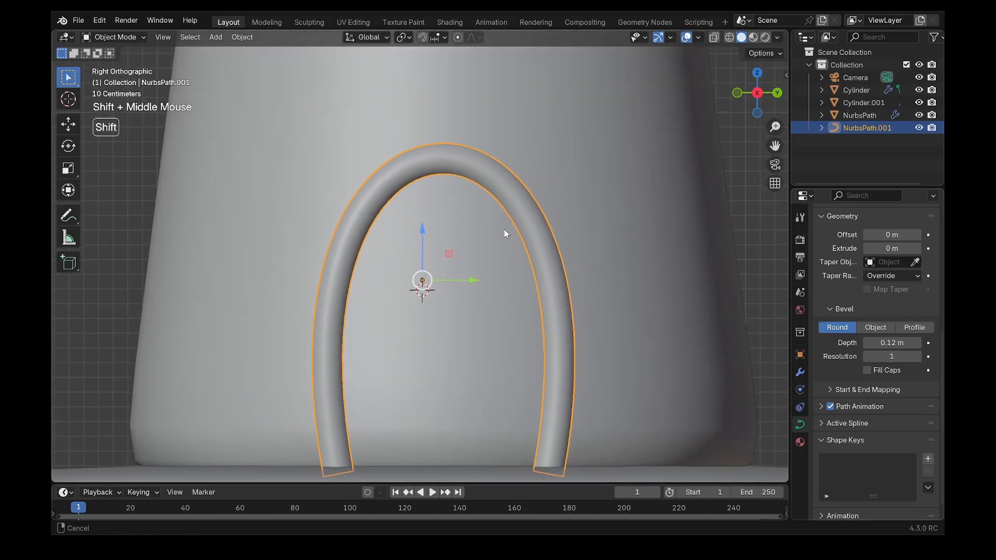
{"action": "scroll", "coordinate": [893, 293], "scroll_direction": "up", "scroll_amount": 6}
{"action": "left_click", "coordinate": [868, 293]}
{"action": "left_click", "coordinate": [868, 292]}
{"action": "left_click", "coordinate": [868, 293]}
{"action": "left_click", "coordinate": [868, 293]}
{"action": "left_click", "coordinate": [868, 293]}
{"action": "left_click", "coordinate": [868, 292]}
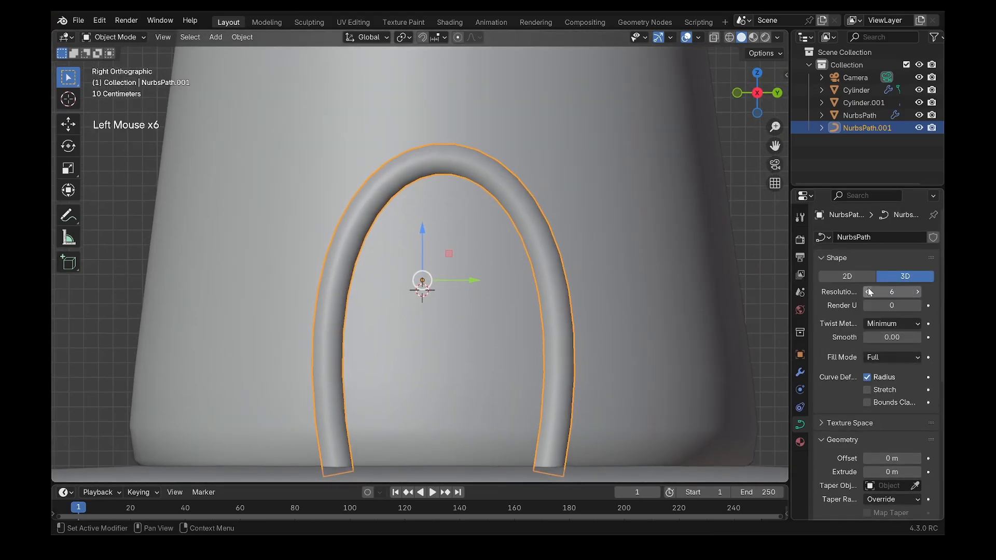
{"action": "double_click", "coordinate": [869, 293]}
{"action": "double_click", "coordinate": [918, 293]}
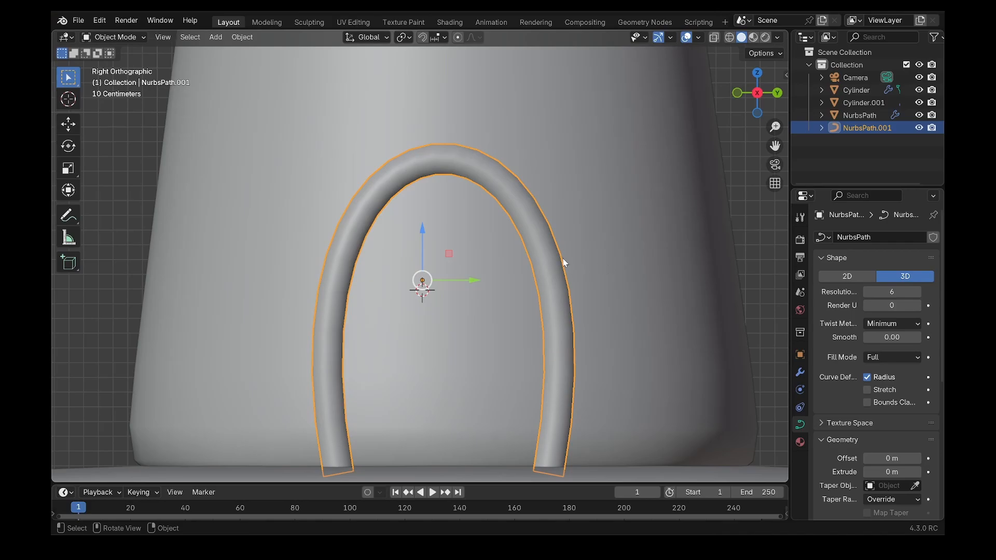
Place the 3D cursor inside the arch and add a cube there.
{"action": "right_click", "coordinate": [446, 326], "text": "shift"}
{"action": "key", "text": "shift+a"}
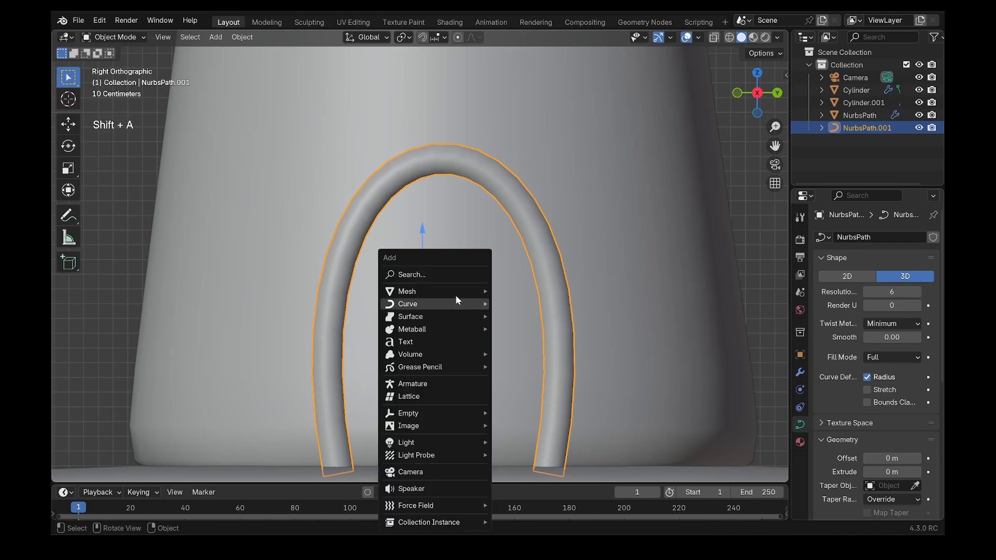
{"action": "mouse_move", "coordinate": [456, 293]}
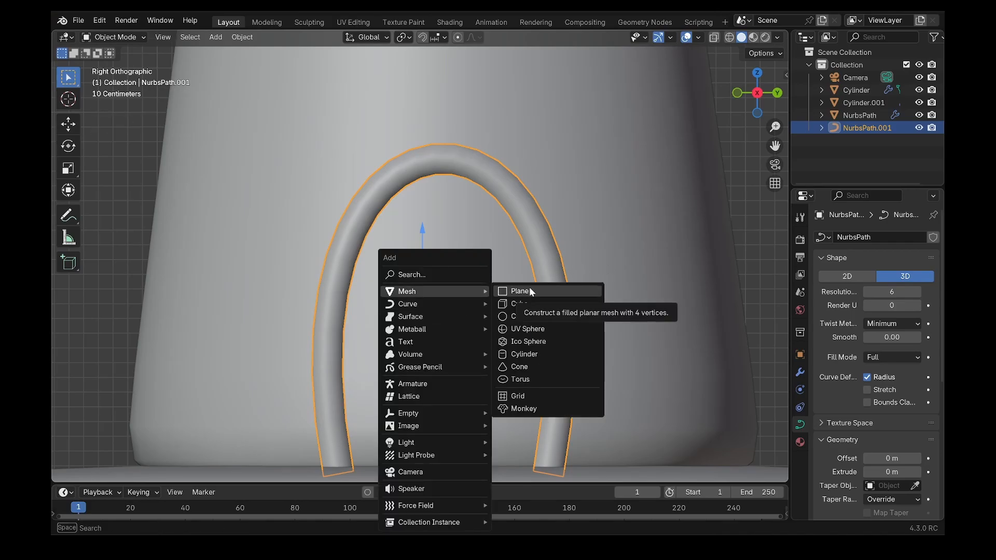
{"action": "left_click", "coordinate": [527, 304]}
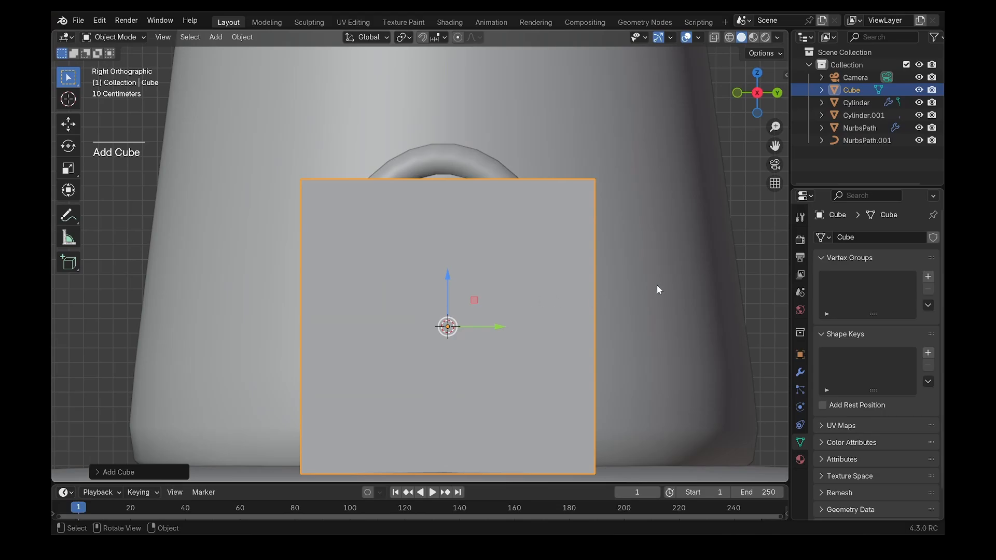
In Edit Mode, shrink the cube, stretch it about 6.5 times along Z, and flatten it along X into a plank.
{"action": "key", "text": "Tab"}
{"action": "key", "text": "s"}
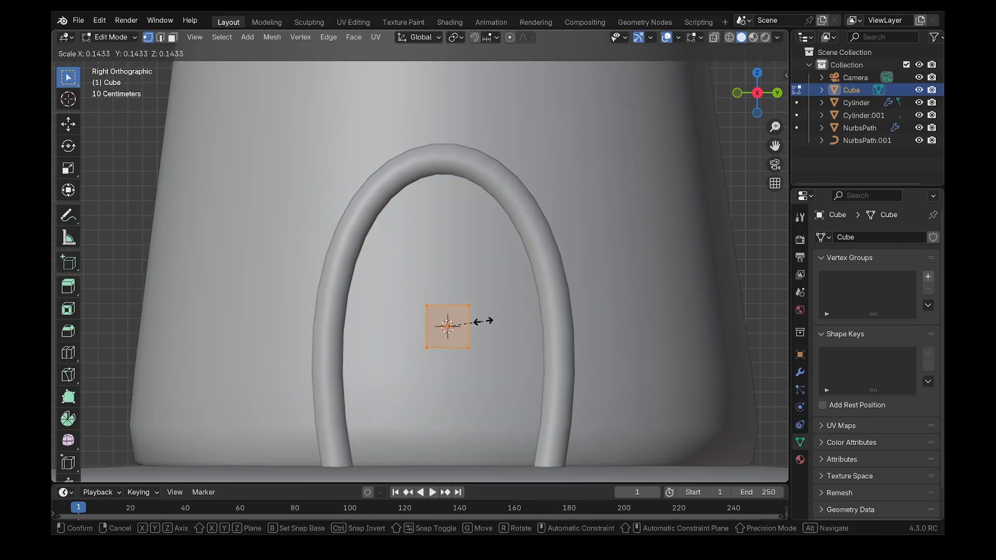
{"action": "left_click", "coordinate": [483, 321]}
{"action": "key", "text": "s"}
{"action": "key", "text": "z"}
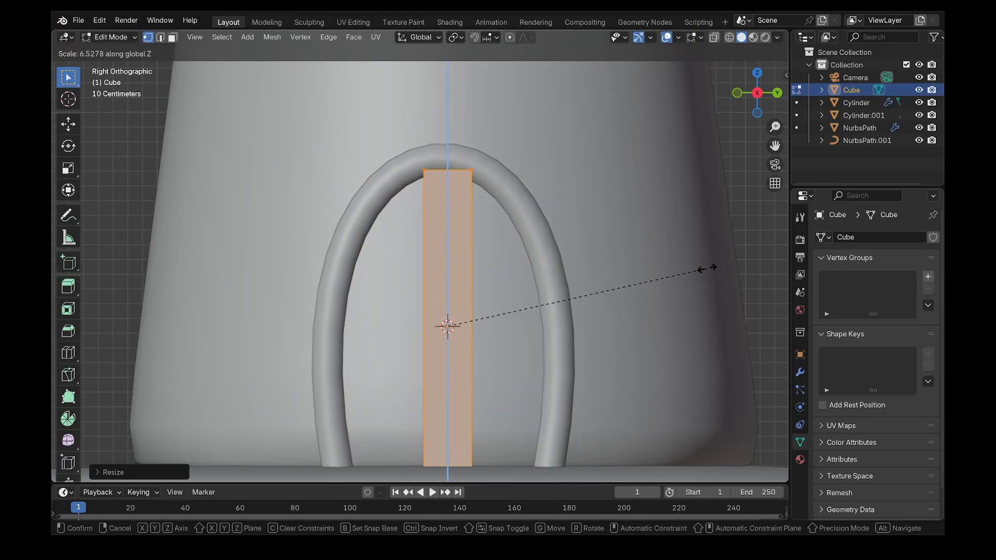
{"action": "left_click", "coordinate": [706, 268]}
{"action": "middle_click_drag", "start_coordinate": [707, 268], "coordinate": [563, 285]}
{"action": "key", "text": "s"}
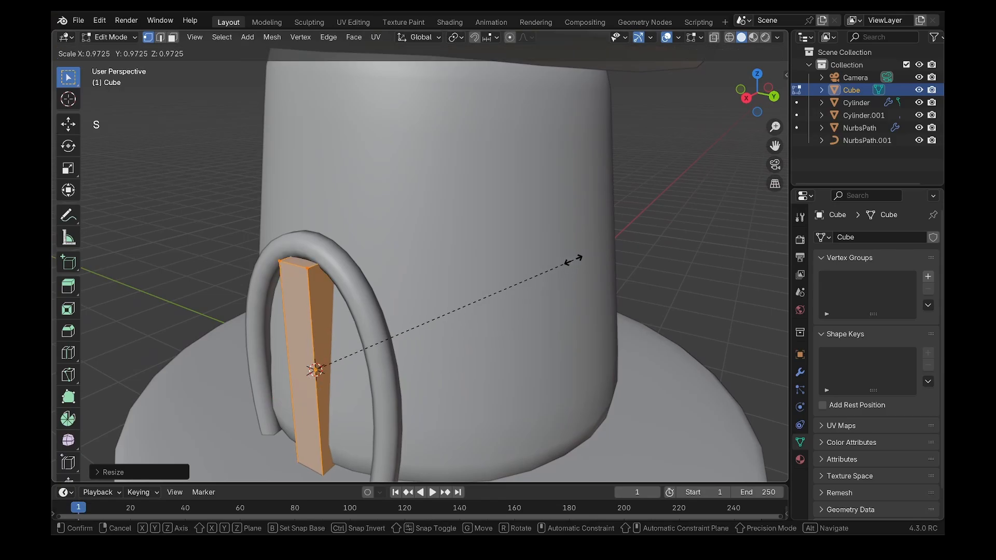
{"action": "key", "text": "x"}
{"action": "left_click", "coordinate": [372, 311]}
Return to Object Mode and move the plank along negative Y to one side of the arch.
{"action": "middle_click_drag", "start_coordinate": [372, 311], "coordinate": [469, 322]}
{"action": "key", "text": "Tab"}
{"action": "left_click_drag", "start_coordinate": [489, 335], "coordinate": [415, 335]}
Add an Array modifier to the plank with a count of 4.
{"action": "middle_click_drag", "start_coordinate": [444, 301], "coordinate": [493, 321]}
{"action": "left_click", "coordinate": [800, 372]}
{"action": "left_click", "coordinate": [865, 236]}
{"action": "mouse_move", "coordinate": [866, 235]}
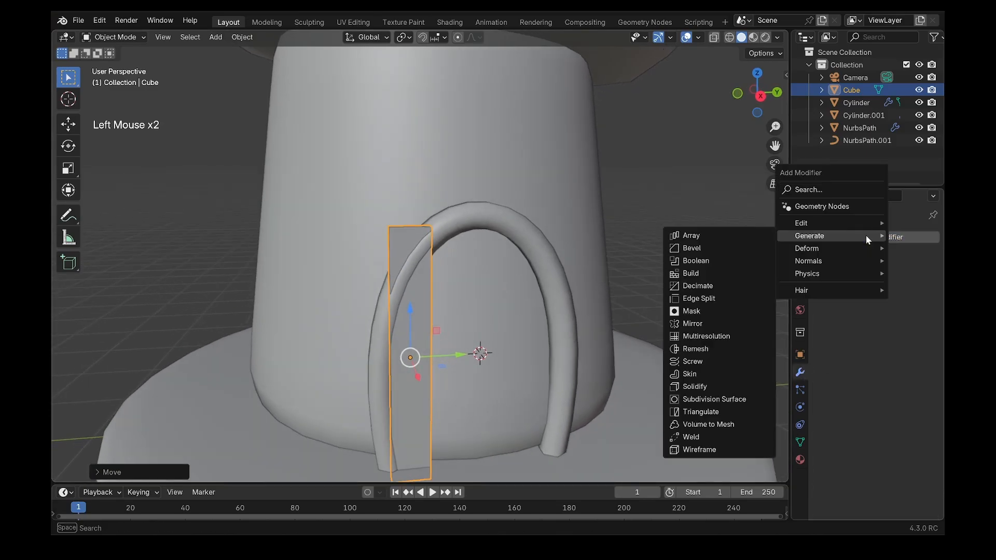
{"action": "left_click", "coordinate": [727, 236]}
{"action": "middle_click_drag", "start_coordinate": [562, 333], "coordinate": [630, 363]}
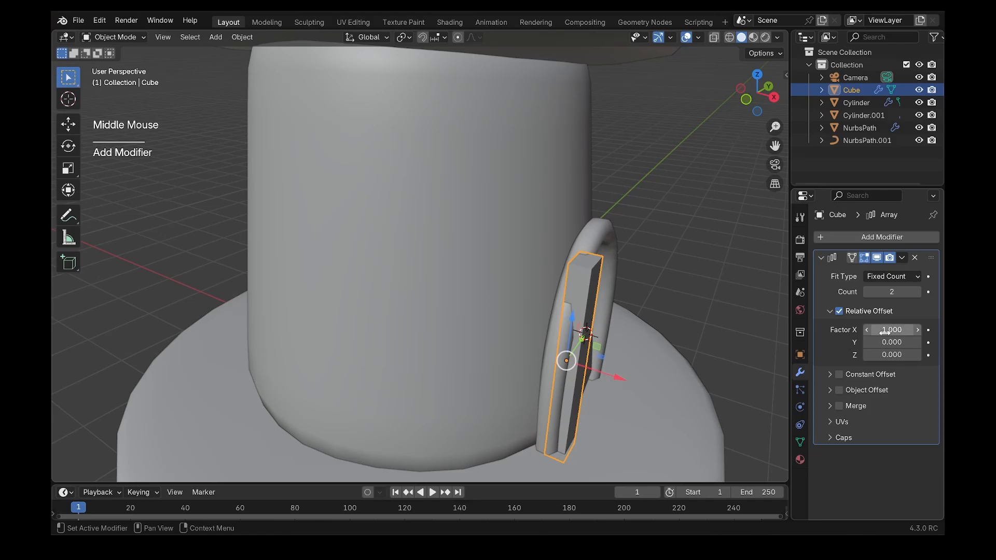
{"action": "left_click", "coordinate": [917, 291]}
{"action": "left_click", "coordinate": [916, 291]}
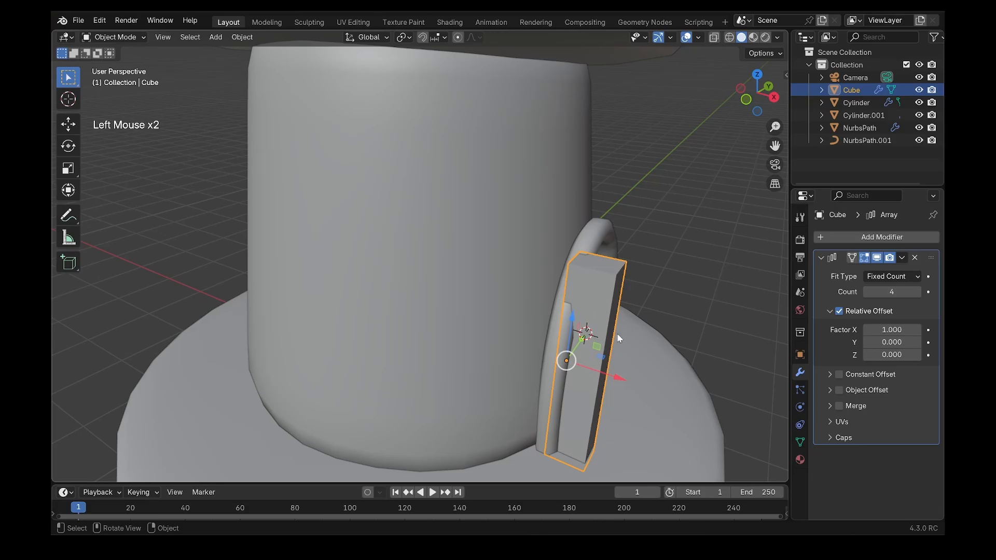
Set the array's relative offset to 0 in X and 1.080 in Y to leave narrow gaps between the planks.
{"action": "left_click_drag", "start_coordinate": [887, 329], "coordinate": [887, 329]}
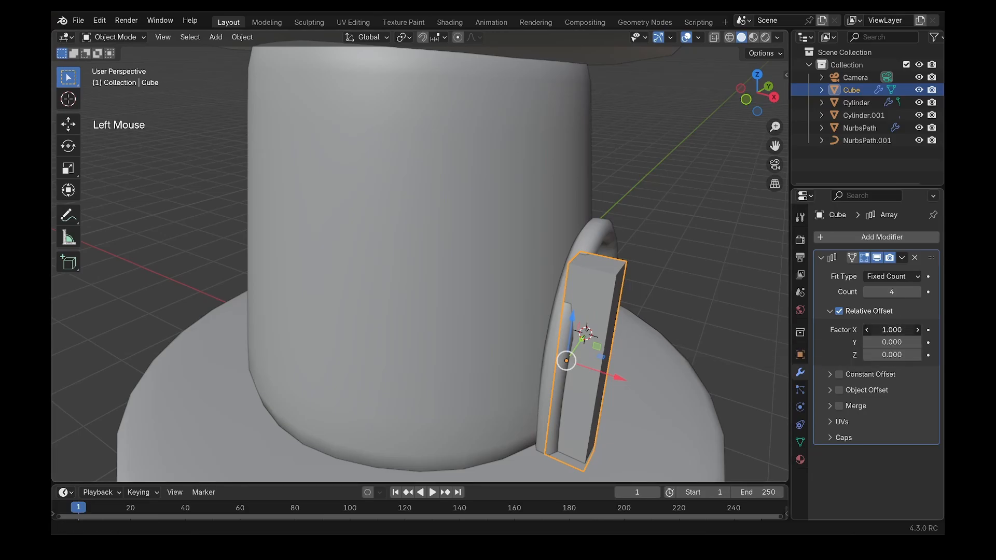
{"action": "type", "text": "0"}
{"action": "key", "text": "Return"}
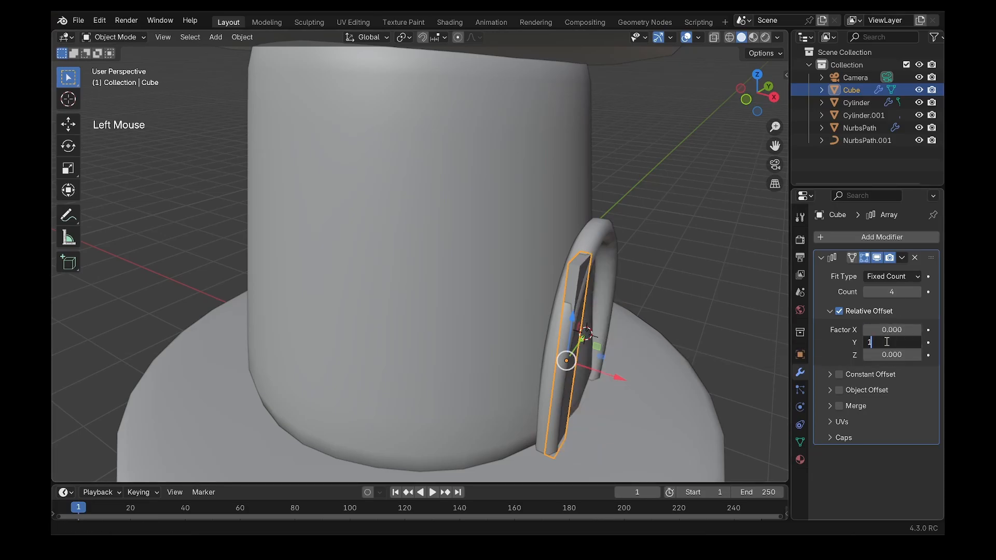
{"action": "middle_click_drag", "start_coordinate": [724, 322], "coordinate": [628, 297]}
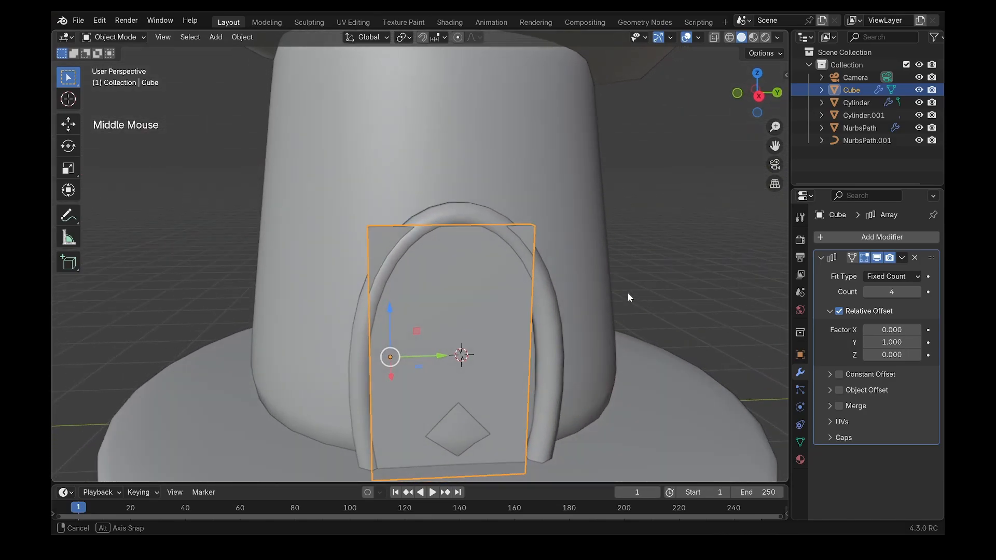
{"action": "left_click", "coordinate": [882, 342], "text": "shift"}
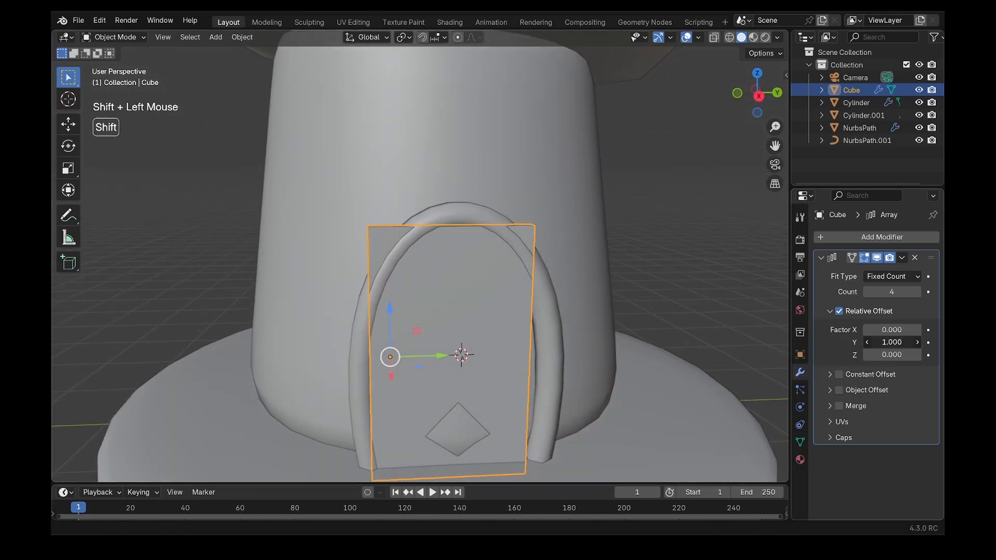
{"action": "mouse_move", "coordinate": [882, 343]}
{"action": "left_mouse_down", "text": "shift"}
{"action": "mouse_move", "coordinate": [898, 342]}
{"action": "mouse_move", "coordinate": [886, 342]}
{"action": "left_mouse_up", "text": "shift"}
{"action": "middle_click_drag", "start_coordinate": [664, 322], "coordinate": [642, 309]}
Shift the planks and the arch curve slightly outward from the body along X.
{"action": "middle_click_drag", "start_coordinate": [566, 310], "coordinate": [612, 332]}
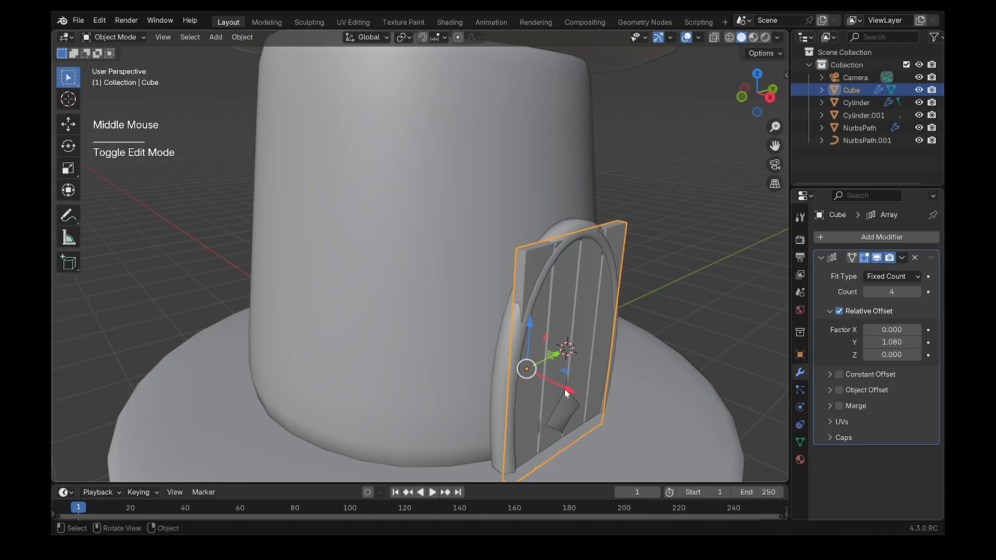
{"action": "left_click_drag", "start_coordinate": [568, 388], "coordinate": [572, 386]}
{"action": "left_click", "coordinate": [554, 353]}
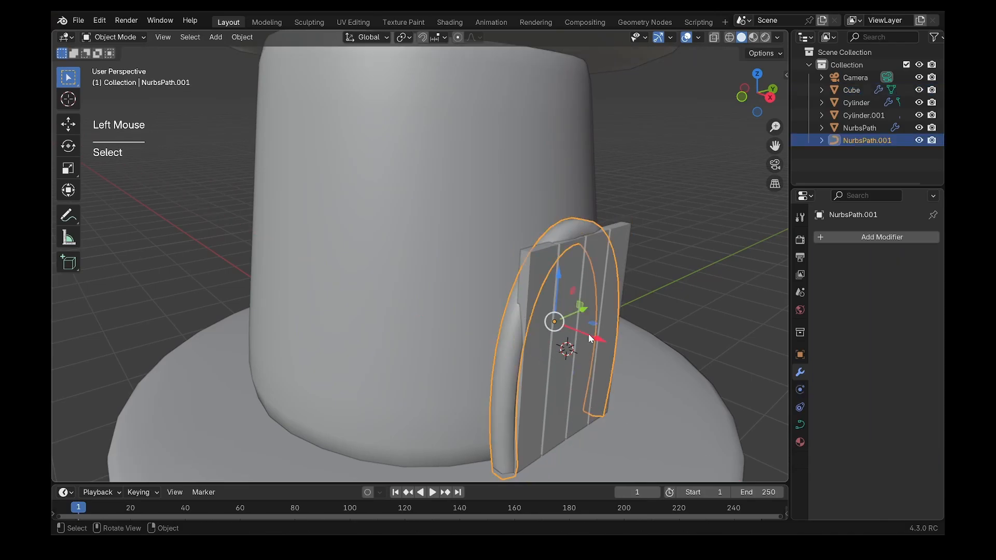
{"action": "left_click_drag", "start_coordinate": [590, 338], "coordinate": [565, 341]}
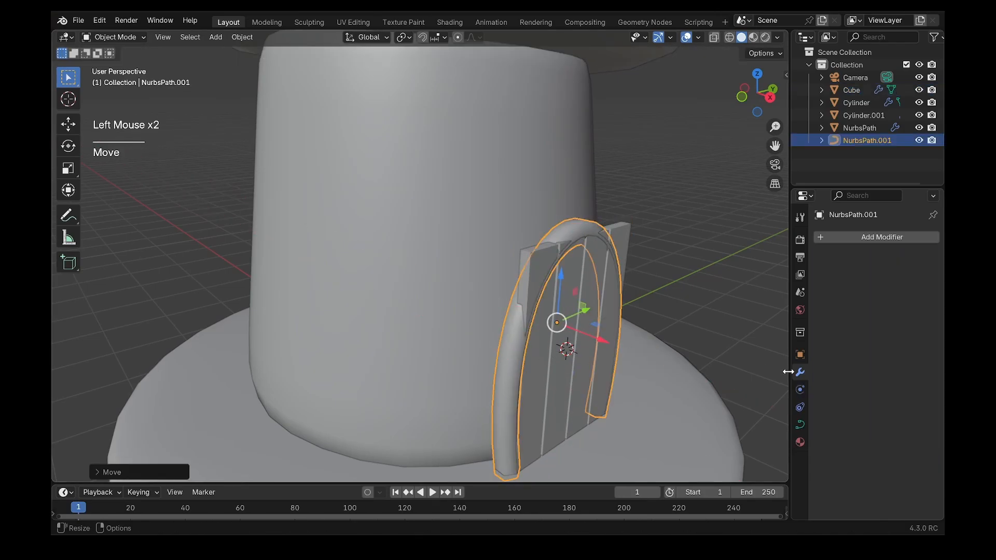
Thicken the arch curve by setting its bevel depth to 0.171 m.
{"action": "left_click", "coordinate": [800, 406]}
{"action": "left_click", "coordinate": [800, 425]}
{"action": "scroll", "coordinate": [836, 413], "scroll_direction": "down", "scroll_amount": 3}
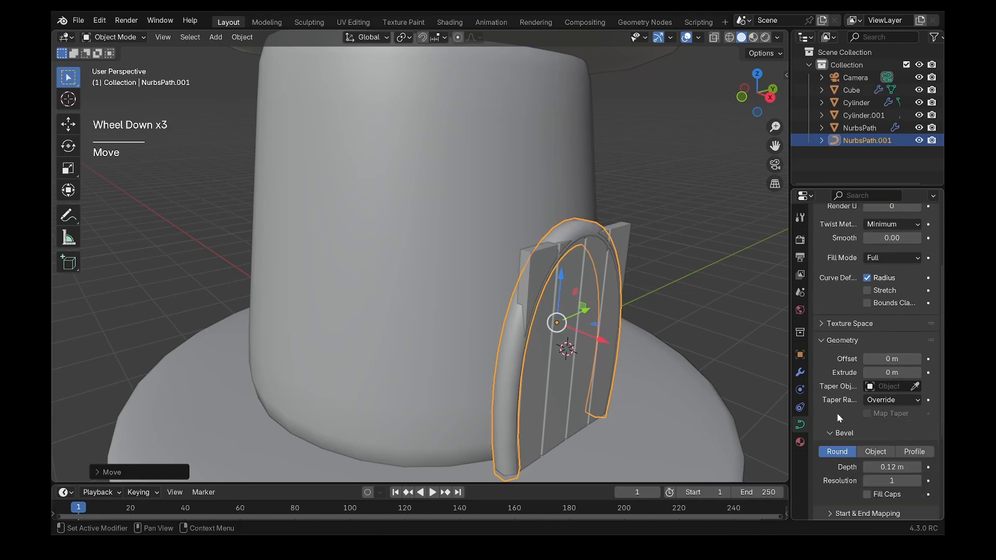
{"action": "scroll", "coordinate": [836, 413], "scroll_direction": "down", "scroll_amount": 1}
{"action": "left_click", "coordinate": [892, 417], "text": "shift"}
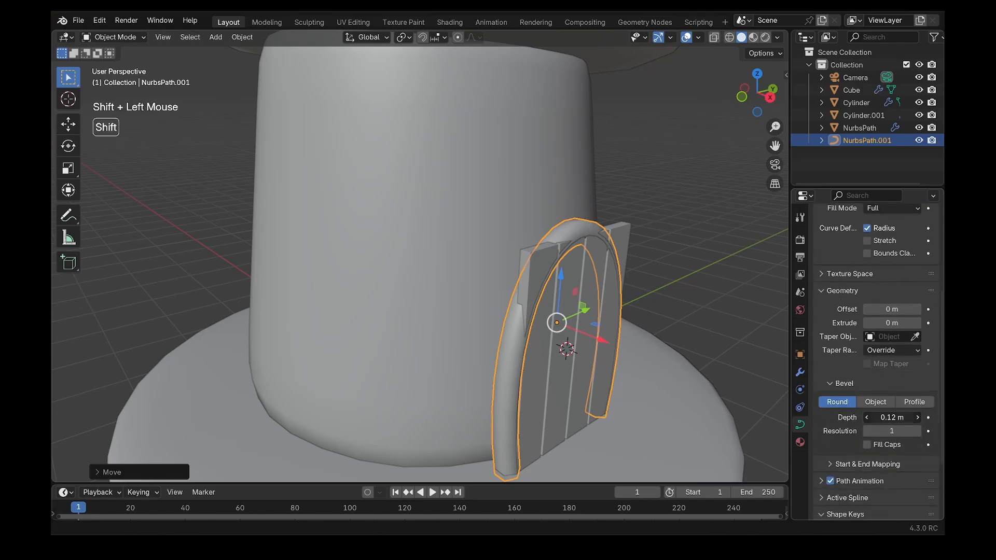
{"action": "left_click_drag", "start_coordinate": [892, 417], "coordinate": [917, 417], "text": "shift"}
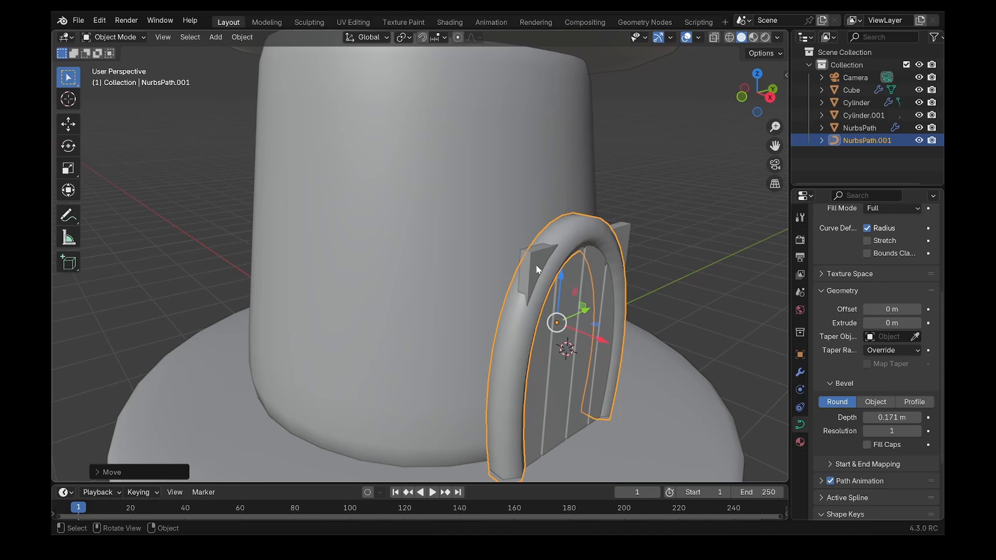
Select the door planks and show them in wireframe in the right orthographic view.
{"action": "left_click", "coordinate": [557, 252]}
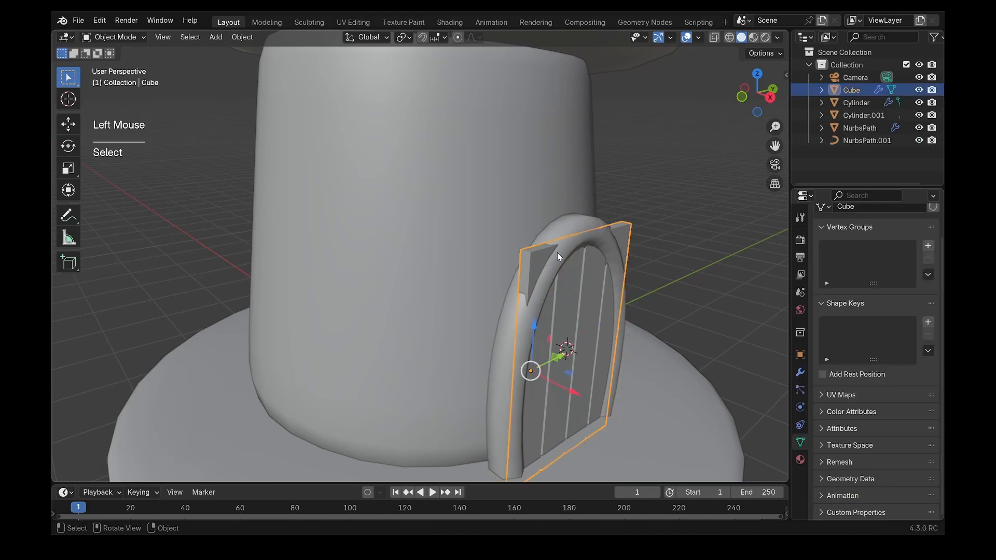
{"action": "left_click", "coordinate": [772, 100]}
{"action": "scroll", "coordinate": [480, 250], "scroll_direction": "up", "scroll_amount": 2}
{"action": "middle_click_drag", "start_coordinate": [479, 250], "coordinate": [535, 276], "text": "shift"}
{"action": "key", "text": "shift+z"}
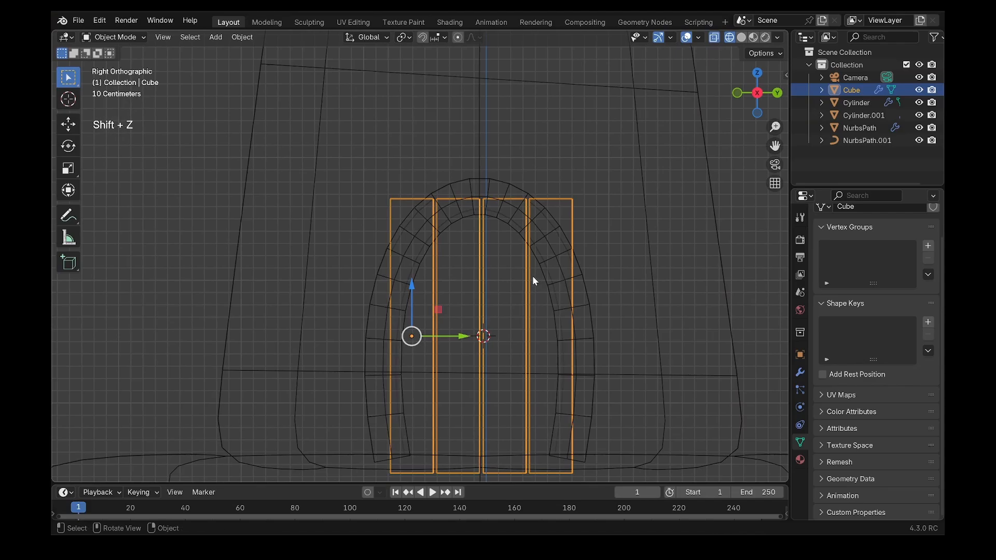
{"action": "key", "text": "Tab"}
{"action": "left_click_drag", "start_coordinate": [353, 167], "coordinate": [419, 261]}
{"action": "left_click_drag", "start_coordinate": [390, 198], "coordinate": [385, 263]}
{"action": "key", "text": "ctrl+z"}
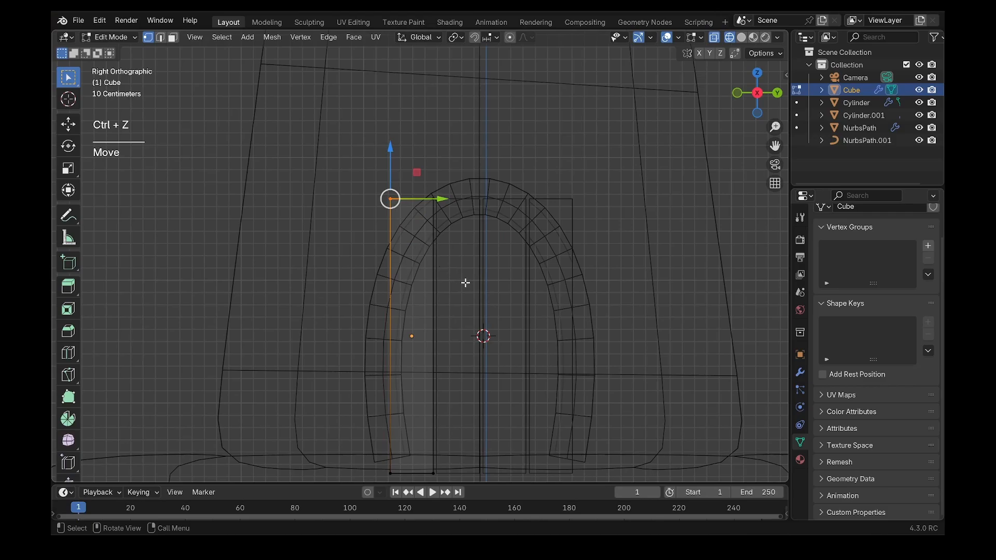
{"action": "key", "text": "Tab"}
Apply the Array modifier on the door planks.
{"action": "left_click", "coordinate": [800, 373]}
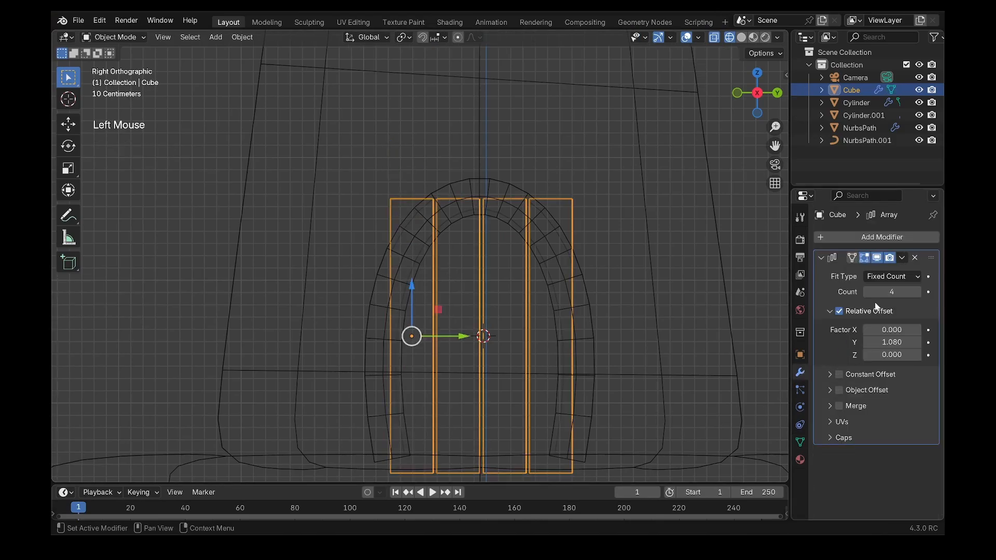
{"action": "left_click", "coordinate": [901, 258]}
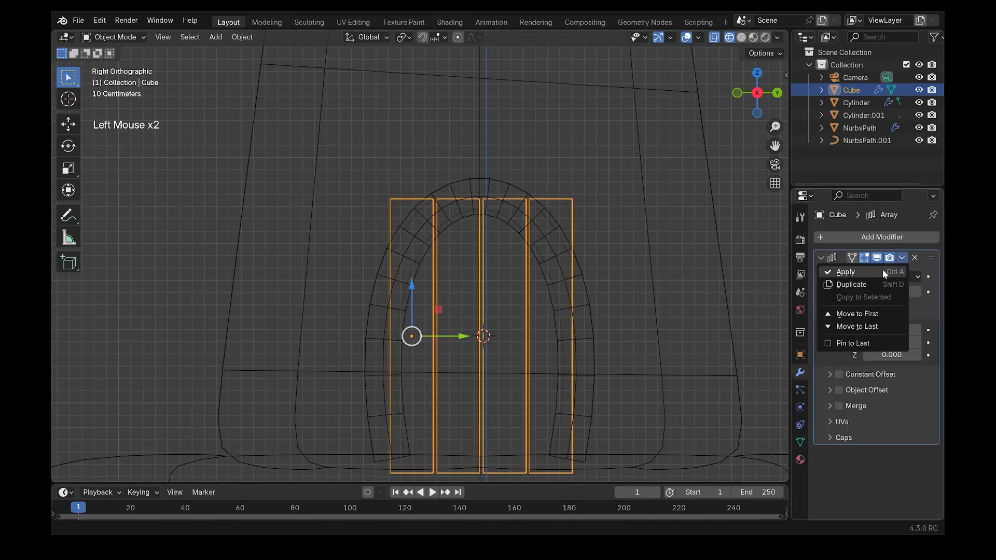
{"action": "left_click", "coordinate": [872, 273]}
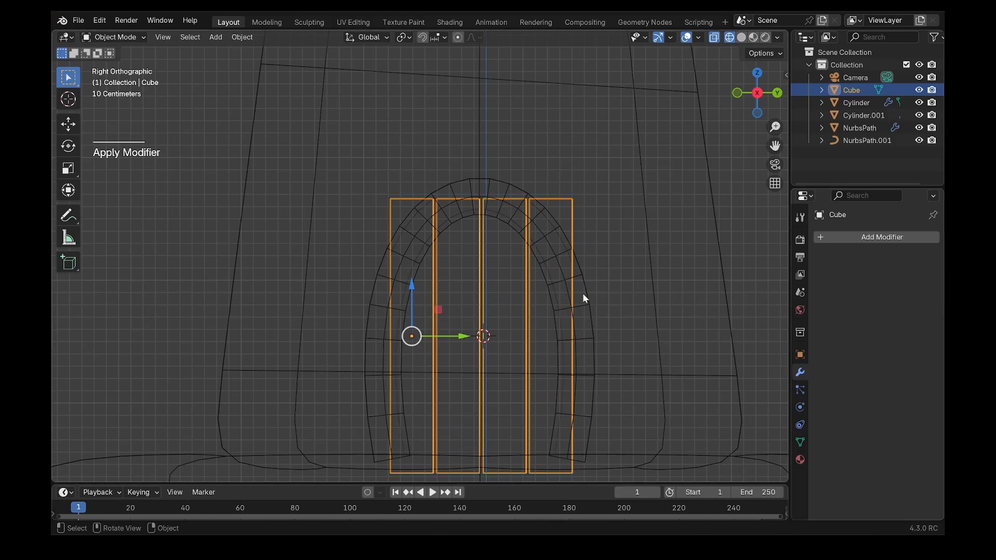
Lower the upper corner and seam vertices of the door planks so their top edges follow the curve of the arch frame.
{"action": "key", "text": "Tab"}
{"action": "left_click_drag", "start_coordinate": [351, 164], "coordinate": [422, 238]}
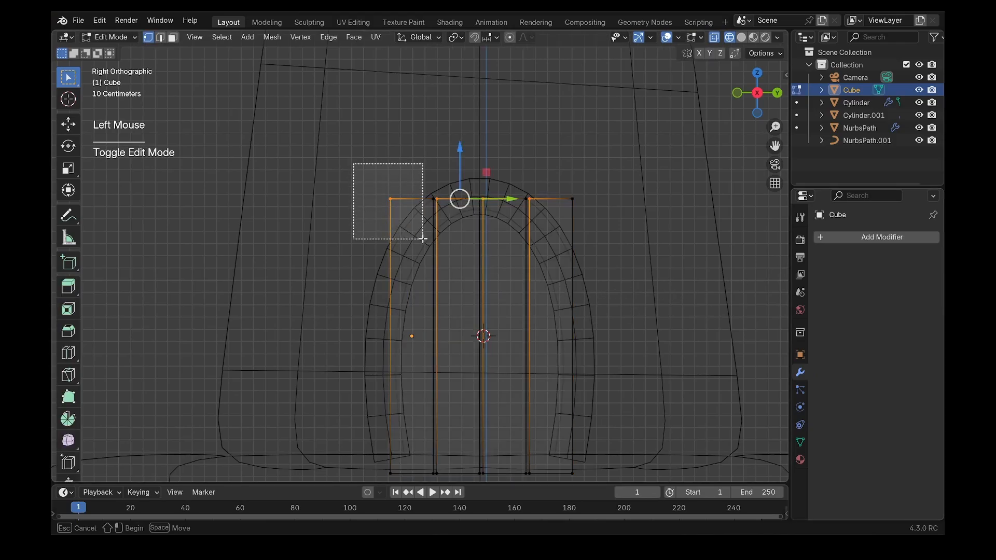
{"action": "left_click_drag", "start_coordinate": [390, 199], "coordinate": [392, 274]}
{"action": "left_click_drag", "start_coordinate": [600, 175], "coordinate": [556, 221]}
{"action": "left_click_drag", "start_coordinate": [572, 199], "coordinate": [572, 278]}
{"action": "left_click_drag", "start_coordinate": [419, 182], "coordinate": [452, 213]}
{"action": "left_click_drag", "start_coordinate": [434, 199], "coordinate": [435, 217]}
{"action": "left_click_drag", "start_coordinate": [518, 181], "coordinate": [542, 214]}
{"action": "left_click_drag", "start_coordinate": [528, 199], "coordinate": [539, 232]}
{"action": "left_click_drag", "start_coordinate": [464, 182], "coordinate": [498, 214]}
{"action": "left_click_drag", "start_coordinate": [481, 199], "coordinate": [484, 198]}
Scale the planks' bottom vertices narrower to fit inside the arch legs, and return to Object Mode with solid shading.
{"action": "scroll", "coordinate": [480, 249], "scroll_direction": "down", "scroll_amount": 1}
{"action": "left_click_drag", "start_coordinate": [356, 415], "coordinate": [583, 455]}
{"action": "key", "text": "s"}
{"action": "left_click", "coordinate": [590, 418]}
{"action": "key", "text": "shift+z"}
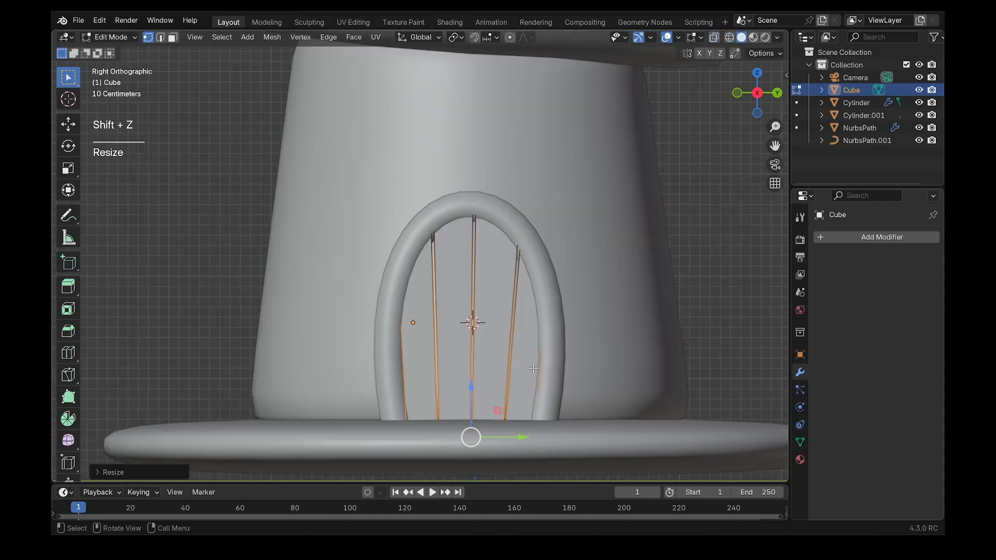
{"action": "scroll", "coordinate": [462, 353], "scroll_direction": "up", "scroll_amount": 1}
{"action": "key", "text": "Tab"}
Place the 3D cursor on the door surface and shift the planks slightly inward along X.
{"action": "key", "text": "KP_3"}
{"action": "mouse_move", "coordinate": [523, 387]}
{"action": "middle_mouse_down"}
{"action": "mouse_move", "coordinate": [467, 358]}
{"action": "mouse_move", "coordinate": [462, 337]}
{"action": "mouse_move", "coordinate": [537, 363]}
{"action": "middle_mouse_up"}
{"action": "right_click", "coordinate": [452, 339], "text": "shift"}
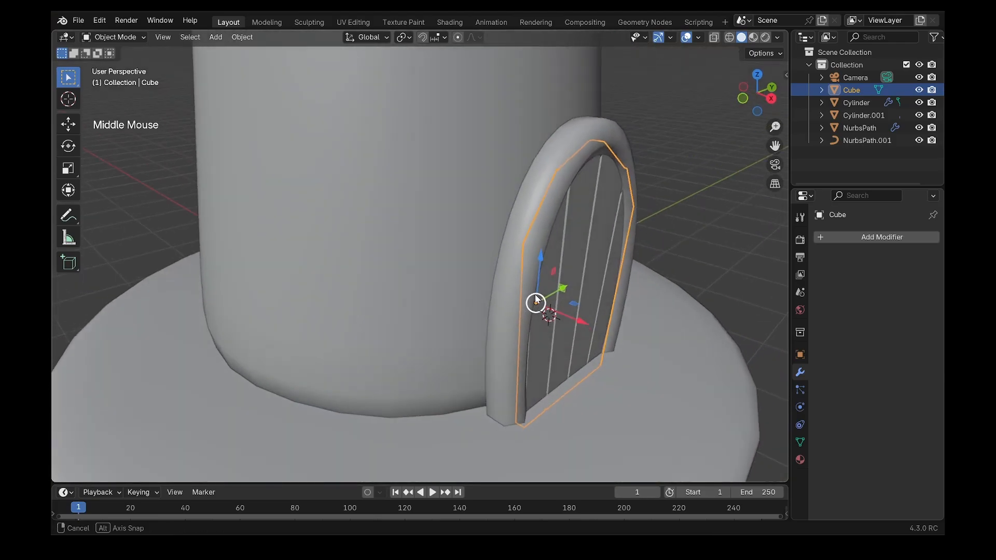
{"action": "left_click_drag", "start_coordinate": [580, 321], "coordinate": [570, 317]}
Add a UV sphere at the 3D cursor on the door as the doorknob.
{"action": "middle_click_drag", "start_coordinate": [611, 295], "coordinate": [566, 281]}
{"action": "key", "text": "shift+a"}
{"action": "mouse_move", "coordinate": [545, 301]}
{"action": "left_click", "coordinate": [596, 328]}
{"action": "scroll", "coordinate": [574, 282], "scroll_direction": "down", "scroll_amount": 2}
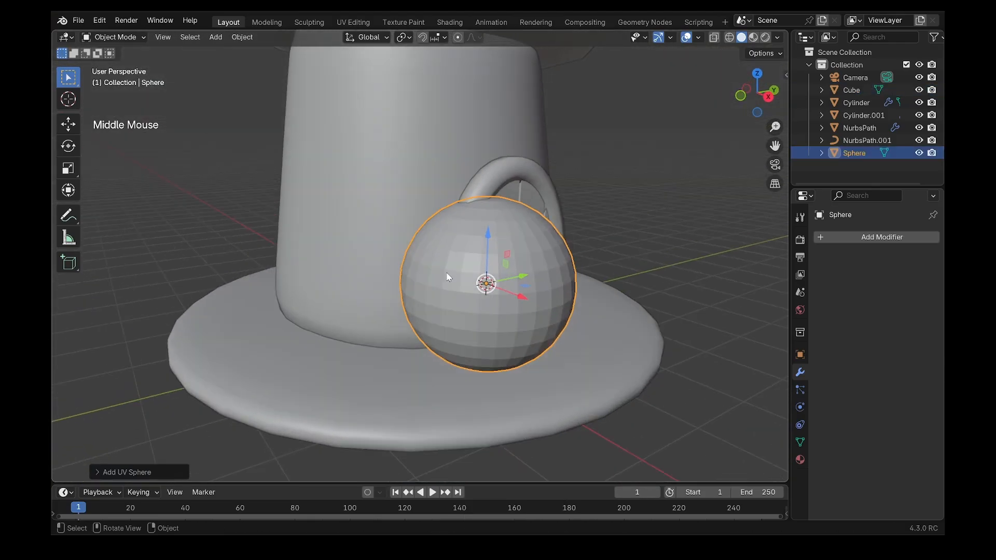
Set the sphere to 16 segments and 8 rings, with a Y rotation of 90°.
{"action": "left_click", "coordinate": [102, 474]}
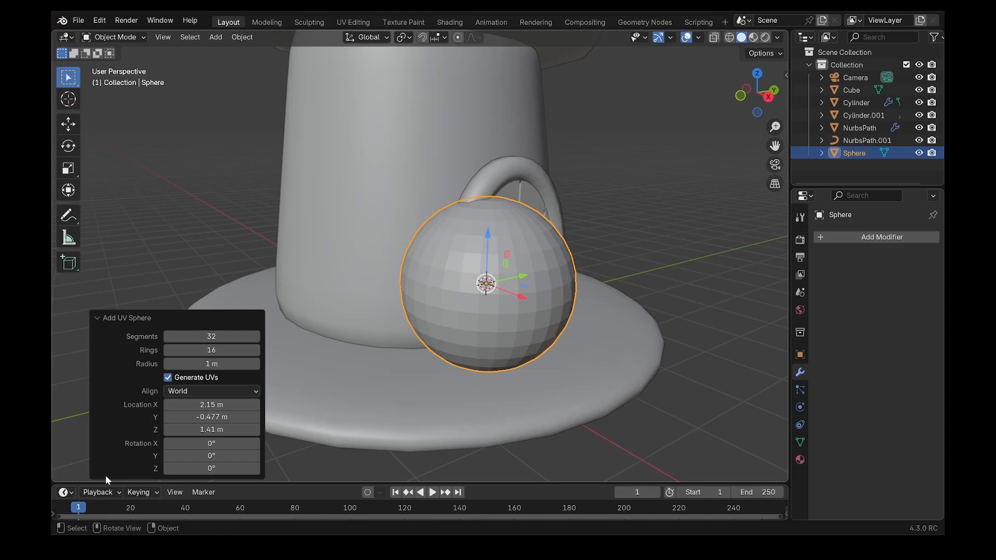
{"action": "left_click", "coordinate": [212, 338]}
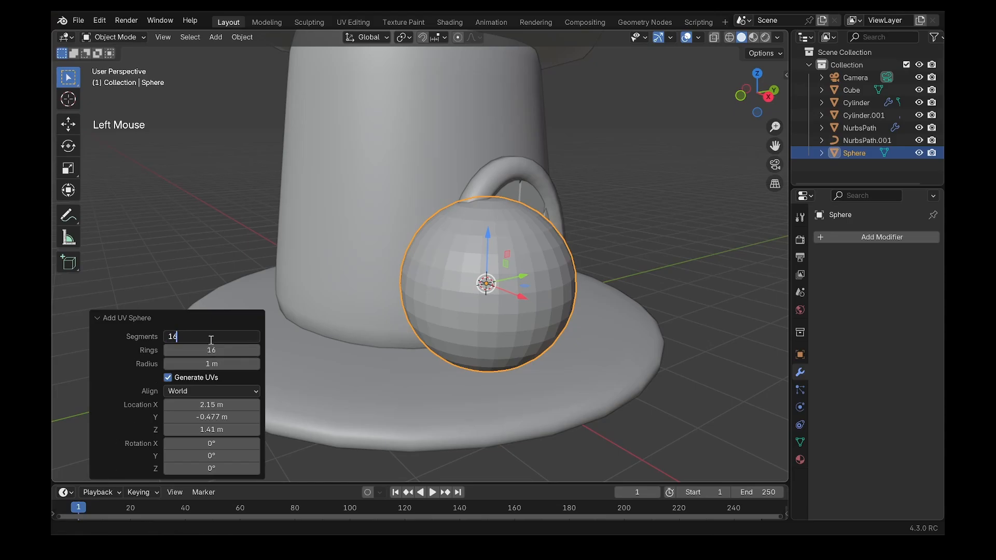
{"action": "type", "text": "16"}
{"action": "left_click", "coordinate": [212, 349]}
{"action": "type", "text": "8"}
{"action": "key", "text": "Return"}
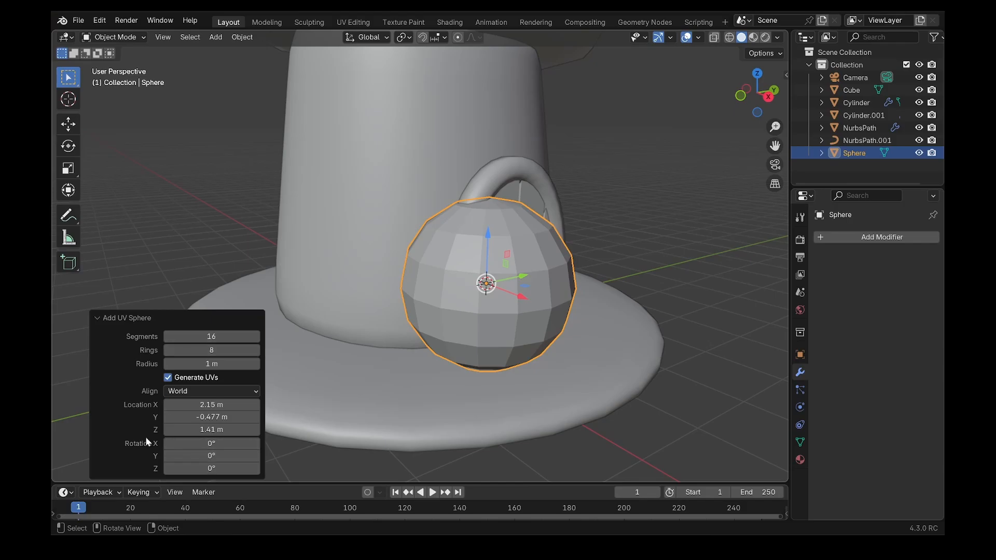
{"action": "left_click", "coordinate": [207, 455]}
{"action": "type", "text": "90"}
{"action": "key", "text": "Return"}
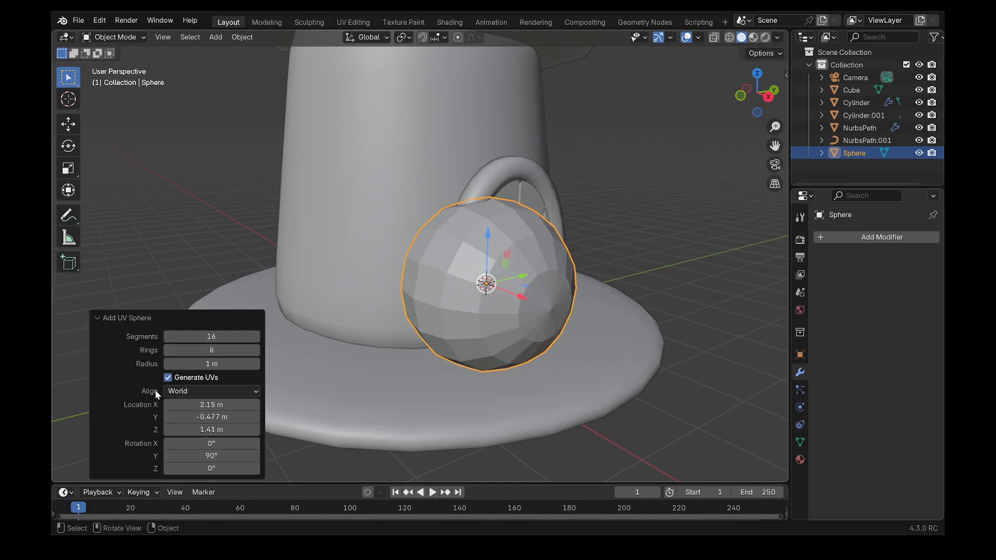
{"action": "left_click", "coordinate": [146, 323]}
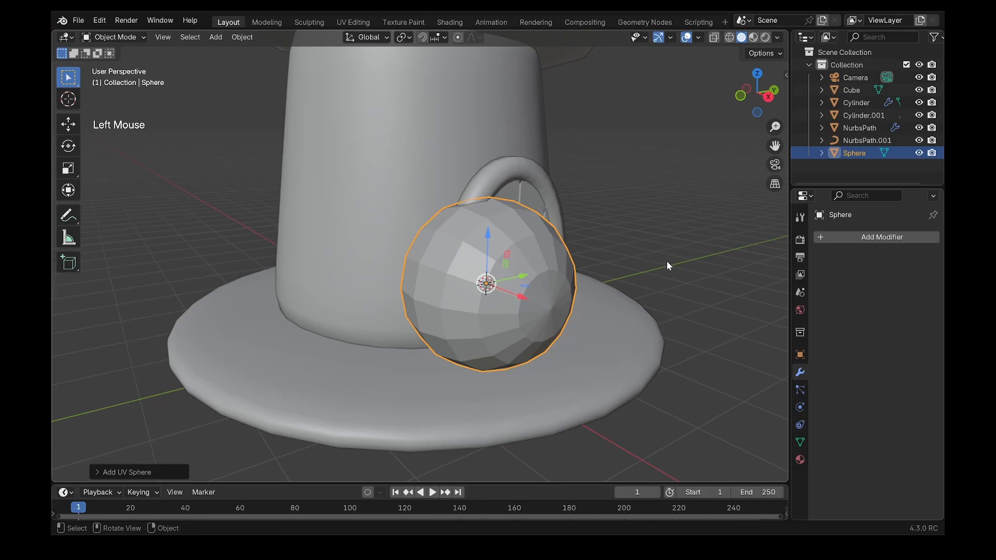
Scale the sphere down to doorknob size and move it outward from the planks along X.
{"action": "key", "text": "s"}
{"action": "scroll", "coordinate": [670, 291], "scroll_direction": "up", "scroll_amount": 5}
{"action": "left_click", "coordinate": [645, 304]}
{"action": "middle_click_drag", "start_coordinate": [644, 305], "coordinate": [465, 265], "text": "shift"}
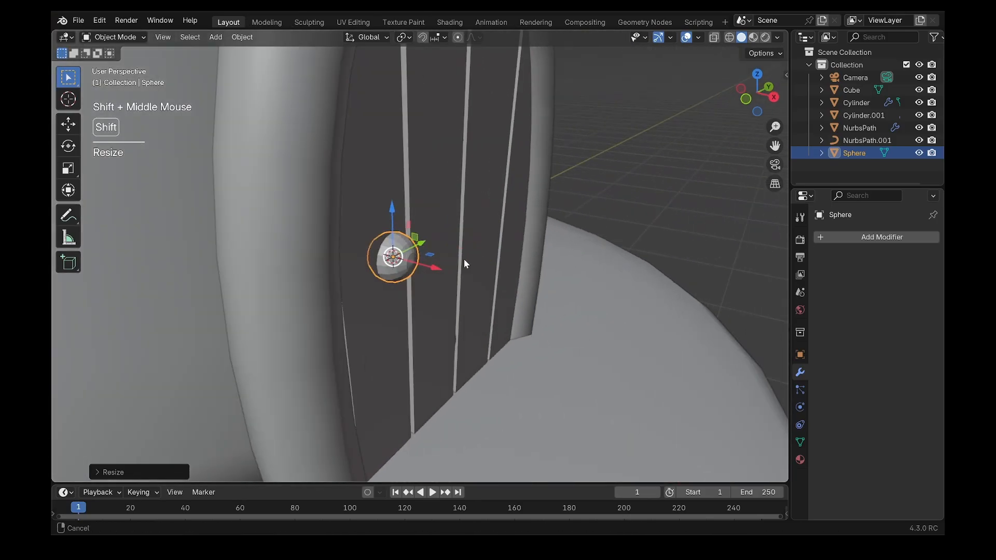
{"action": "left_click_drag", "start_coordinate": [438, 268], "coordinate": [460, 291]}
{"action": "scroll", "coordinate": [459, 291], "scroll_direction": "up", "scroll_amount": 4}
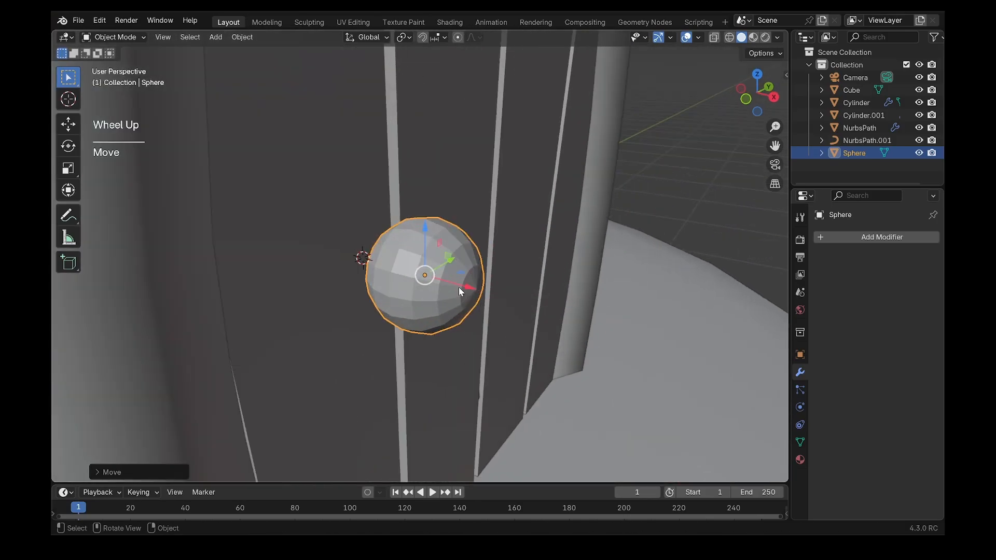
{"action": "scroll", "coordinate": [459, 289], "scroll_direction": "up", "scroll_amount": 2}
{"action": "middle_click_drag", "start_coordinate": [460, 288], "coordinate": [465, 287]}
{"action": "scroll", "coordinate": [465, 282], "scroll_direction": "down", "scroll_amount": 4}
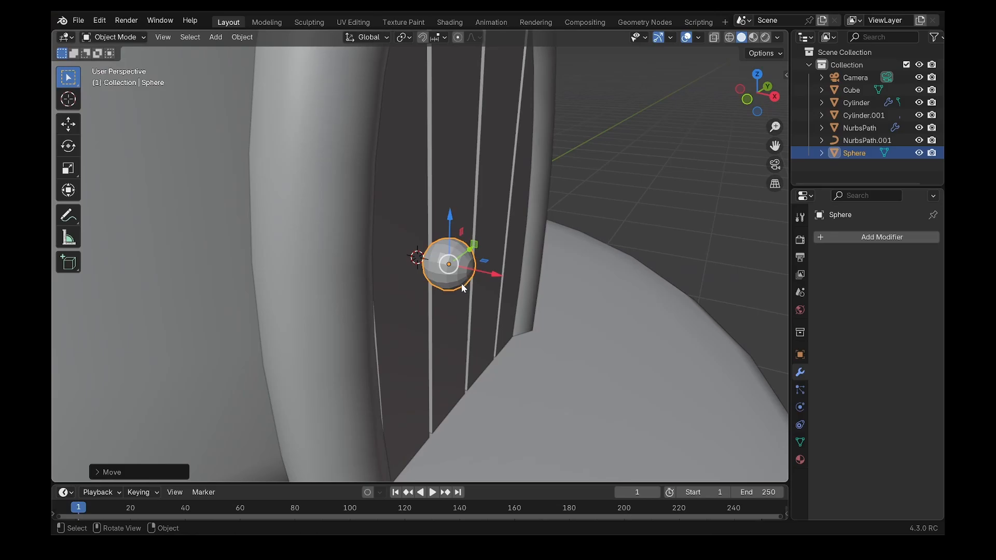
Isolate the doorknob sphere in local view and select the two inner rings of faces on its back side.
{"action": "key", "text": "slash"}
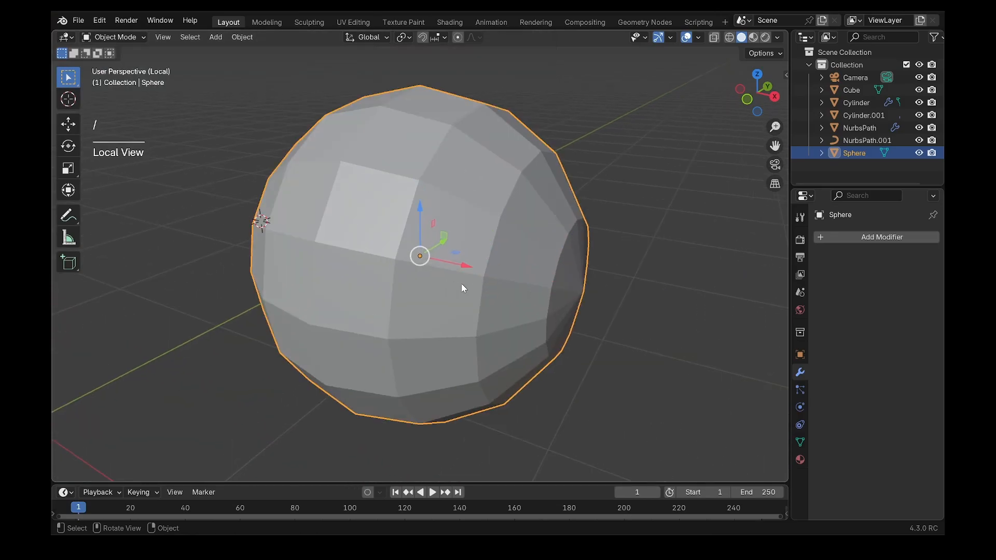
{"action": "key", "text": "Tab"}
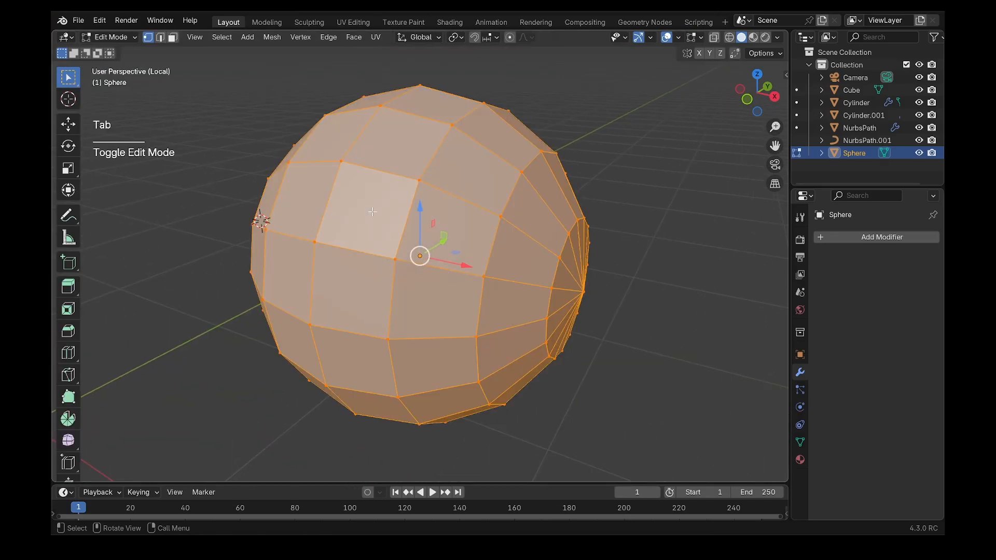
{"action": "middle_click_drag", "start_coordinate": [451, 279], "coordinate": [489, 205]}
{"action": "key", "text": "3"}
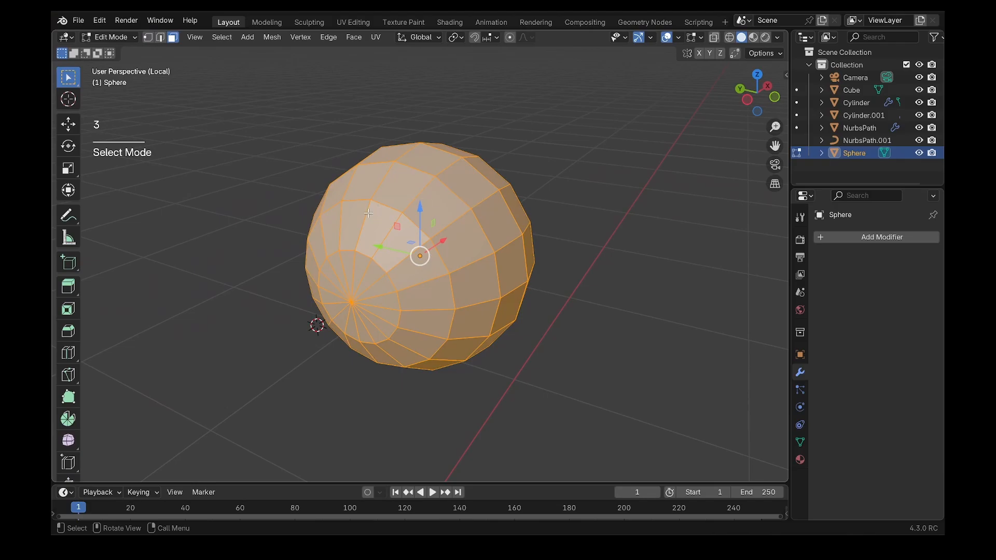
{"action": "middle_click_drag", "start_coordinate": [342, 261], "coordinate": [357, 218]}
{"action": "left_click_drag", "start_coordinate": [358, 214], "coordinate": [479, 331]}
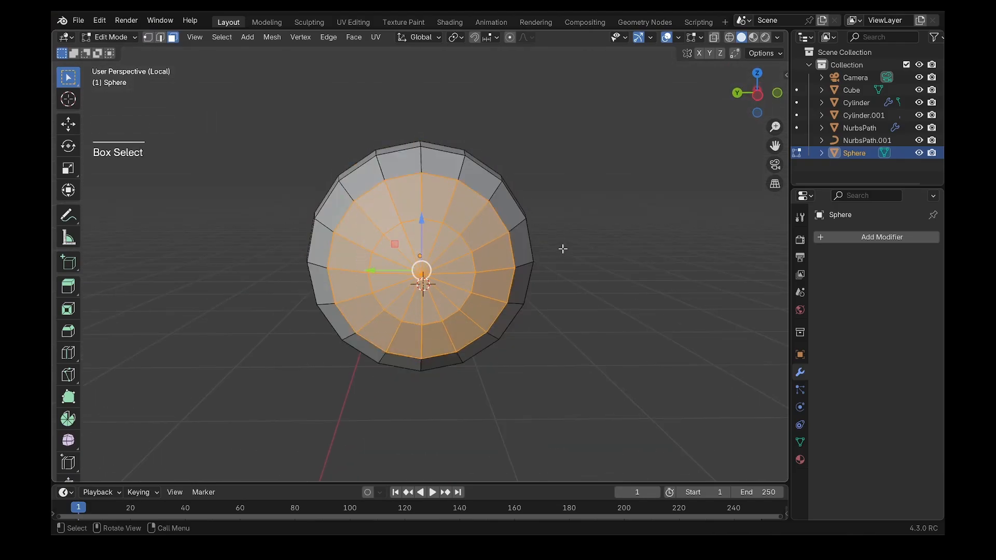
Extrude the selected back faces into a short neck, delete the end faces, and leave local view.
{"action": "middle_click_drag", "start_coordinate": [562, 247], "coordinate": [411, 278]}
{"action": "key", "text": "e"}
{"action": "left_click", "coordinate": [412, 288]}
{"action": "key", "text": "x"}
{"action": "left_click", "coordinate": [434, 307]}
{"action": "key", "text": "Tab"}
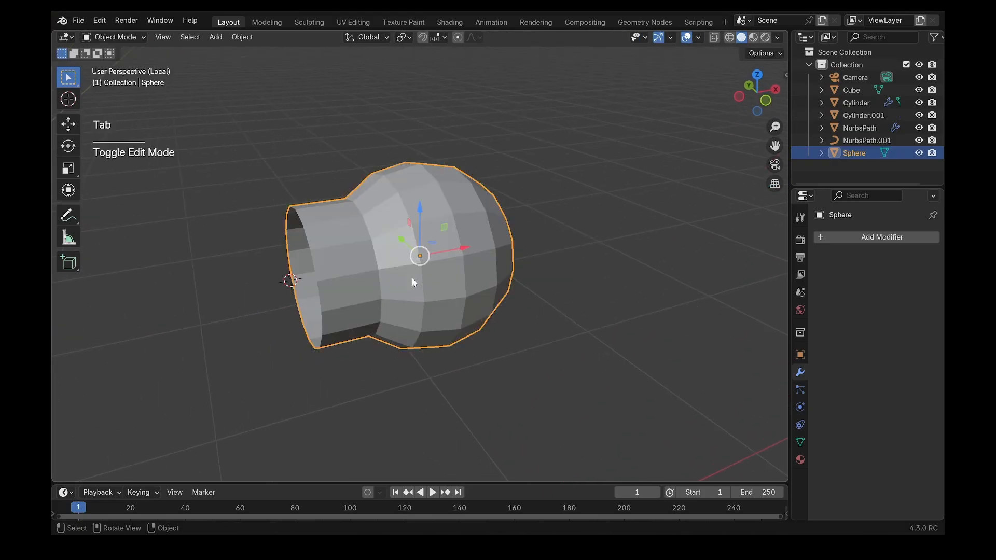
{"action": "key", "text": "KP_Divide"}
Shade the doorknob smooth and move it inward along X so its neck meets the planks.
{"action": "right_click", "coordinate": [438, 245]}
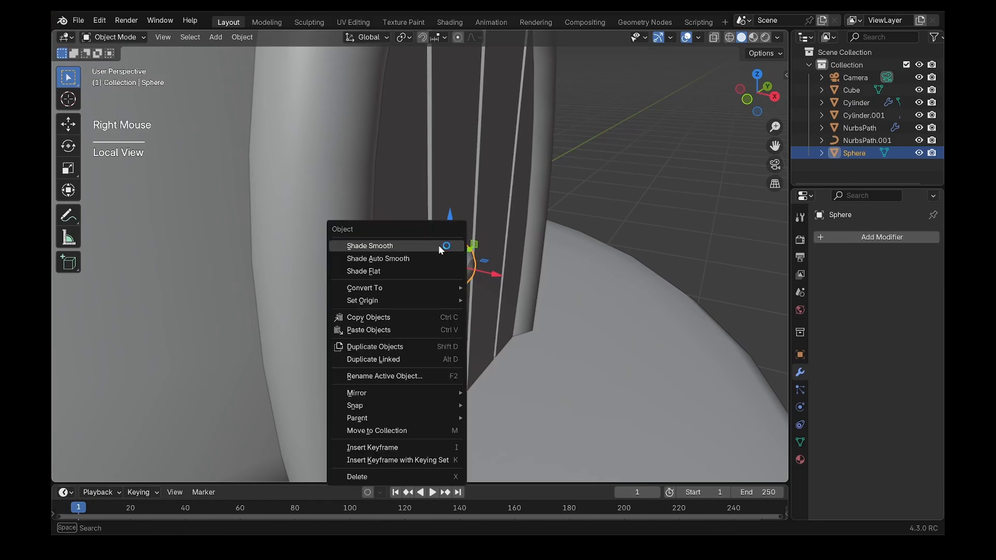
{"action": "left_click", "coordinate": [438, 245]}
{"action": "scroll", "coordinate": [449, 264], "scroll_direction": "up", "scroll_amount": 3}
{"action": "left_click_drag", "start_coordinate": [521, 282], "coordinate": [492, 275]}
{"action": "scroll", "coordinate": [492, 275], "scroll_direction": "down", "scroll_amount": 6}
{"action": "middle_click_drag", "start_coordinate": [492, 213], "coordinate": [472, 208]}
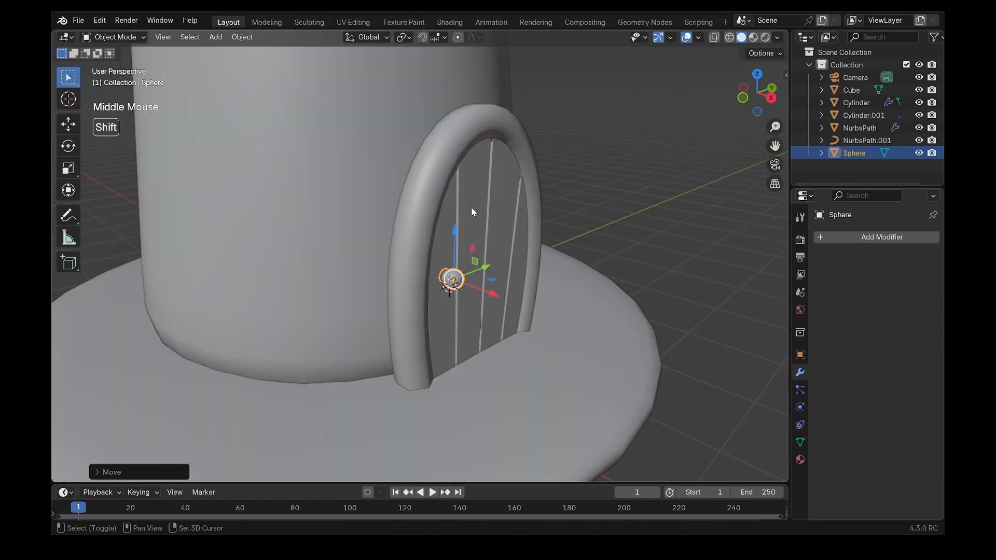
Parent the doorknob and door planks to the arch frame with the Object option, and select only the arch.
{"action": "left_click", "coordinate": [476, 213], "text": "shift"}
{"action": "left_click", "coordinate": [509, 124], "text": "shift"}
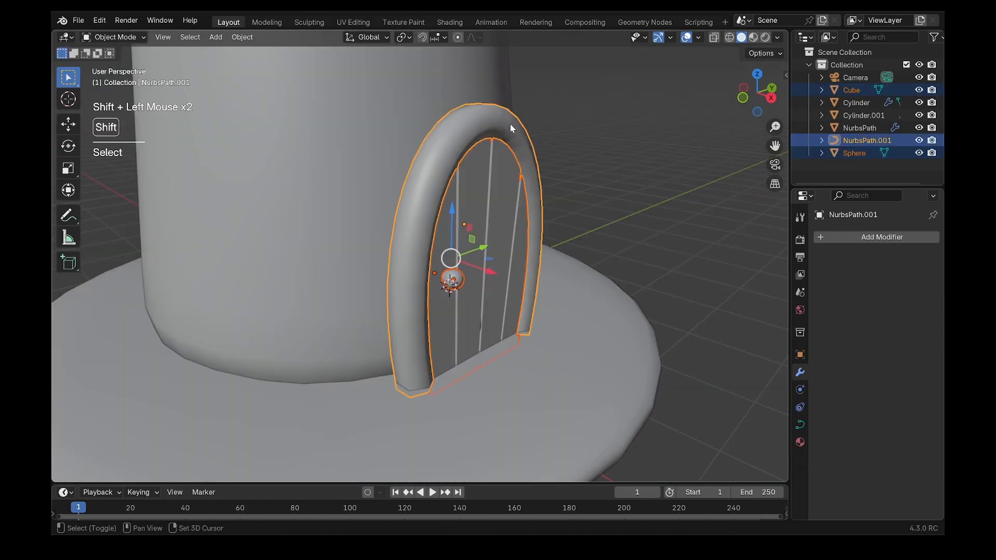
{"action": "key", "text": "ctrl+p"}
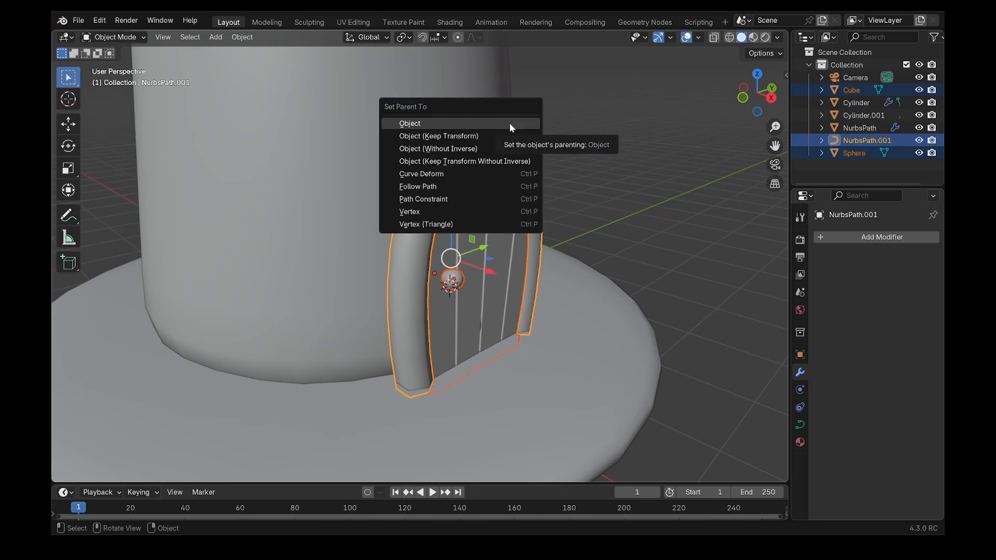
{"action": "left_click", "coordinate": [509, 123]}
{"action": "left_click", "coordinate": [510, 127]}
{"action": "scroll", "coordinate": [516, 140], "scroll_direction": "down", "scroll_amount": 3}
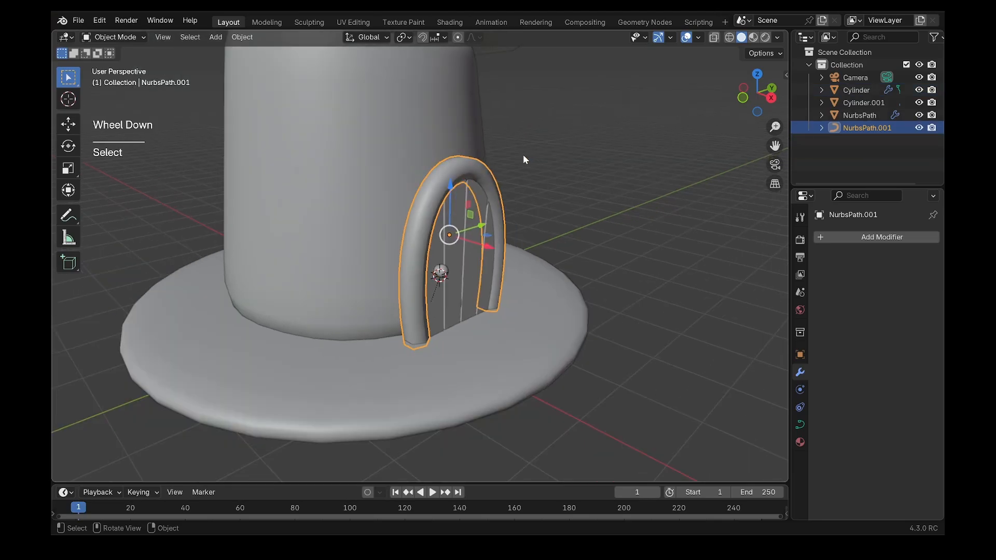
{"action": "mouse_move", "coordinate": [522, 154]}
{"action": "middle_mouse_down"}
{"action": "mouse_move", "coordinate": [509, 158]}
{"action": "mouse_move", "coordinate": [542, 152]}
{"action": "middle_mouse_up"}
{"action": "key", "text": "s"}
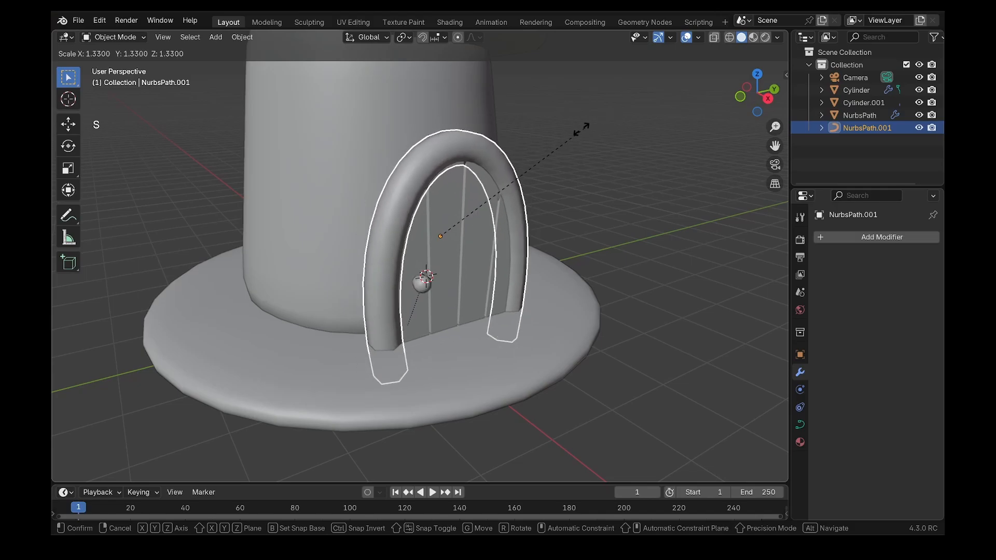
{"action": "right_click", "coordinate": [552, 143]}
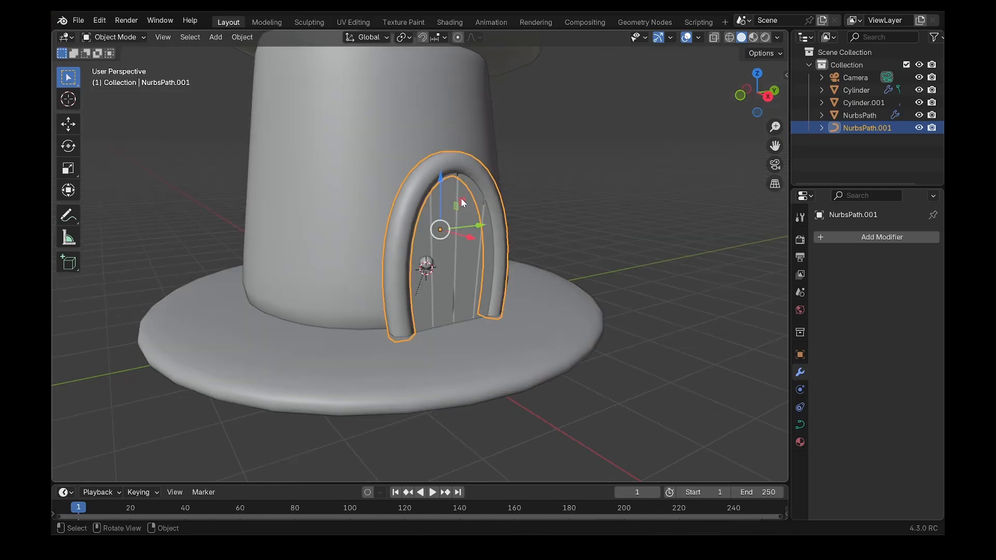
Rename the arch frame object as door.
{"action": "key", "text": "F2"}
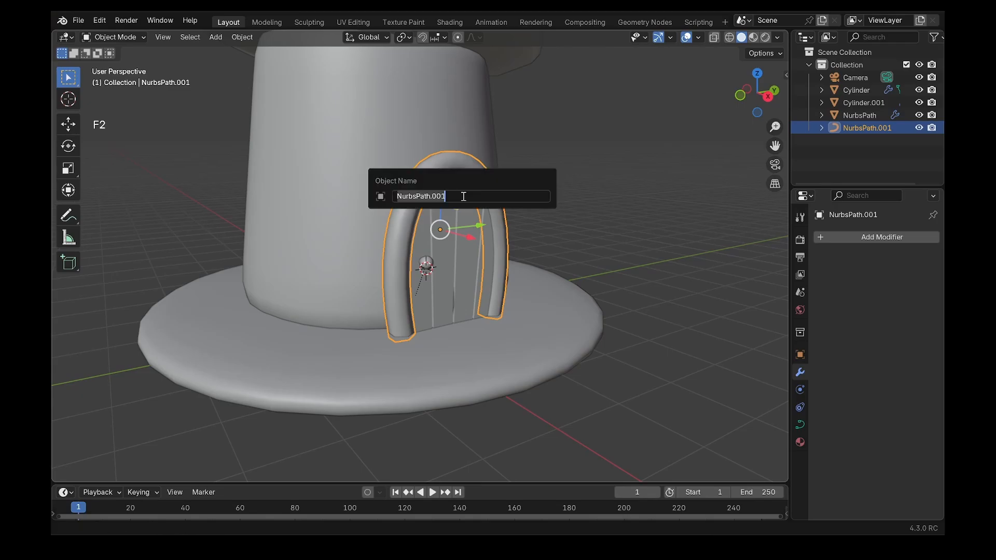
{"action": "type", "text": "door"}
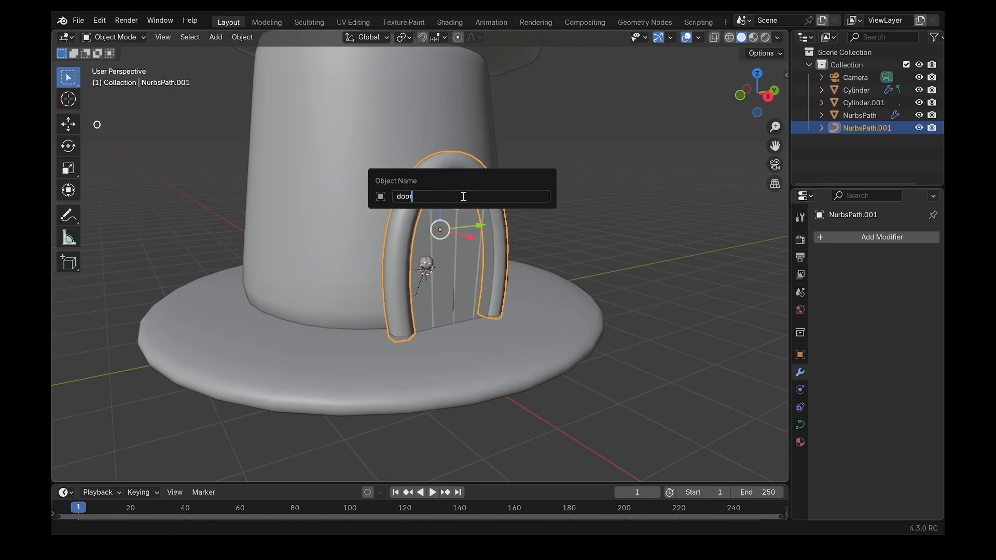
{"action": "key", "text": "Return"}
{"action": "scroll", "coordinate": [462, 195], "scroll_direction": "down", "scroll_amount": 4}
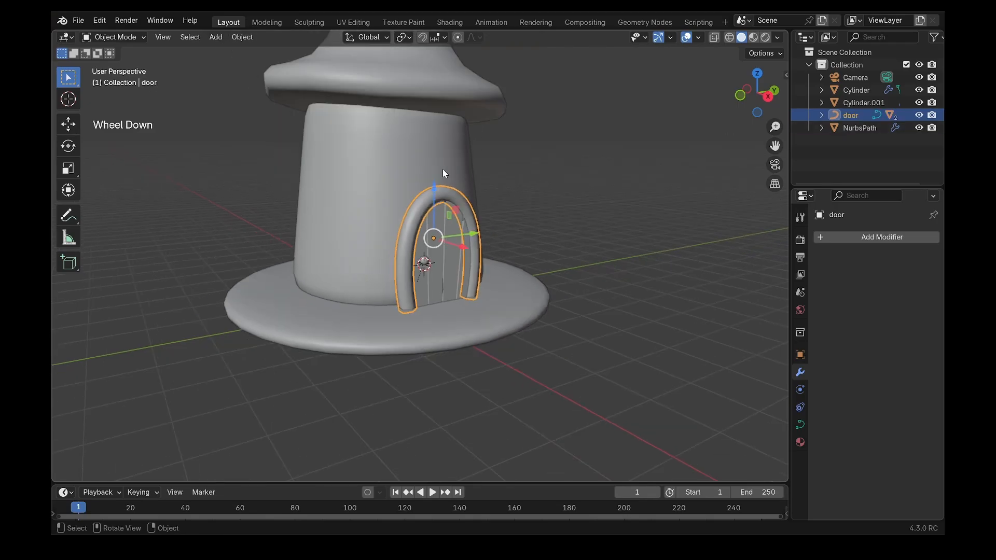
Rename the tapered body object as house.
{"action": "left_click", "coordinate": [426, 162]}
{"action": "key", "text": "F2"}
{"action": "type", "text": "house"}
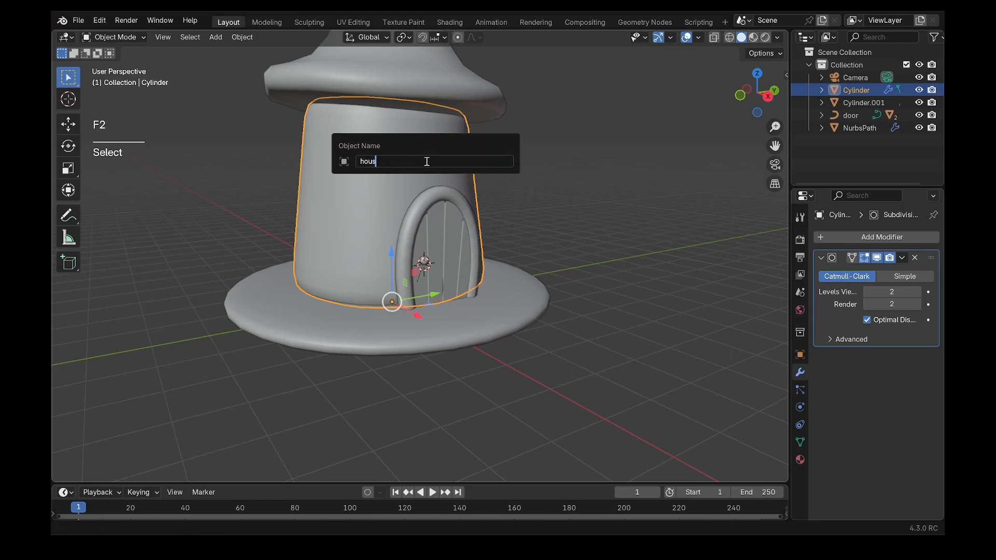
{"action": "key", "text": "Return"}
Rename the witch-hat object as roof.
{"action": "left_click", "coordinate": [427, 90]}
{"action": "key", "text": "F2"}
{"action": "type", "text": "roof"}
{"action": "key", "text": "Return"}
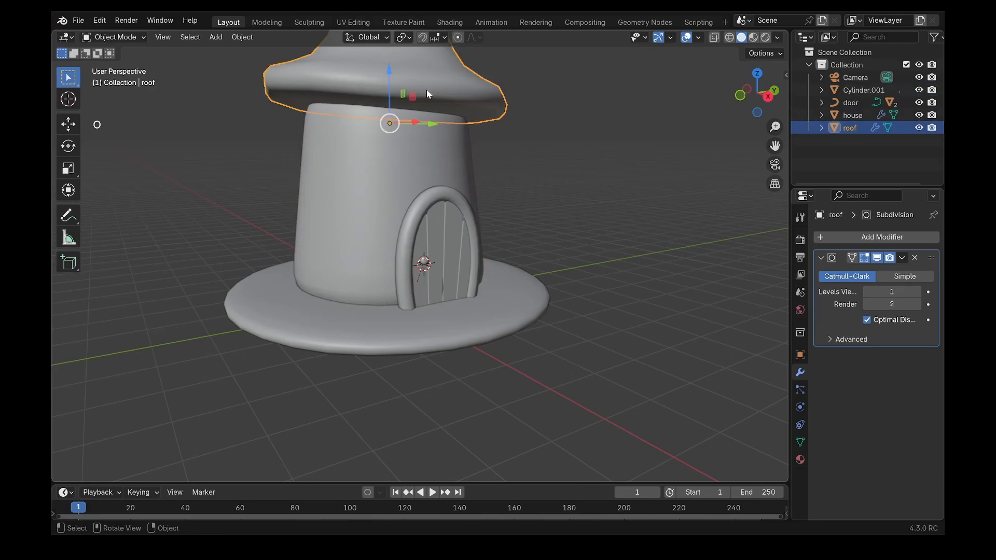
Rename the flat disc object as base.
{"action": "left_click", "coordinate": [396, 337]}
{"action": "key", "text": "F2"}
{"action": "type", "text": "base"}
{"action": "key", "text": "Return"}
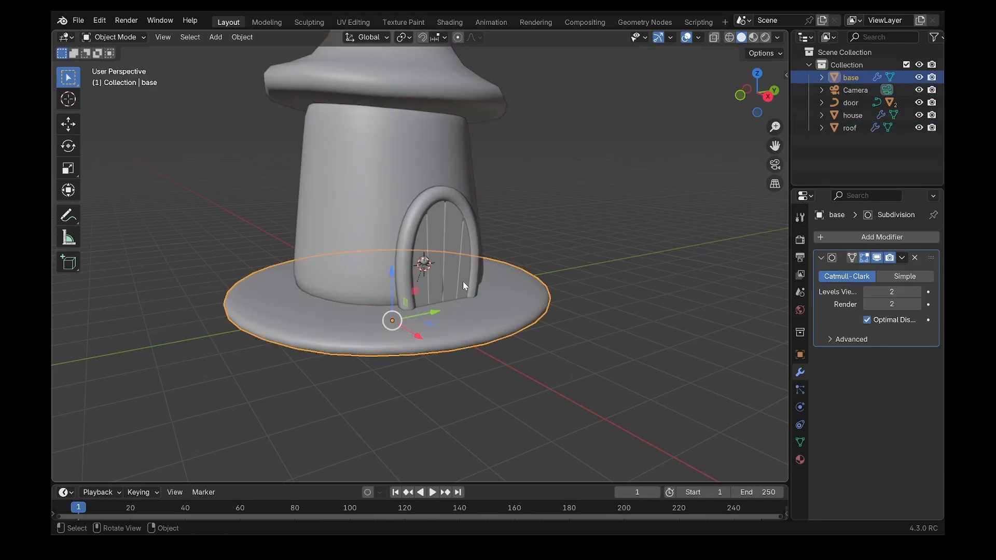
Place the 3D cursor on the house wall above and beside the door, add a torus there, and keep it selected.
{"action": "mouse_move", "coordinate": [462, 282]}
{"action": "middle_mouse_down"}
{"action": "mouse_move", "coordinate": [491, 305]}
{"action": "mouse_move", "coordinate": [457, 270]}
{"action": "middle_mouse_up"}
{"action": "right_click", "coordinate": [414, 258], "text": "shift"}
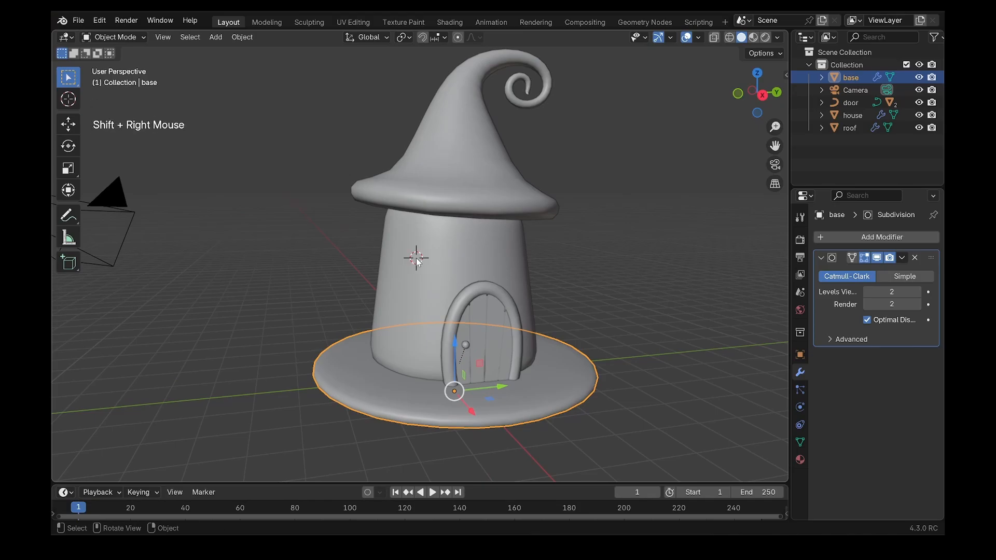
{"action": "key", "text": "shift+a"}
{"action": "mouse_move", "coordinate": [418, 252]}
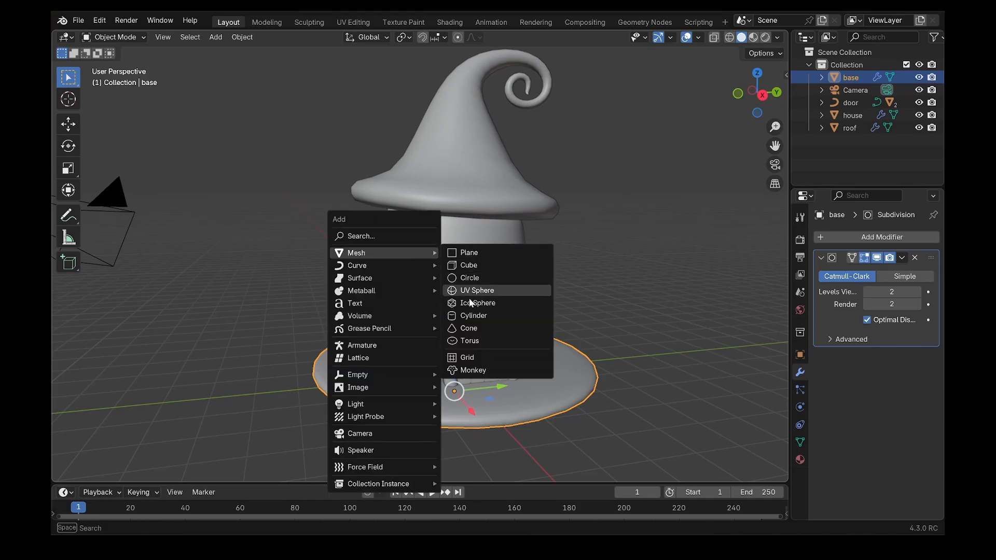
{"action": "left_click", "coordinate": [469, 340]}
{"action": "scroll", "coordinate": [470, 340], "scroll_direction": "up", "scroll_amount": 2}
{"action": "middle_click_drag", "start_coordinate": [470, 341], "coordinate": [388, 300]}
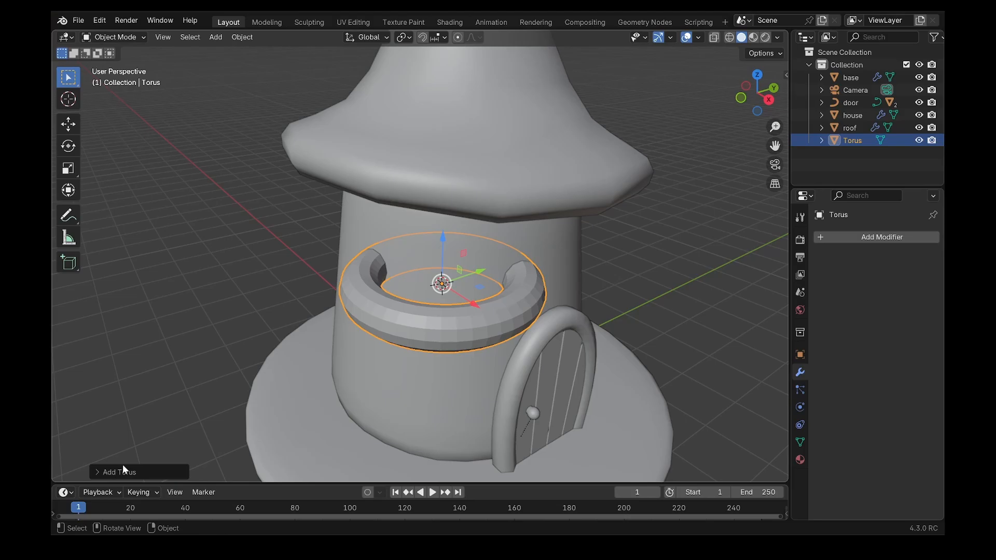
{"action": "left_click", "coordinate": [359, 219]}
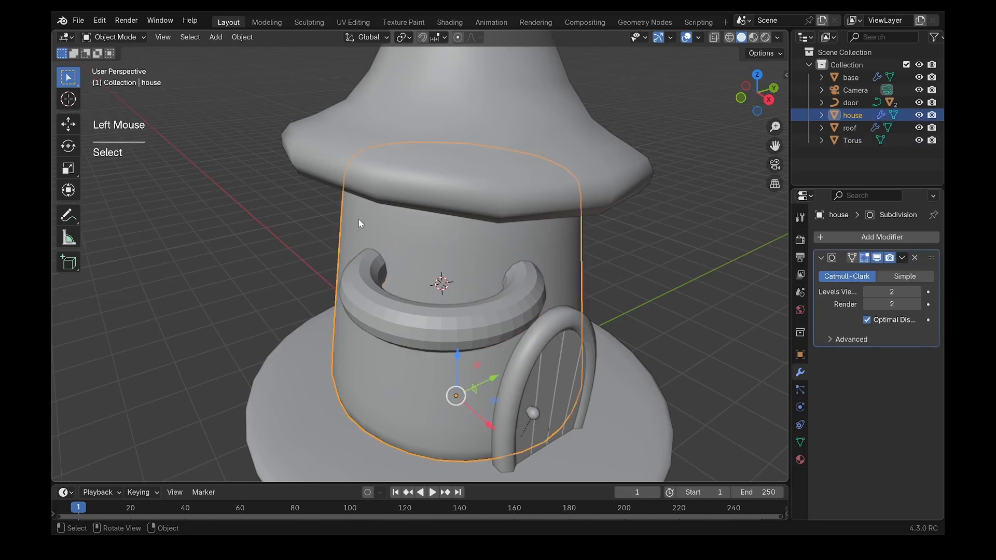
{"action": "left_click", "coordinate": [372, 312]}
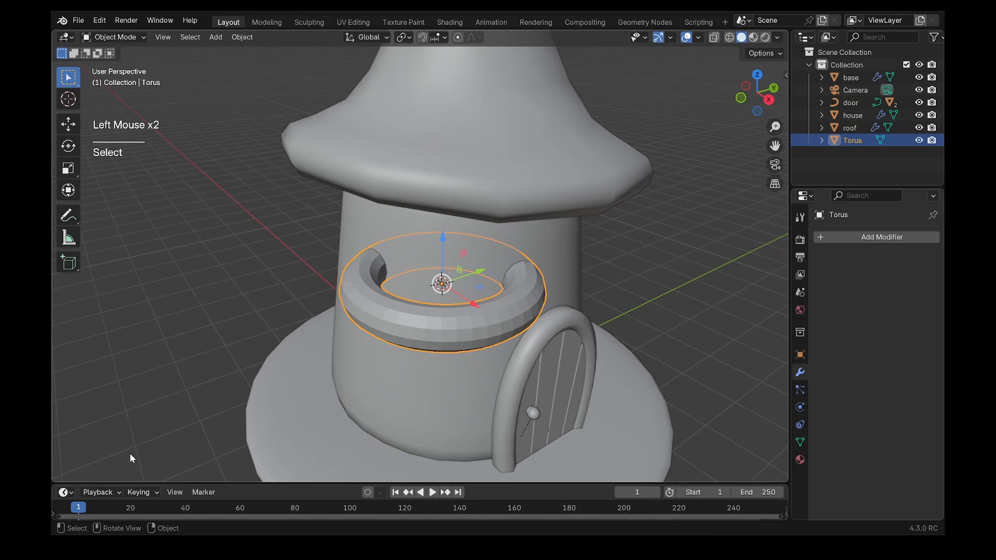
Reduce the new torus to 24 major segments and 8 minor segments.
{"action": "key", "text": "F9"}
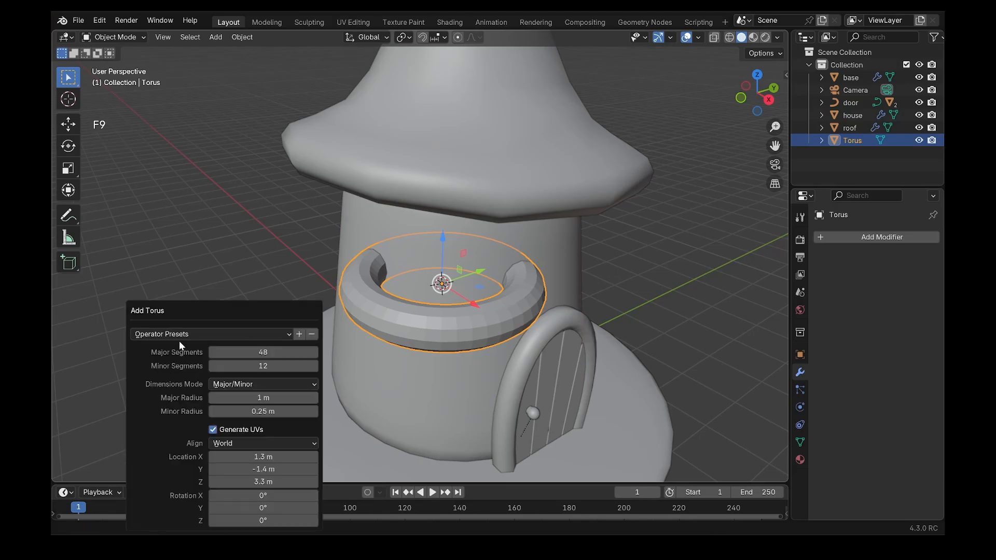
{"action": "left_click_drag", "start_coordinate": [198, 309], "coordinate": [168, 156]}
{"action": "left_click", "coordinate": [232, 199]}
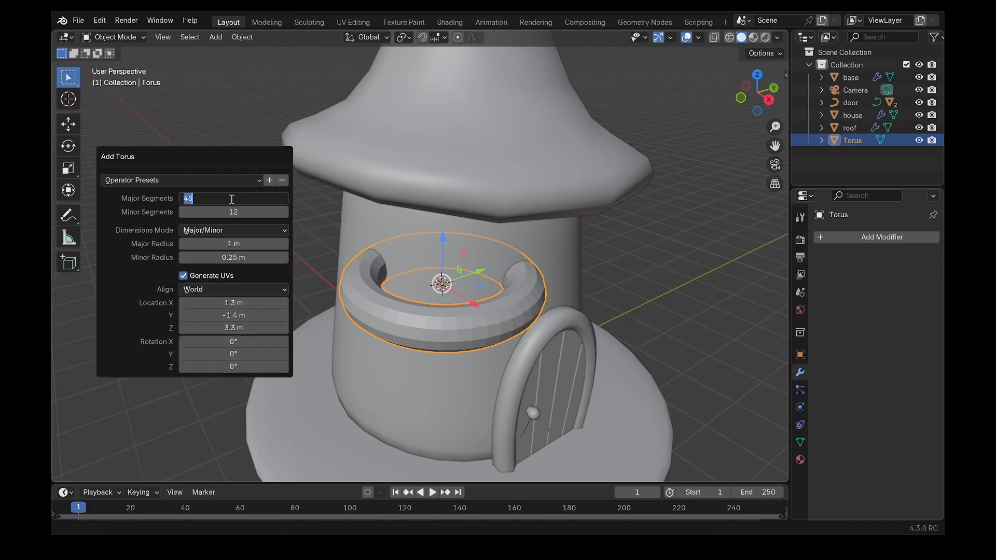
{"action": "type", "text": "24"}
{"action": "key", "text": "Return"}
{"action": "left_click", "coordinate": [230, 213]}
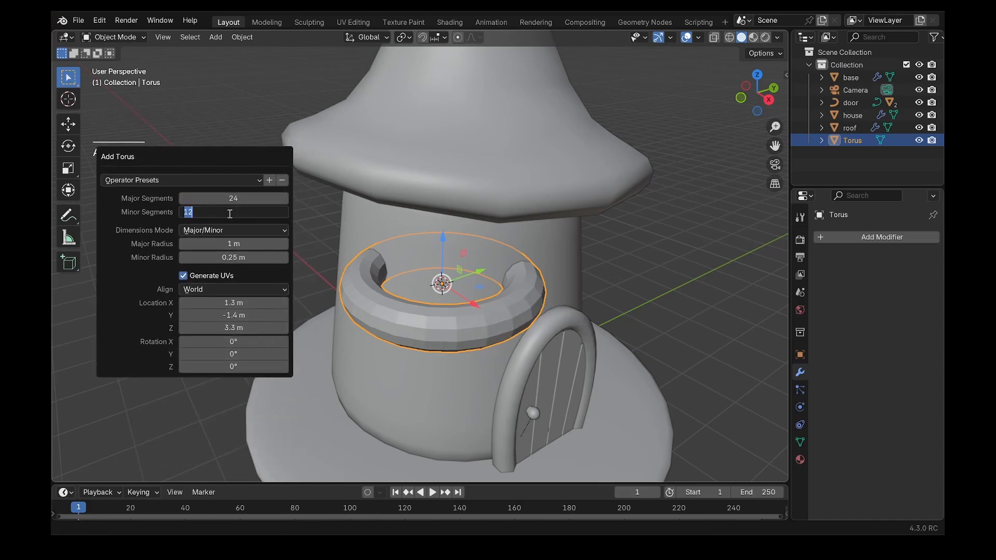
{"action": "type", "text": "8"}
{"action": "key", "text": "Return"}
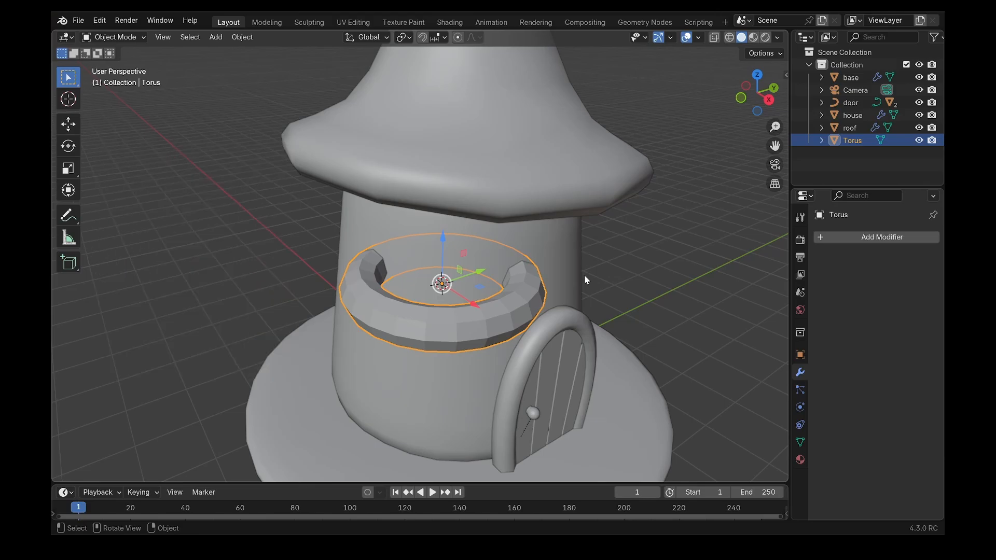
Shade the torus smooth and scale it down to a small window-sized ring on the house wall.
{"action": "right_click", "coordinate": [531, 275]}
{"action": "left_click", "coordinate": [531, 274]}
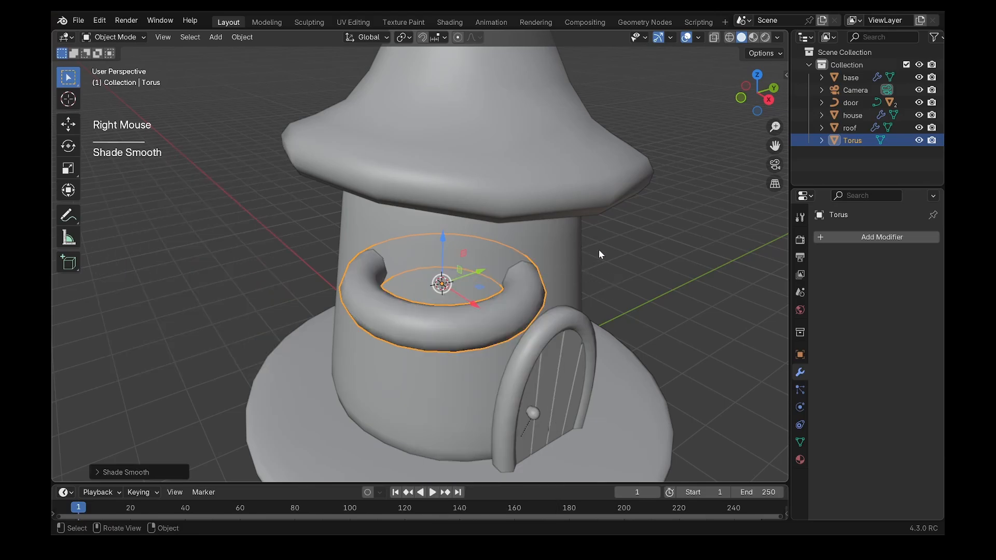
{"action": "key", "text": "s"}
{"action": "left_click", "coordinate": [498, 268]}
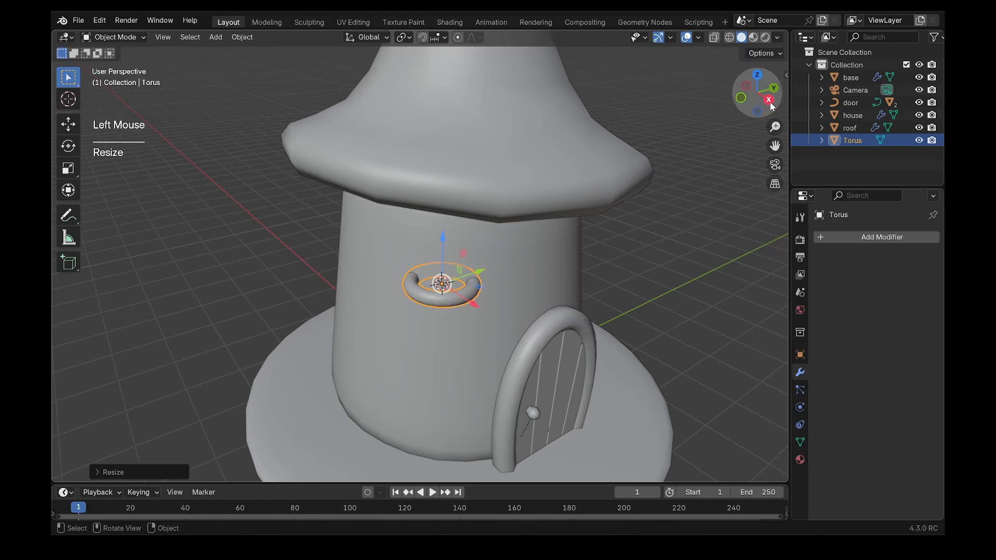
In right view, raise the torus mesh above its origin in Edit Mode and rotate the object 90° about Y.
{"action": "left_click", "coordinate": [769, 99]}
{"action": "middle_click_drag", "start_coordinate": [519, 234], "coordinate": [493, 253], "text": "shift"}
{"action": "scroll", "coordinate": [547, 250], "scroll_direction": "up", "scroll_amount": 1}
{"action": "scroll", "coordinate": [532, 245], "scroll_direction": "up", "scroll_amount": 1}
{"action": "scroll", "coordinate": [494, 238], "scroll_direction": "up", "scroll_amount": 1}
{"action": "key", "text": "Tab"}
{"action": "left_click_drag", "start_coordinate": [439, 202], "coordinate": [439, 180]}
{"action": "key", "text": "Tab"}
{"action": "type", "text": "r"}
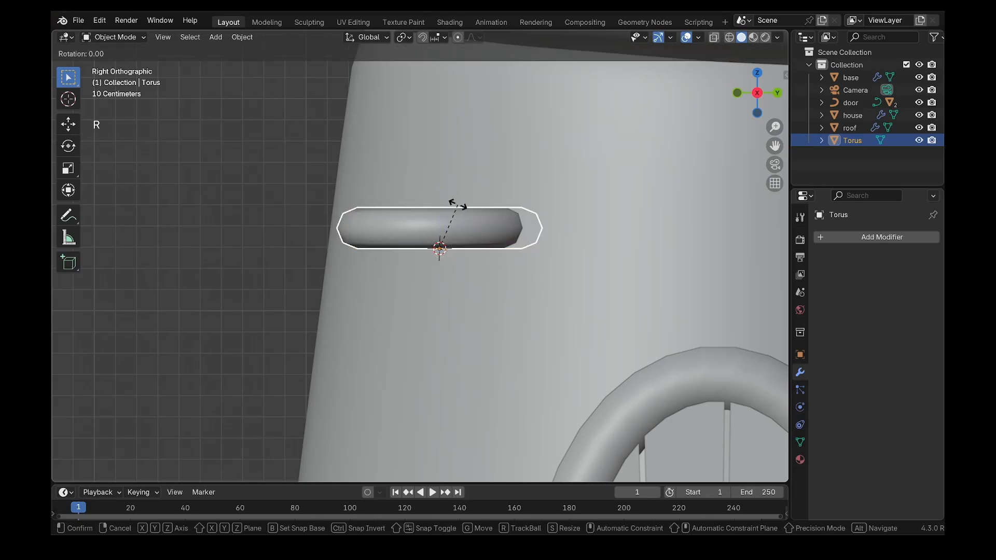
{"action": "type", "text": "90y"}
{"action": "left_click", "coordinate": [460, 205]}
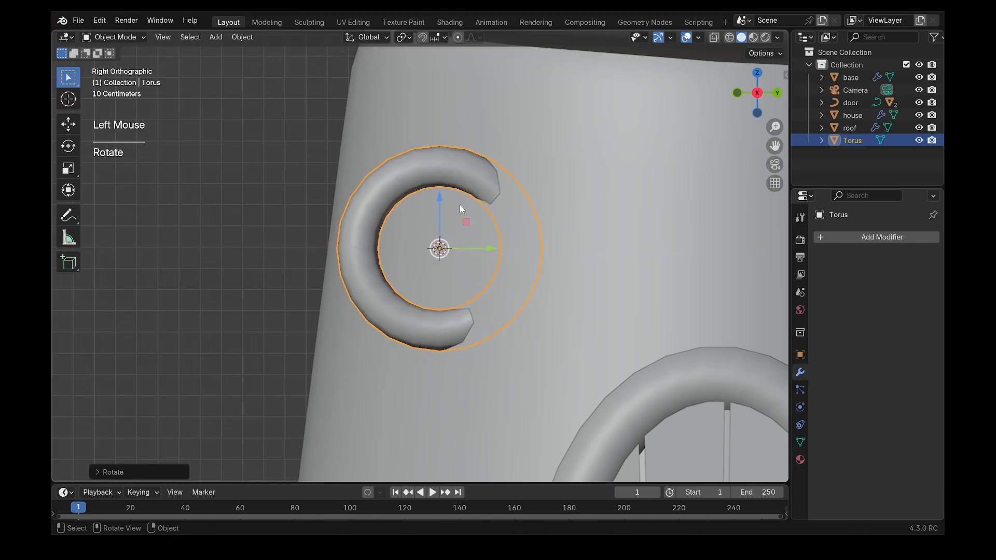
Move the ring along Y until it is clear of the house wall, and scale it up slightly.
{"action": "scroll", "coordinate": [467, 205], "scroll_direction": "down", "scroll_amount": 1}
{"action": "left_click_drag", "start_coordinate": [470, 249], "coordinate": [268, 249]}
{"action": "middle_click_drag", "start_coordinate": [325, 263], "coordinate": [491, 269], "text": "shift"}
{"action": "scroll", "coordinate": [491, 269], "scroll_direction": "up", "scroll_amount": 2}
{"action": "scroll", "coordinate": [497, 234], "scroll_direction": "down", "scroll_amount": 4}
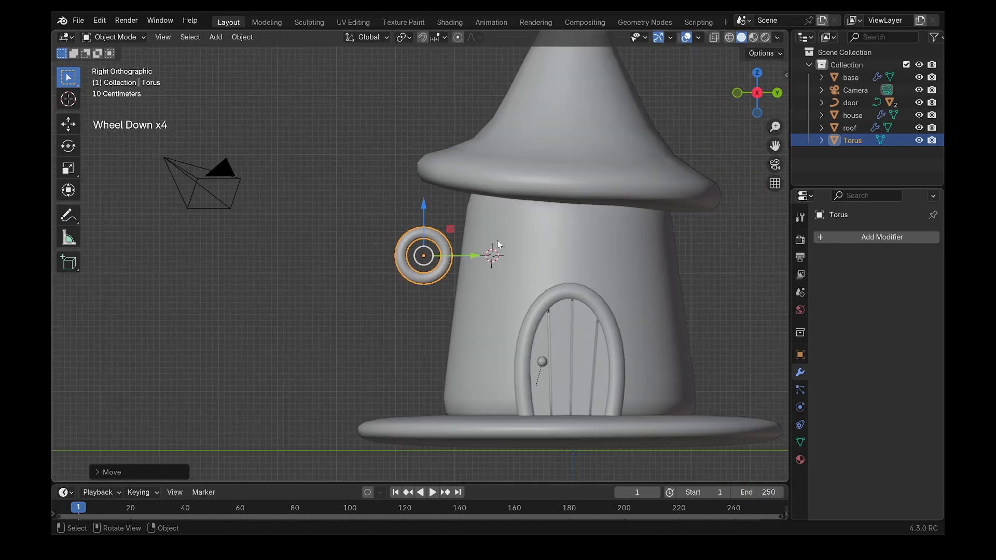
{"action": "scroll", "coordinate": [501, 249], "scroll_direction": "up", "scroll_amount": 1}
{"action": "key", "text": "s"}
{"action": "left_click", "coordinate": [512, 251]}
{"action": "scroll", "coordinate": [516, 253], "scroll_direction": "up", "scroll_amount": 3}
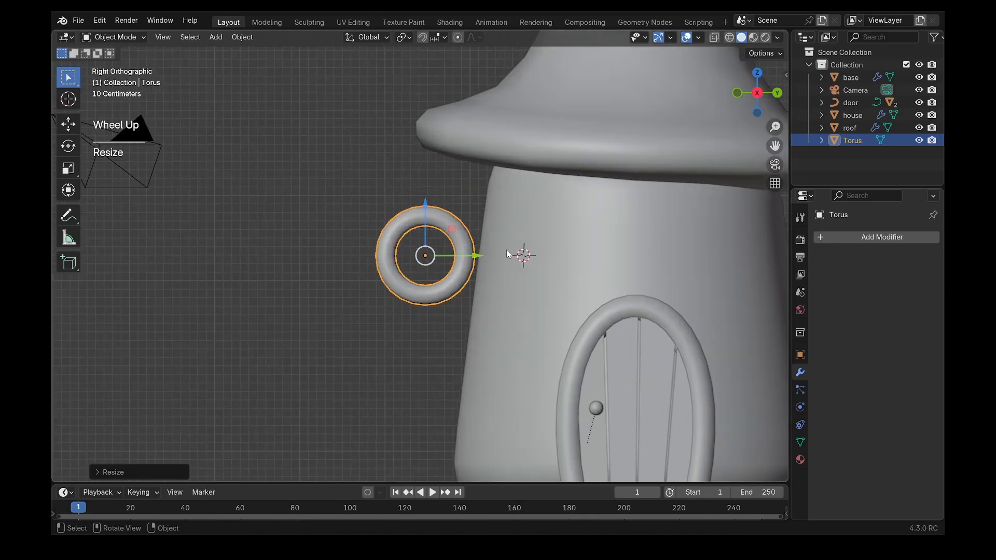
{"action": "scroll", "coordinate": [445, 255], "scroll_direction": "up", "scroll_amount": 2}
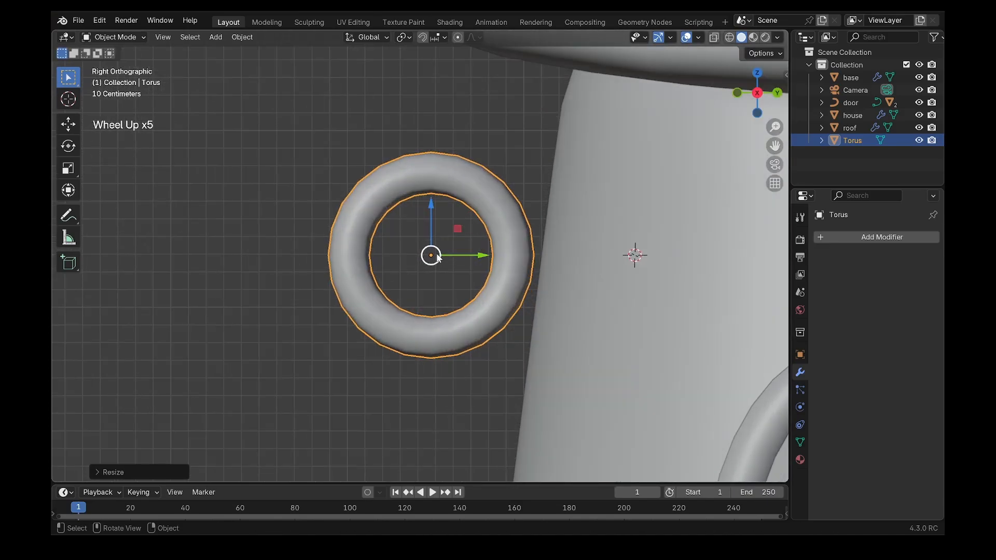
Snap the 3D cursor to the ring and add a cube there, scaled down to a small block at its centre.
{"action": "key", "text": "shift"}
{"action": "key", "text": "shift+s"}
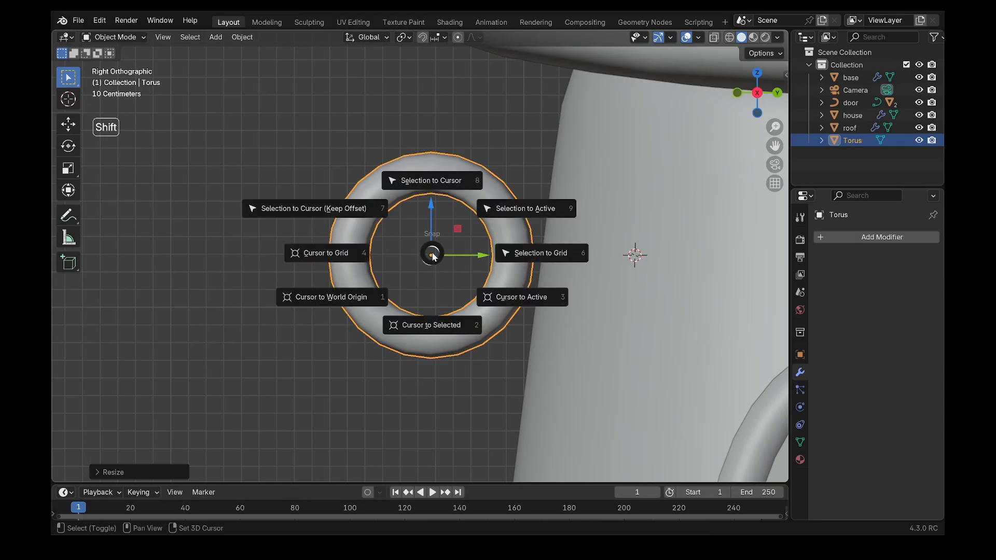
{"action": "left_click", "coordinate": [428, 327]}
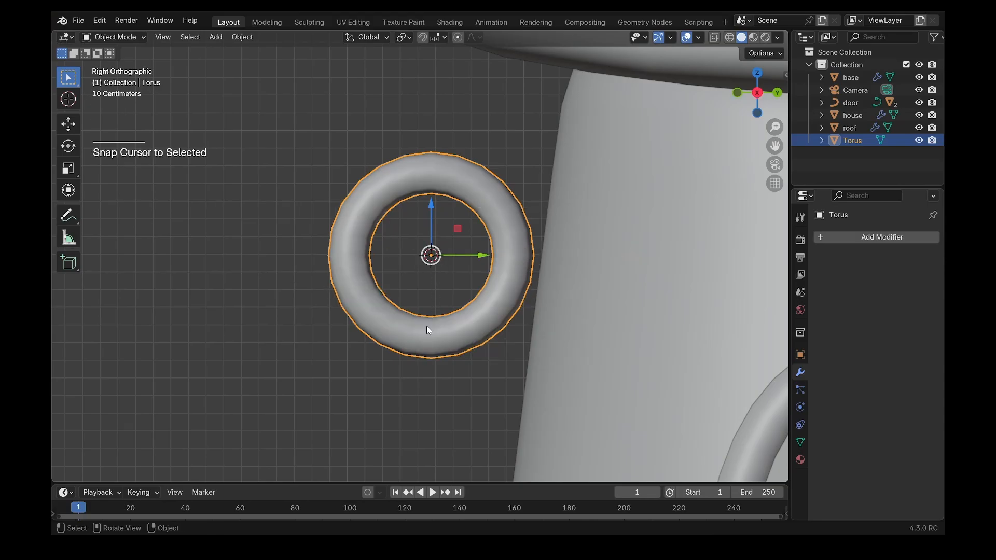
{"action": "key", "text": "shift+a"}
{"action": "mouse_move", "coordinate": [427, 261]}
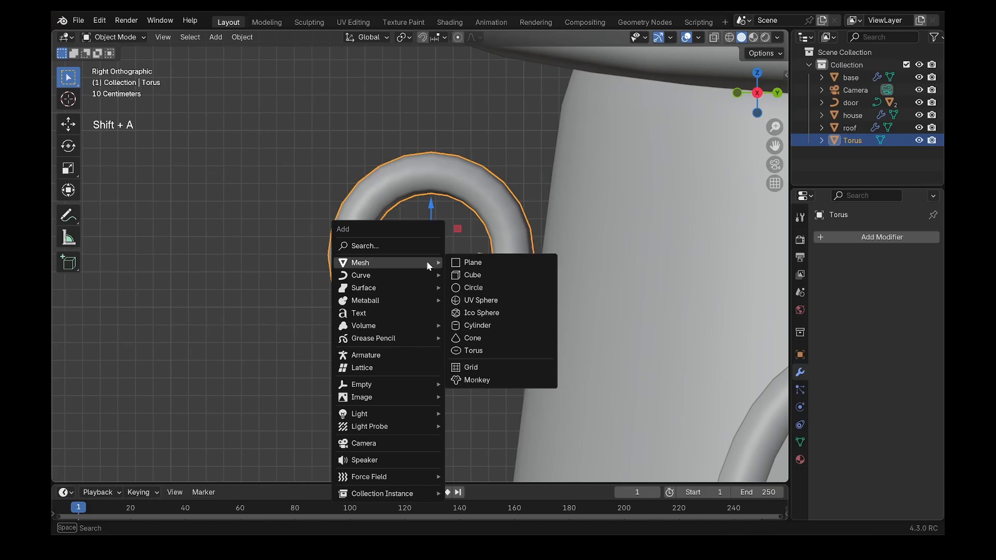
{"action": "left_click", "coordinate": [476, 281]}
{"action": "key", "text": "s"}
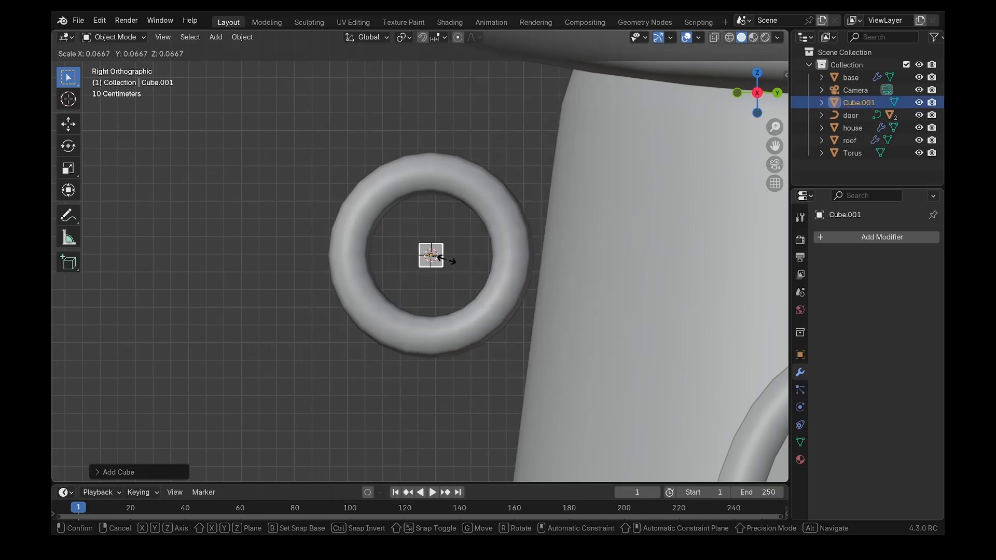
{"action": "left_click", "coordinate": [438, 258]}
Extrude the cube's loop of four side faces individually outward until the bars form a cross reaching into the ring.
{"action": "mouse_move", "coordinate": [438, 258]}
{"action": "middle_mouse_down"}
{"action": "mouse_move", "coordinate": [507, 312]}
{"action": "mouse_move", "coordinate": [441, 263]}
{"action": "mouse_move", "coordinate": [416, 270]}
{"action": "mouse_move", "coordinate": [444, 264]}
{"action": "middle_mouse_up"}
{"action": "key", "text": "Tab"}
{"action": "key", "text": "3"}
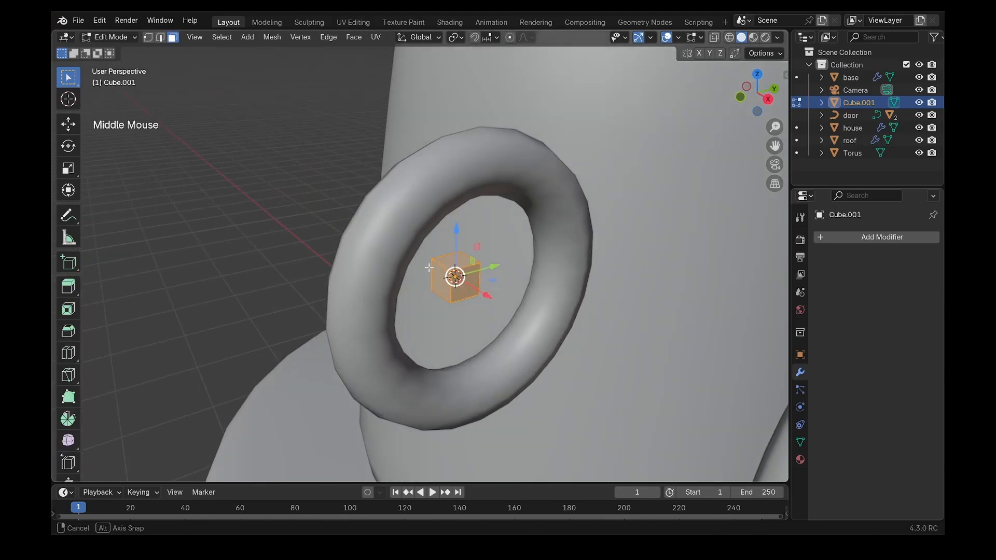
{"action": "key", "text": "alt"}
{"action": "left_click", "coordinate": [443, 265], "text": "alt"}
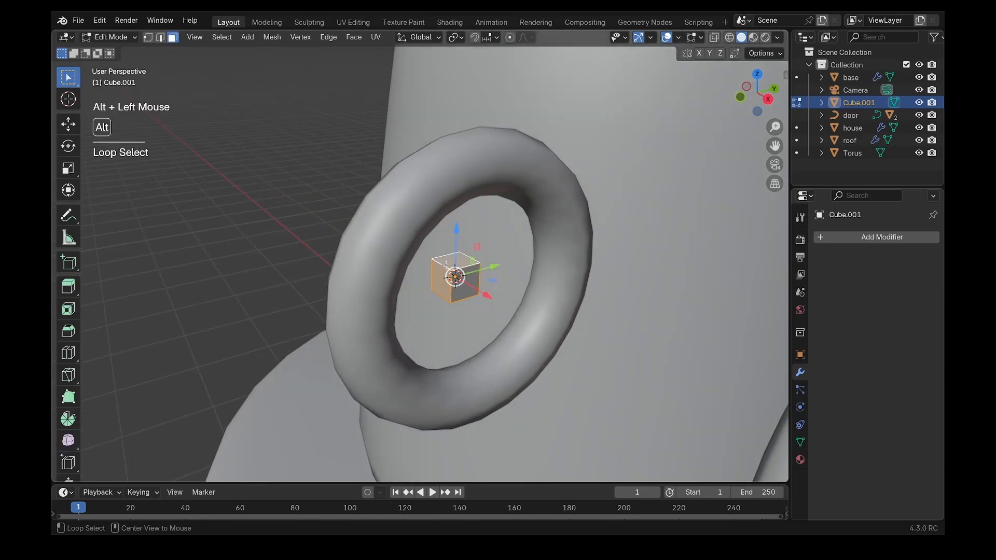
{"action": "mouse_move", "coordinate": [443, 265]}
{"action": "middle_mouse_down"}
{"action": "mouse_move", "coordinate": [411, 263]}
{"action": "mouse_move", "coordinate": [463, 264]}
{"action": "middle_mouse_up"}
{"action": "key", "text": "alt+e"}
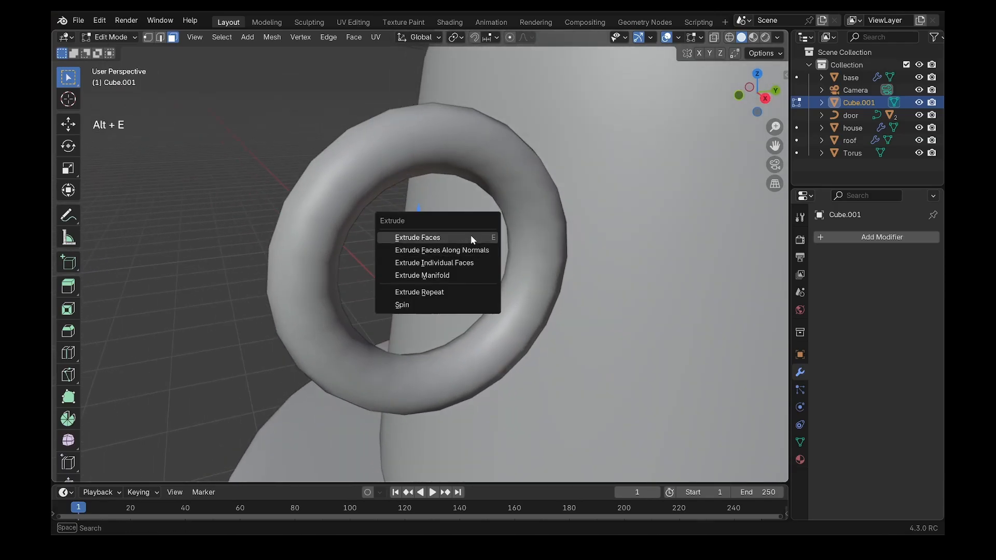
{"action": "left_click", "coordinate": [459, 262]}
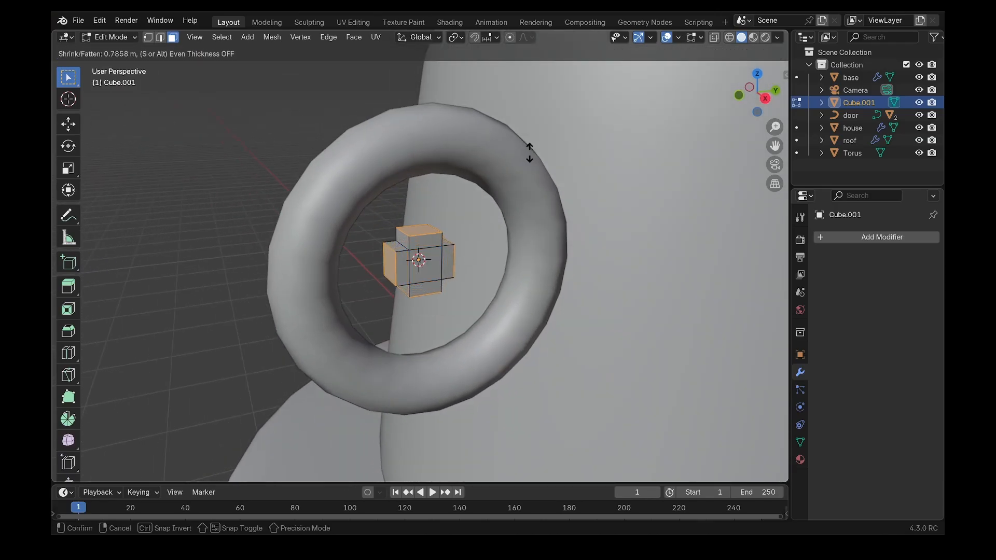
{"action": "left_click", "coordinate": [243, 448]}
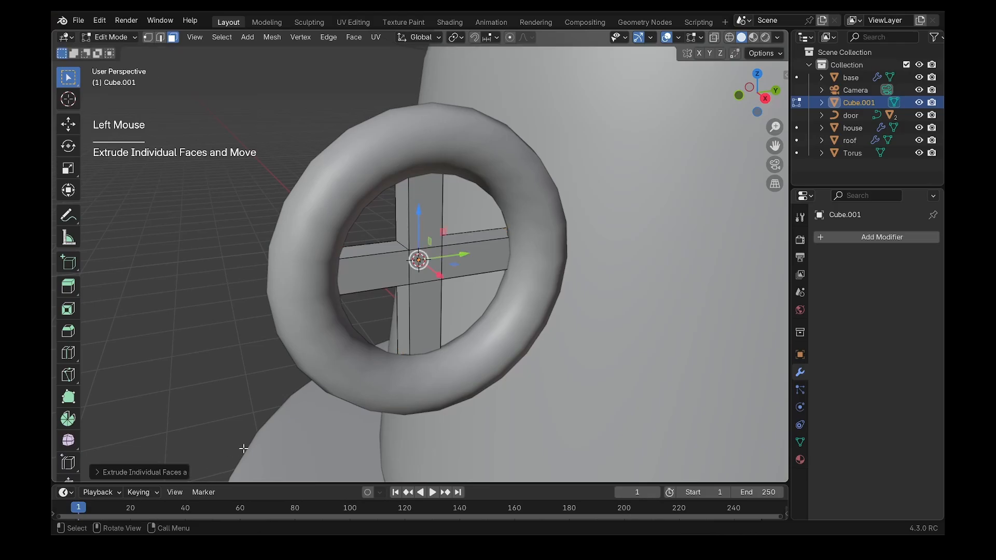
Return to Object Mode and move the cross slightly forward along X inside the ring.
{"action": "mouse_move", "coordinate": [499, 284]}
{"action": "middle_mouse_down"}
{"action": "mouse_move", "coordinate": [463, 270]}
{"action": "mouse_move", "coordinate": [515, 271]}
{"action": "mouse_move", "coordinate": [496, 294]}
{"action": "middle_mouse_up"}
{"action": "key", "text": "Tab"}
{"action": "left_click_drag", "start_coordinate": [492, 295], "coordinate": [501, 301]}
{"action": "middle_click_drag", "start_coordinate": [524, 276], "coordinate": [507, 267]}
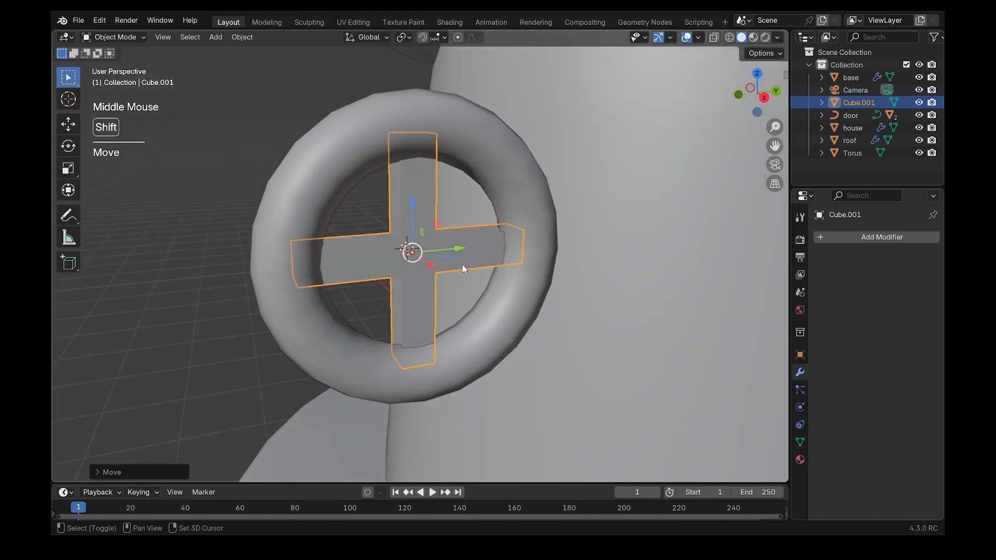
Add a circle at the ring's centre with 8 vertices and N-Gon fill.
{"action": "key", "text": "shift+a"}
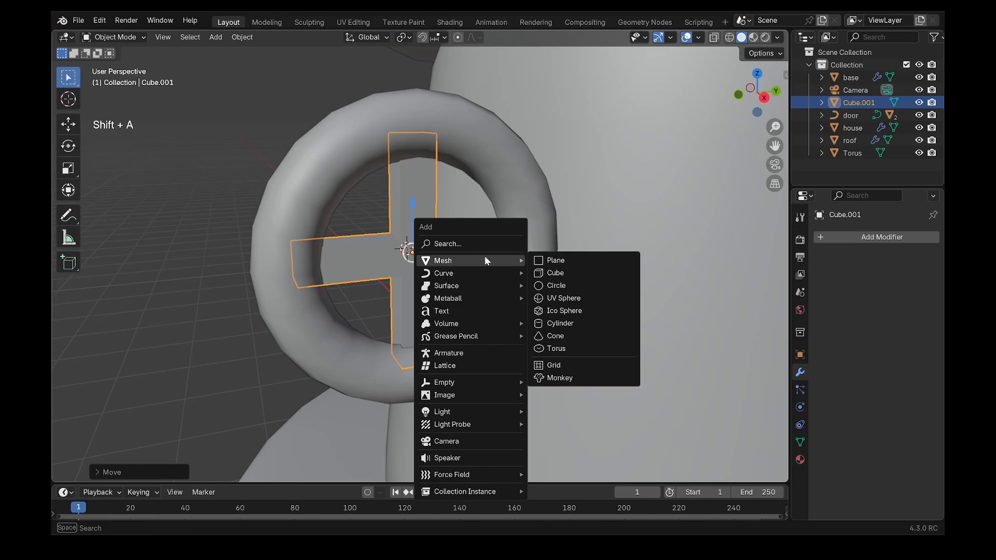
{"action": "left_click", "coordinate": [564, 284]}
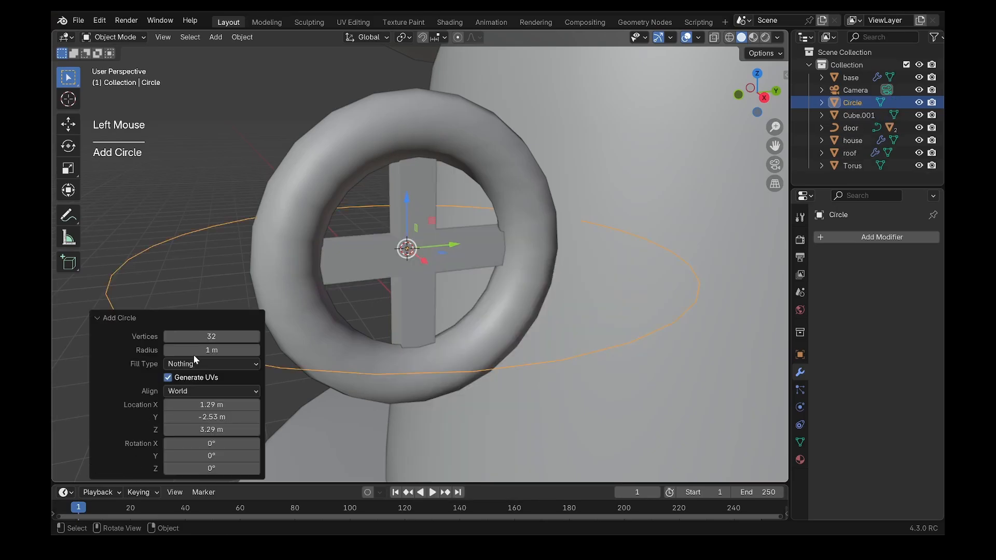
{"action": "double_click", "coordinate": [208, 336]}
{"action": "type", "text": "8"}
{"action": "key", "text": "Return"}
{"action": "middle_click_drag", "start_coordinate": [452, 317], "coordinate": [400, 312]}
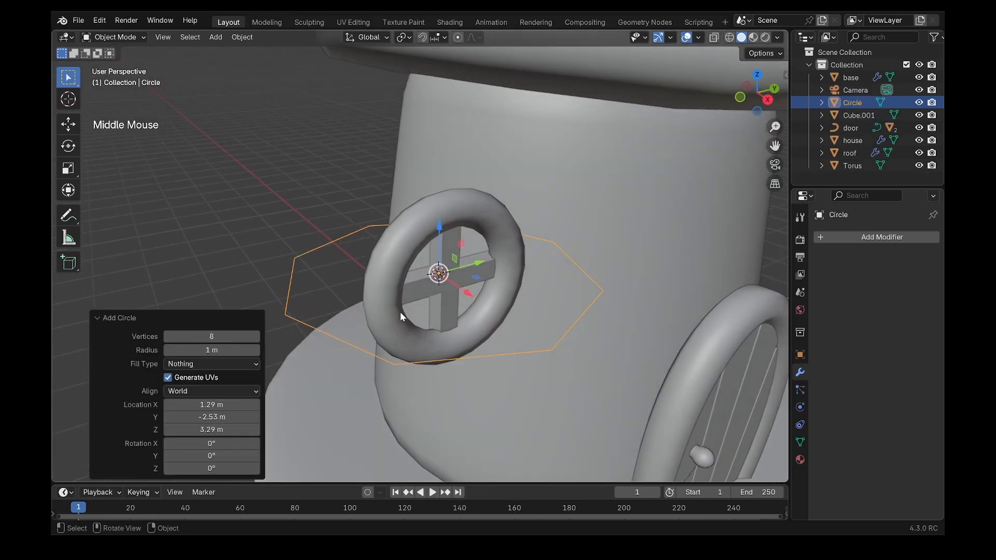
{"action": "left_click", "coordinate": [192, 364]}
{"action": "left_click", "coordinate": [197, 388]}
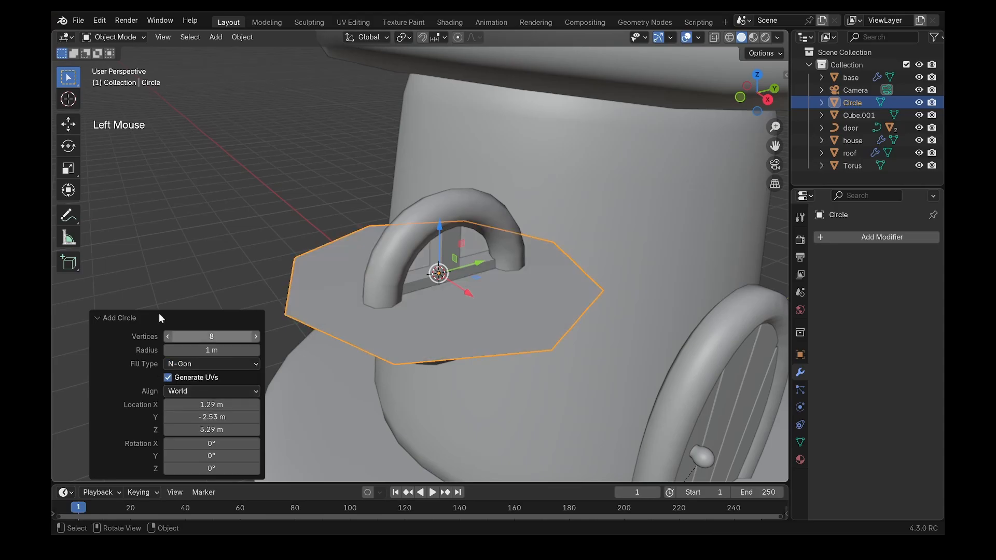
Set the circle's radius to 0.48 m and its Y rotation to 90° as a window pane.
{"action": "left_click_drag", "start_coordinate": [210, 350], "coordinate": [194, 341]}
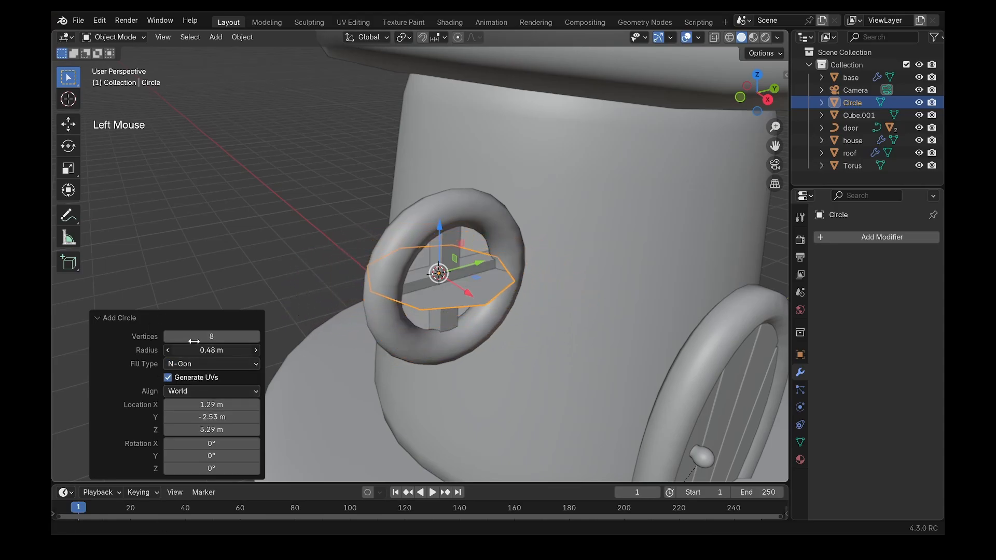
{"action": "left_click", "coordinate": [201, 456]}
{"action": "type", "text": "90"}
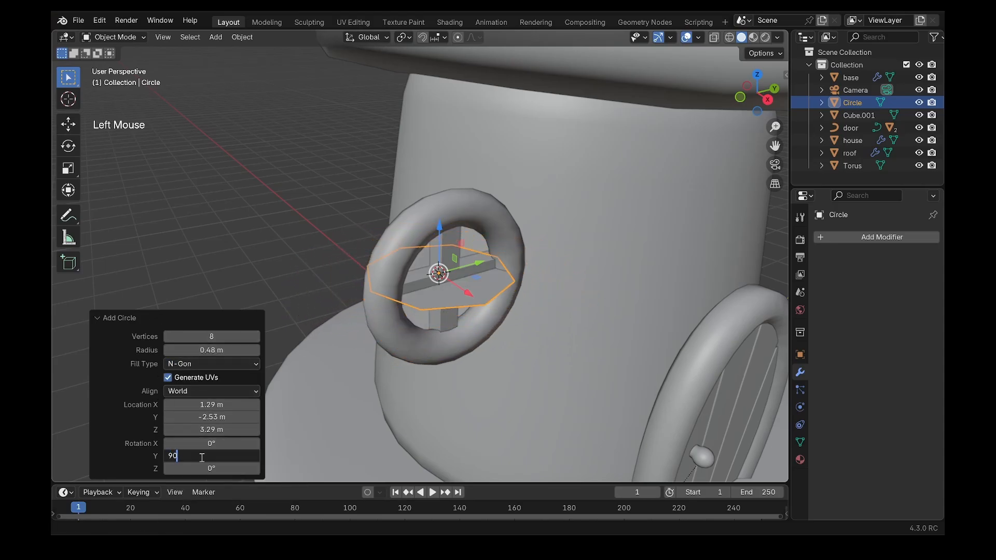
{"action": "key", "text": "Return"}
{"action": "left_click", "coordinate": [120, 318]}
Shift the octagonal pane slightly along X so it sits just behind the cross bars.
{"action": "mouse_move", "coordinate": [459, 307]}
{"action": "middle_mouse_down"}
{"action": "mouse_move", "coordinate": [388, 289]}
{"action": "mouse_move", "coordinate": [490, 311]}
{"action": "mouse_move", "coordinate": [465, 303]}
{"action": "middle_mouse_up"}
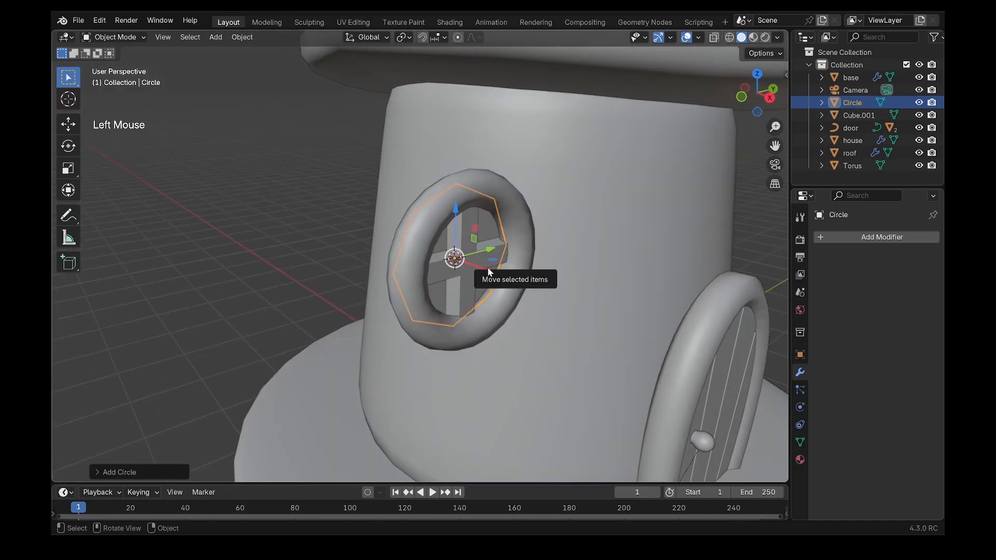
{"action": "left_click_drag", "start_coordinate": [486, 268], "coordinate": [491, 271]}
{"action": "scroll", "coordinate": [463, 264], "scroll_direction": "up", "scroll_amount": 2}
{"action": "middle_click_drag", "start_coordinate": [491, 270], "coordinate": [462, 254]}
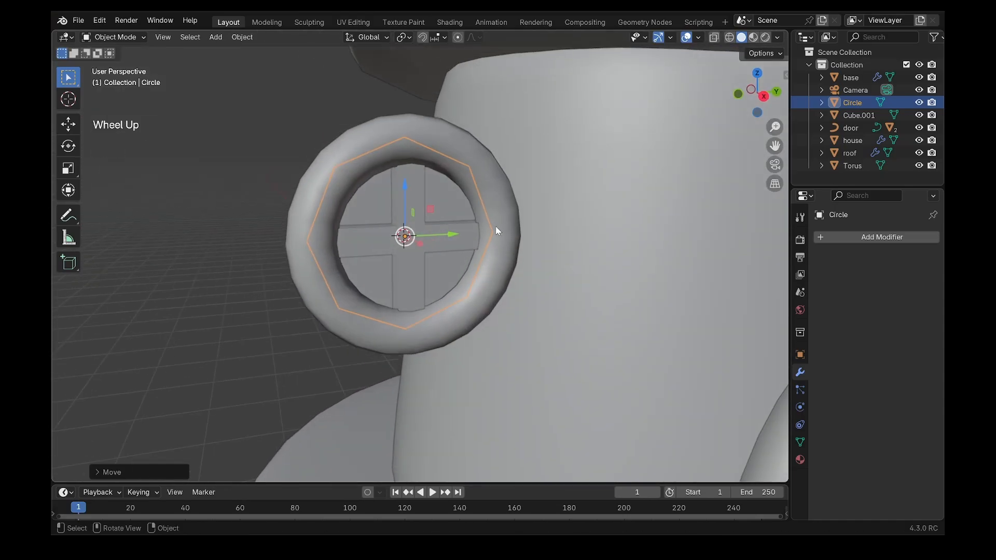
Parent the pane and the cross to the torus ring with the Object option.
{"action": "left_click", "coordinate": [477, 198], "text": "shift"}
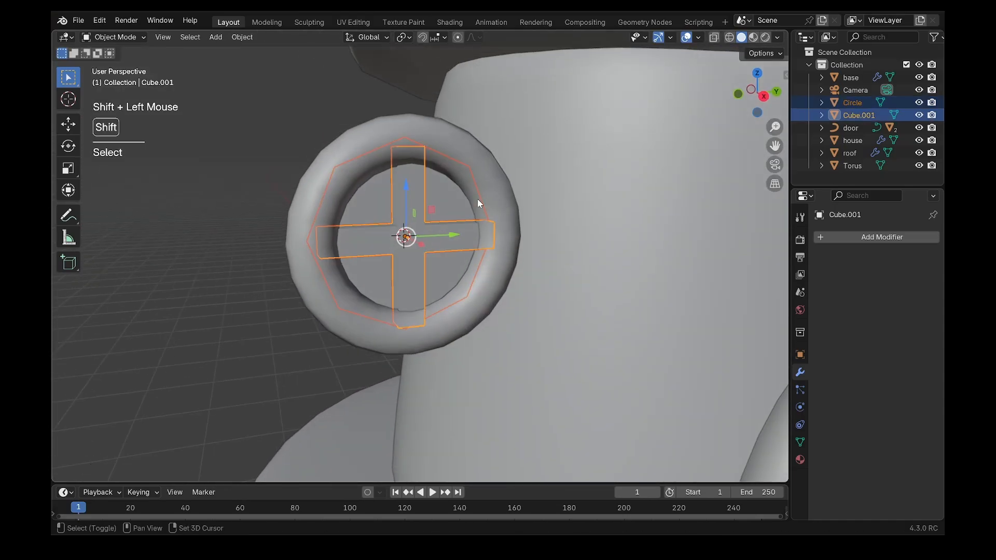
{"action": "left_click", "coordinate": [494, 179], "text": "shift"}
{"action": "middle_click_drag", "start_coordinate": [475, 212], "coordinate": [512, 229]}
{"action": "key", "text": "ctrl+p"}
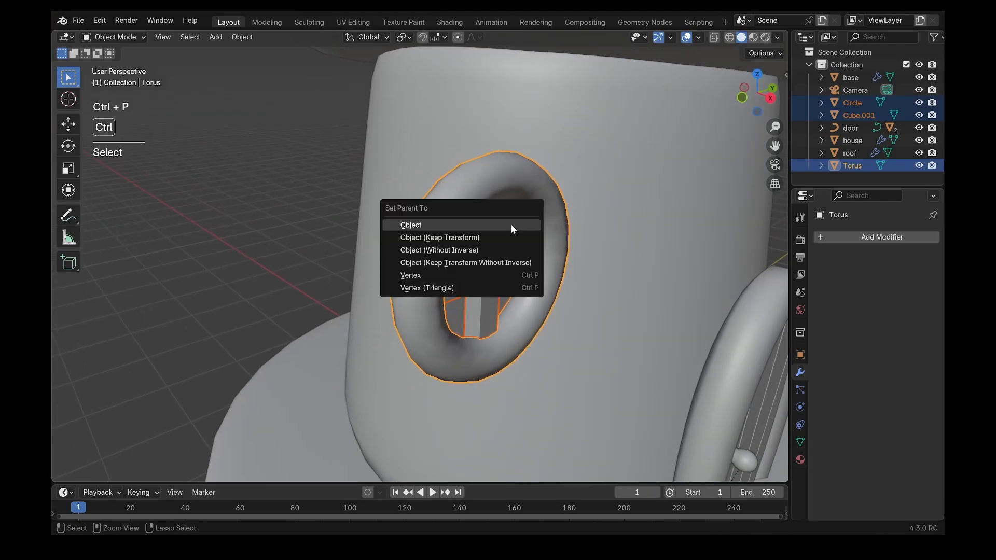
{"action": "left_click", "coordinate": [512, 224]}
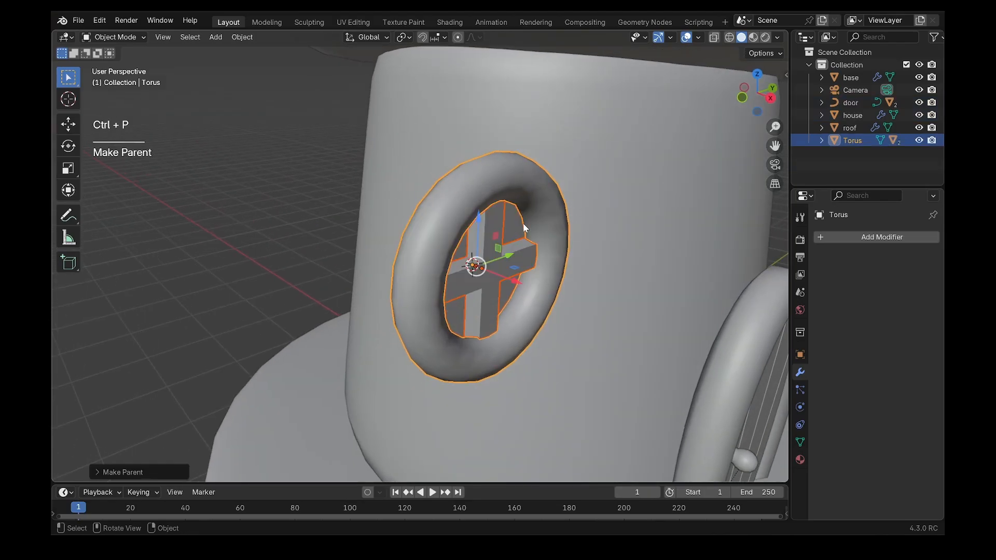
Rename the torus ring as window.
{"action": "left_click", "coordinate": [544, 190]}
{"action": "key", "text": "F2"}
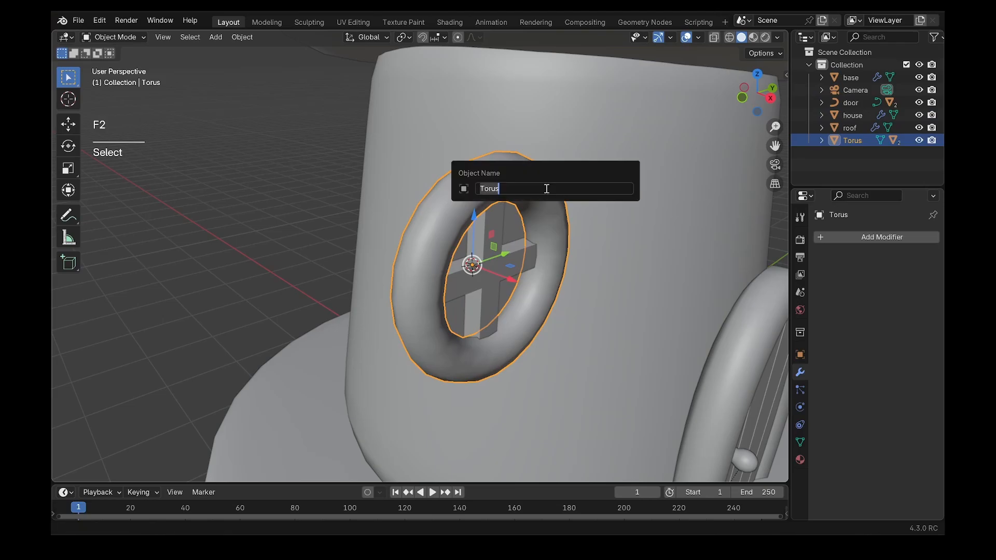
{"action": "type", "text": "window"}
{"action": "key", "text": "Return"}
Move the window to a new spot near the house wall and rotate it about Z.
{"action": "scroll", "coordinate": [537, 205], "scroll_direction": "down", "scroll_amount": 6}
{"action": "scroll", "coordinate": [528, 214], "scroll_direction": "down", "scroll_amount": 2}
{"action": "middle_click_drag", "start_coordinate": [528, 214], "coordinate": [515, 210]}
{"action": "scroll", "coordinate": [512, 221], "scroll_direction": "up", "scroll_amount": 1}
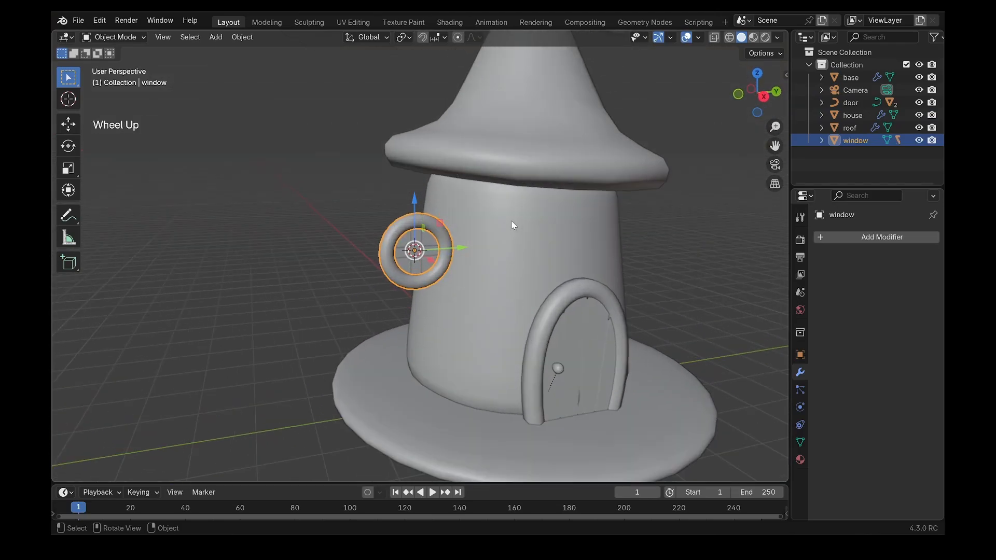
{"action": "key", "text": "g"}
{"action": "left_click", "coordinate": [533, 267]}
{"action": "middle_click_drag", "start_coordinate": [533, 267], "coordinate": [437, 271]}
{"action": "key", "text": "r"}
{"action": "key", "text": "z"}
{"action": "left_click", "coordinate": [511, 338]}
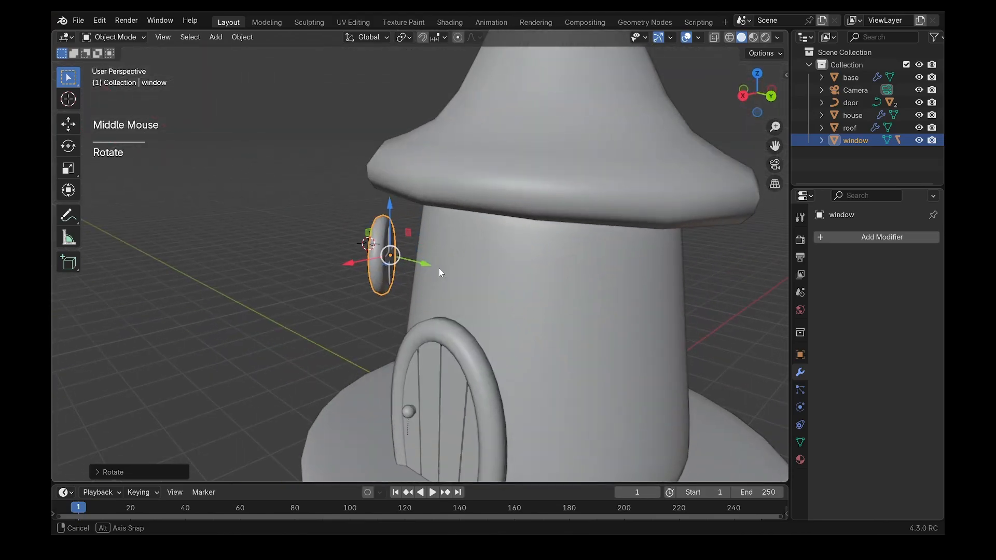
Move the window farther from the house wall and enable snapping with Face Project as the target.
{"action": "left_click_drag", "start_coordinate": [399, 253], "coordinate": [363, 251]}
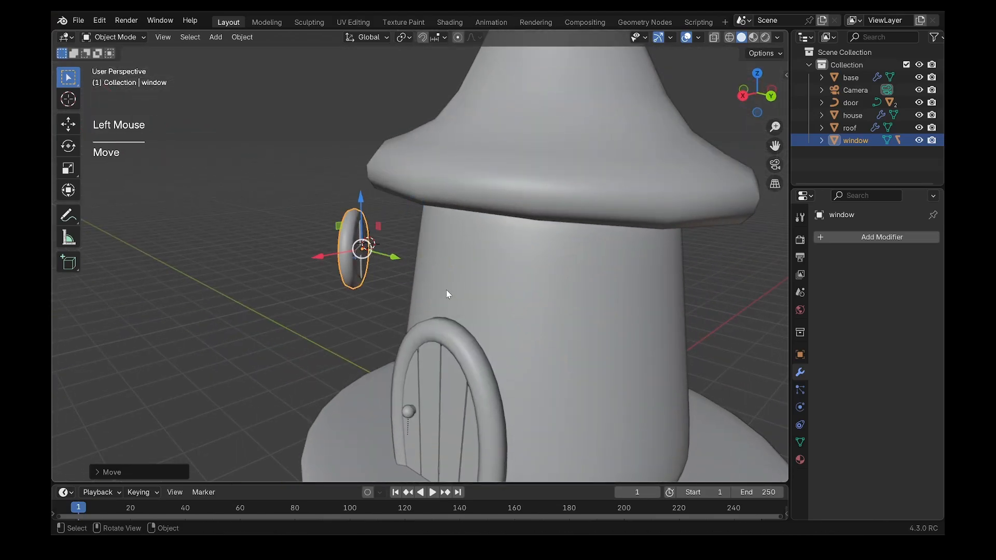
{"action": "left_click", "coordinate": [422, 37]}
{"action": "left_click", "coordinate": [444, 38]}
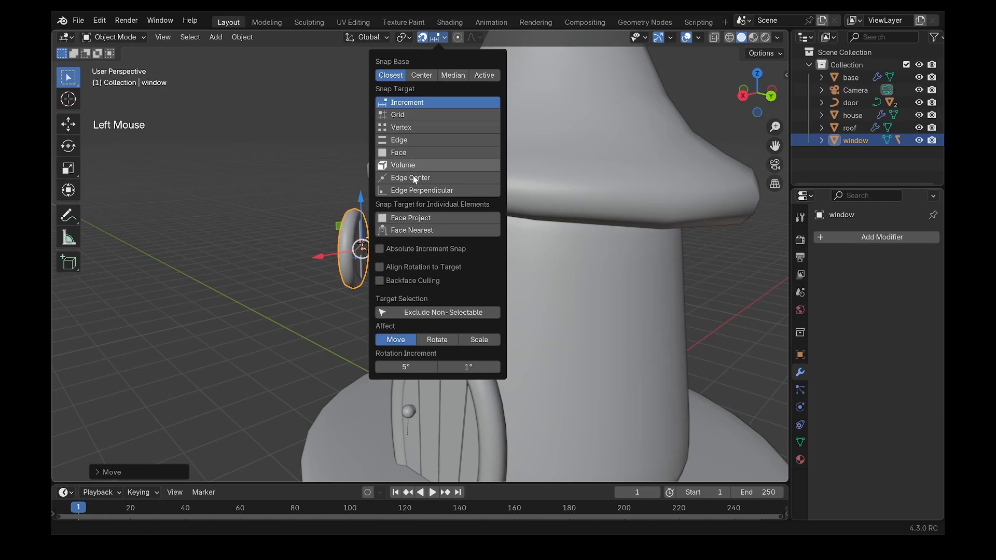
{"action": "left_click", "coordinate": [411, 218]}
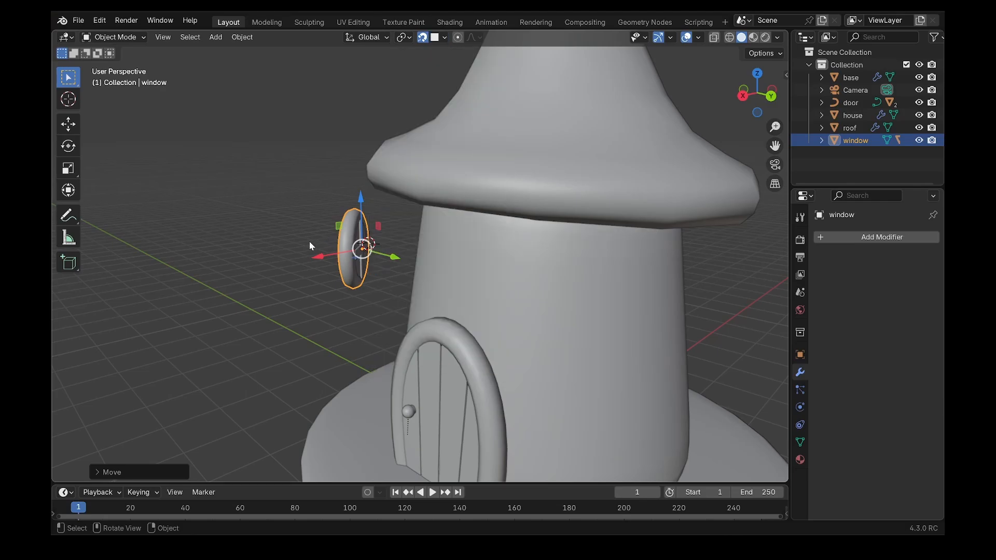
Apply the Subdivision modifiers on the house body and the roof.
{"action": "middle_click_drag", "start_coordinate": [361, 267], "coordinate": [488, 254]}
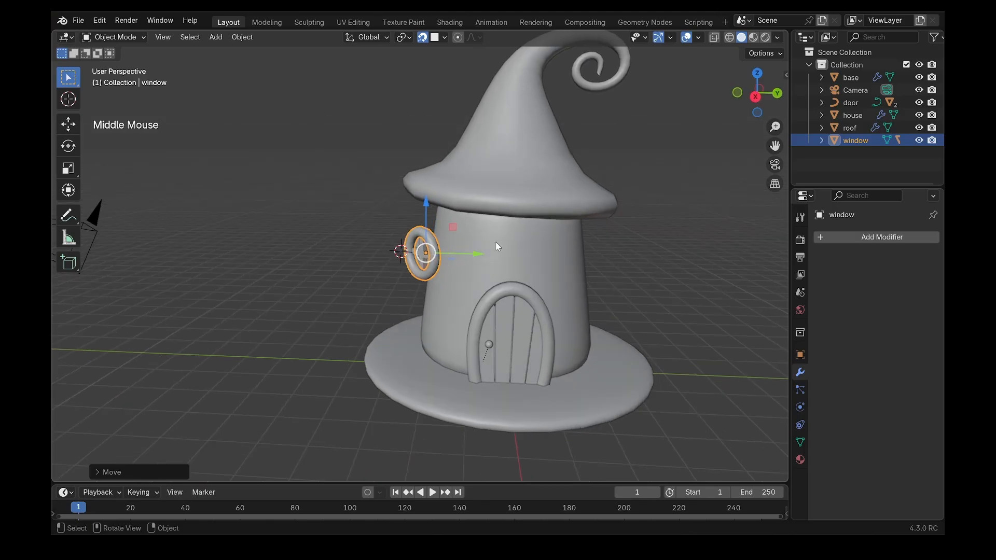
{"action": "left_click", "coordinate": [496, 247]}
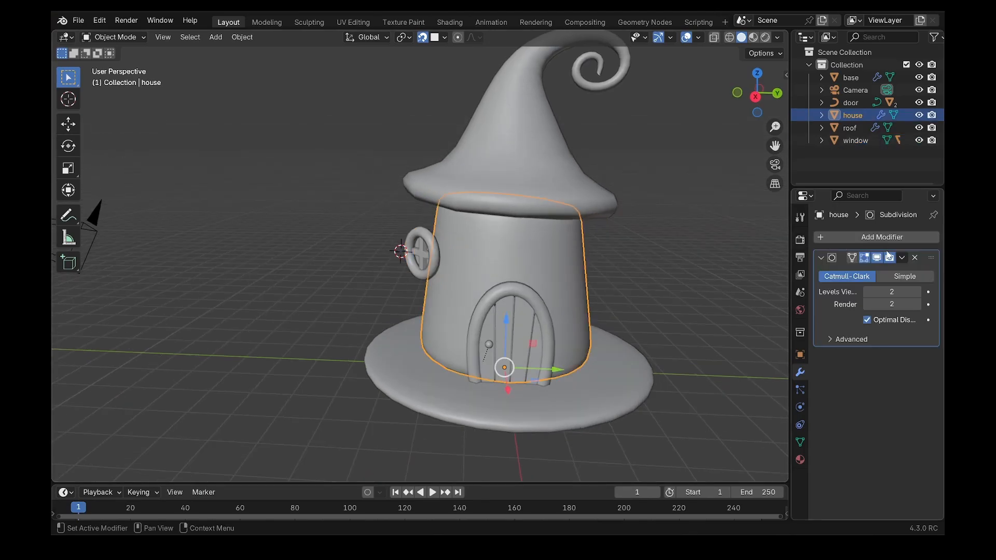
{"action": "left_click", "coordinate": [902, 258]}
{"action": "left_click", "coordinate": [841, 269]}
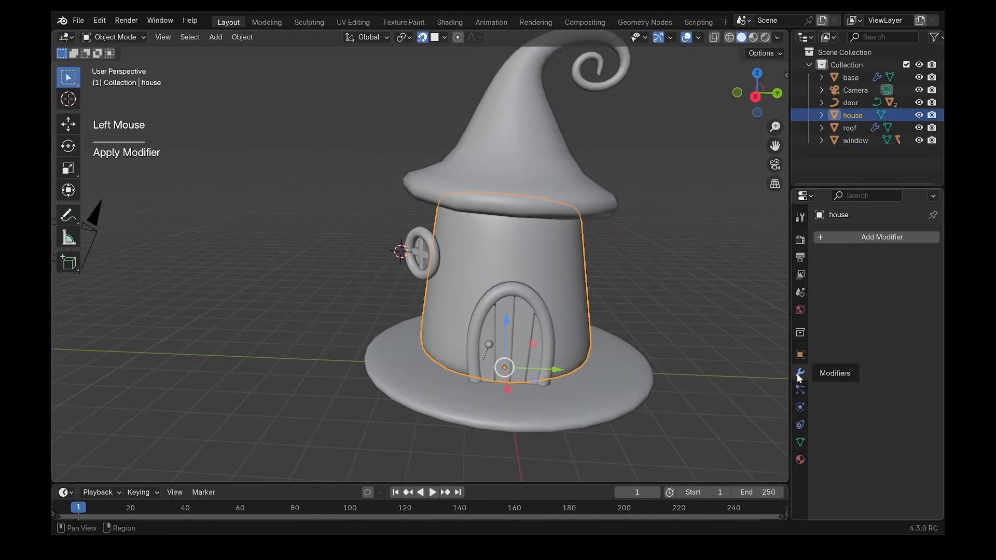
{"action": "left_click", "coordinate": [512, 175]}
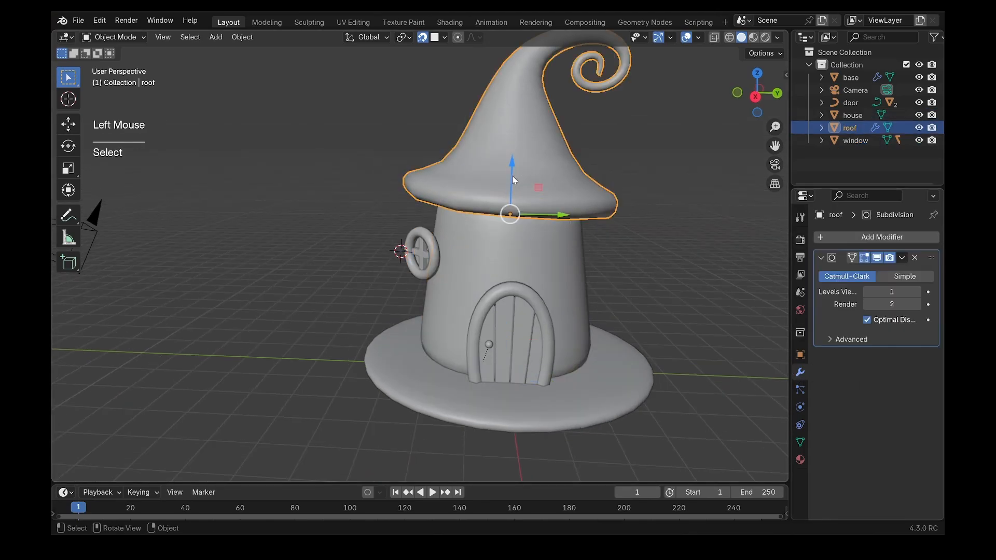
{"action": "left_click", "coordinate": [902, 258]}
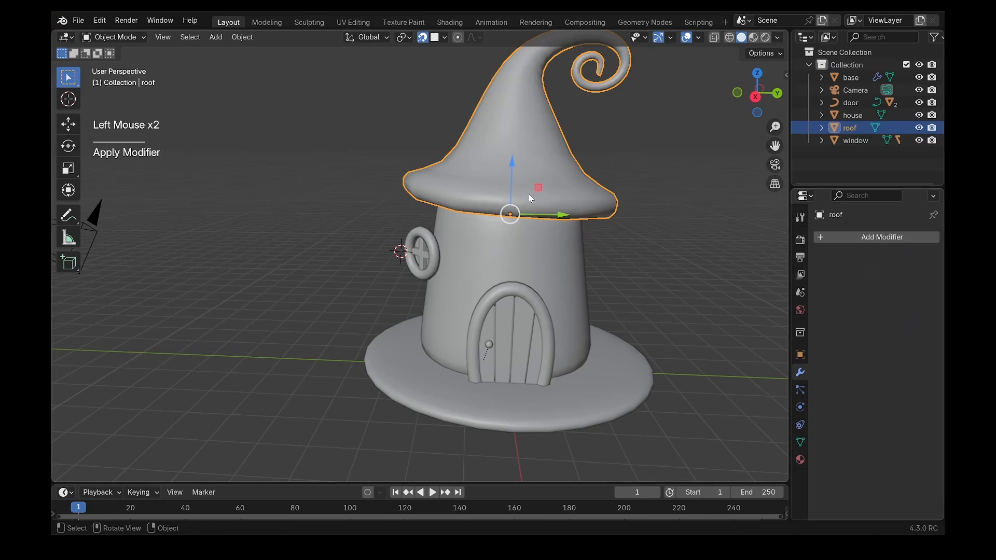
Snap the window onto the house wall beside the door, at about upper wall height.
{"action": "left_click", "coordinate": [429, 247]}
{"action": "scroll", "coordinate": [438, 262], "scroll_direction": "up", "scroll_amount": 2}
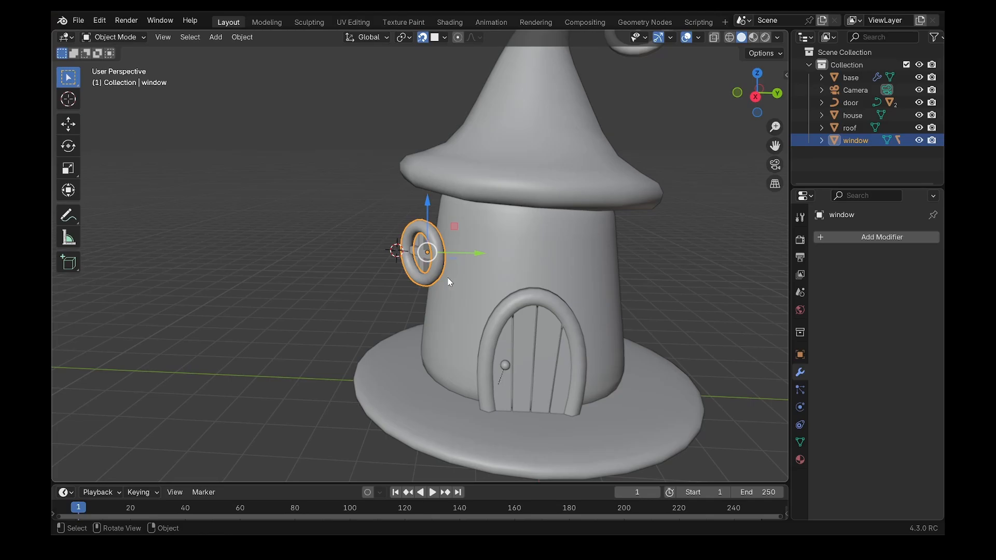
{"action": "key", "text": "g"}
{"action": "left_click", "coordinate": [477, 276]}
Create a linked duplicate of the window with its pane and cross, and place it on the wall at the door's other side.
{"action": "middle_click_drag", "start_coordinate": [476, 276], "coordinate": [479, 309]}
{"action": "scroll", "coordinate": [568, 262], "scroll_direction": "up", "scroll_amount": 2}
{"action": "left_click", "coordinate": [464, 277]}
{"action": "left_click", "coordinate": [490, 263], "text": "shift"}
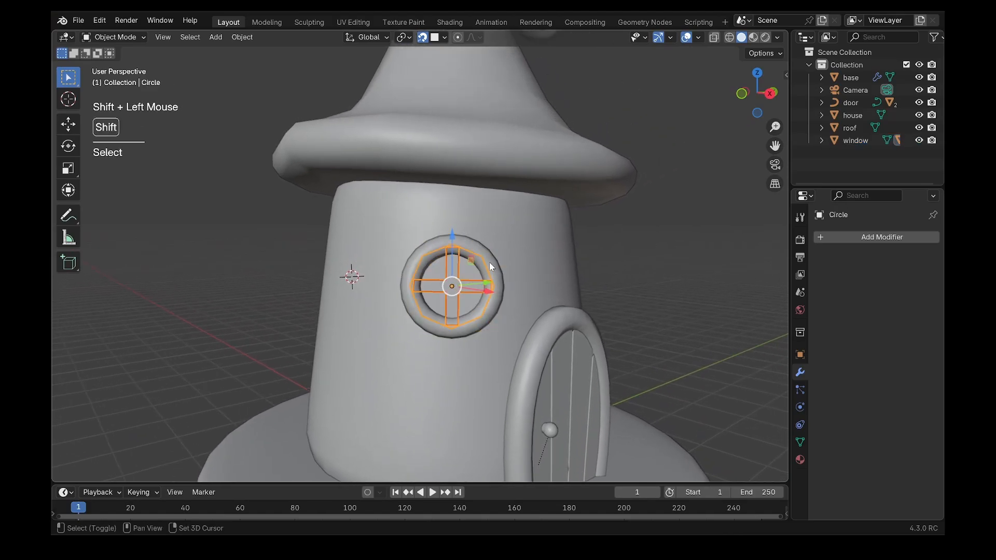
{"action": "left_click", "coordinate": [481, 294], "text": "shift"}
{"action": "middle_click_drag", "start_coordinate": [527, 292], "coordinate": [482, 283]}
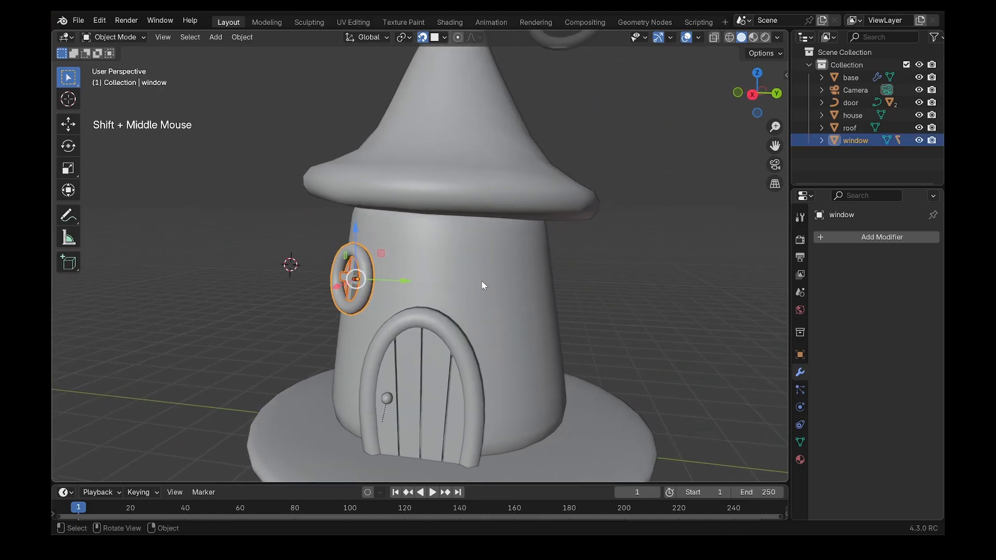
{"action": "key", "text": "alt+d"}
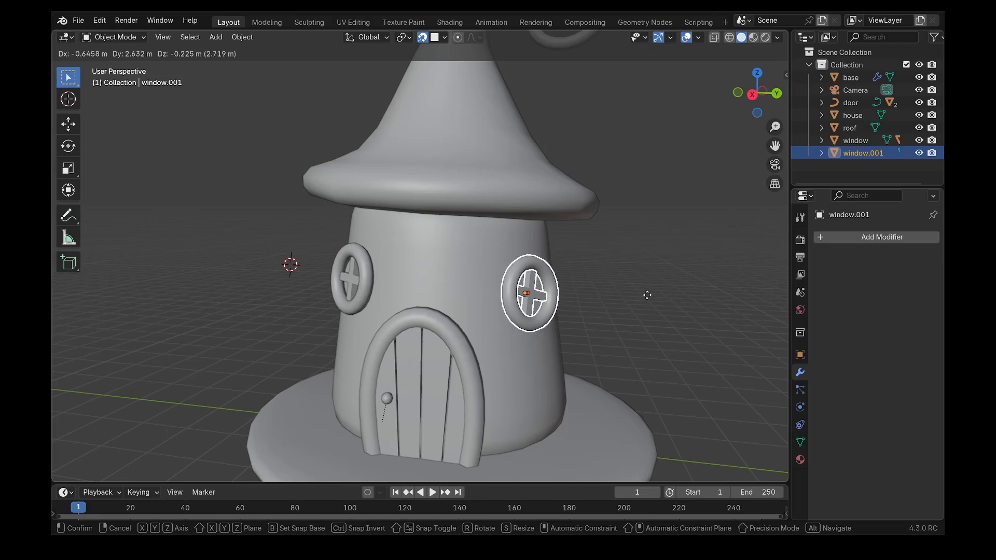
{"action": "left_click", "coordinate": [647, 291]}
Create another linked duplicate of the complete window and position it on the front of the roof above the door.
{"action": "middle_click_drag", "start_coordinate": [567, 322], "coordinate": [532, 311]}
{"action": "key", "text": "alt+d"}
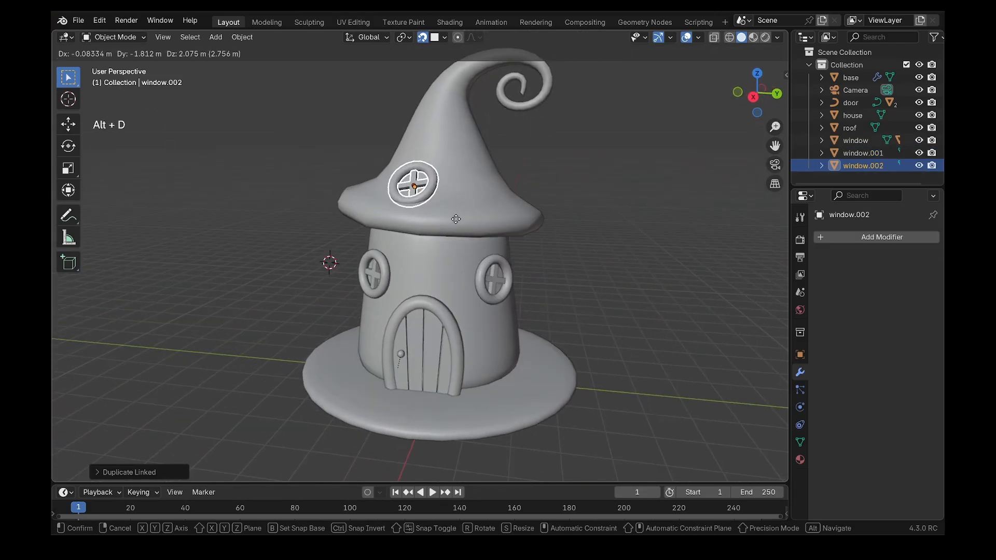
{"action": "mouse_move", "coordinate": [444, 203]}
{"action": "middle_mouse_down"}
{"action": "mouse_move", "coordinate": [468, 225]}
{"action": "mouse_move", "coordinate": [450, 203]}
{"action": "middle_mouse_up"}
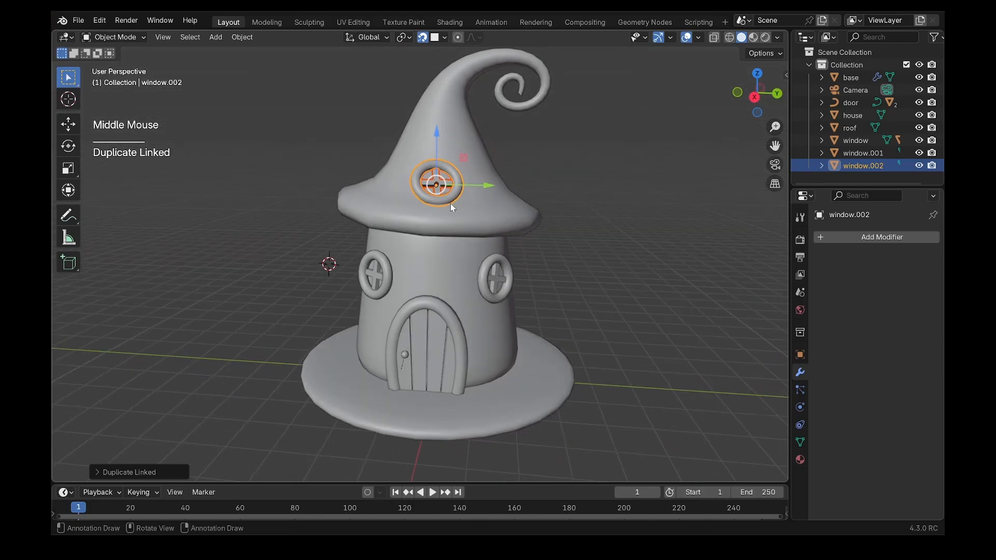
{"action": "scroll", "coordinate": [450, 203], "scroll_direction": "up", "scroll_amount": 3}
{"action": "key", "text": "g"}
{"action": "left_click", "coordinate": [465, 242]}
Turn off snapping now that all three windows are placed on the house.
{"action": "scroll", "coordinate": [488, 275], "scroll_direction": "down", "scroll_amount": 3}
{"action": "middle_click_drag", "start_coordinate": [500, 296], "coordinate": [506, 278]}
{"action": "middle_click_drag", "start_coordinate": [503, 325], "coordinate": [504, 300], "text": "shift"}
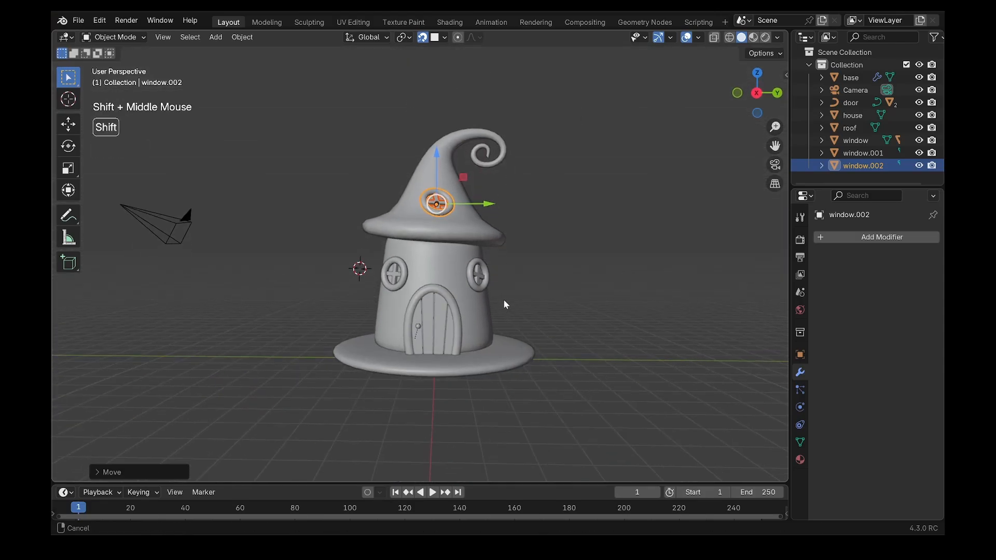
{"action": "scroll", "coordinate": [503, 299], "scroll_direction": "up", "scroll_amount": 2}
{"action": "left_click", "coordinate": [421, 39]}
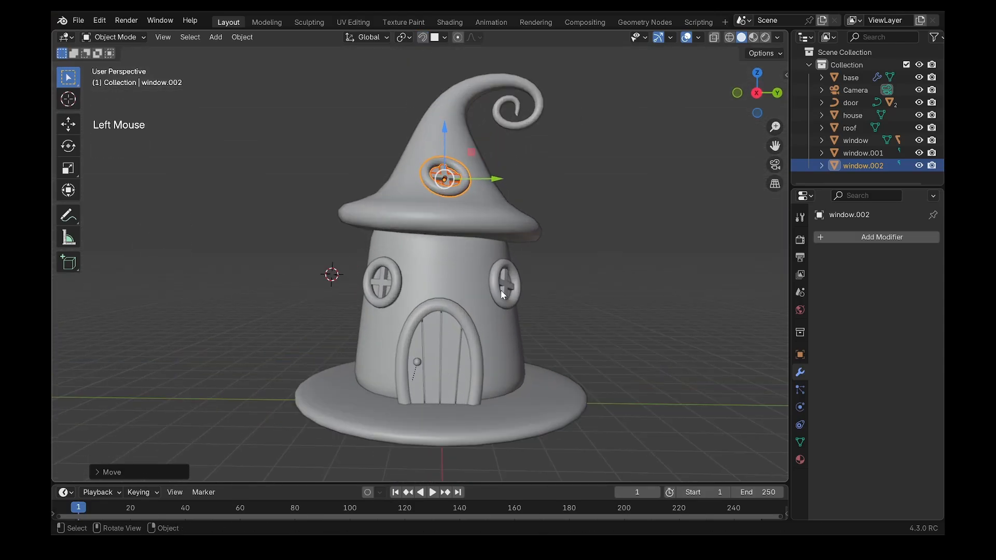
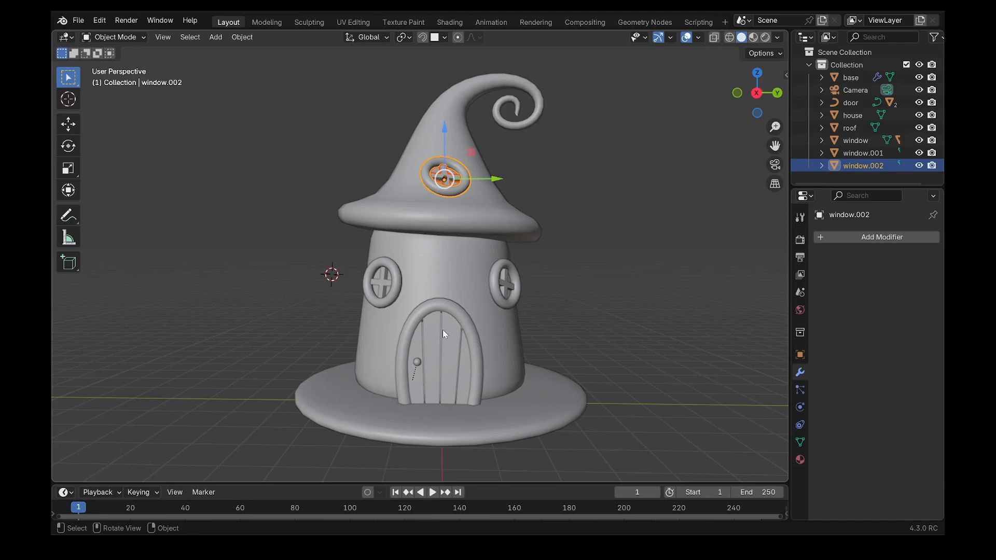
Align the active camera to a slightly elevated front view that shows the whole house.
{"action": "scroll", "coordinate": [443, 334], "scroll_direction": "down", "scroll_amount": 2}
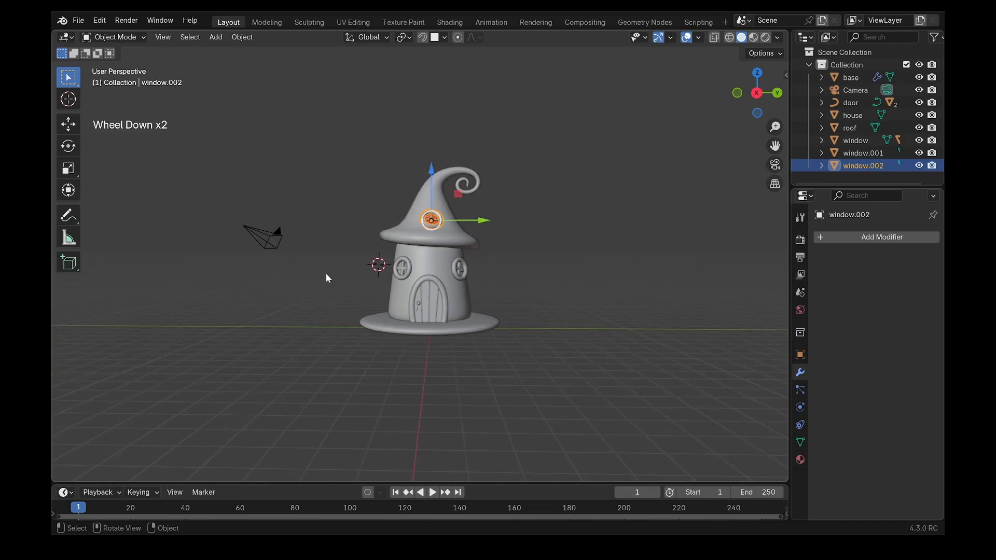
{"action": "left_click", "coordinate": [775, 164]}
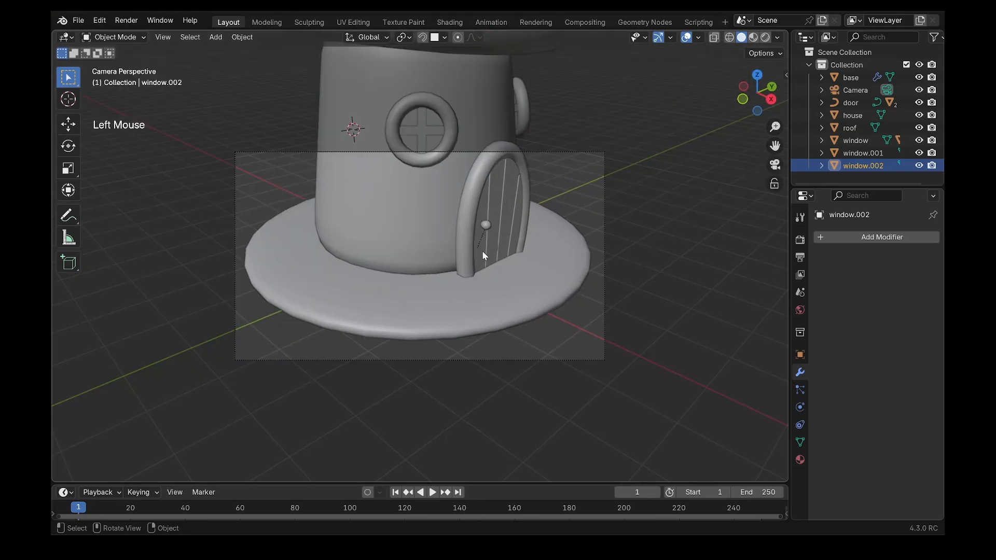
{"action": "middle_click_drag", "start_coordinate": [506, 262], "coordinate": [484, 254]}
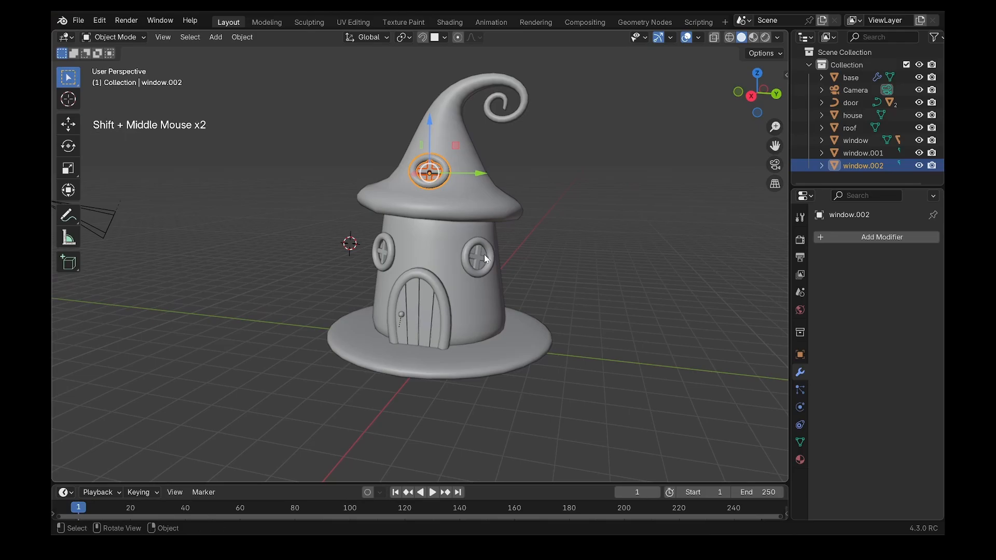
{"action": "left_click", "coordinate": [163, 38]}
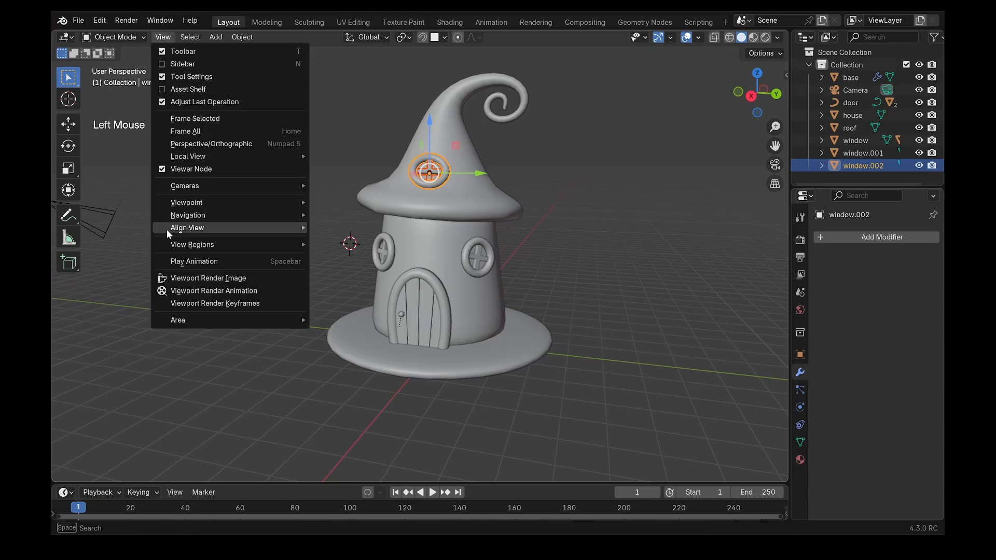
{"action": "mouse_move", "coordinate": [170, 234]}
{"action": "mouse_move", "coordinate": [349, 233]}
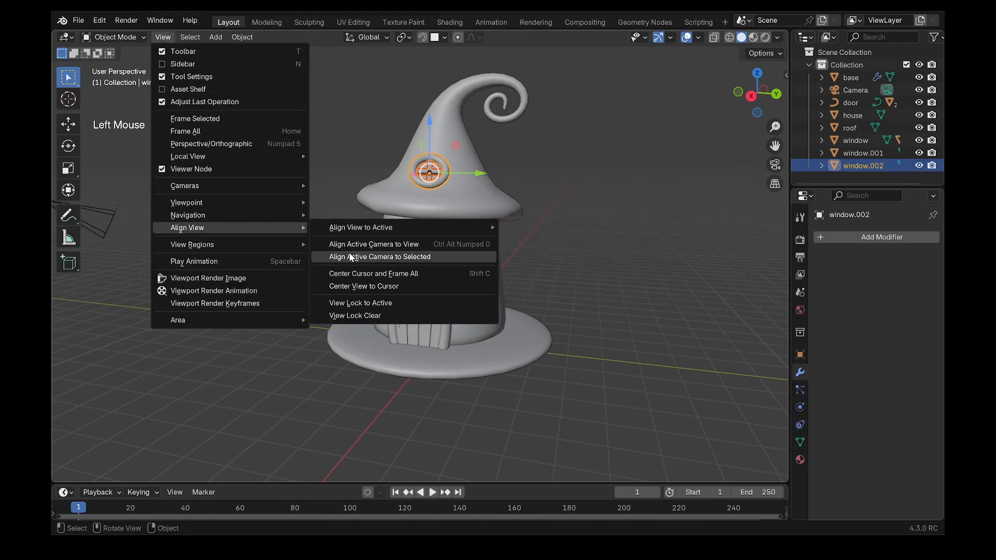
{"action": "left_click", "coordinate": [356, 244]}
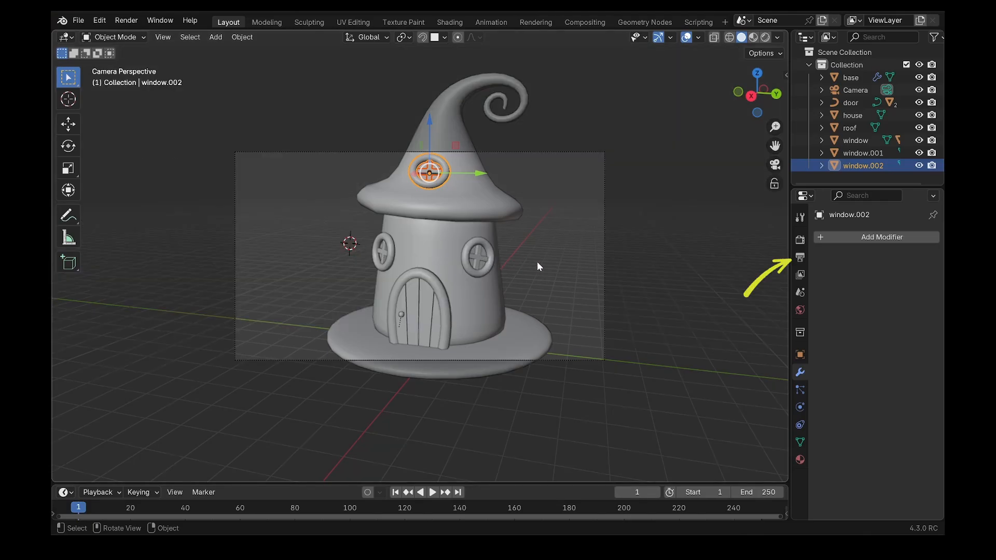
Set the render output's X resolution to 1080 px for a square frame.
{"action": "left_click", "coordinate": [799, 258]}
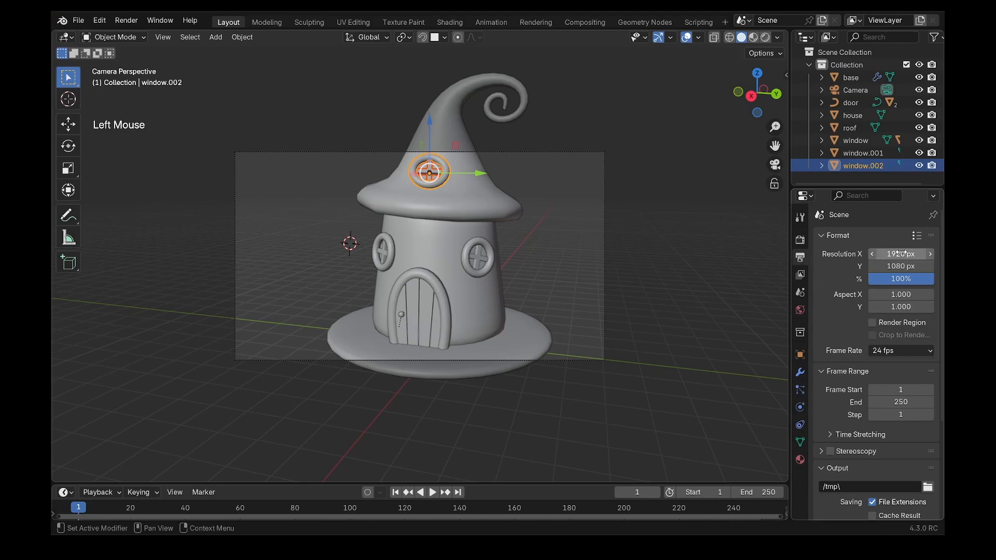
{"action": "double_click", "coordinate": [901, 254]}
{"action": "type", "text": "10"}
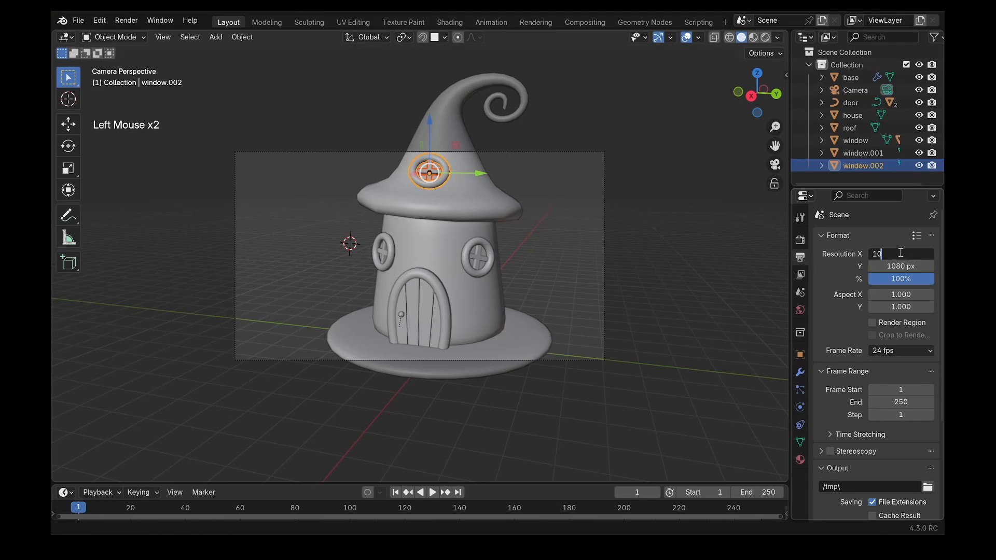
{"action": "type", "text": "80"}
{"action": "key", "text": "Return"}
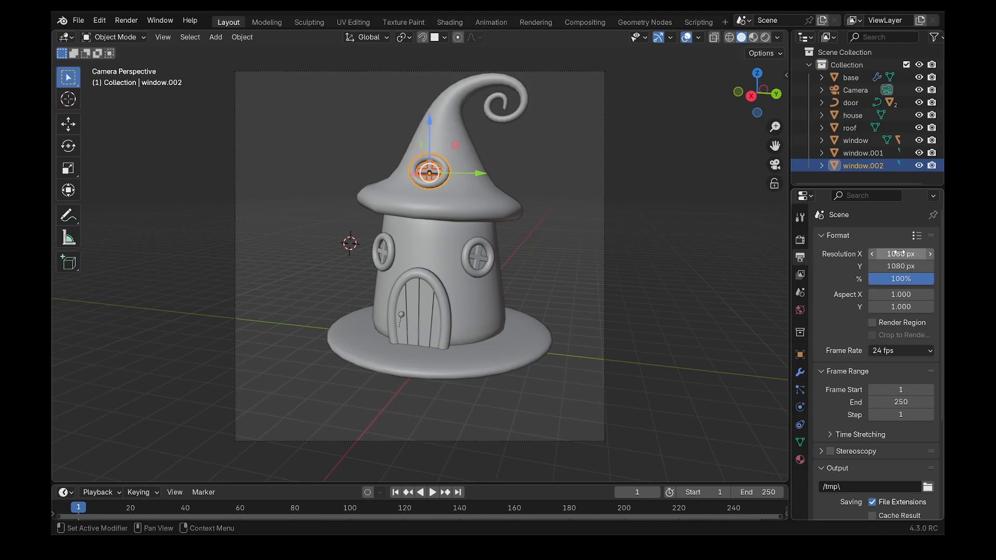
Move the camera sideways and back along its local Z axis so the whole house sits near the frame's centre.
{"action": "left_click", "coordinate": [855, 90]}
{"action": "key", "text": "g"}
{"action": "left_click", "coordinate": [589, 191]}
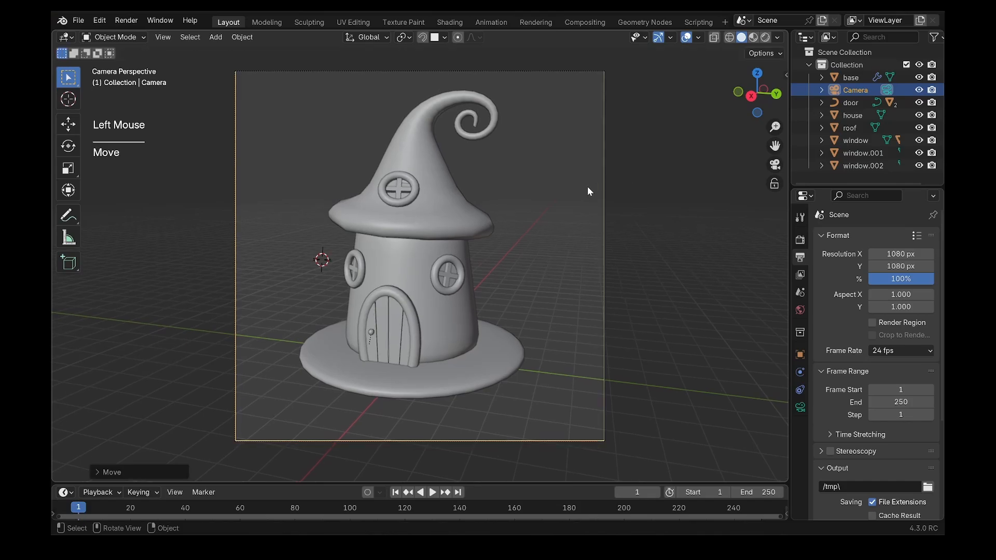
{"action": "key", "text": "g"}
{"action": "key", "text": "z"}
{"action": "key", "text": "z"}
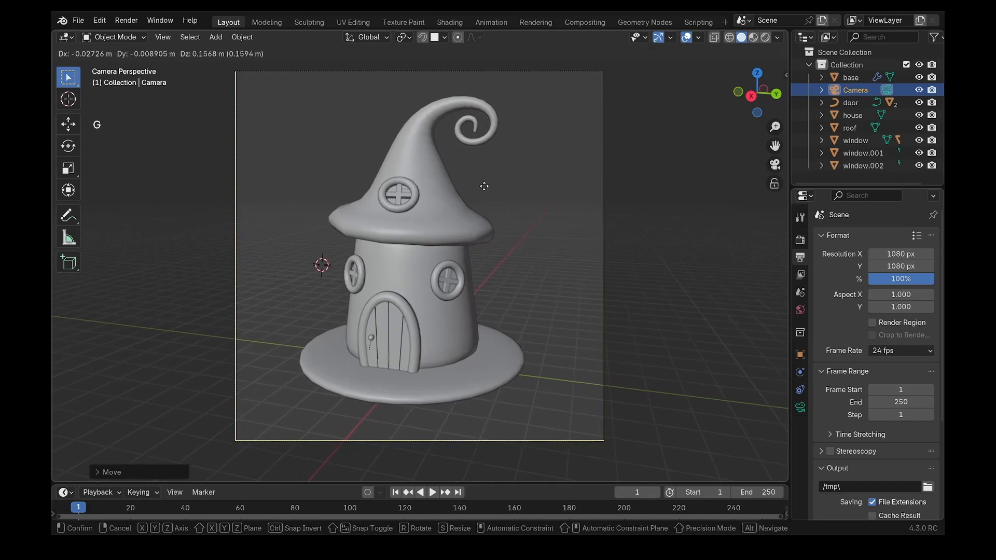
{"action": "middle_click", "coordinate": [486, 210]}
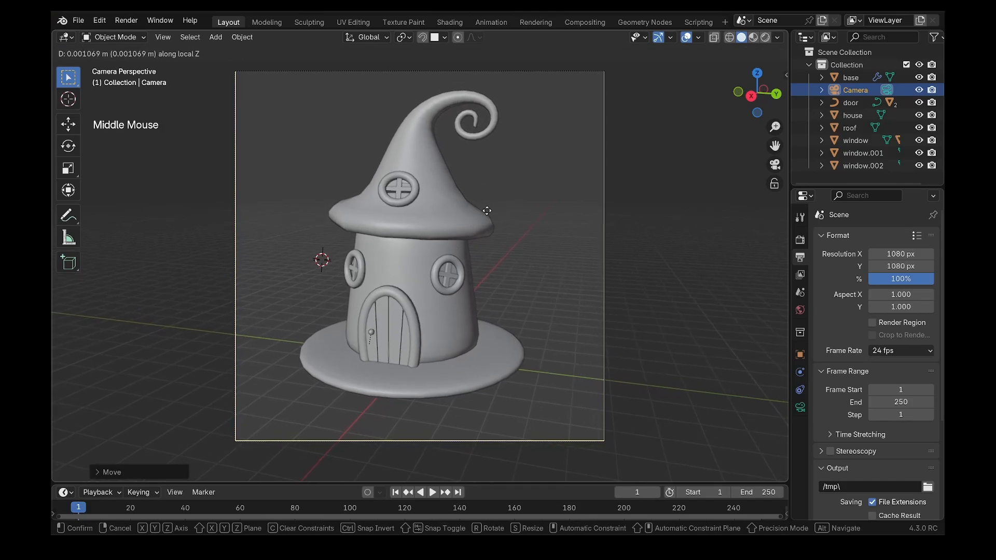
{"action": "left_click", "coordinate": [484, 240]}
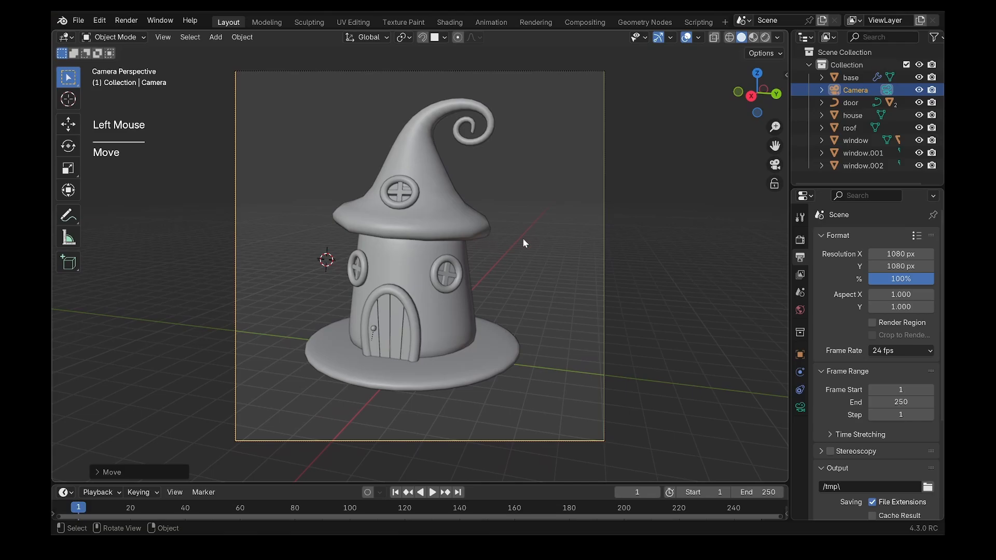
{"action": "key", "text": "g"}
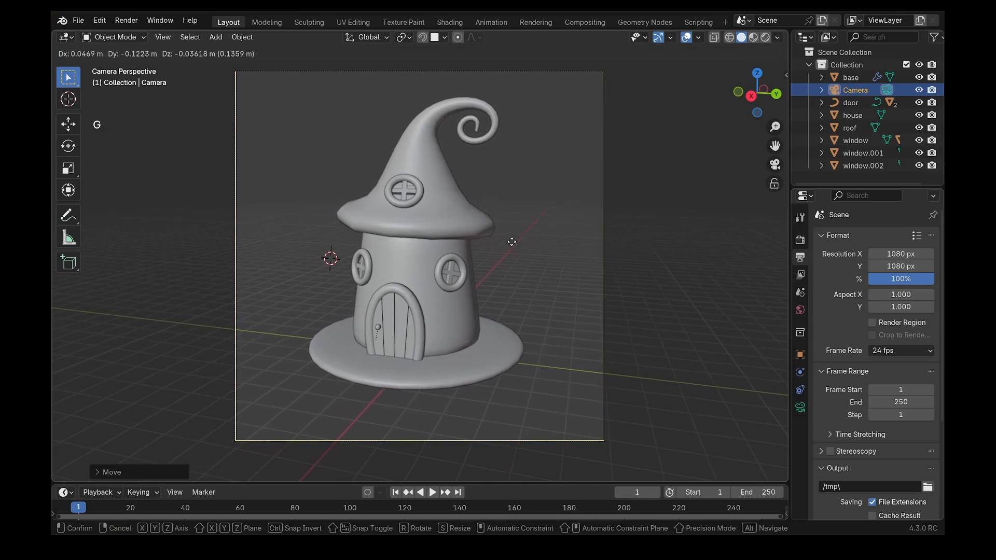
{"action": "left_click", "coordinate": [512, 247]}
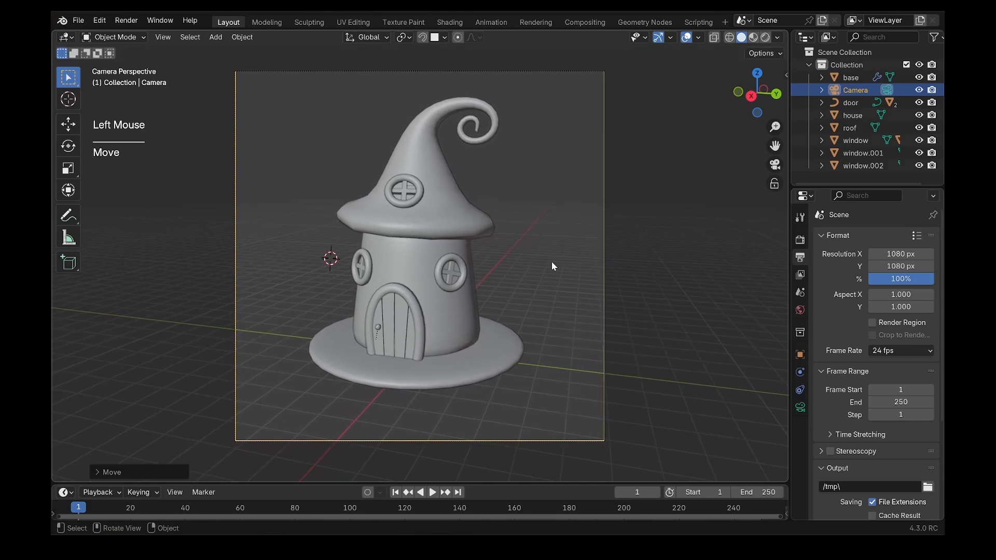
Split the 3D viewport vertically into two areas and show the camera view in the narrower one, with the frame filling it.
{"action": "scroll", "coordinate": [505, 273], "scroll_direction": "down", "scroll_amount": 2}
{"action": "middle_click_drag", "start_coordinate": [505, 273], "coordinate": [569, 282]}
{"action": "scroll", "coordinate": [474, 285], "scroll_direction": "down", "scroll_amount": 3}
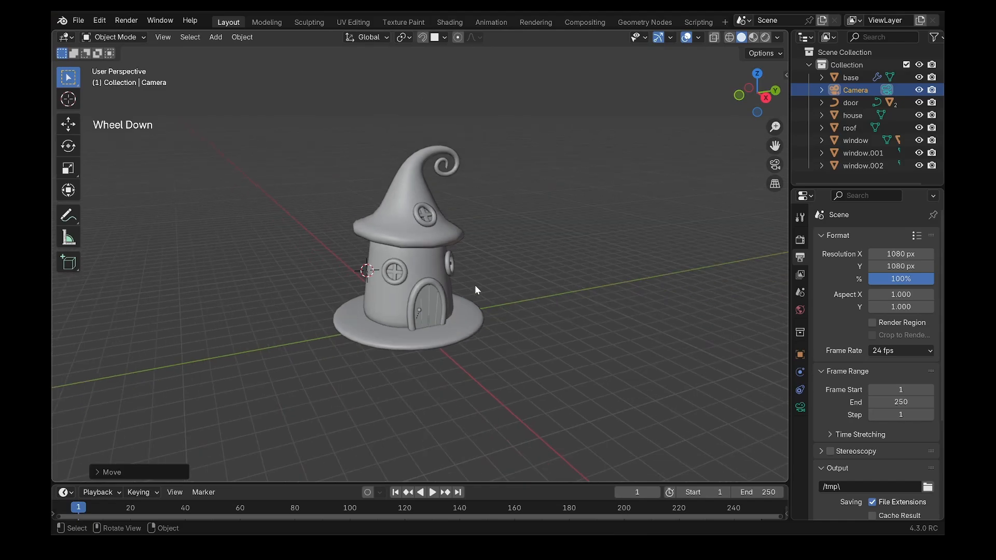
{"action": "middle_click_drag", "start_coordinate": [475, 285], "coordinate": [420, 282]}
{"action": "scroll", "coordinate": [495, 275], "scroll_direction": "up", "scroll_amount": 2}
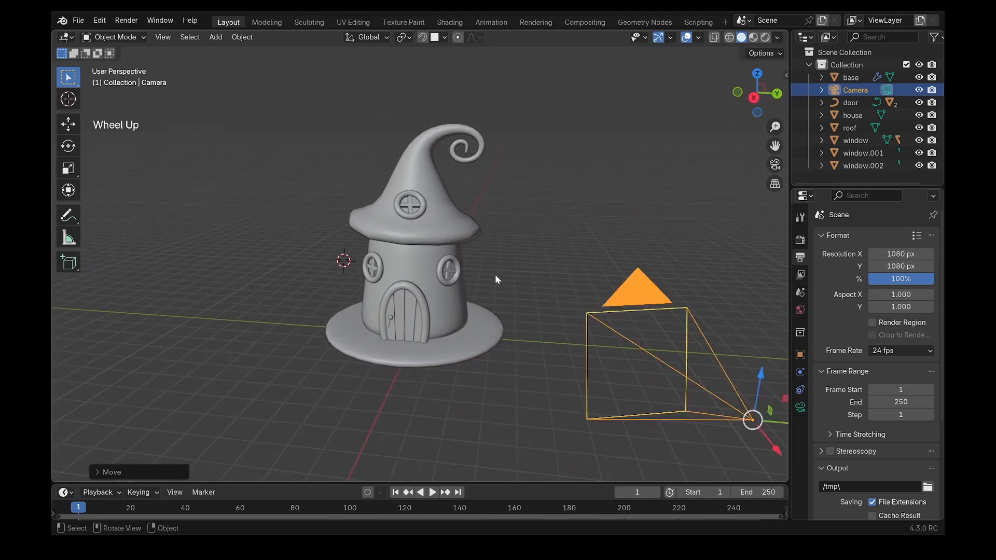
{"action": "right_click", "coordinate": [788, 251]}
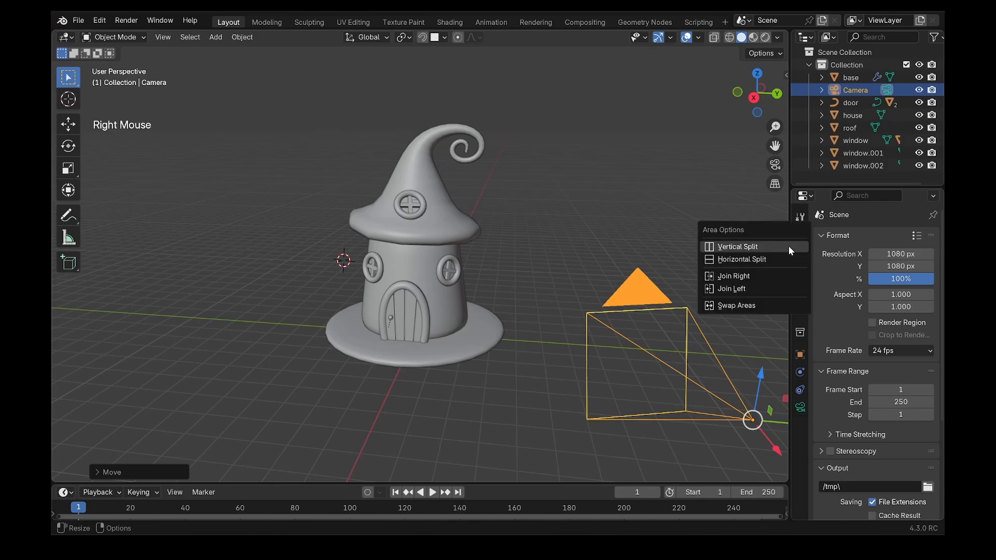
{"action": "left_click", "coordinate": [760, 246]}
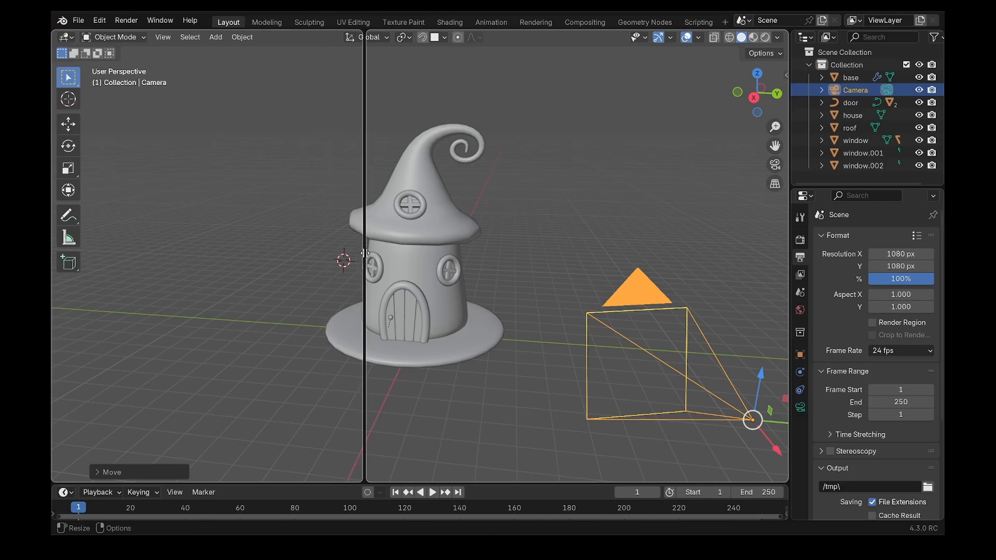
{"action": "left_click", "coordinate": [349, 254]}
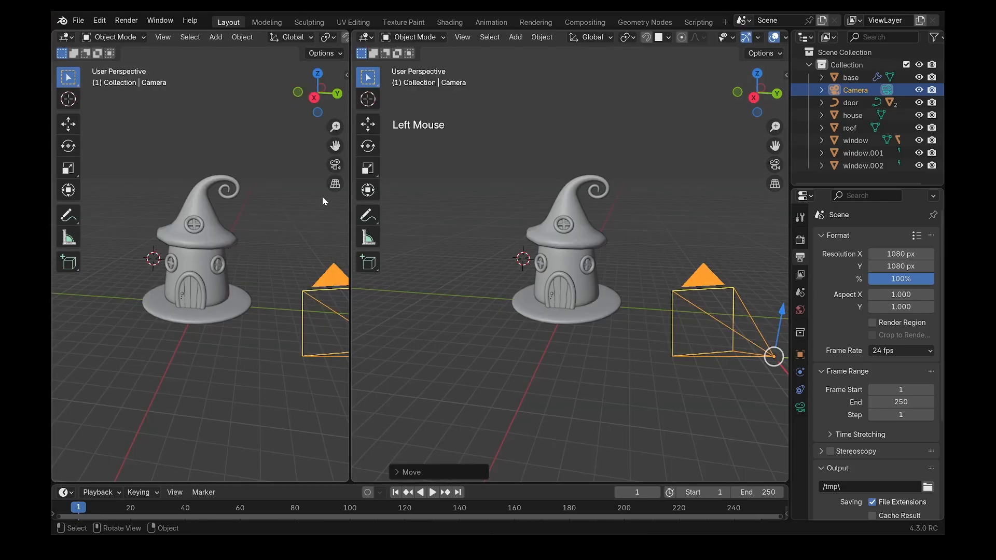
{"action": "left_click", "coordinate": [335, 164]}
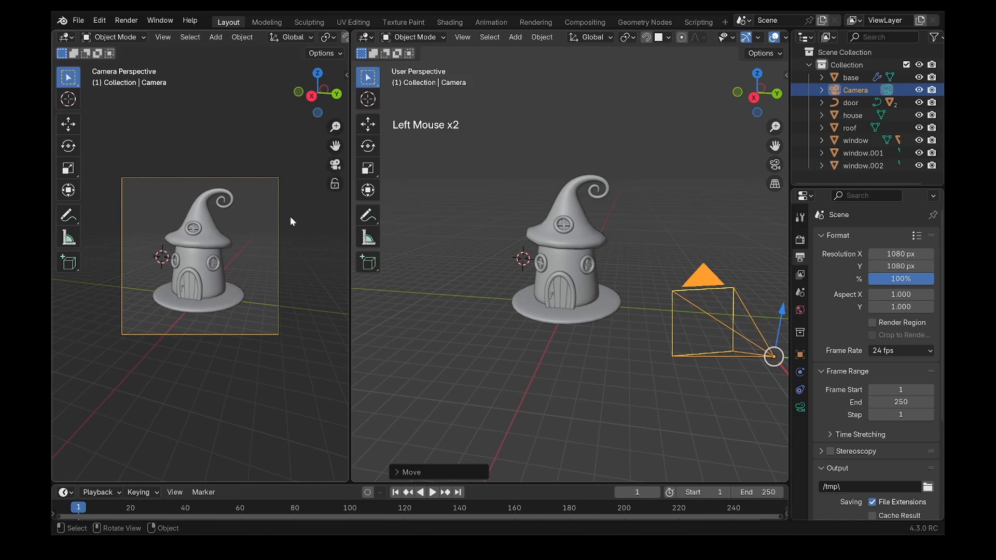
{"action": "scroll", "coordinate": [282, 264], "scroll_direction": "up", "scroll_amount": 4}
{"action": "scroll", "coordinate": [284, 264], "scroll_direction": "down", "scroll_amount": 1}
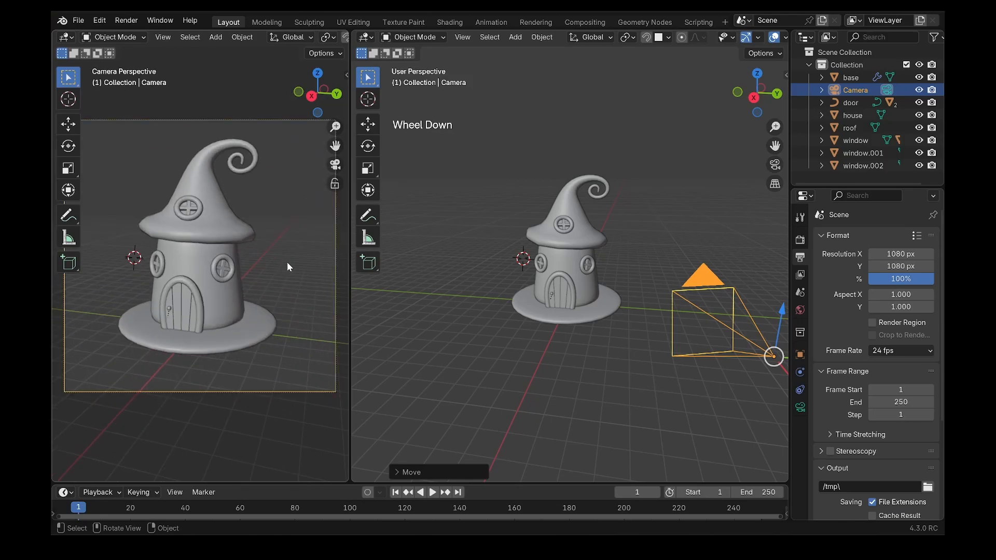
Hide the toolbar, gizmos and overlays in the camera viewport.
{"action": "key", "text": "t"}
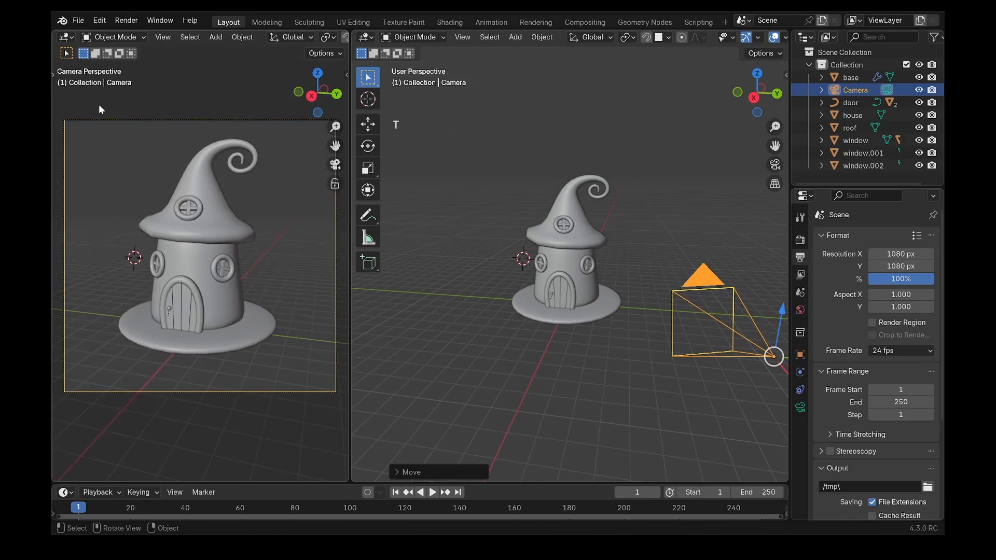
{"action": "scroll", "coordinate": [282, 38], "scroll_direction": "down", "scroll_amount": 2}
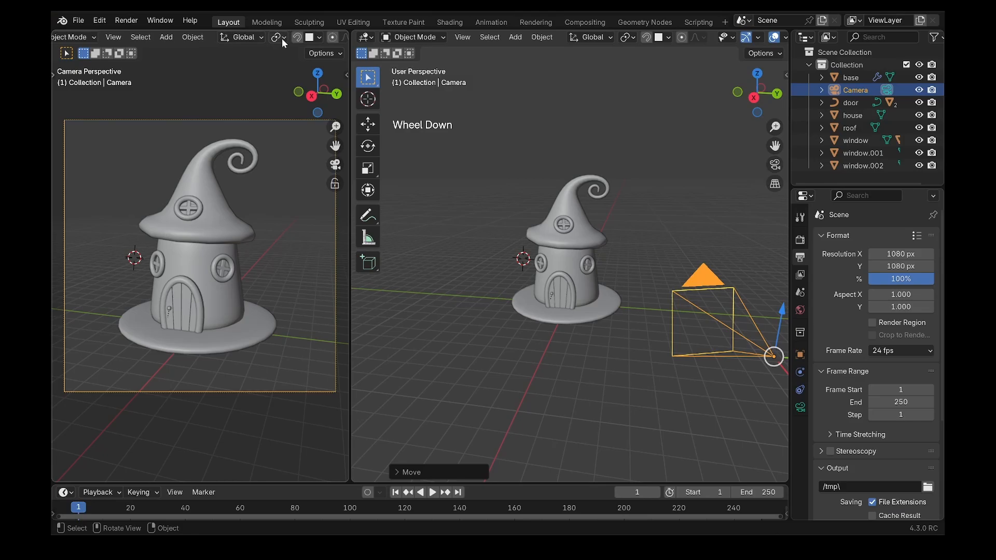
{"action": "scroll", "coordinate": [282, 38], "scroll_direction": "down", "scroll_amount": 3}
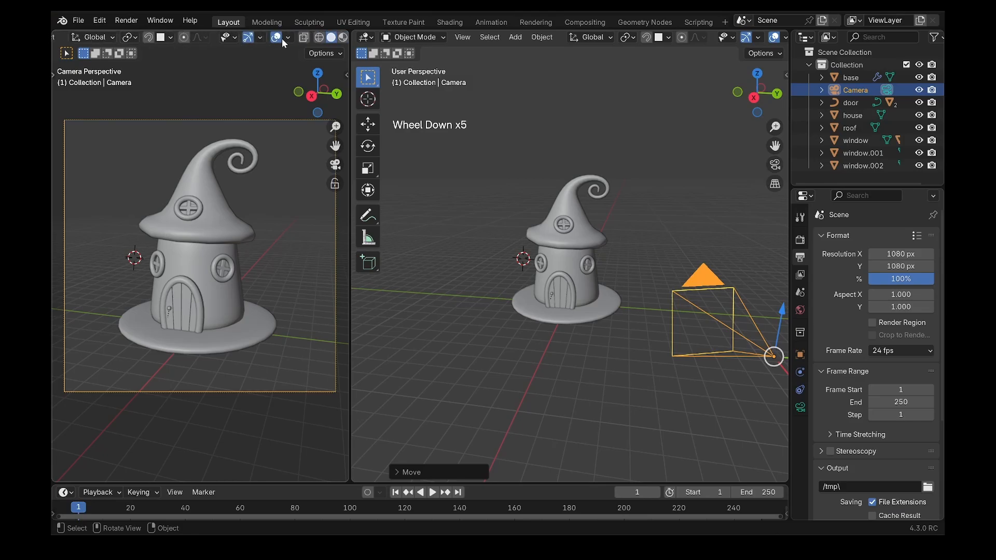
{"action": "left_click", "coordinate": [248, 37]}
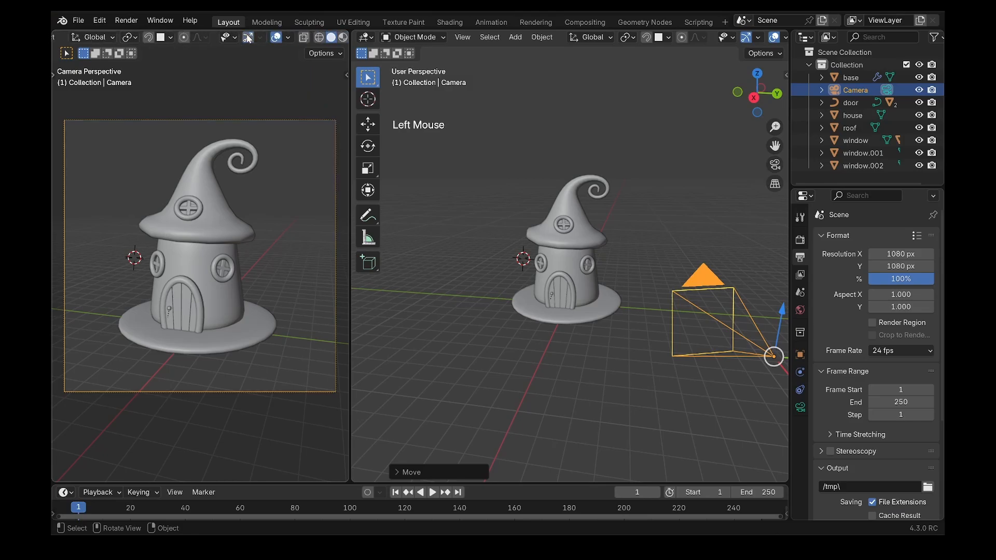
{"action": "left_click", "coordinate": [275, 39]}
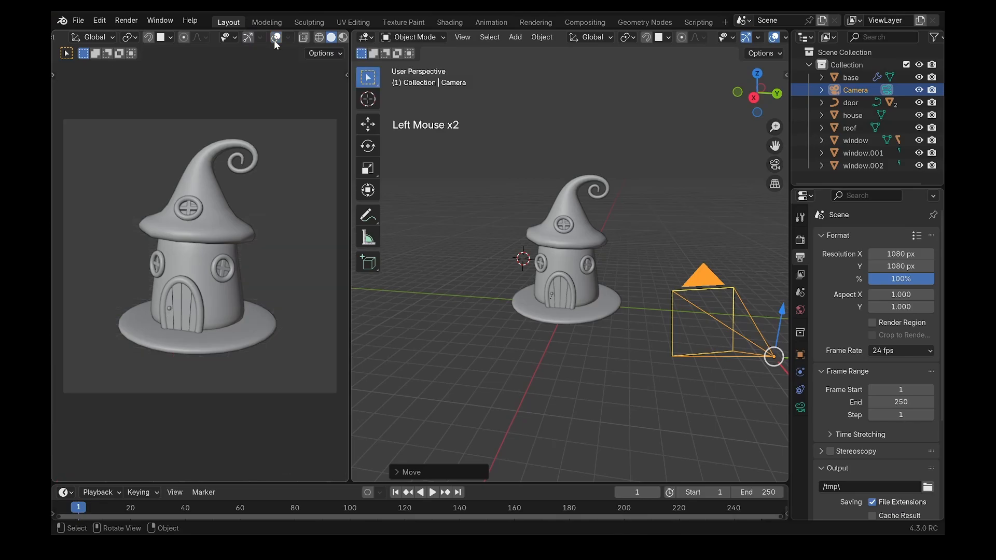
{"action": "scroll", "coordinate": [263, 46], "scroll_direction": "down", "scroll_amount": 5}
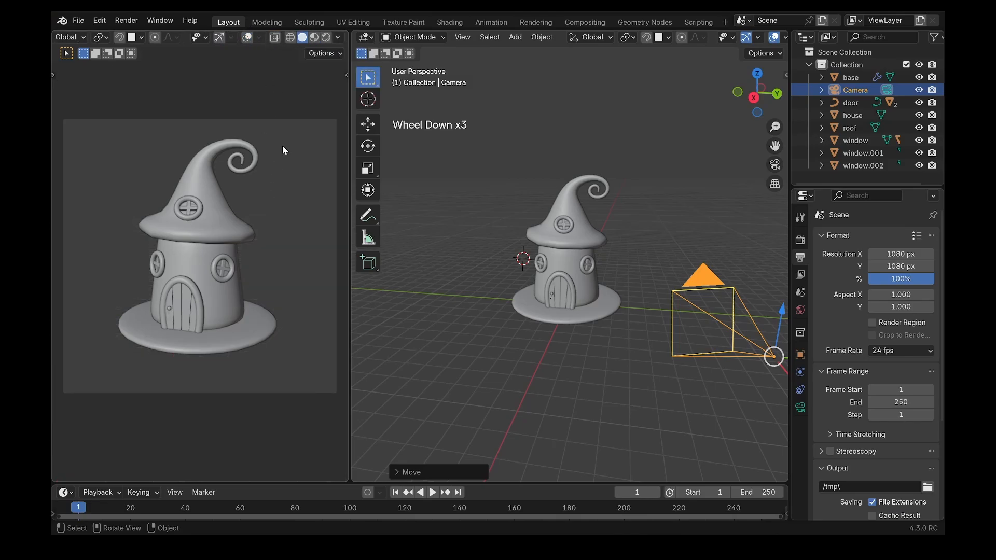
Place the 3D cursor on the base beside the door's knob side, add a cube there and scale it down to stone size.
{"action": "scroll", "coordinate": [579, 261], "scroll_direction": "up", "scroll_amount": 2}
{"action": "middle_click_drag", "start_coordinate": [579, 260], "coordinate": [513, 308]}
{"action": "scroll", "coordinate": [507, 314], "scroll_direction": "up", "scroll_amount": 3}
{"action": "right_click", "coordinate": [499, 306], "text": "shift"}
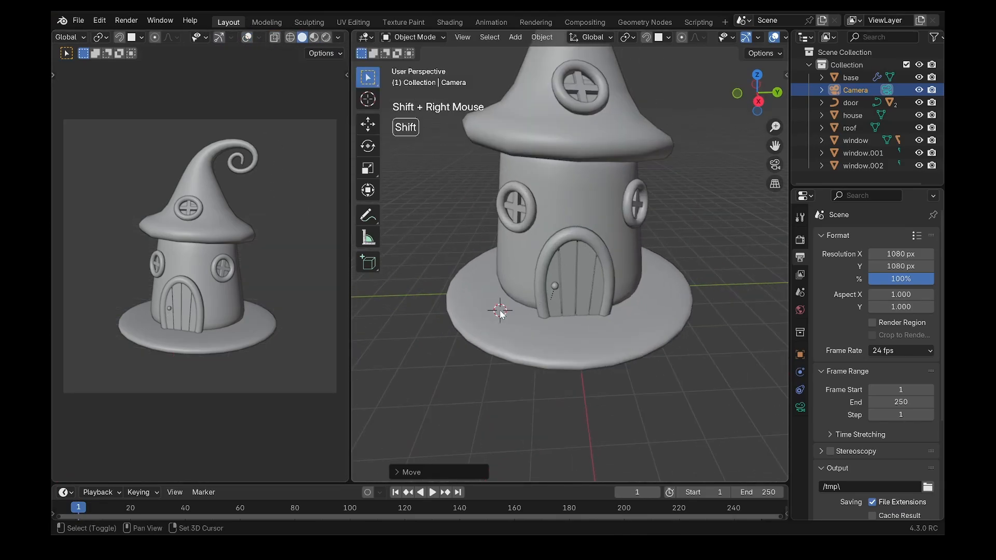
{"action": "key", "text": "shift+a"}
{"action": "mouse_move", "coordinate": [496, 307]}
{"action": "mouse_move", "coordinate": [485, 291]}
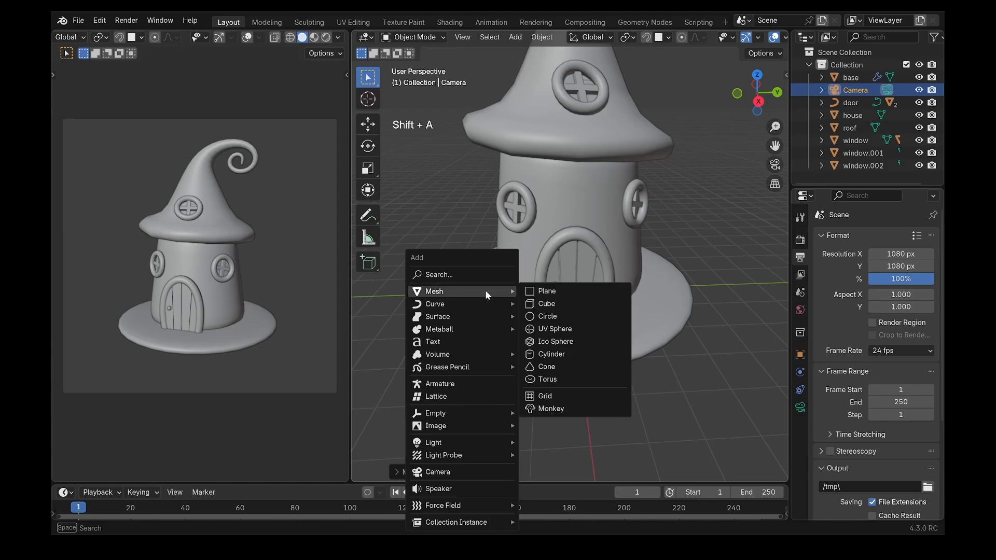
{"action": "left_click", "coordinate": [544, 305]}
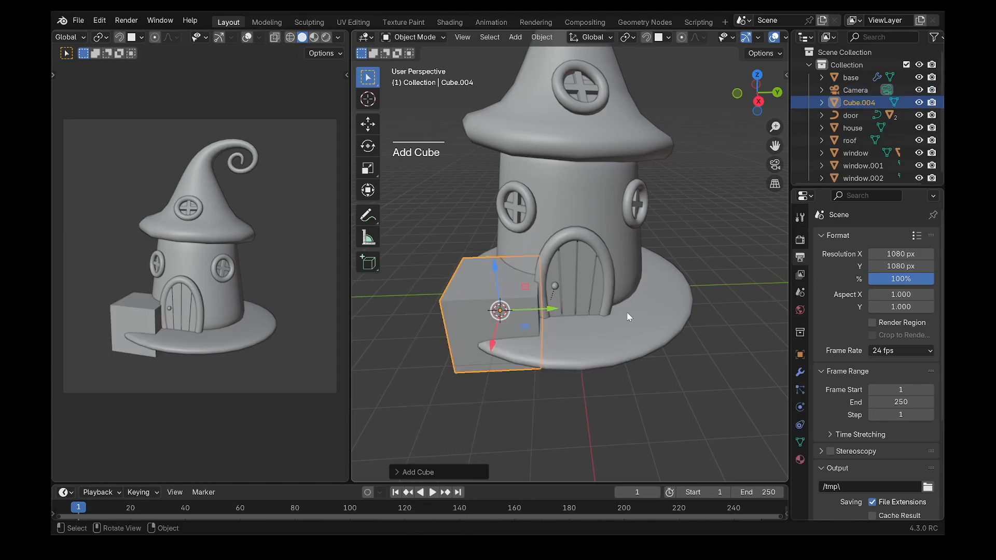
{"action": "key", "text": "s"}
{"action": "left_click", "coordinate": [506, 322]}
Round the small cube with a level 2 subdivision and smooth shading, and raise it slightly so it rests on the base.
{"action": "middle_click_drag", "start_coordinate": [506, 323], "coordinate": [467, 348], "text": "shift"}
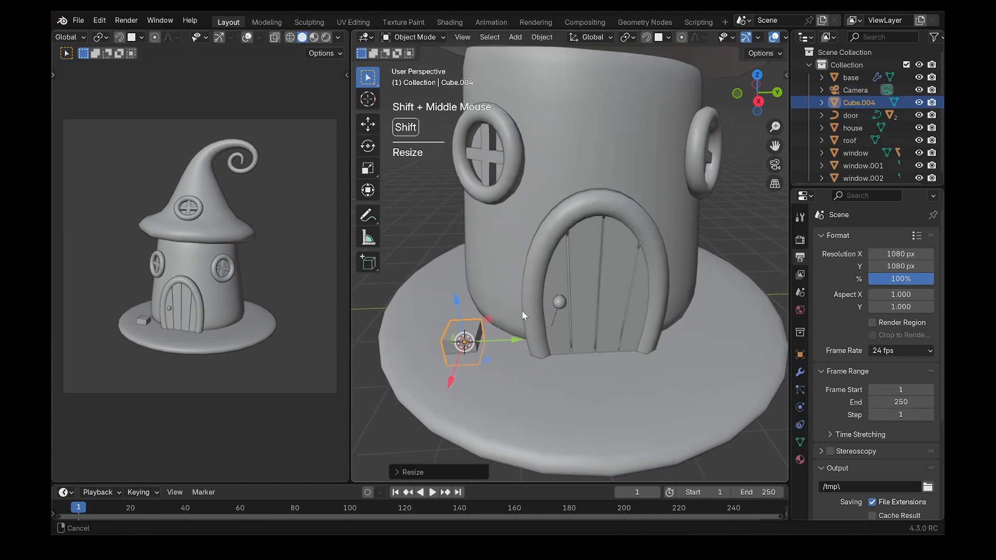
{"action": "scroll", "coordinate": [506, 336], "scroll_direction": "up", "scroll_amount": 2}
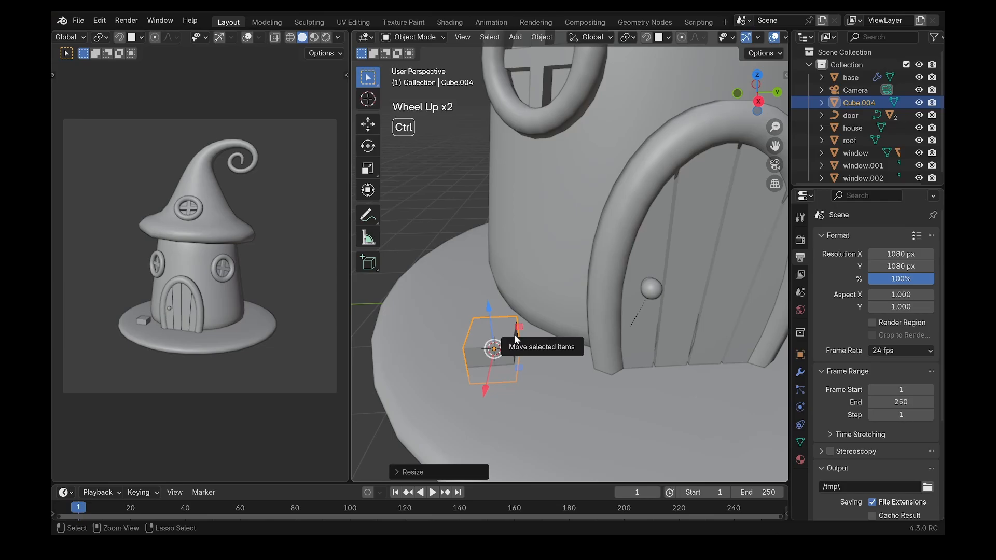
{"action": "key", "text": "ctrl+2"}
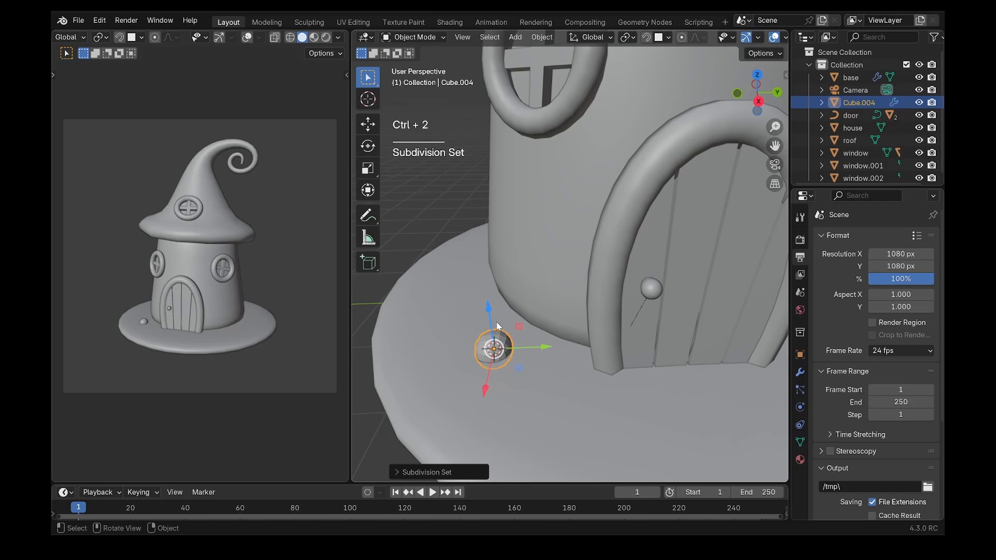
{"action": "left_click_drag", "start_coordinate": [497, 325], "coordinate": [497, 321]}
{"action": "middle_click_drag", "start_coordinate": [496, 320], "coordinate": [511, 318]}
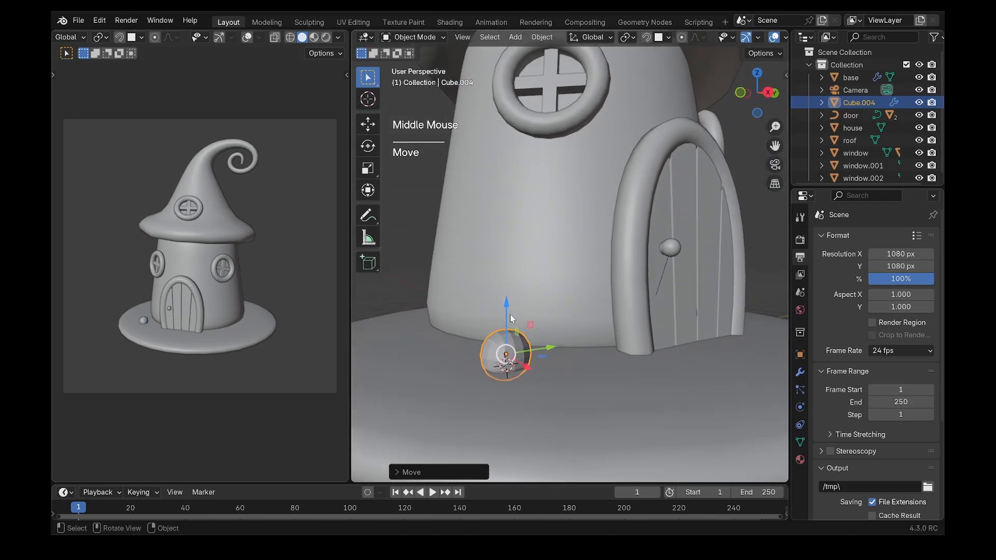
{"action": "left_click_drag", "start_coordinate": [511, 318], "coordinate": [511, 311]}
{"action": "right_click", "coordinate": [503, 325]}
{"action": "left_click", "coordinate": [491, 291]}
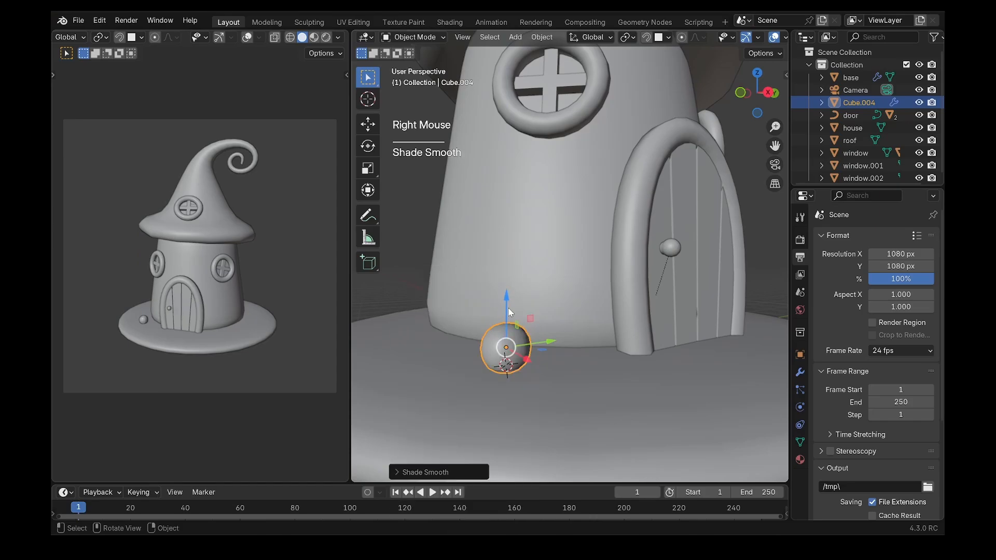
Make a linked duplicate of the stone next to it on the horizontal plane, stretch it along Z and raise it slightly.
{"action": "middle_click_drag", "start_coordinate": [515, 322], "coordinate": [488, 363]}
{"action": "key", "text": "alt+d"}
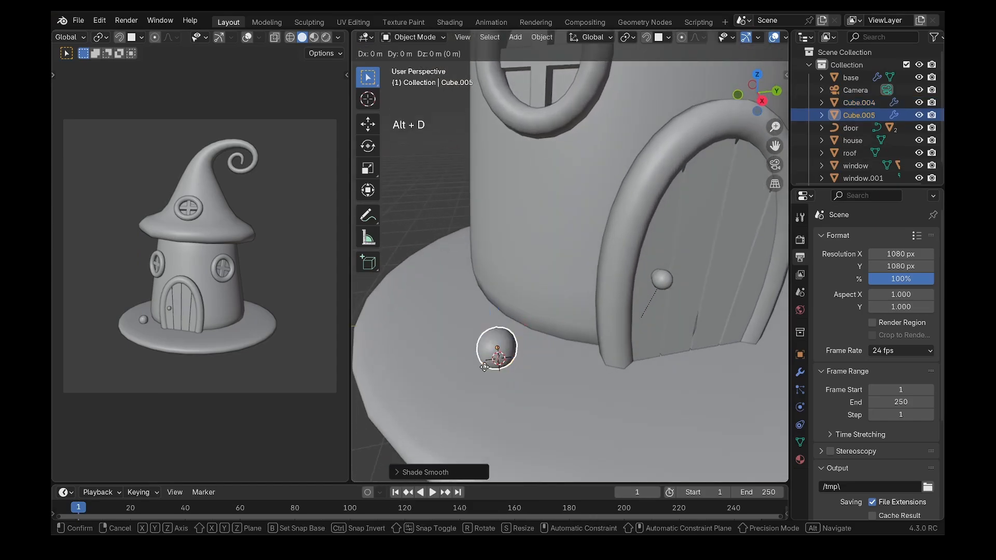
{"action": "key", "text": "shift+z"}
{"action": "left_click", "coordinate": [534, 338]}
{"action": "key", "text": "s"}
{"action": "key", "text": "z"}
{"action": "left_click", "coordinate": [527, 321]}
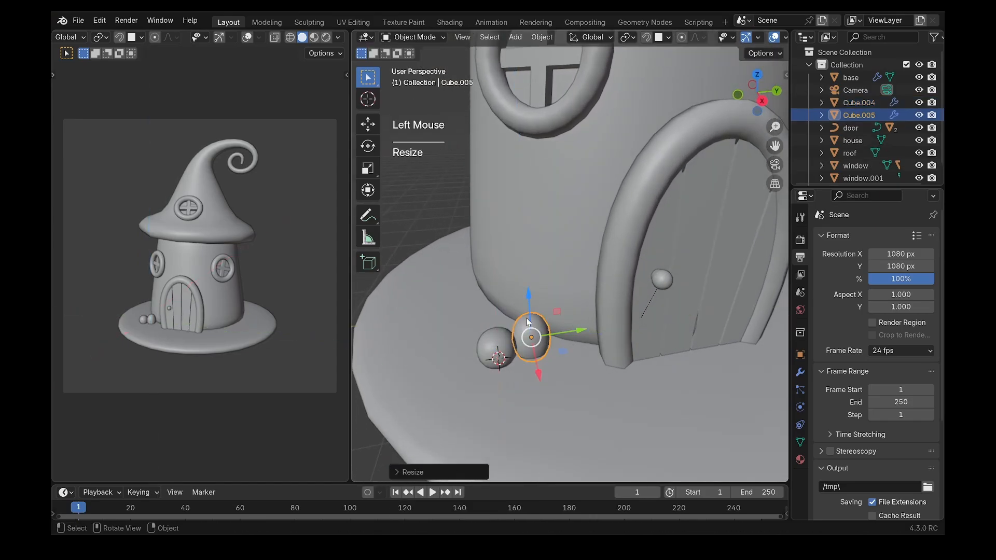
{"action": "left_click_drag", "start_coordinate": [527, 322], "coordinate": [528, 307]}
Make a linked duplicate of the oval stone in front of it, rotate it freely, scale it down and shift it along Y.
{"action": "key", "text": "alt+d"}
{"action": "key", "text": "s"}
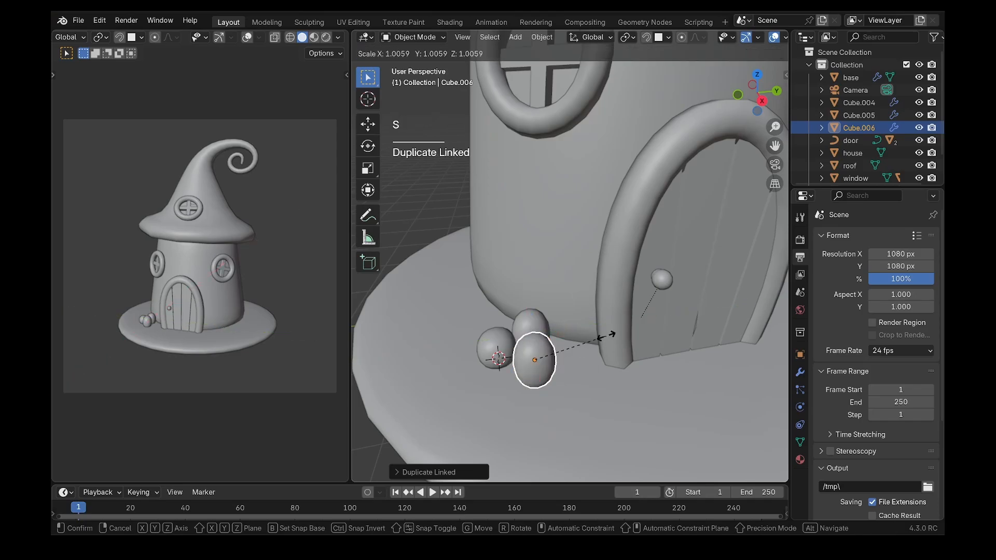
{"action": "left_click", "coordinate": [579, 348]}
{"action": "key", "text": "r"}
{"action": "key", "text": "r"}
{"action": "left_click", "coordinate": [557, 373]}
{"action": "key", "text": "s"}
{"action": "left_click", "coordinate": [595, 347]}
{"action": "left_click_drag", "start_coordinate": [584, 352], "coordinate": [590, 351]}
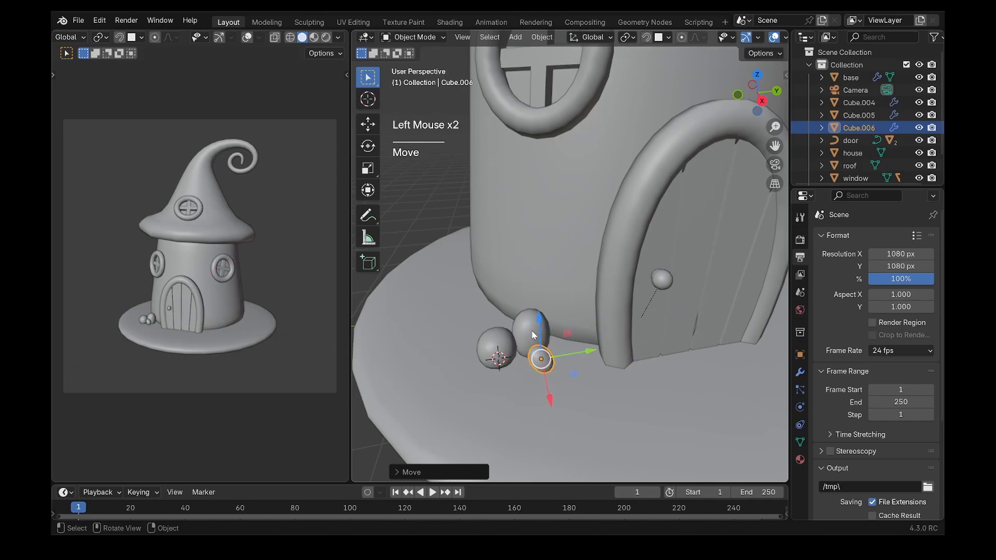
Make a linked duplicate of all three stones and move it horizontally to the other side of the door.
{"action": "left_click", "coordinate": [531, 333], "text": "shift"}
{"action": "left_click", "coordinate": [497, 344], "text": "shift"}
{"action": "scroll", "coordinate": [519, 342], "scroll_direction": "down", "scroll_amount": 2}
{"action": "middle_click_drag", "start_coordinate": [520, 342], "coordinate": [441, 375], "text": "shift"}
{"action": "key", "text": "alt+d"}
{"action": "key", "text": "shift+z"}
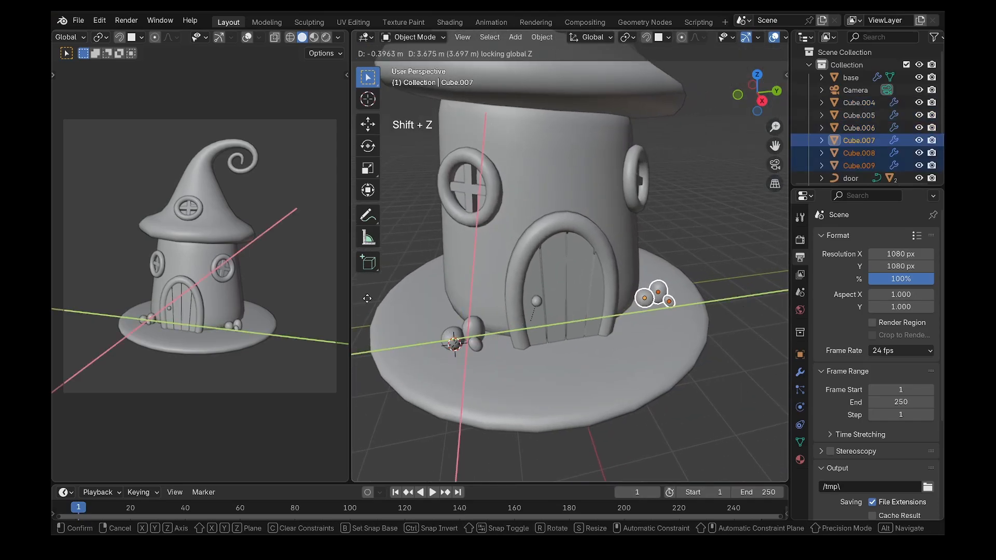
{"action": "left_click", "coordinate": [367, 299]}
Rotate the copied stone cluster about Z, shift it along Y, and move its large round stone along X toward the house wall.
{"action": "middle_click_drag", "start_coordinate": [646, 344], "coordinate": [582, 345]}
{"action": "middle_click_drag", "start_coordinate": [582, 345], "coordinate": [607, 347], "text": "shift"}
{"action": "scroll", "coordinate": [644, 347], "scroll_direction": "up", "scroll_amount": 2}
{"action": "key", "text": "r"}
{"action": "key", "text": "z"}
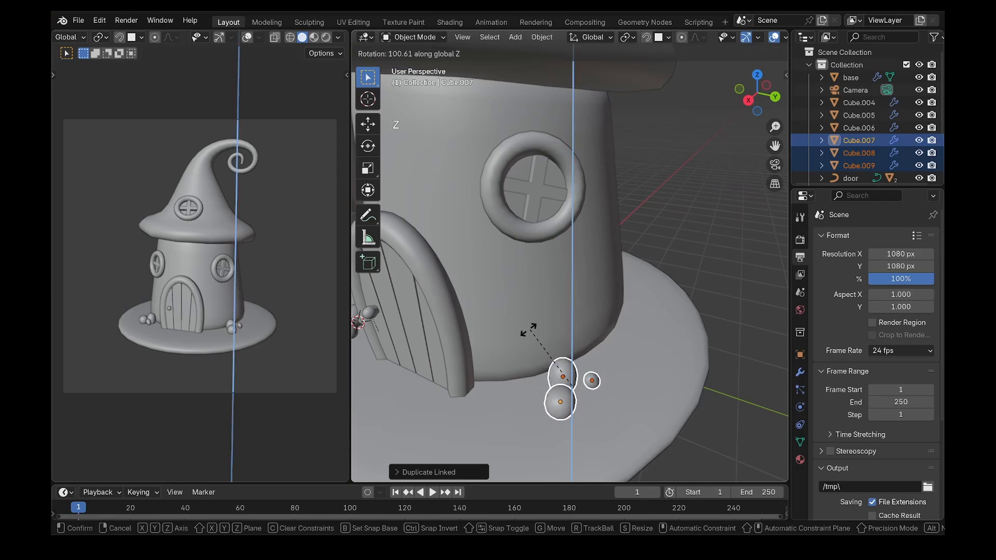
{"action": "left_click", "coordinate": [493, 373]}
{"action": "left_click_drag", "start_coordinate": [624, 405], "coordinate": [610, 402]}
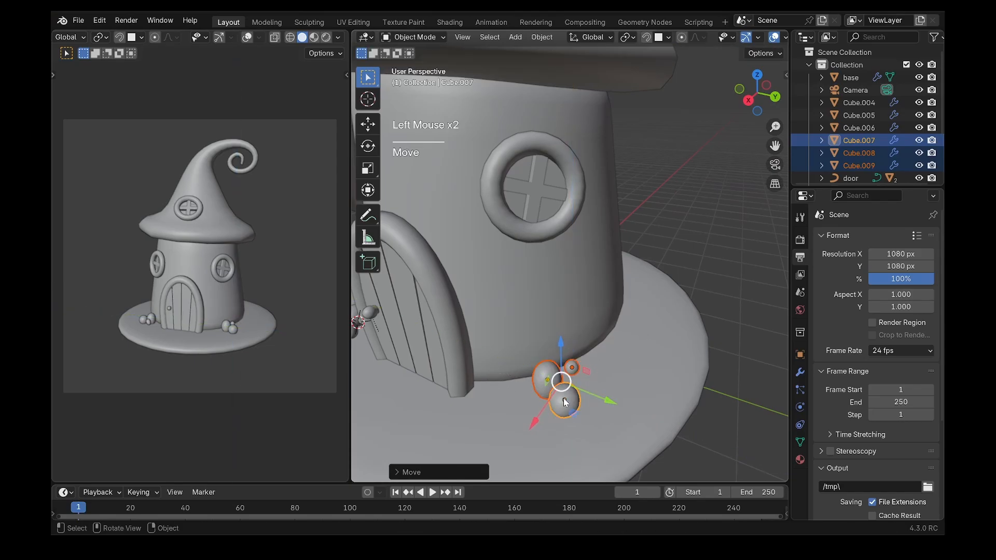
{"action": "left_click", "coordinate": [564, 398]}
{"action": "left_click_drag", "start_coordinate": [537, 442], "coordinate": [546, 428]}
Flatten the copied cluster's oval stone along Z and lower it onto the base.
{"action": "left_click", "coordinate": [546, 376]}
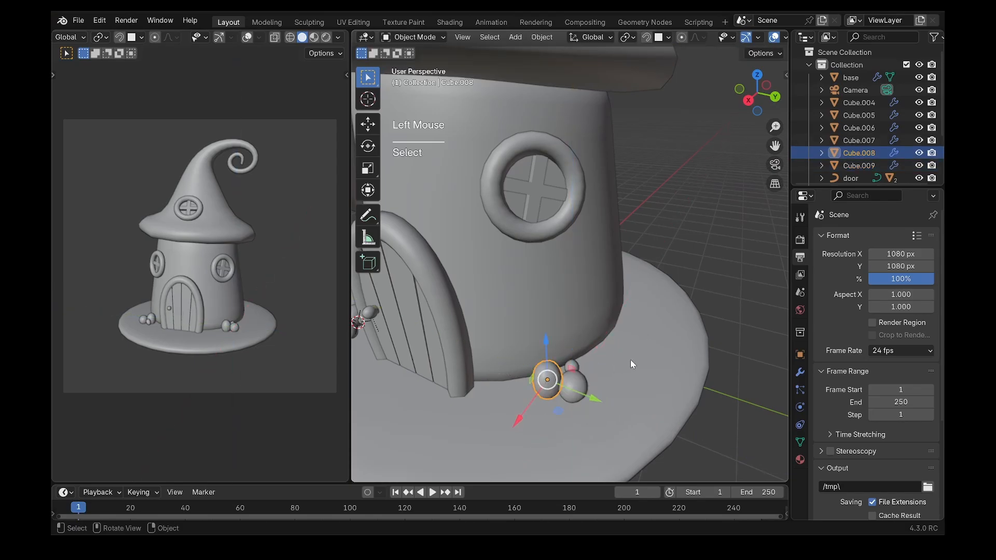
{"action": "key", "text": "s"}
{"action": "key", "text": "z"}
{"action": "left_click", "coordinate": [577, 368]}
{"action": "middle_click_drag", "start_coordinate": [577, 369], "coordinate": [580, 309]}
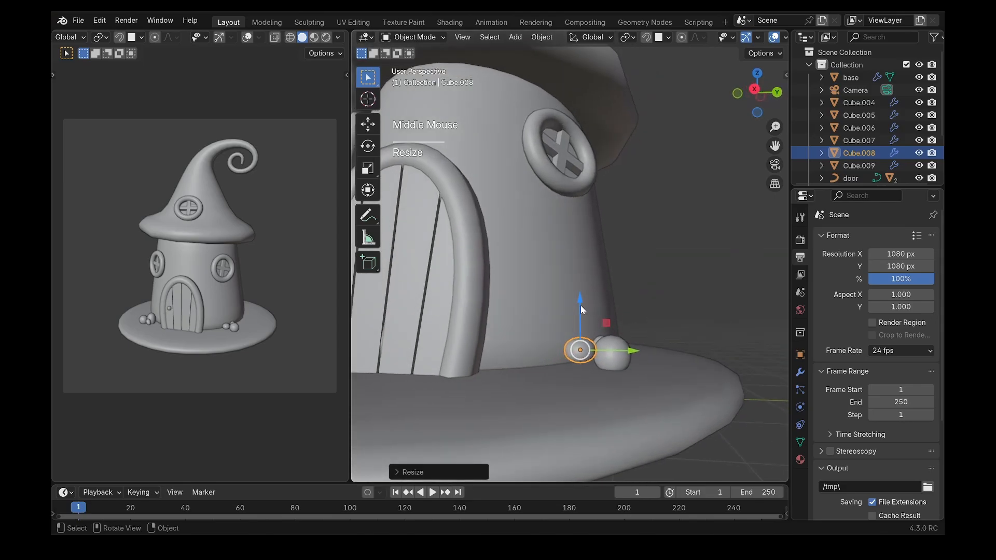
{"action": "left_click_drag", "start_coordinate": [580, 306], "coordinate": [581, 317]}
{"action": "middle_click_drag", "start_coordinate": [673, 355], "coordinate": [650, 372]}
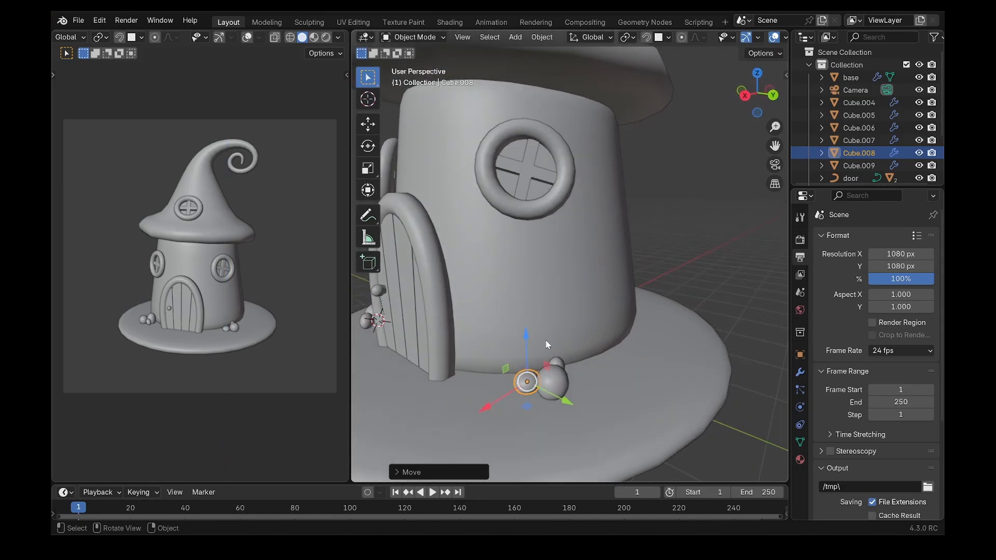
Select all rocks sharing the same object data and batch rename them, replacing "cube" with "rock".
{"action": "middle_click_drag", "start_coordinate": [547, 343], "coordinate": [607, 327]}
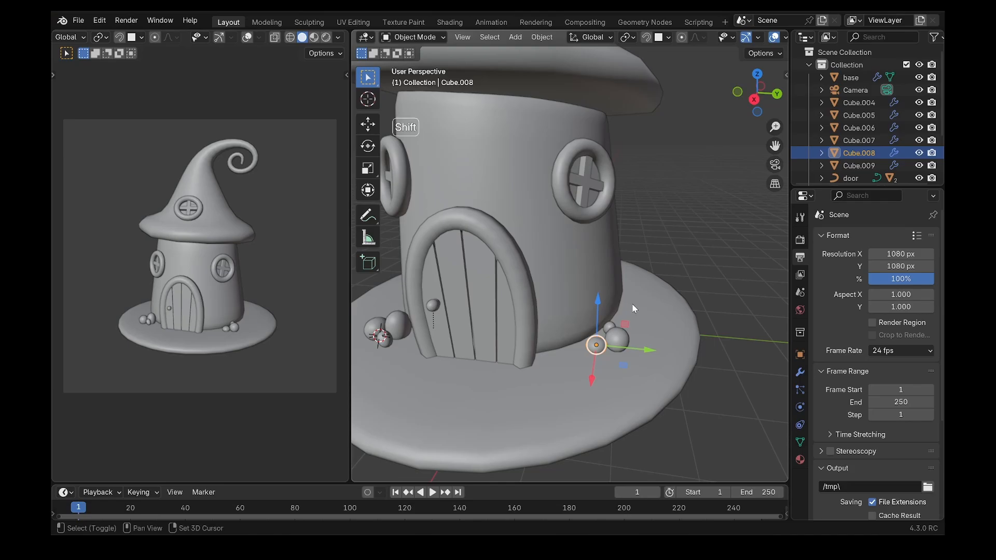
{"action": "key", "text": "shift+l"}
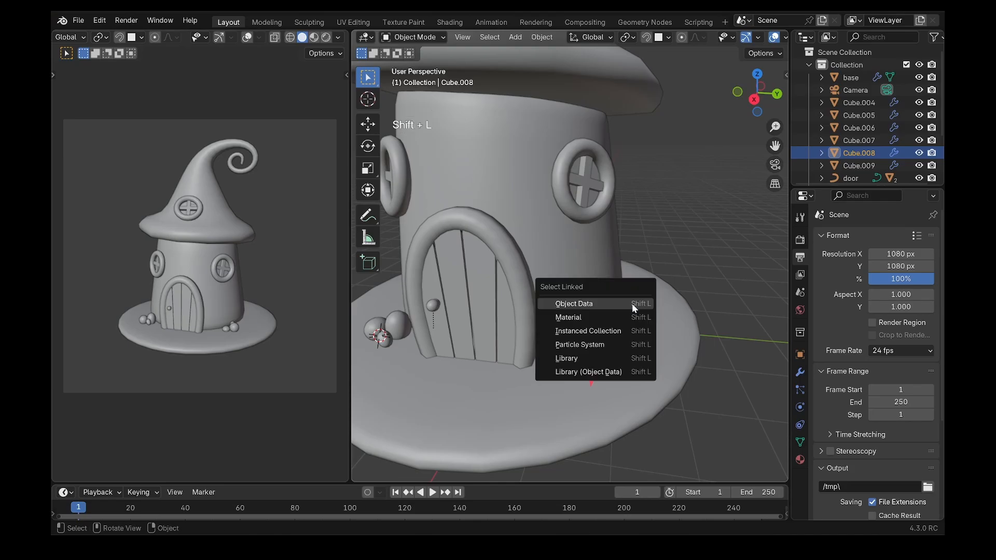
{"action": "left_click", "coordinate": [631, 304]}
{"action": "scroll", "coordinate": [632, 303], "scroll_direction": "down", "scroll_amount": 2}
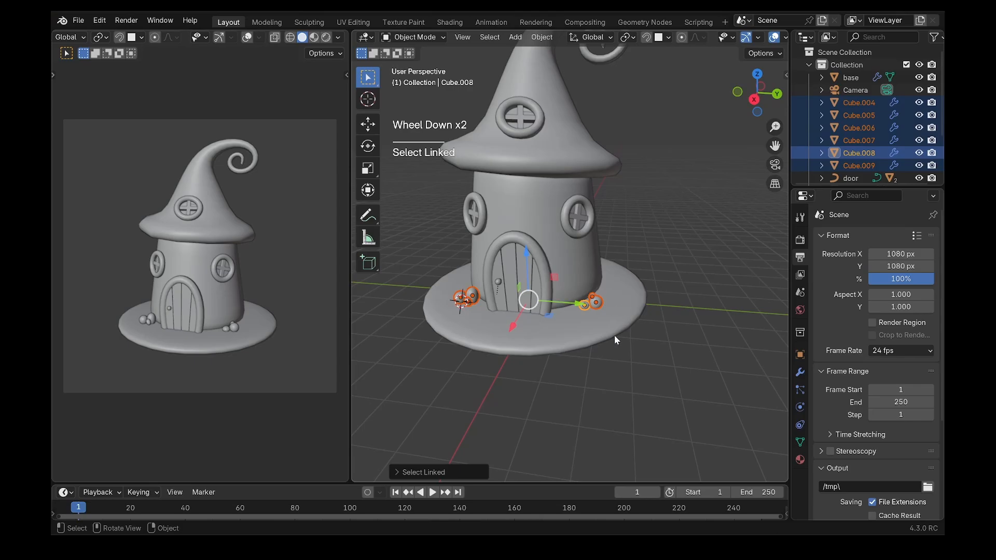
{"action": "scroll", "coordinate": [577, 293], "scroll_direction": "up", "scroll_amount": 5}
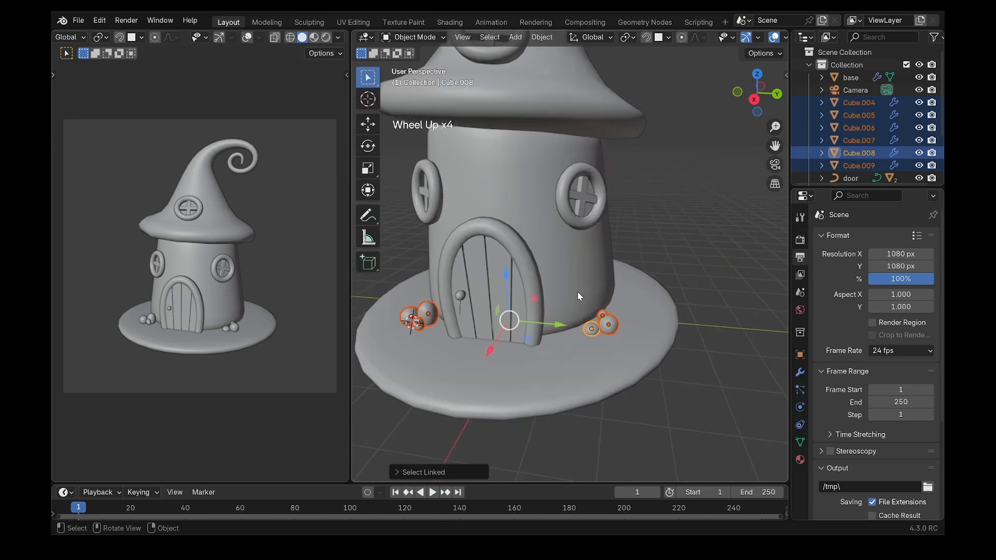
{"action": "key", "text": "ctrl+F2"}
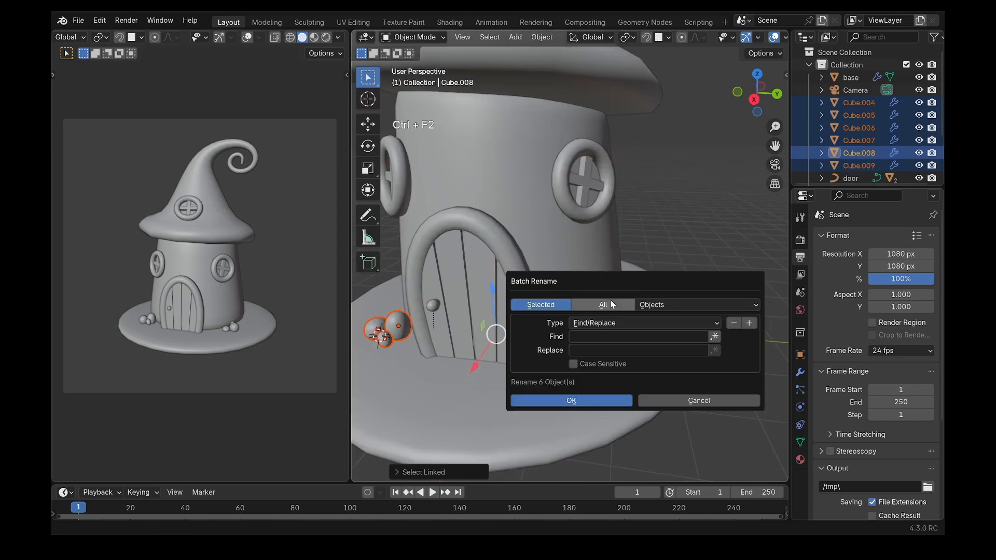
{"action": "left_click_drag", "start_coordinate": [637, 279], "coordinate": [631, 190]}
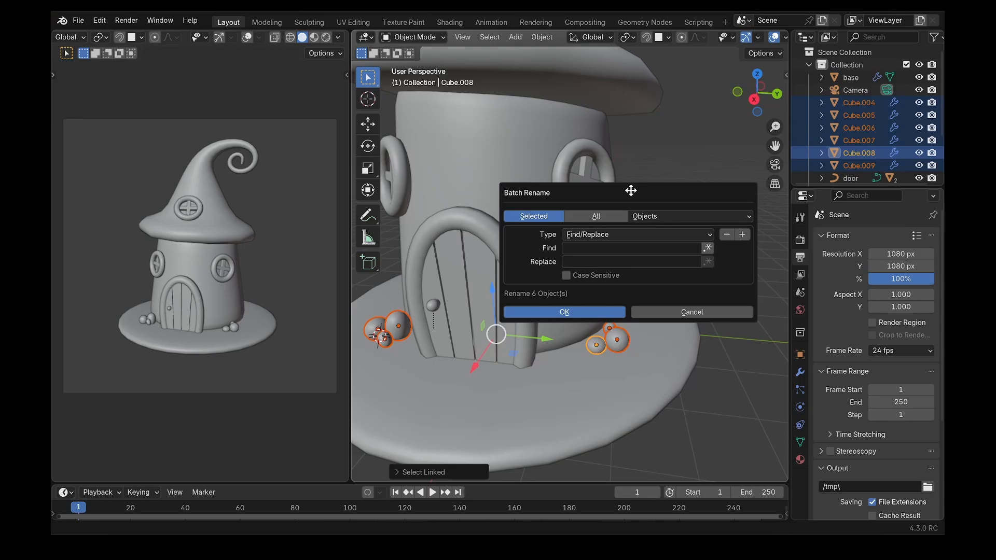
{"action": "left_click", "coordinate": [615, 249]}
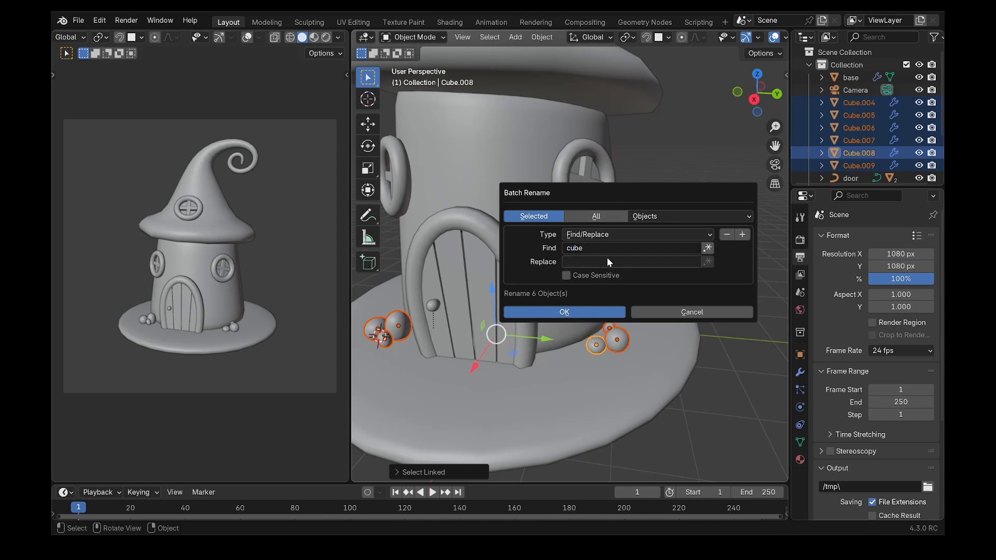
{"action": "key", "text": "Tab"}
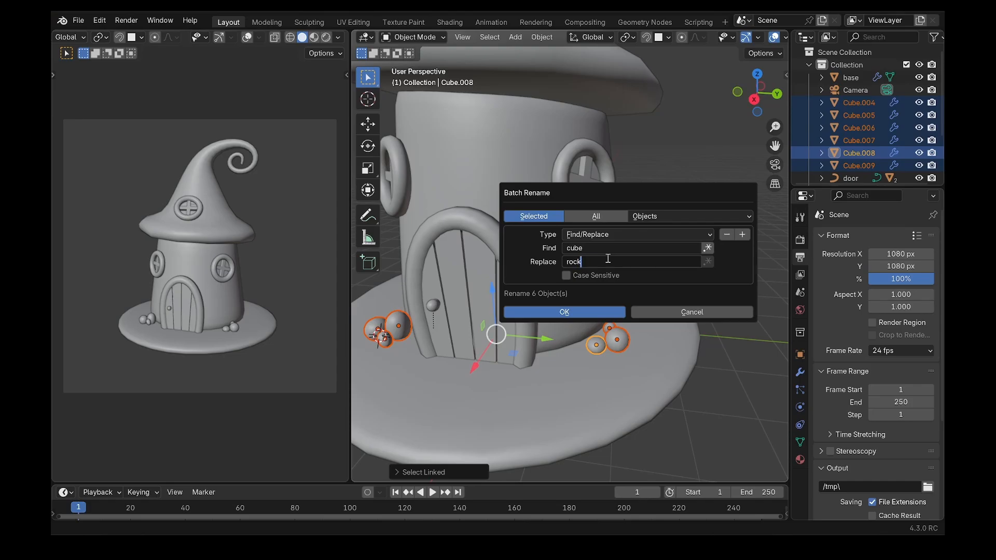
{"action": "left_click", "coordinate": [574, 311]}
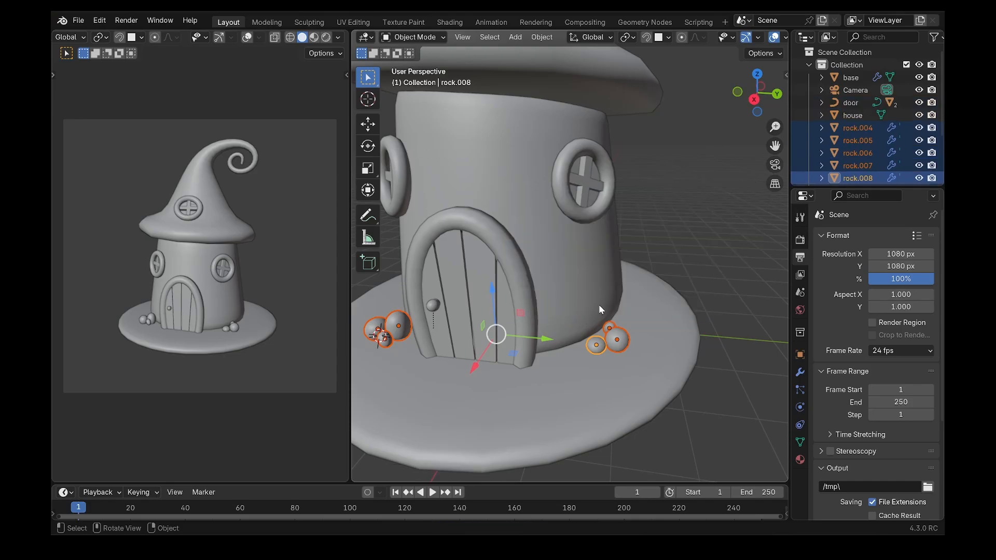
Move the selected rocks into a new collection named "rocks".
{"action": "key", "text": "m"}
{"action": "left_click", "coordinate": [582, 306]}
{"action": "type", "text": "rocks"}
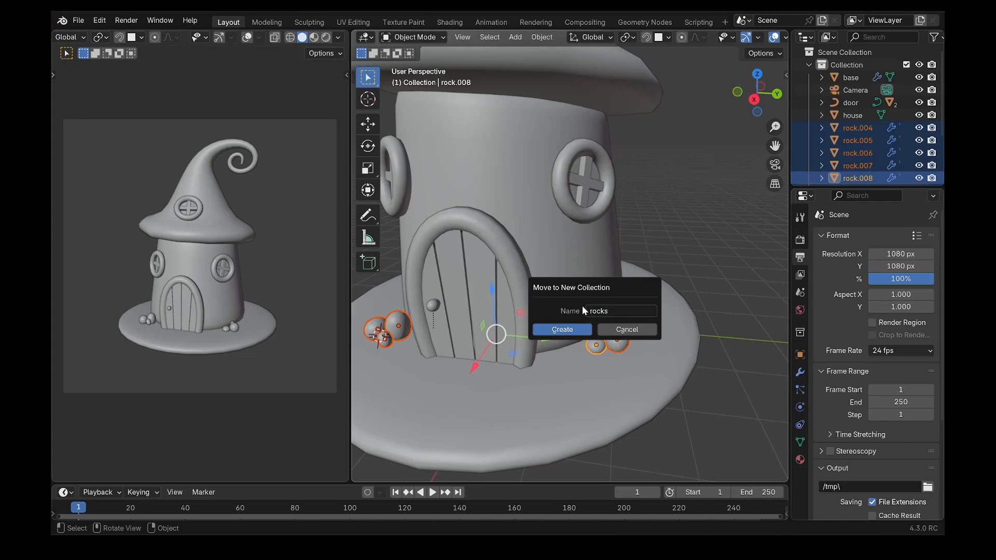
{"action": "key", "text": "Return"}
{"action": "scroll", "coordinate": [856, 165], "scroll_direction": "down", "scroll_amount": 2}
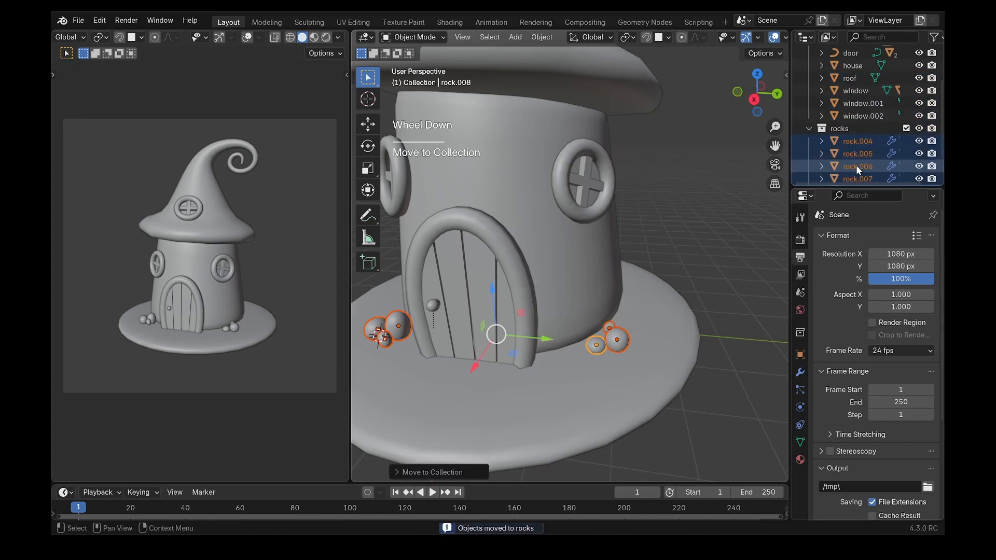
{"action": "scroll", "coordinate": [856, 165], "scroll_direction": "up", "scroll_amount": 2}
{"action": "scroll", "coordinate": [622, 327], "scroll_direction": "down", "scroll_amount": 1}
Add a path curve behind the rocks to the right of the door and rotate it 90° about Y.
{"action": "middle_click_drag", "start_coordinate": [622, 326], "coordinate": [596, 284]}
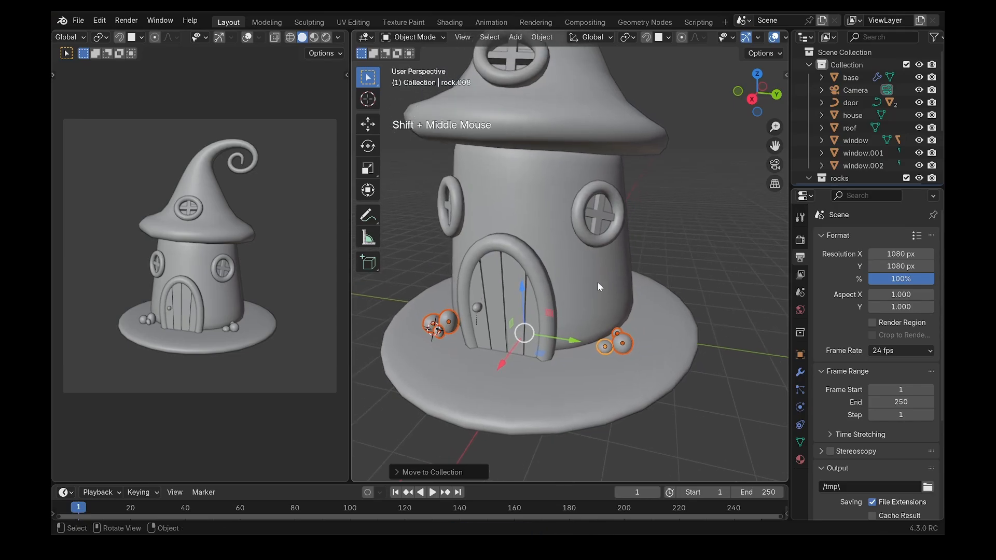
{"action": "right_click", "coordinate": [629, 326], "text": "shift"}
{"action": "key", "text": "shift+a"}
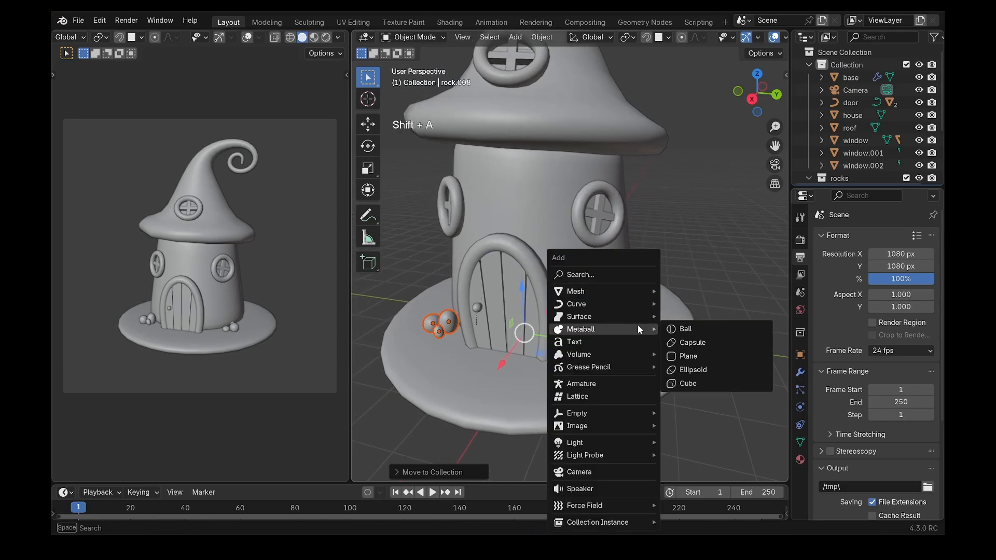
{"action": "left_click", "coordinate": [682, 358]}
{"action": "scroll", "coordinate": [682, 359], "scroll_direction": "down", "scroll_amount": 2}
{"action": "middle_click_drag", "start_coordinate": [675, 358], "coordinate": [616, 343], "text": "shift"}
{"action": "scroll", "coordinate": [616, 343], "scroll_direction": "up", "scroll_amount": 3}
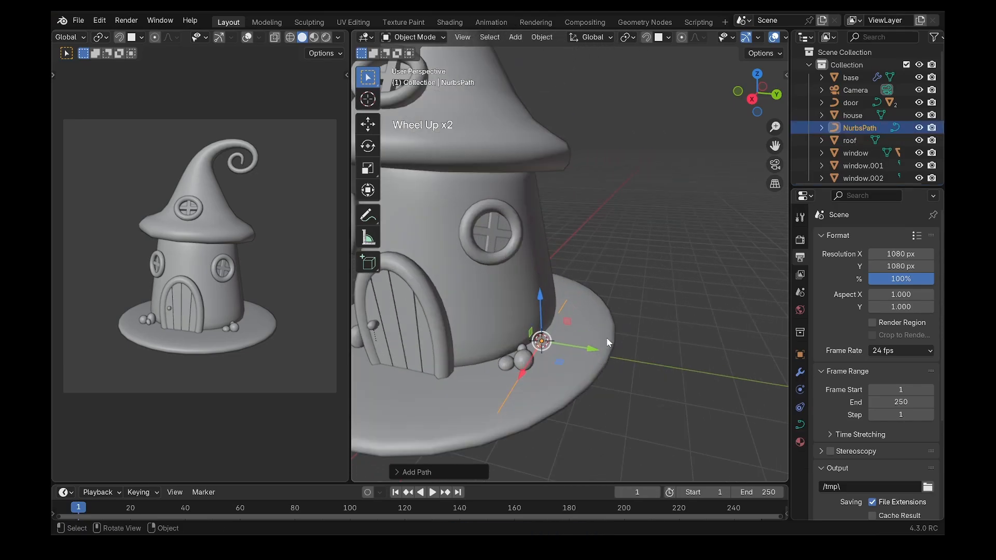
{"action": "type", "text": "r90"}
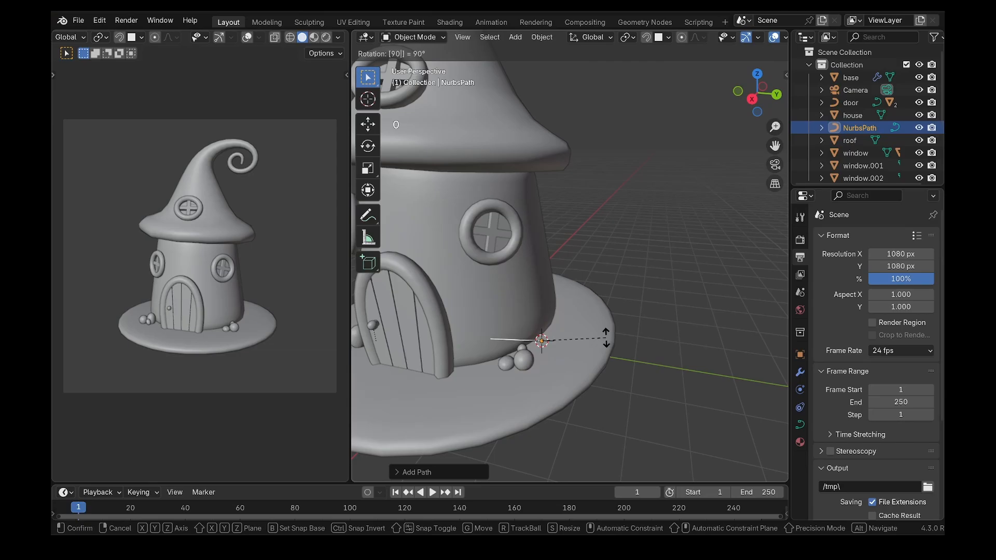
{"action": "type", "text": "y"}
{"action": "left_click", "coordinate": [606, 338]}
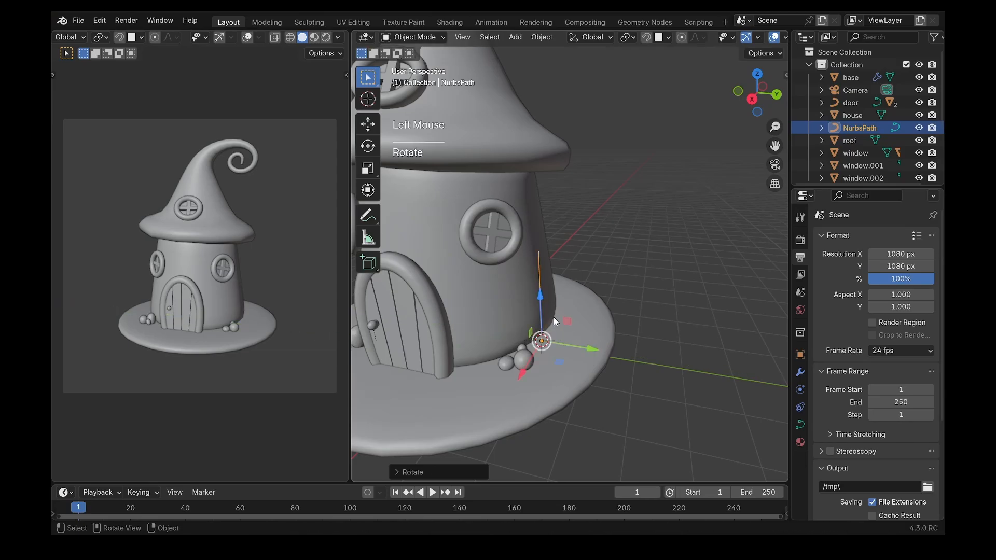
Raise the path's control points so its base sits at the object origin, and scale the curve down.
{"action": "key", "text": "Tab"}
{"action": "left_click_drag", "start_coordinate": [539, 311], "coordinate": [542, 226]}
{"action": "key", "text": "Tab"}
{"action": "scroll", "coordinate": [579, 234], "scroll_direction": "down", "scroll_amount": 1}
{"action": "key", "text": "s"}
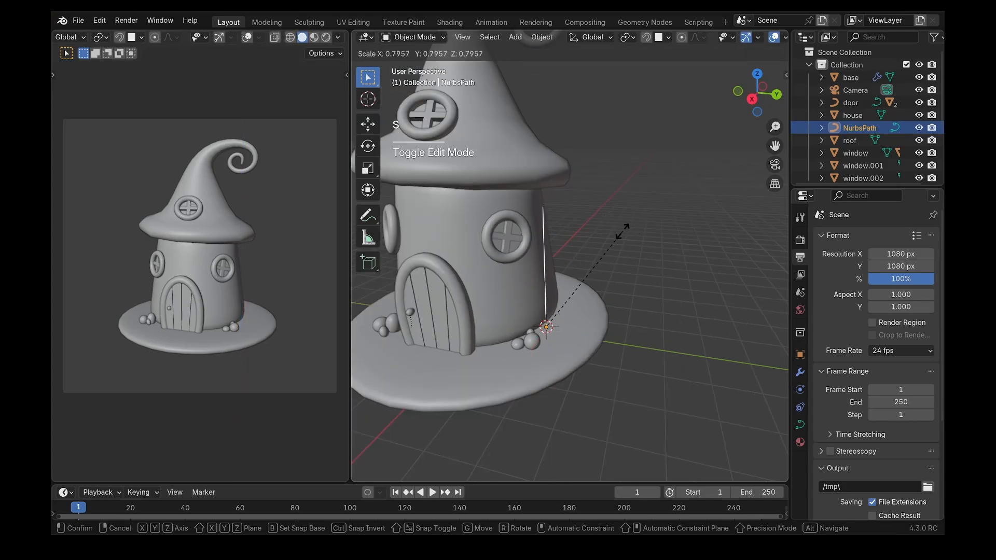
{"action": "left_click", "coordinate": [601, 281]}
{"action": "middle_click_drag", "start_coordinate": [601, 276], "coordinate": [627, 260]}
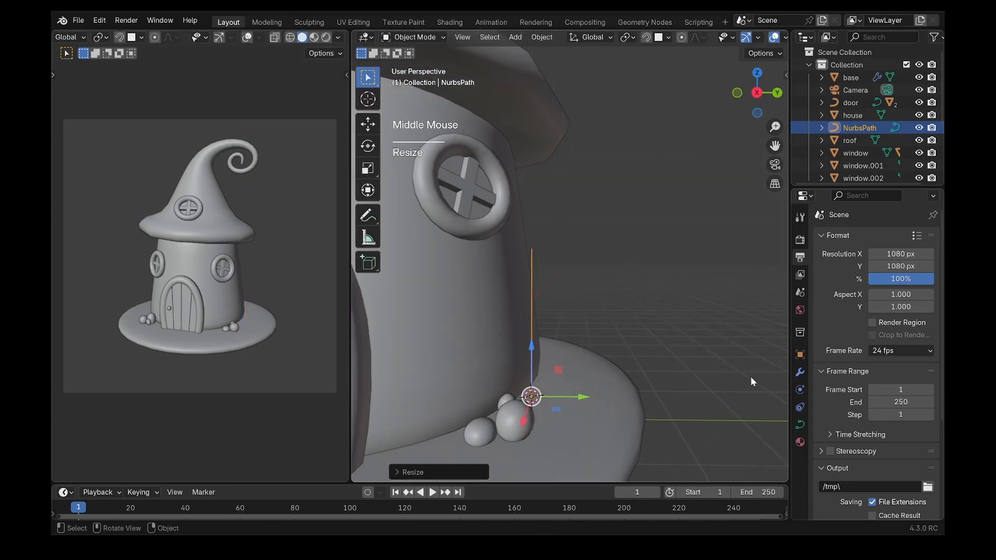
Give the path a round bevel with a depth of 0.198 m.
{"action": "left_click", "coordinate": [800, 424]}
{"action": "scroll", "coordinate": [843, 409], "scroll_direction": "down", "scroll_amount": 9}
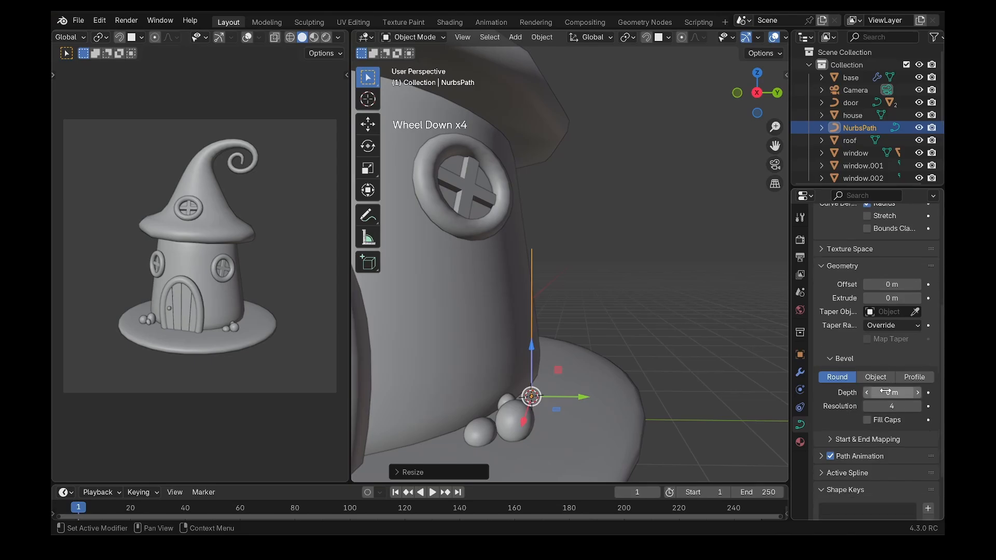
{"action": "left_click_drag", "start_coordinate": [891, 392], "coordinate": [930, 393], "text": "shift"}
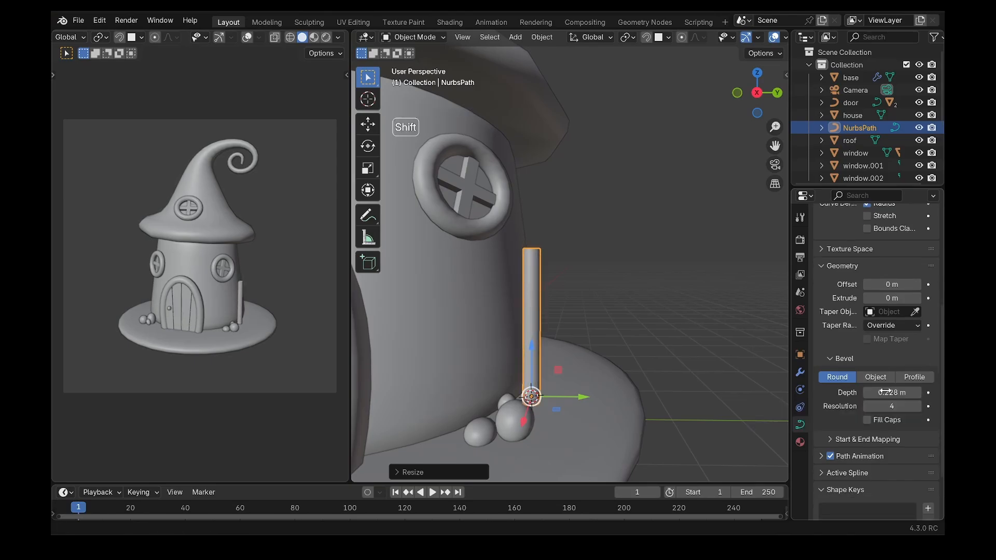
{"action": "middle_click_drag", "start_coordinate": [583, 290], "coordinate": [545, 298]}
{"action": "left_click_drag", "start_coordinate": [891, 393], "coordinate": [876, 393], "text": "shift"}
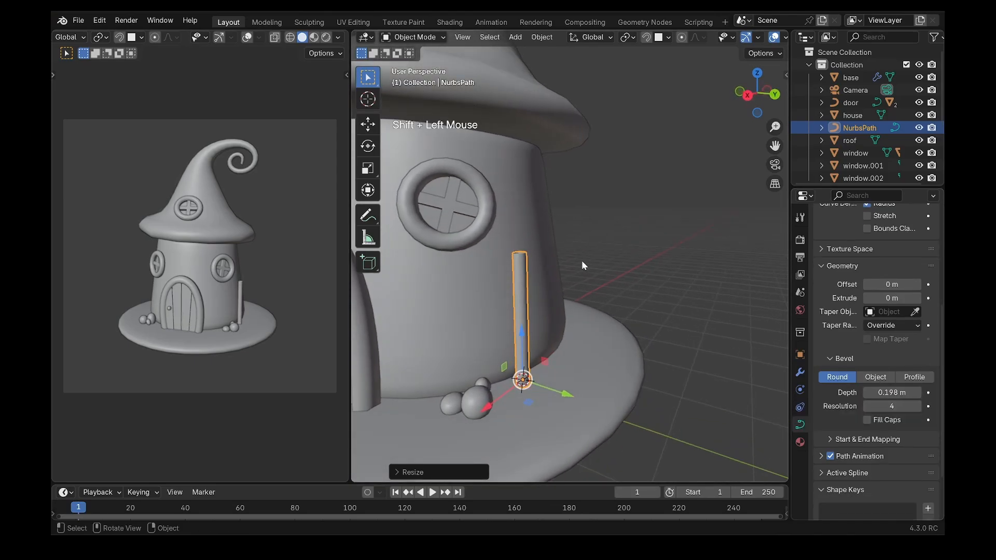
Taper the stem toward its tip by shrinking the topmost control point with proportional editing.
{"action": "key", "text": "Tab"}
{"action": "scroll", "coordinate": [565, 260], "scroll_direction": "up", "scroll_amount": 2}
{"action": "middle_click_drag", "start_coordinate": [554, 261], "coordinate": [570, 259], "text": "shift"}
{"action": "left_click", "coordinate": [514, 250]}
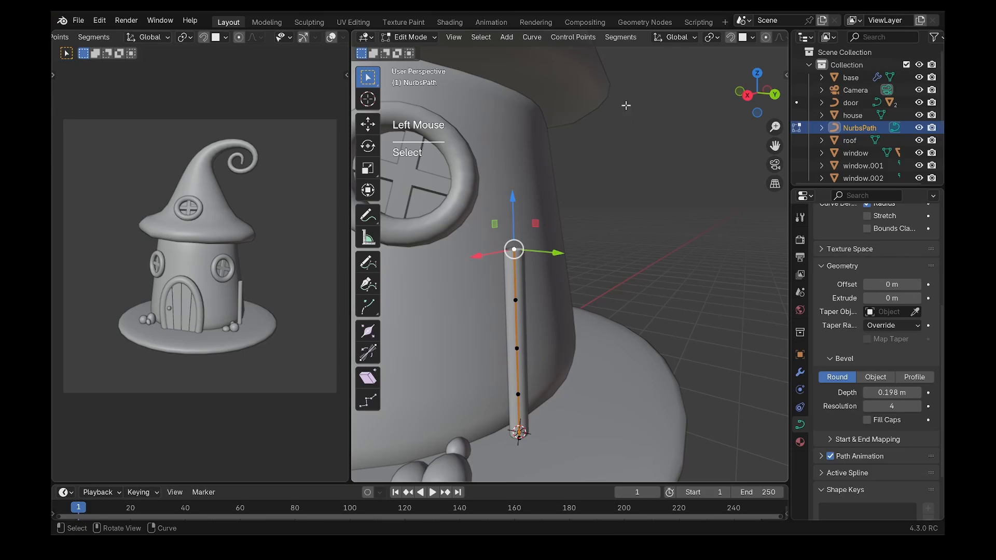
{"action": "scroll", "coordinate": [597, 36], "scroll_direction": "down", "scroll_amount": 5}
{"action": "left_click", "coordinate": [666, 37]}
{"action": "key", "text": "alt+s"}
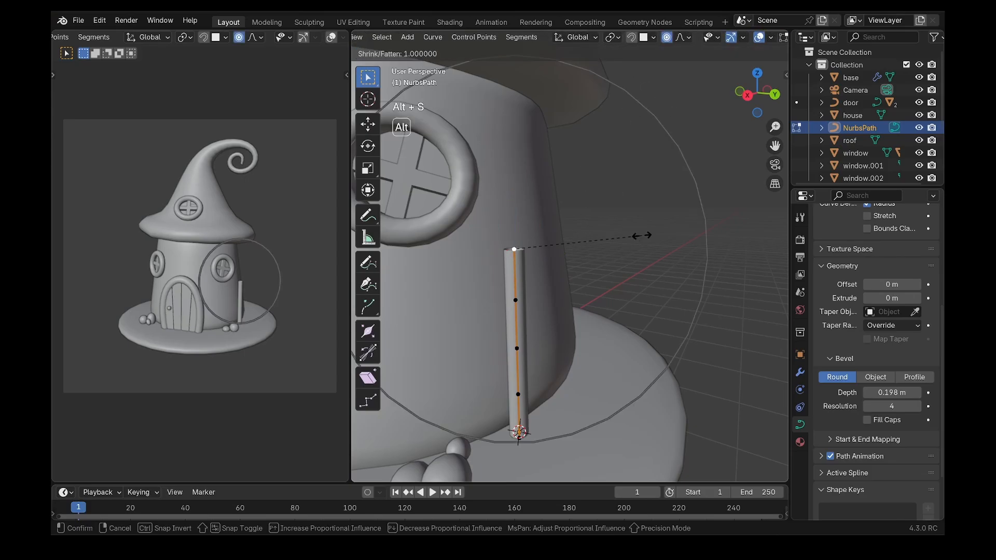
{"action": "scroll", "coordinate": [548, 241], "scroll_direction": "down", "scroll_amount": 2}
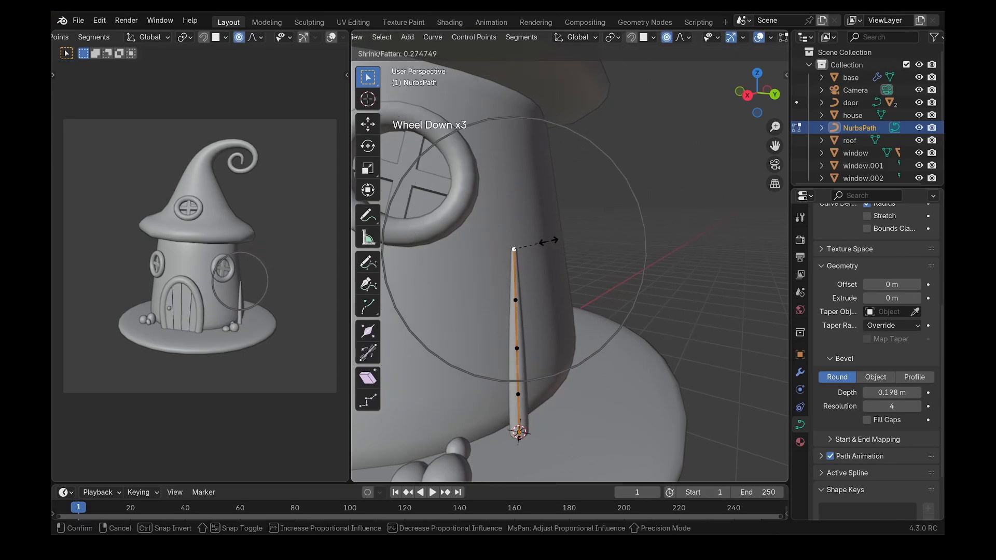
{"action": "scroll", "coordinate": [543, 242], "scroll_direction": "down", "scroll_amount": 5}
{"action": "left_click", "coordinate": [539, 242]}
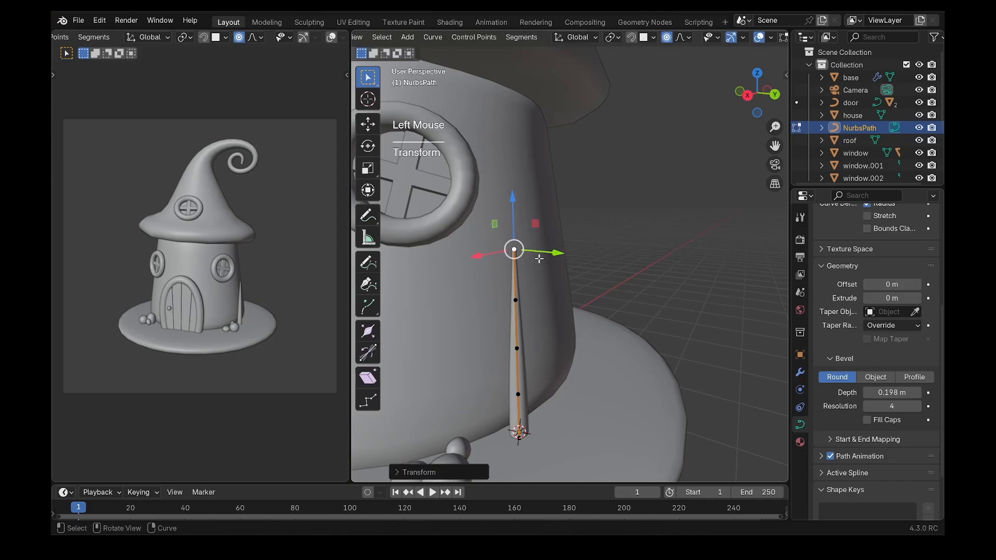
{"action": "left_click", "coordinate": [668, 39]}
Bend the stem into a gentle S-curve by offsetting its upper and lower intermediate control points.
{"action": "middle_click_drag", "start_coordinate": [524, 297], "coordinate": [488, 311]}
{"action": "left_click", "coordinate": [515, 289]}
{"action": "left_click_drag", "start_coordinate": [468, 307], "coordinate": [451, 314]}
{"action": "left_click", "coordinate": [521, 362]}
{"action": "left_click_drag", "start_coordinate": [473, 384], "coordinate": [487, 377]}
{"action": "left_click_drag", "start_coordinate": [563, 386], "coordinate": [550, 342]}
{"action": "middle_click_drag", "start_coordinate": [550, 342], "coordinate": [559, 309]}
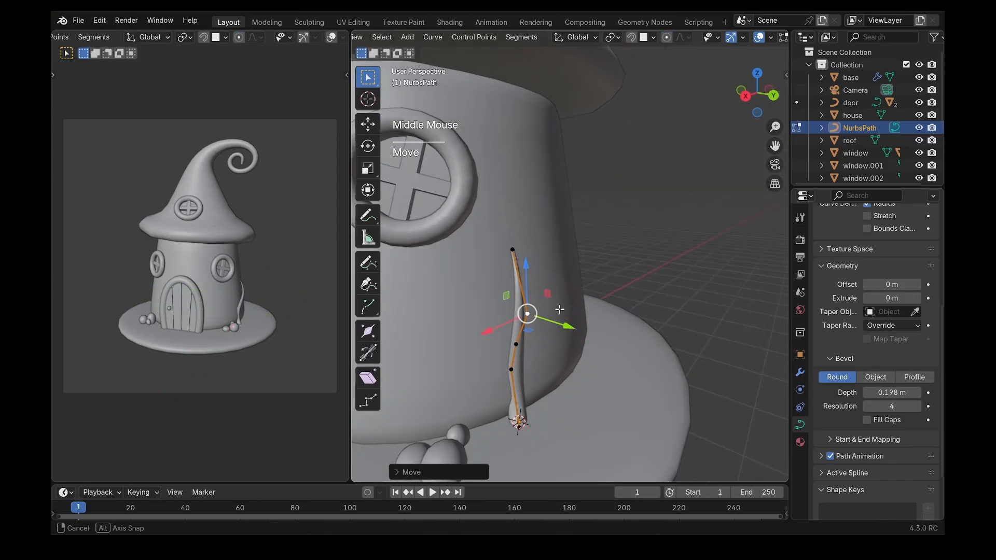
Tilt the whole stem away from the house wall and lower its base slightly into the ground.
{"action": "key", "text": "Tab"}
{"action": "key", "text": "r"}
{"action": "left_click", "coordinate": [610, 328]}
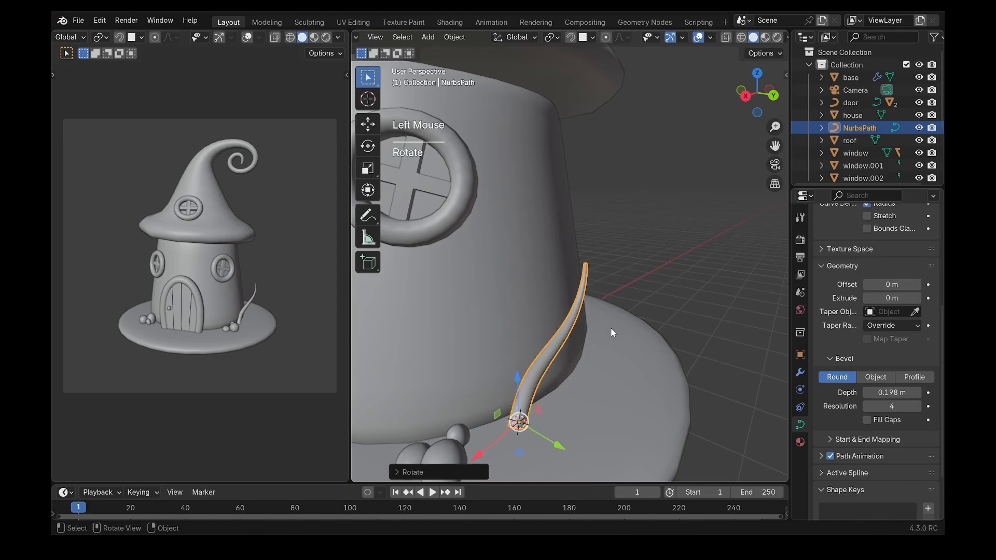
{"action": "left_click_drag", "start_coordinate": [517, 378], "coordinate": [518, 384]}
Make a linked duplicate of the stem beside the original, turn it about Z, scale it down and tilt it freely.
{"action": "middle_click_drag", "start_coordinate": [551, 339], "coordinate": [579, 315], "text": "shift"}
{"action": "key", "text": "alt+d"}
{"action": "left_click", "coordinate": [569, 347]}
{"action": "key", "text": "r"}
{"action": "key", "text": "z"}
{"action": "left_click", "coordinate": [517, 343]}
{"action": "key", "text": "s"}
{"action": "left_click", "coordinate": [569, 350]}
{"action": "scroll", "coordinate": [573, 346], "scroll_direction": "down", "scroll_amount": 3}
{"action": "key", "text": "r"}
{"action": "key", "text": "r"}
{"action": "left_click", "coordinate": [618, 294]}
{"action": "scroll", "coordinate": [578, 314], "scroll_direction": "up", "scroll_amount": 3}
Add a third linked stem moved only in the ground plane, and vary its rotation and size.
{"action": "key", "text": "alt+d"}
{"action": "key", "text": "shift+z"}
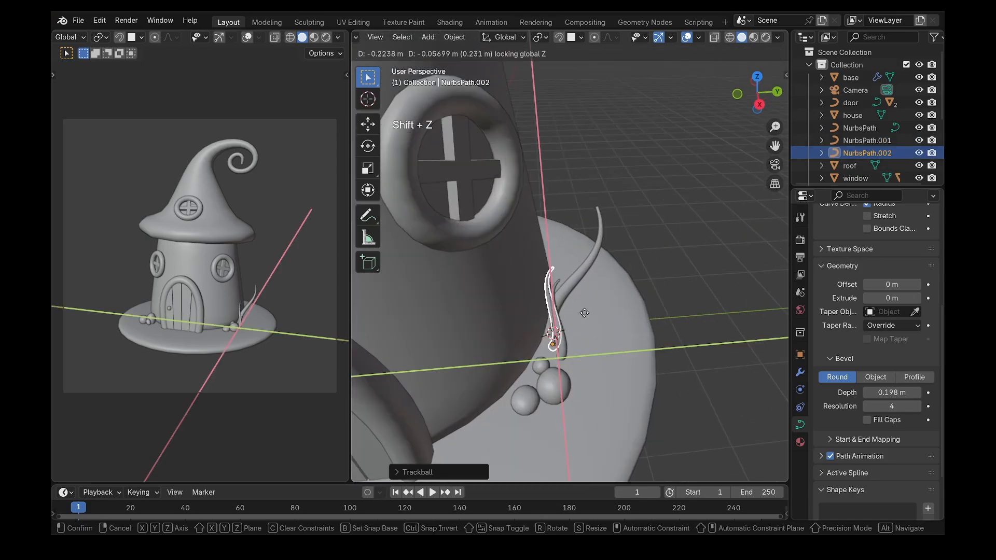
{"action": "left_click", "coordinate": [595, 309]}
{"action": "key", "text": "r"}
{"action": "left_click", "coordinate": [633, 283]}
{"action": "key", "text": "s"}
{"action": "left_click", "coordinate": [641, 272]}
Rotate the original tall stem about Z and shift it slightly along Y.
{"action": "left_click", "coordinate": [598, 250]}
{"action": "key", "text": "r"}
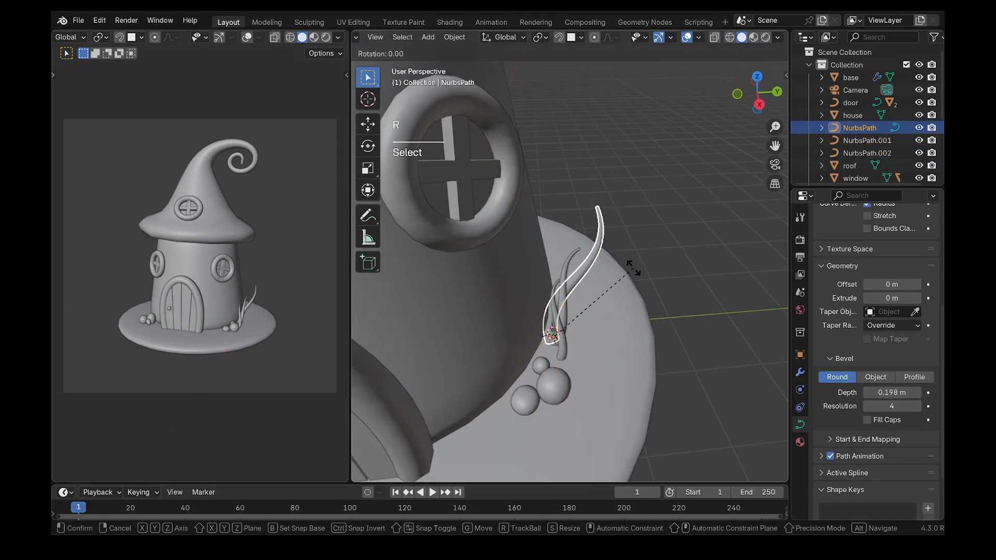
{"action": "key", "text": "z"}
{"action": "left_click", "coordinate": [545, 214]}
{"action": "left_click_drag", "start_coordinate": [593, 331], "coordinate": [607, 330]}
Make linked duplicates of all three stems, place them by the rocks across the door, and rotate them about Z.
{"action": "left_click", "coordinate": [572, 270], "text": "shift"}
{"action": "left_click", "coordinate": [557, 303], "text": "shift"}
{"action": "scroll", "coordinate": [597, 301], "scroll_direction": "down", "scroll_amount": 5}
{"action": "middle_click_drag", "start_coordinate": [597, 300], "coordinate": [682, 307], "text": "shift"}
{"action": "key", "text": "alt+d"}
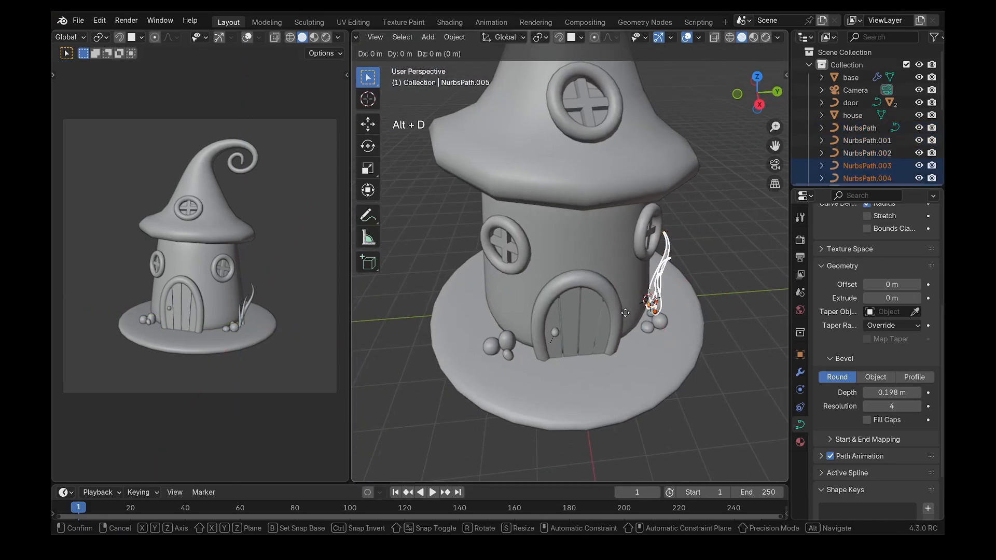
{"action": "key", "text": "shift+z"}
{"action": "left_click", "coordinate": [520, 320]}
{"action": "key", "text": "r"}
{"action": "key", "text": "z"}
{"action": "left_click", "coordinate": [502, 271]}
Vary the duplicated cluster by resizing its tallest stem and freely rotating a neighbouring one.
{"action": "scroll", "coordinate": [486, 300], "scroll_direction": "up", "scroll_amount": 4}
{"action": "middle_click_drag", "start_coordinate": [486, 300], "coordinate": [522, 260]}
{"action": "left_click", "coordinate": [522, 259]}
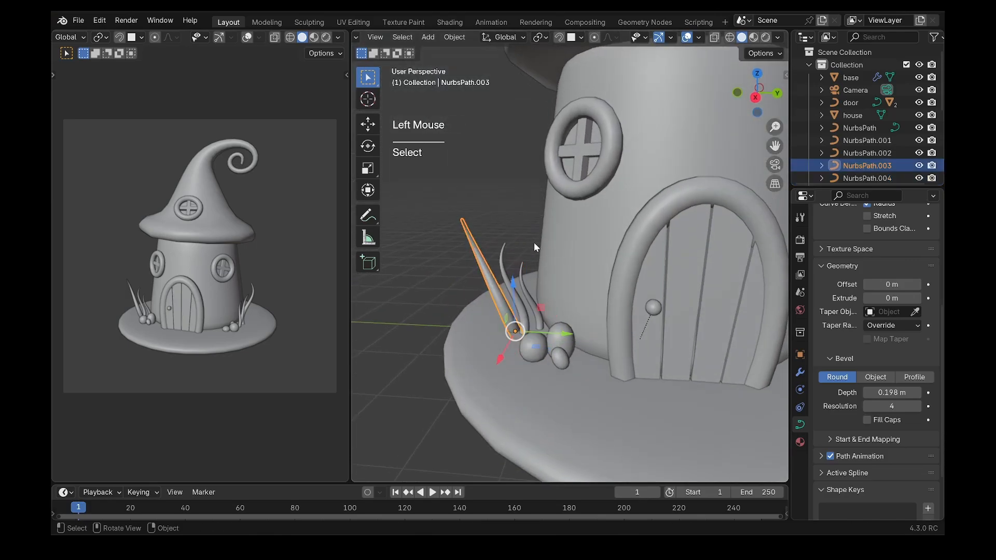
{"action": "key", "text": "s"}
{"action": "left_click", "coordinate": [512, 280]}
{"action": "left_click", "coordinate": [508, 281]}
{"action": "key", "text": "r"}
{"action": "key", "text": "r"}
{"action": "left_click", "coordinate": [597, 279]}
Select all six stems and batch rename them, replacing "nurbspath" with "plant".
{"action": "scroll", "coordinate": [630, 283], "scroll_direction": "down", "scroll_amount": 4}
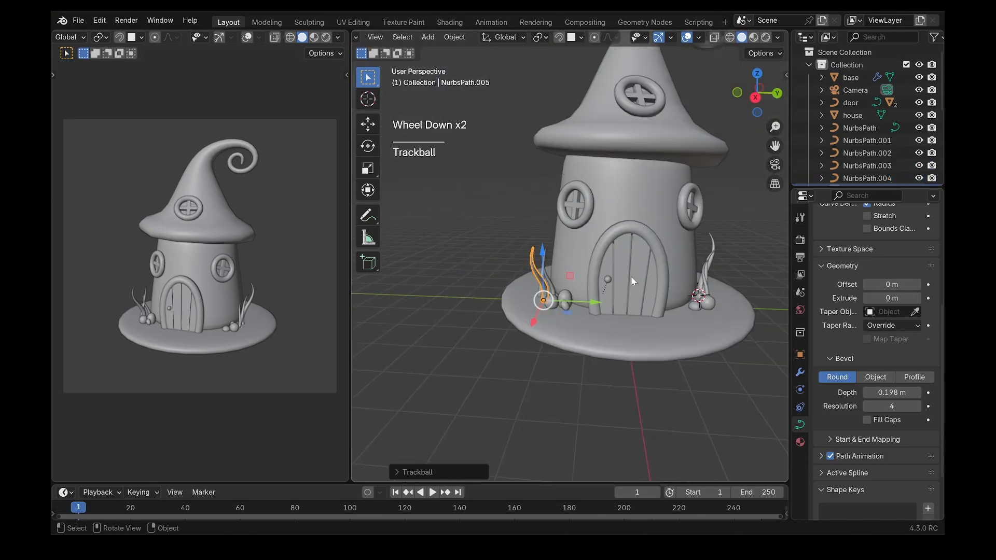
{"action": "middle_click_drag", "start_coordinate": [631, 282], "coordinate": [567, 298], "text": "shift"}
{"action": "scroll", "coordinate": [560, 299], "scroll_direction": "up", "scroll_amount": 2}
{"action": "left_click", "coordinate": [447, 305], "text": "shift"}
{"action": "left_click", "coordinate": [438, 277], "text": "shift"}
{"action": "left_click", "coordinate": [674, 305], "text": "shift"}
{"action": "left_click", "coordinate": [682, 295], "text": "shift"}
{"action": "left_click", "coordinate": [689, 273], "text": "shift"}
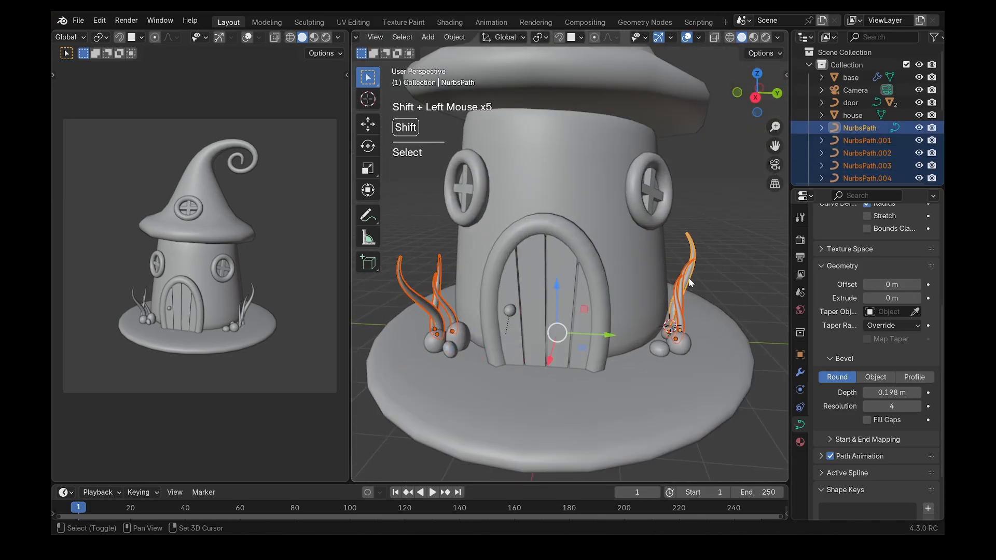
{"action": "key", "text": "ctrl+F2"}
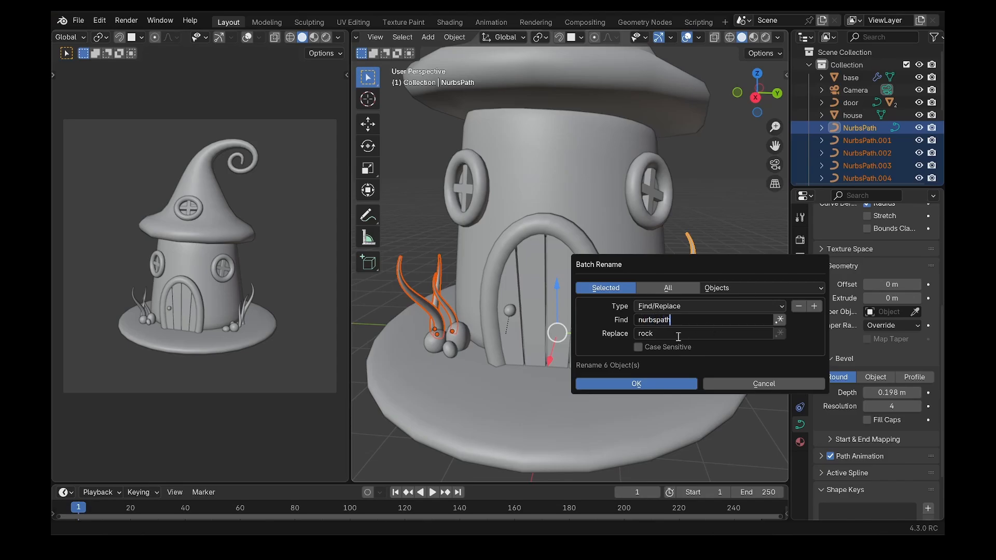
{"action": "left_click", "coordinate": [664, 336]}
{"action": "type", "text": "plant"}
{"action": "left_click", "coordinate": [629, 384]}
Move the six selected plant stems into a new collection named "plants".
{"action": "key", "text": "m"}
{"action": "left_click", "coordinate": [647, 291]}
{"action": "type", "text": "plants"}
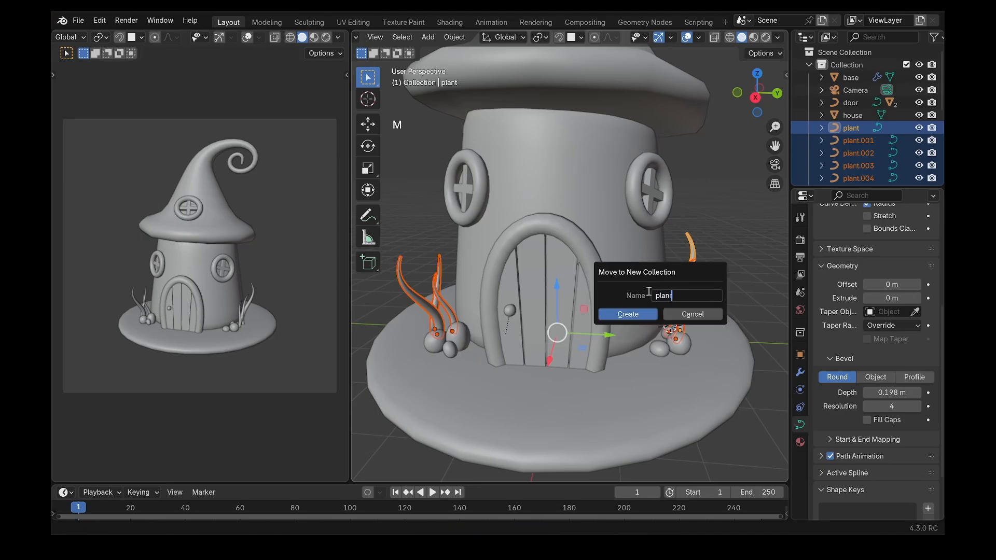
{"action": "key", "text": "Return"}
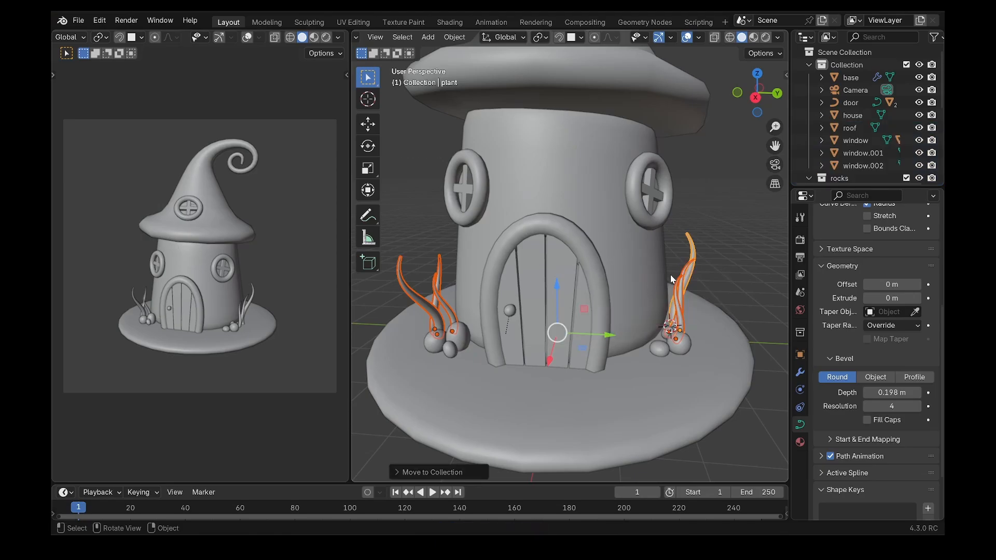
Add a mesh cube at the 3D cursor beside the house as a size reference.
{"action": "scroll", "coordinate": [566, 299], "scroll_direction": "down", "scroll_amount": 3}
{"action": "scroll", "coordinate": [565, 299], "scroll_direction": "down", "scroll_amount": 4}
{"action": "middle_click_drag", "start_coordinate": [564, 297], "coordinate": [584, 329], "text": "shift"}
{"action": "middle_click_drag", "start_coordinate": [560, 248], "coordinate": [537, 252], "text": "shift"}
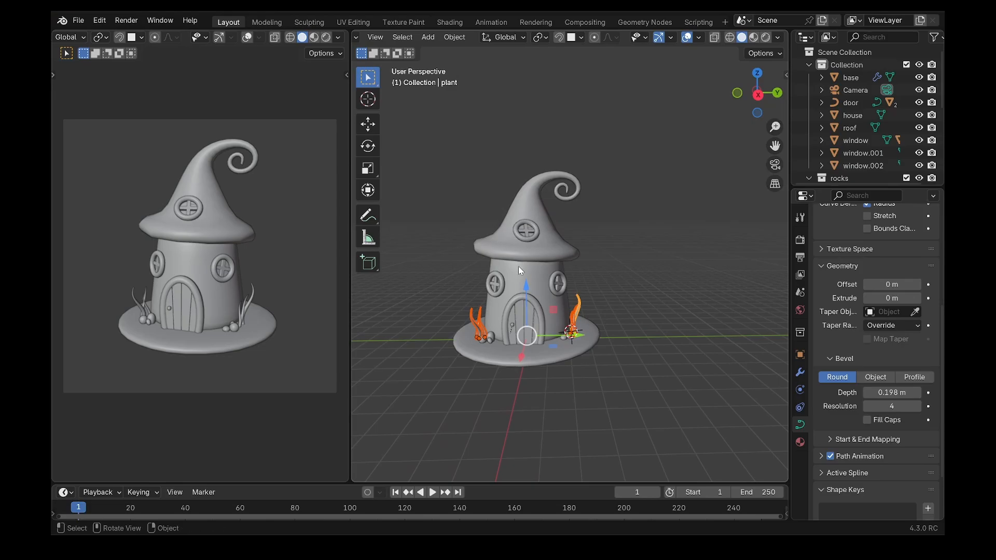
{"action": "key", "text": "shift+a"}
{"action": "mouse_move", "coordinate": [540, 266]}
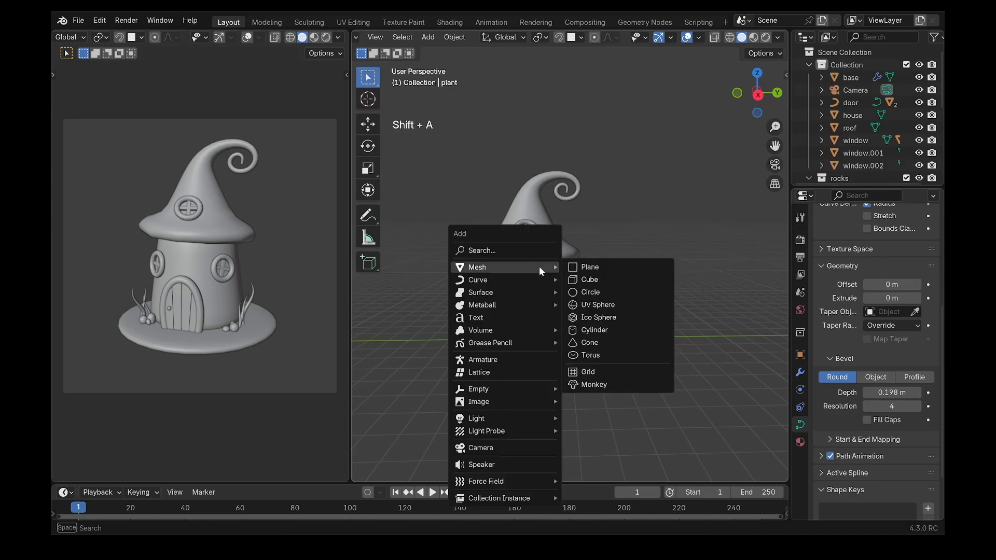
{"action": "left_click", "coordinate": [582, 280]}
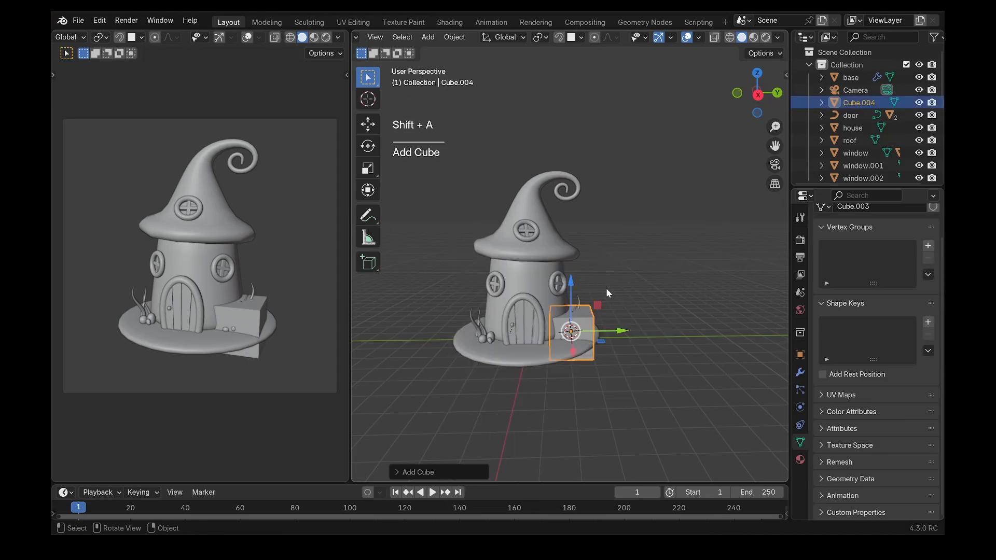
Set the reference cube's X, Y and Z dimensions to 10 cm.
{"action": "scroll", "coordinate": [606, 288], "scroll_direction": "down", "scroll_amount": 1}
{"action": "key", "text": "n"}
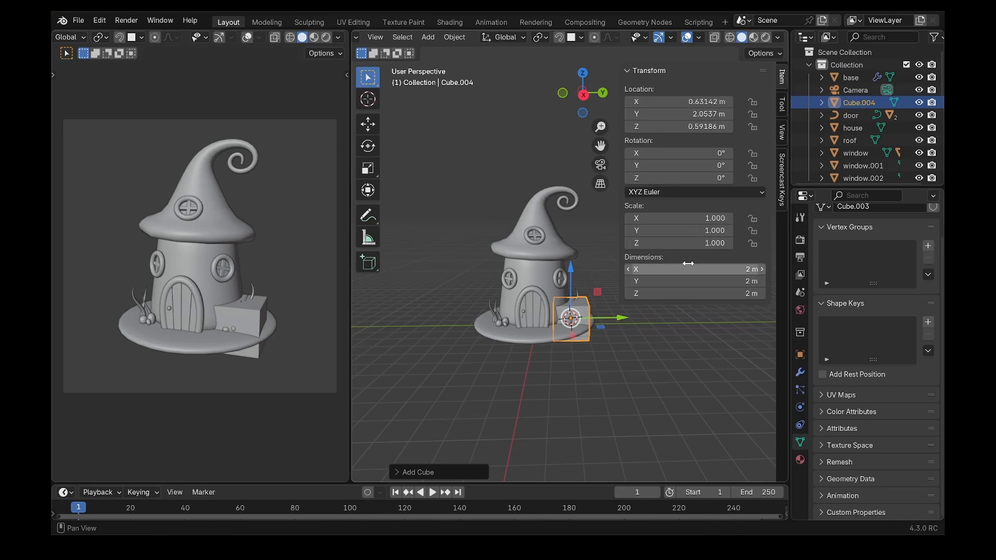
{"action": "left_click", "coordinate": [782, 78]}
{"action": "left_click_drag", "start_coordinate": [691, 273], "coordinate": [693, 293]}
{"action": "type", "text": "10cm"}
{"action": "key", "text": "Return"}
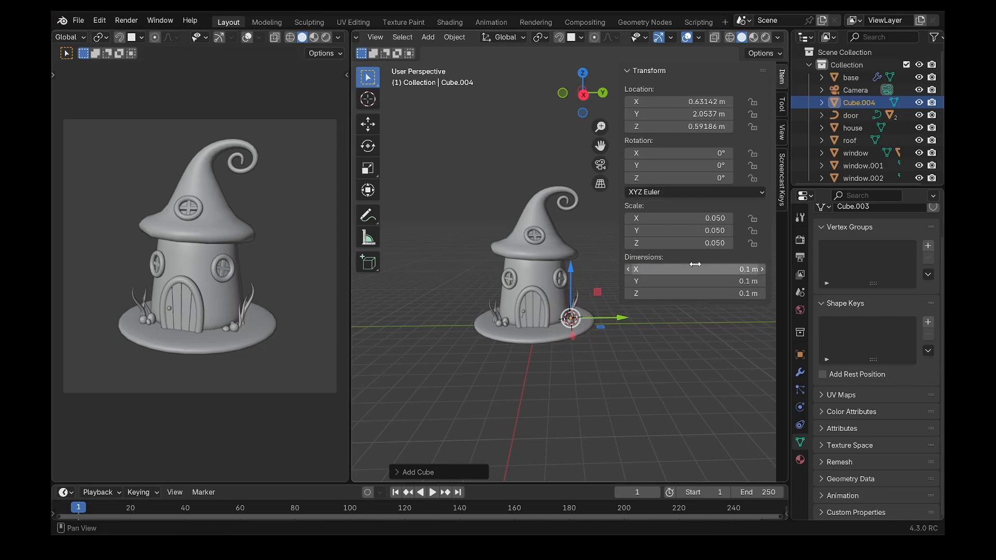
{"action": "key", "text": "n"}
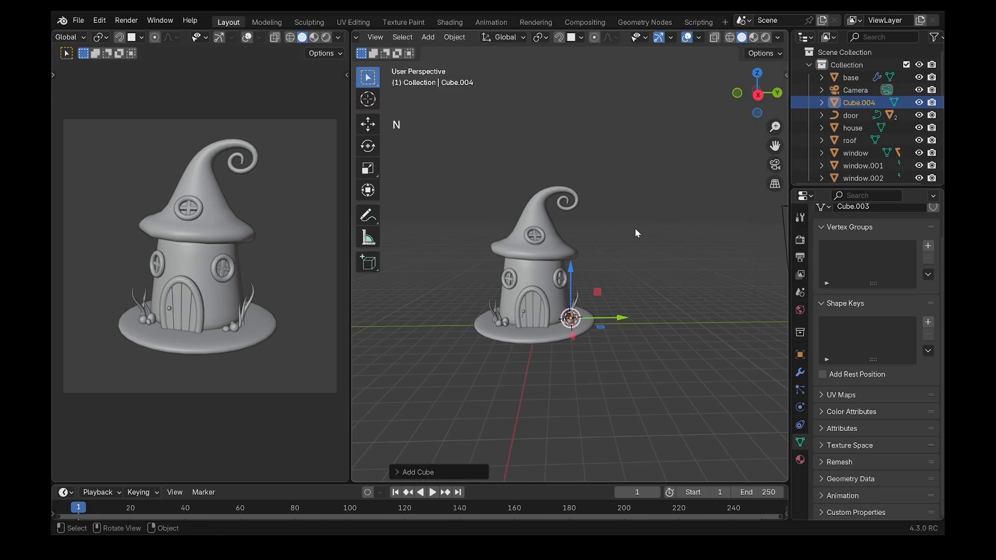
In the right side view, lower the small cube near the ground line and move it along Y towards the house's centre.
{"action": "left_click", "coordinate": [757, 96]}
{"action": "scroll", "coordinate": [672, 247], "scroll_direction": "up", "scroll_amount": 4}
{"action": "middle_click_drag", "start_coordinate": [641, 304], "coordinate": [650, 242], "text": "shift"}
{"action": "scroll", "coordinate": [648, 246], "scroll_direction": "up", "scroll_amount": 4}
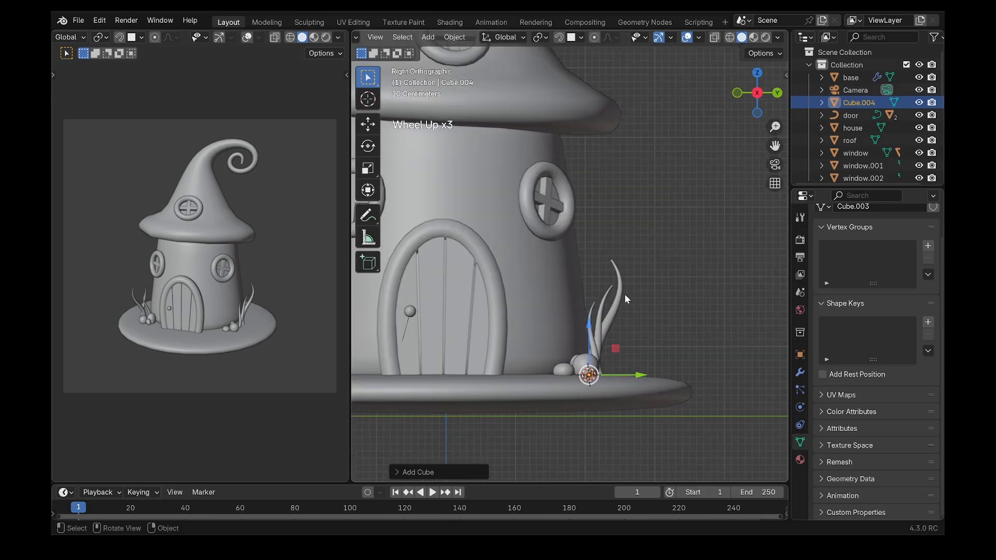
{"action": "left_click_drag", "start_coordinate": [589, 339], "coordinate": [583, 375]}
{"action": "left_click_drag", "start_coordinate": [616, 413], "coordinate": [496, 422]}
Invert the selection, scale the whole house together with the camera down, and move it down towards the ground line beside the cube.
{"action": "scroll", "coordinate": [535, 374], "scroll_direction": "down", "scroll_amount": 3}
{"action": "middle_click_drag", "start_coordinate": [536, 374], "coordinate": [574, 390], "text": "shift"}
{"action": "key", "text": "ctrl+i"}
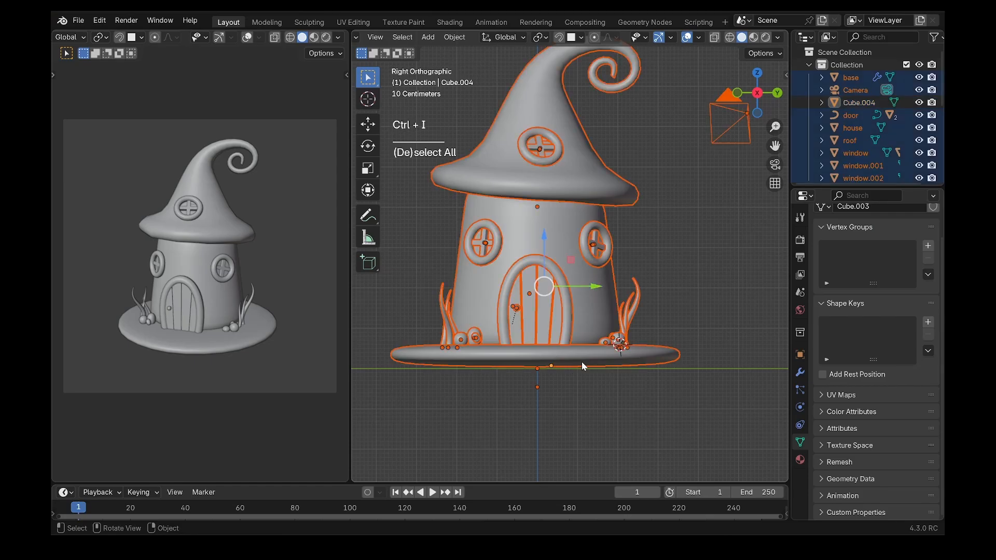
{"action": "key", "text": "s"}
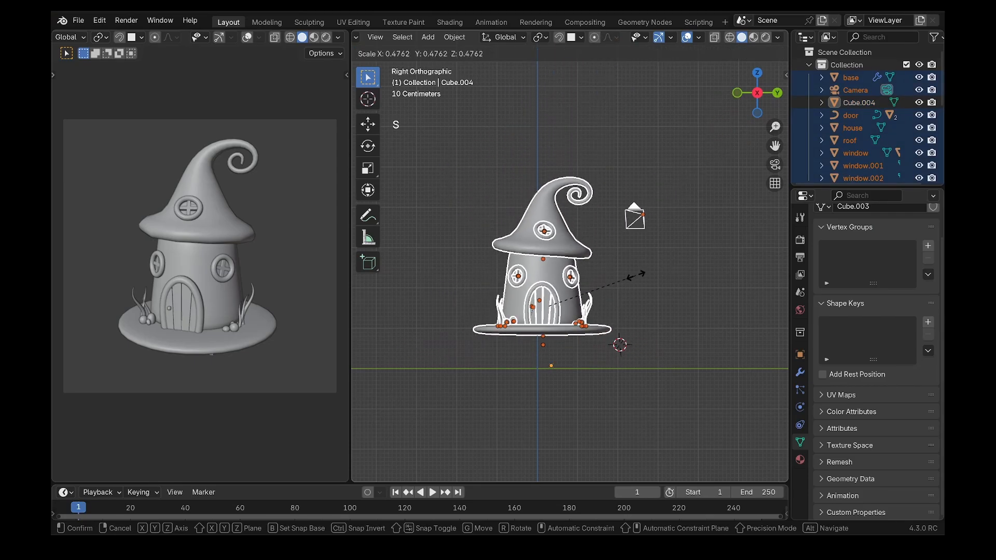
{"action": "left_click", "coordinate": [565, 298]}
{"action": "scroll", "coordinate": [570, 285], "scroll_direction": "up", "scroll_amount": 2}
{"action": "middle_click_drag", "start_coordinate": [575, 288], "coordinate": [620, 135], "text": "shift"}
{"action": "scroll", "coordinate": [612, 151], "scroll_direction": "up", "scroll_amount": 3}
{"action": "left_click_drag", "start_coordinate": [586, 159], "coordinate": [553, 276]}
Scale the house and camera down further relative to the cube and settle the base on the ground line.
{"action": "scroll", "coordinate": [622, 327], "scroll_direction": "up", "scroll_amount": 4}
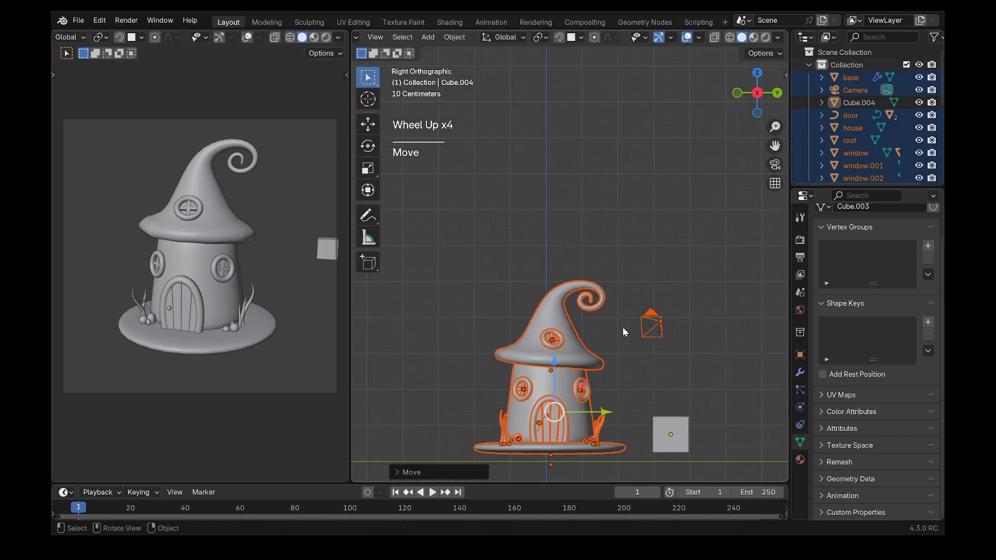
{"action": "scroll", "coordinate": [603, 223], "scroll_direction": "up", "scroll_amount": 2}
{"action": "key", "text": "s"}
{"action": "left_click", "coordinate": [600, 267]}
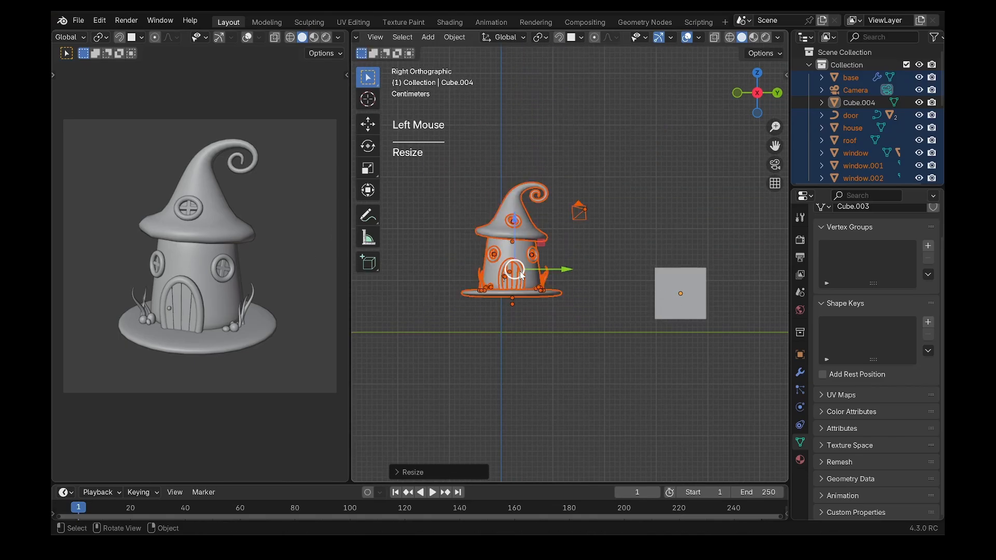
{"action": "left_click_drag", "start_coordinate": [513, 271], "coordinate": [509, 308]}
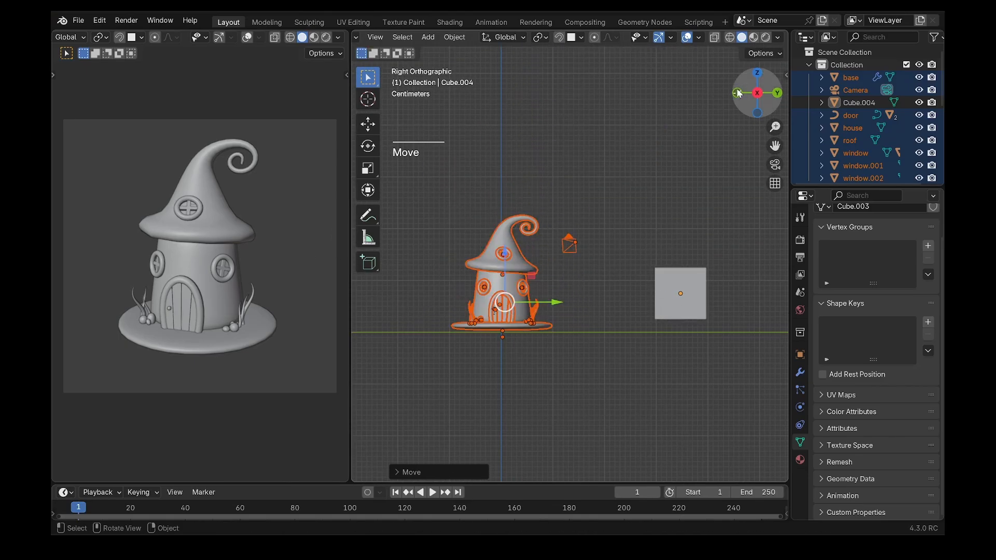
In the top view, move the house and camera along X to centre the house on the world origin.
{"action": "left_click", "coordinate": [757, 73]}
{"action": "scroll", "coordinate": [657, 258], "scroll_direction": "down", "scroll_amount": 6}
{"action": "scroll", "coordinate": [674, 262], "scroll_direction": "up", "scroll_amount": 1}
{"action": "left_click_drag", "start_coordinate": [747, 263], "coordinate": [648, 263]}
{"action": "scroll", "coordinate": [596, 306], "scroll_direction": "up", "scroll_amount": 2}
{"action": "scroll", "coordinate": [593, 309], "scroll_direction": "up", "scroll_amount": 3}
{"action": "middle_click_drag", "start_coordinate": [593, 309], "coordinate": [536, 294], "text": "shift"}
{"action": "left_click_drag", "start_coordinate": [700, 332], "coordinate": [688, 333]}
Delete the reference cube beside the house.
{"action": "scroll", "coordinate": [676, 331], "scroll_direction": "down", "scroll_amount": 7}
{"action": "scroll", "coordinate": [684, 314], "scroll_direction": "down", "scroll_amount": 1}
{"action": "middle_click_drag", "start_coordinate": [687, 309], "coordinate": [674, 297]}
{"action": "left_click", "coordinate": [671, 299]}
{"action": "key", "text": "x"}
{"action": "left_click", "coordinate": [651, 313]}
{"action": "scroll", "coordinate": [609, 294], "scroll_direction": "up", "scroll_amount": 2}
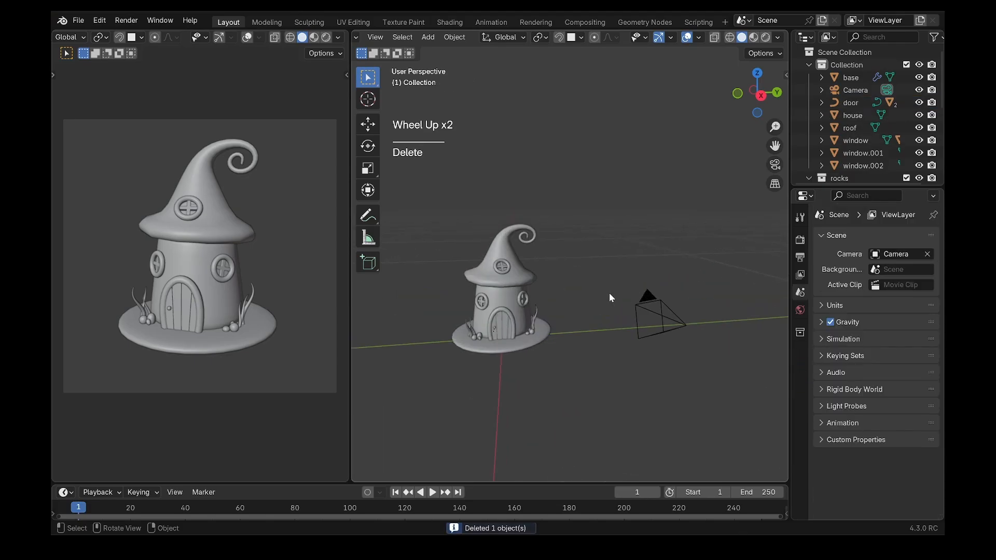
{"action": "middle_click_drag", "start_coordinate": [609, 292], "coordinate": [647, 264]}
{"action": "scroll", "coordinate": [612, 275], "scroll_direction": "up", "scroll_amount": 2}
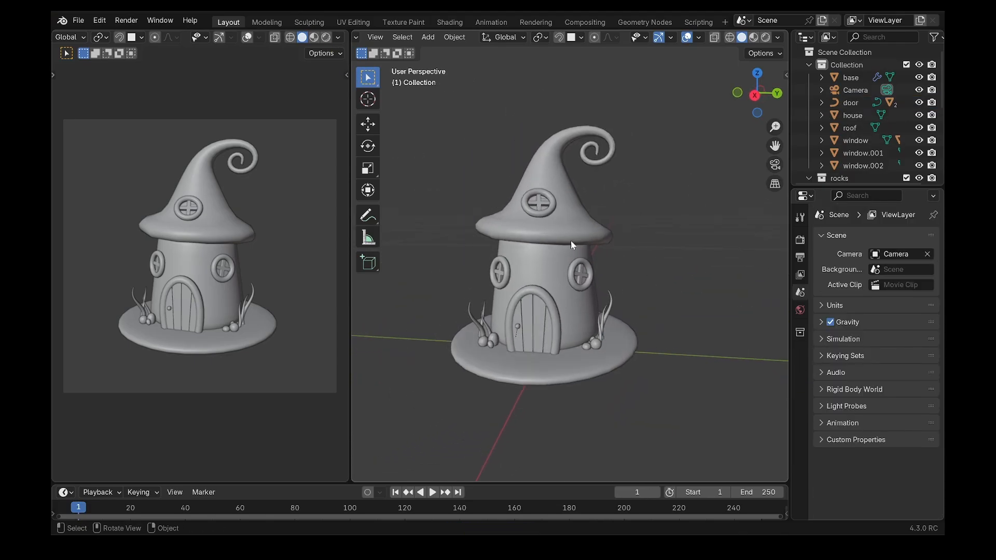
Show the camera view in rendered shading and set the render engine to Cycles with GPU Compute as the device.
{"action": "left_click", "coordinate": [326, 38]}
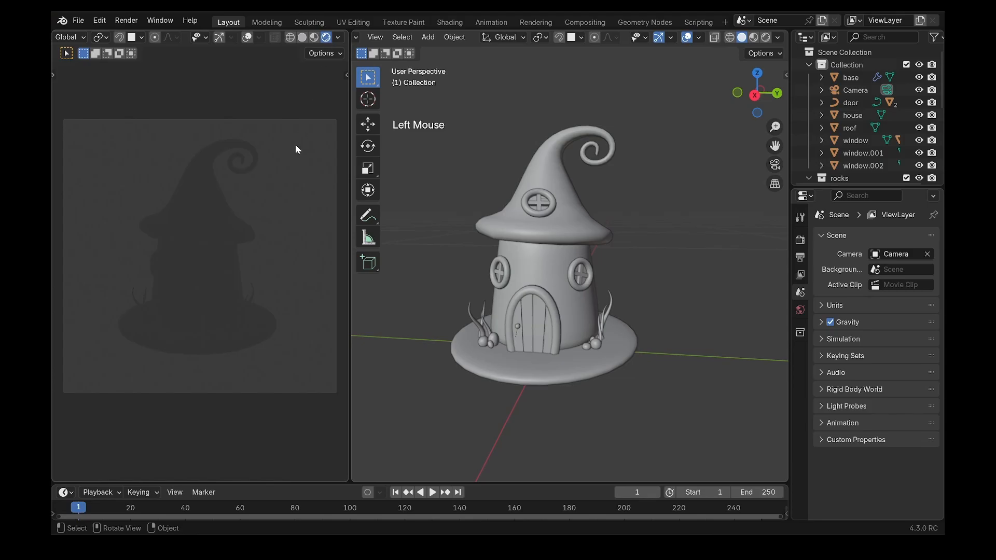
{"action": "left_click", "coordinate": [800, 241]}
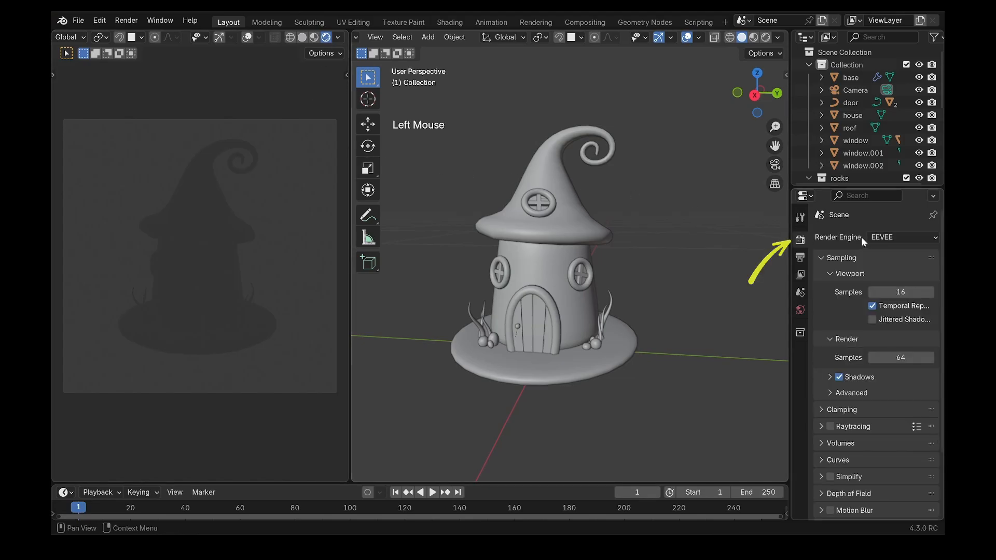
{"action": "left_click", "coordinate": [875, 237]}
{"action": "left_click", "coordinate": [878, 265]}
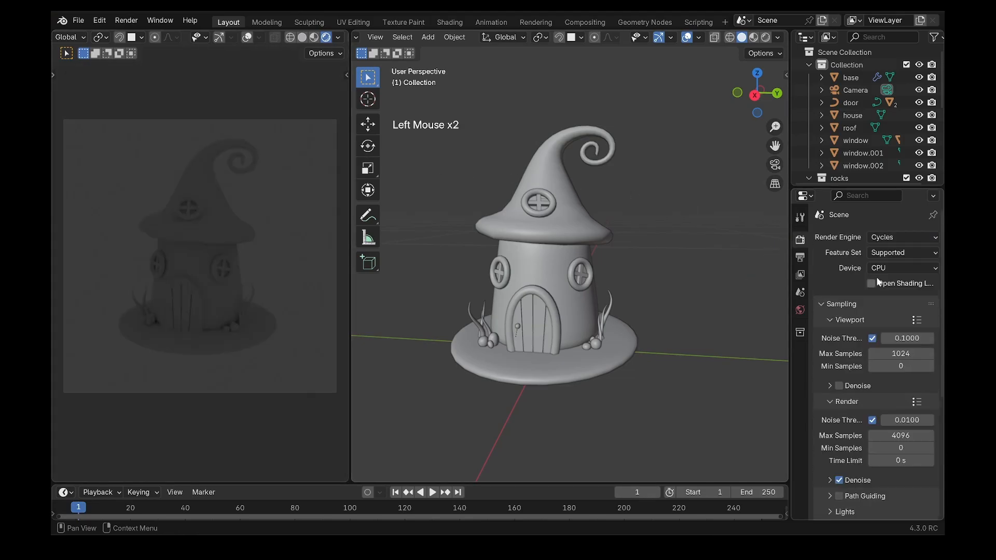
{"action": "left_click", "coordinate": [889, 265]}
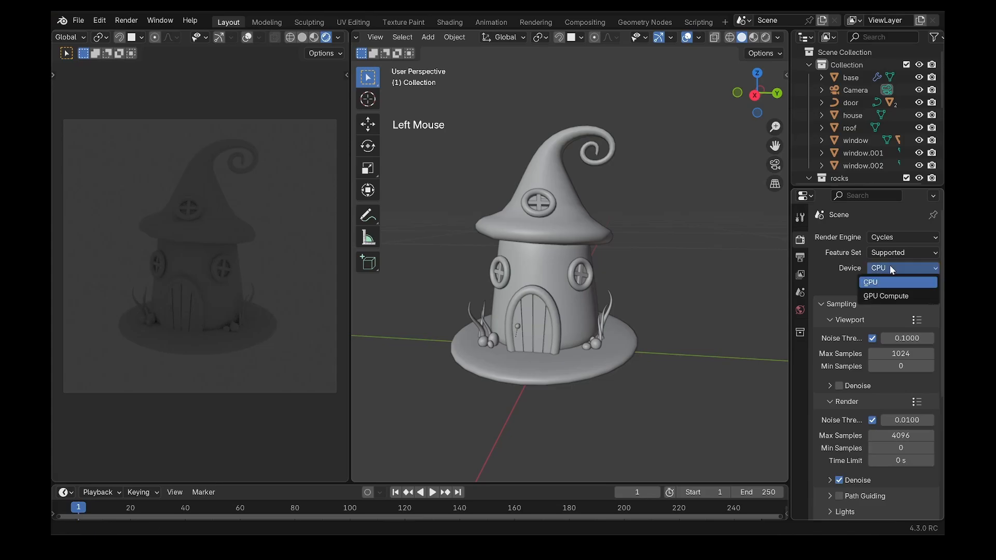
{"action": "left_click", "coordinate": [888, 294]}
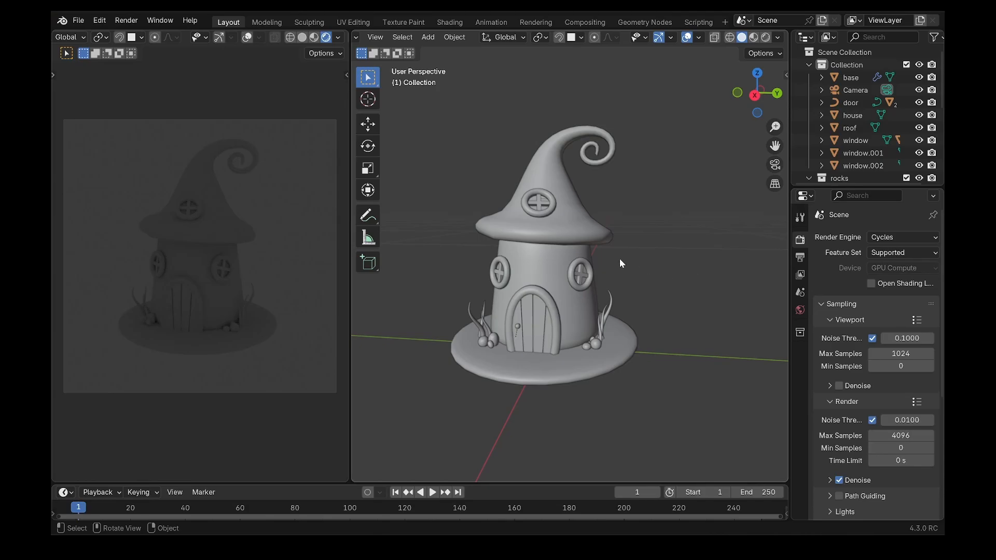
In the system preferences, set the Cycles render devices to CUDA and enable the NVIDIA GeForce RTX 4060 Laptop GPU.
{"action": "left_click", "coordinate": [104, 20]}
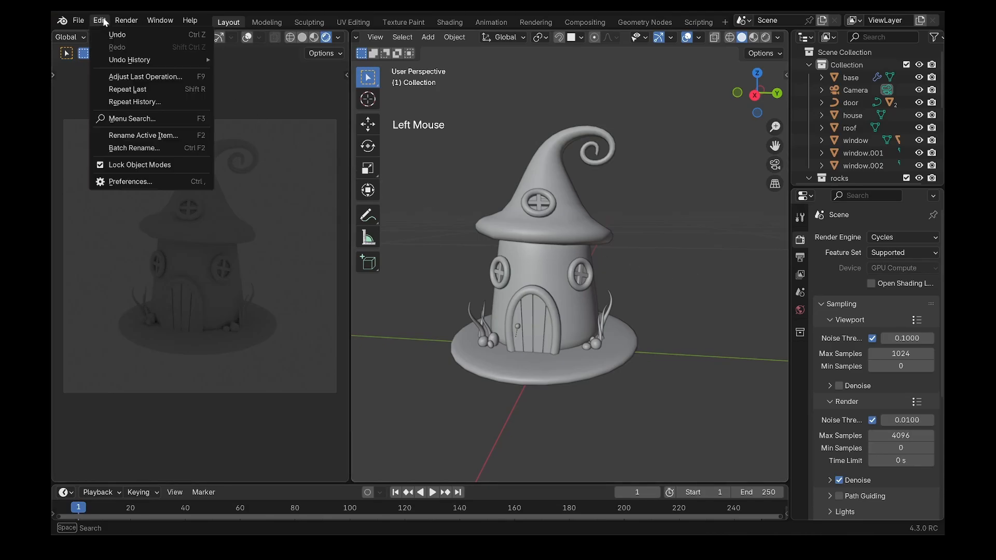
{"action": "left_click", "coordinate": [101, 183]}
{"action": "left_click", "coordinate": [83, 226]}
{"action": "left_click", "coordinate": [258, 47]}
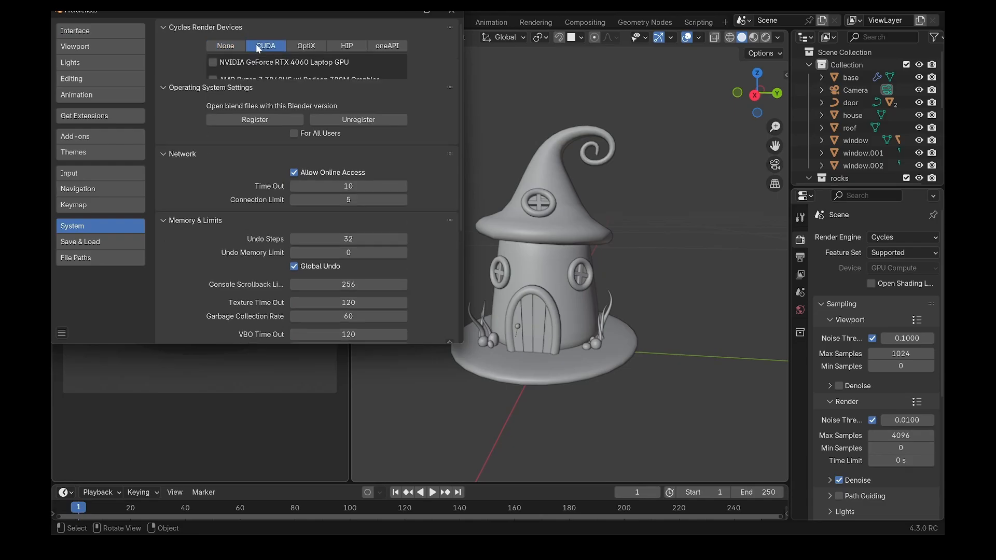
{"action": "left_click", "coordinate": [213, 62]}
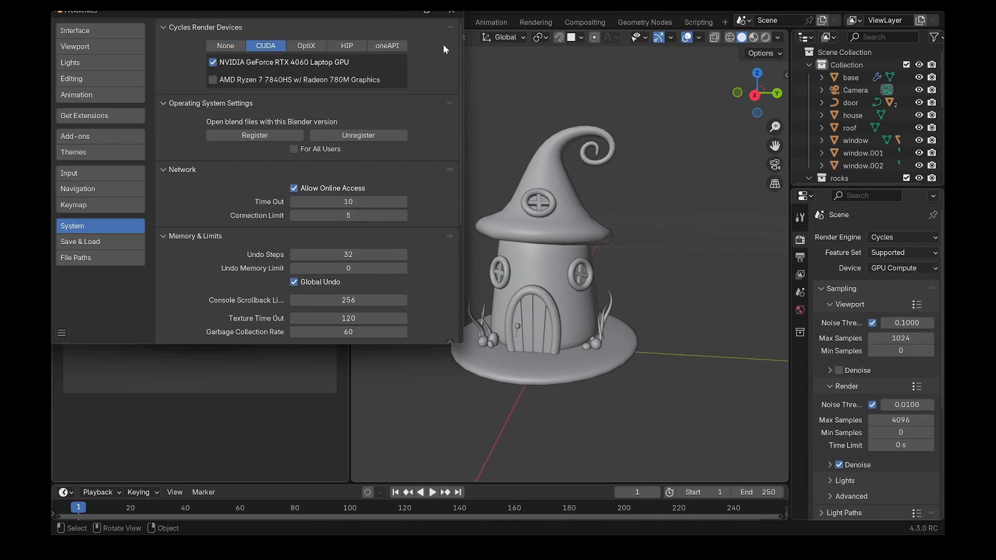
{"action": "left_click", "coordinate": [451, 10]}
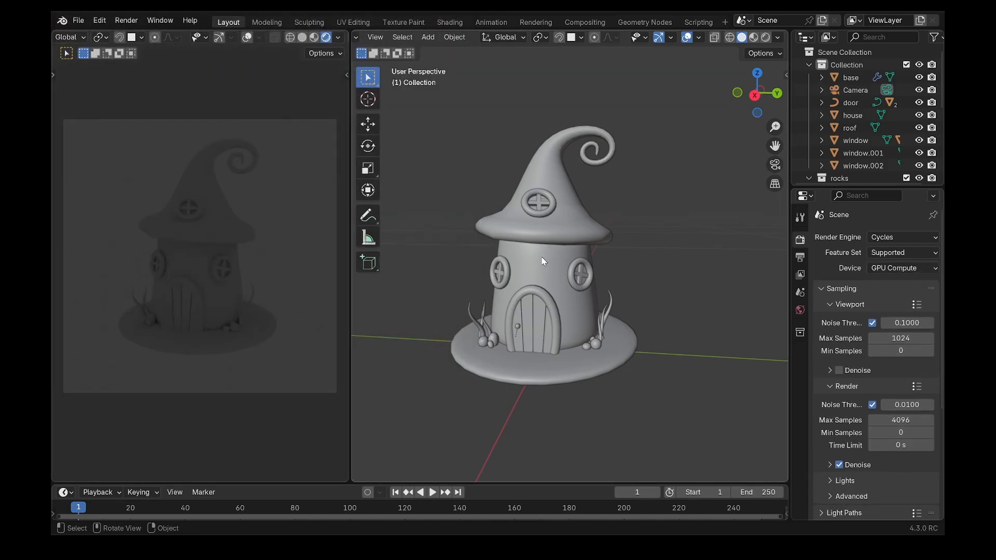
Set the maximum samples to 32 for the viewport and 128 for the final render.
{"action": "scroll", "coordinate": [854, 405], "scroll_direction": "down", "scroll_amount": 2}
{"action": "left_click", "coordinate": [900, 313]}
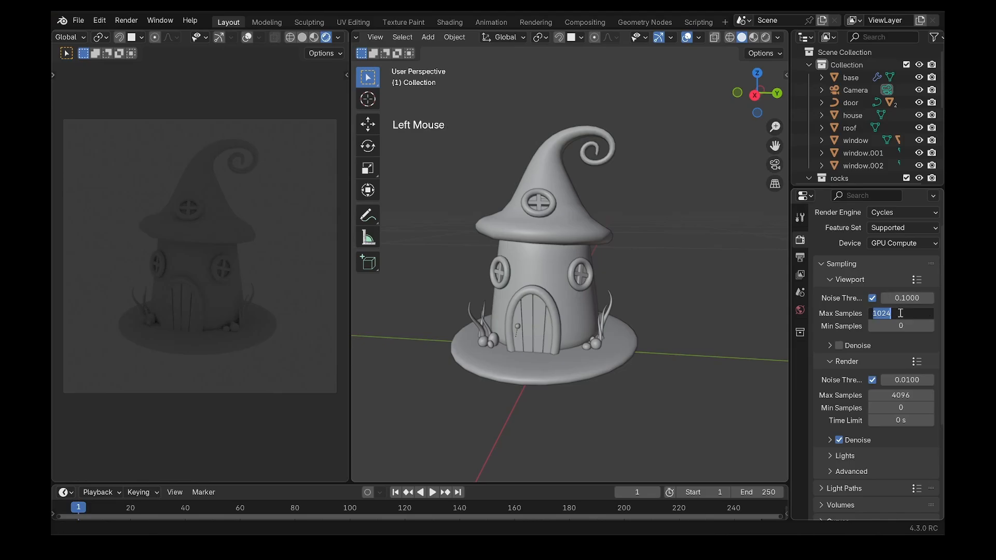
{"action": "type", "text": "32"}
{"action": "key", "text": "Return"}
{"action": "left_click", "coordinate": [882, 395]}
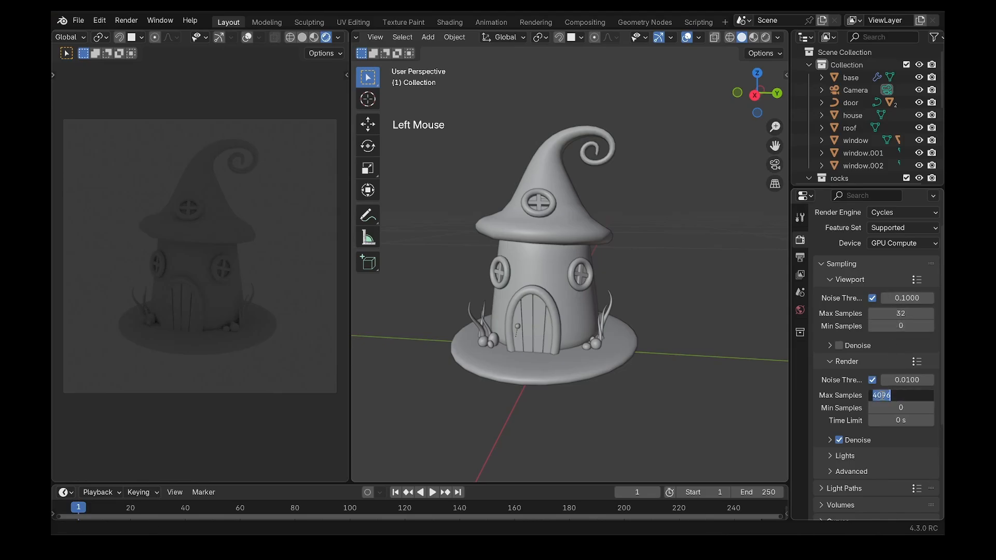
{"action": "type", "text": "128"}
{"action": "key", "text": "Return"}
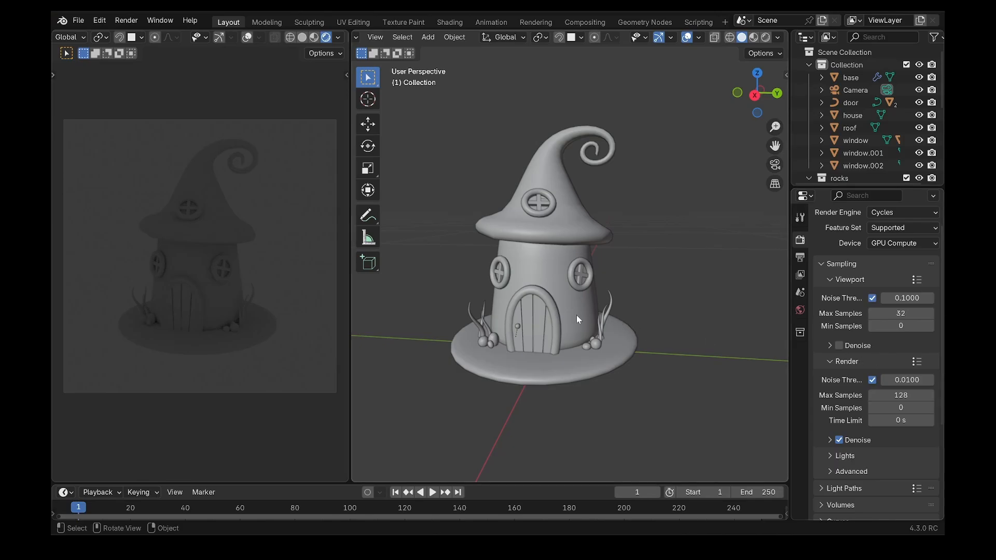
Try a brighter magenta colour for the world background.
{"action": "left_click", "coordinate": [800, 309]}
{"action": "left_click", "coordinate": [885, 315]}
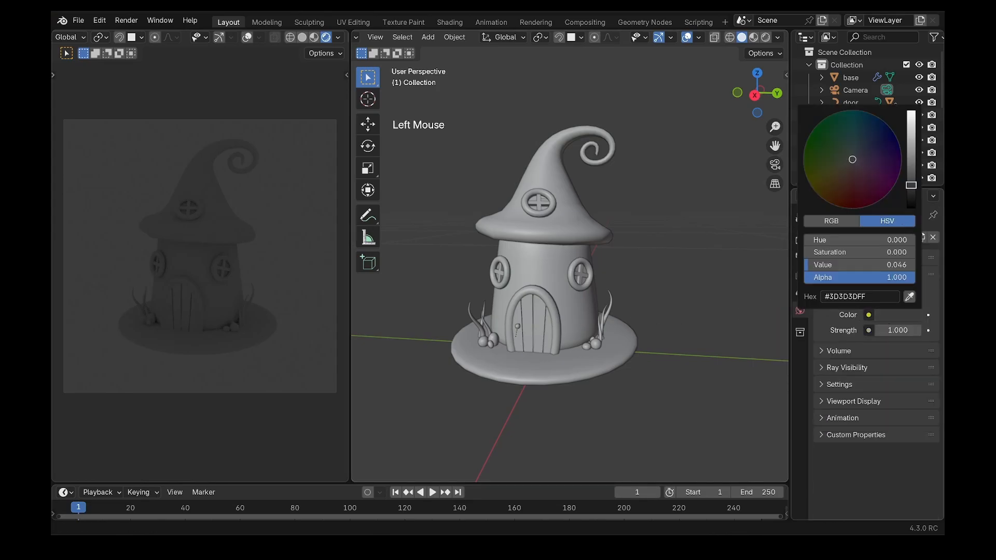
{"action": "left_click", "coordinate": [911, 126]}
{"action": "left_click", "coordinate": [875, 186]}
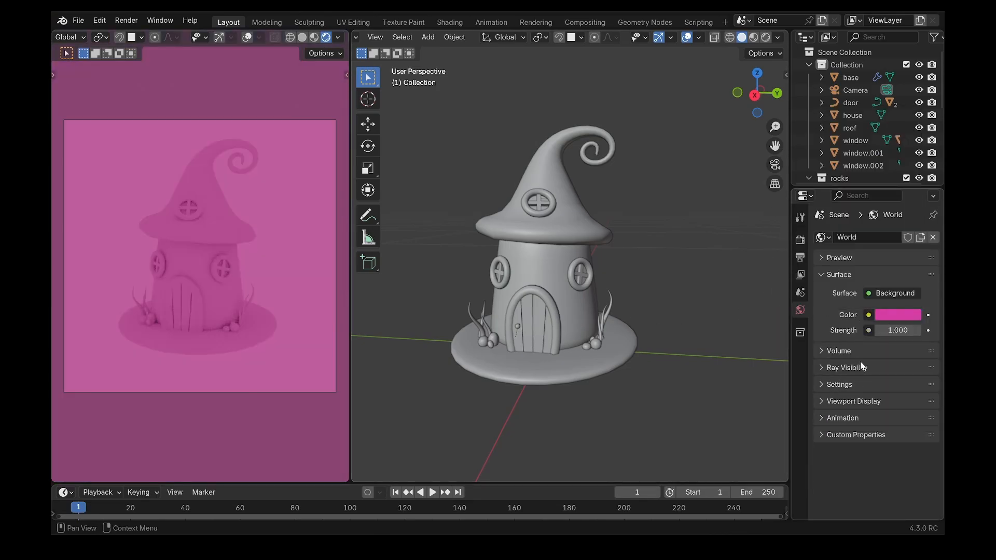
Use a Sky Texture as the world background colour.
{"action": "left_click", "coordinate": [869, 315]}
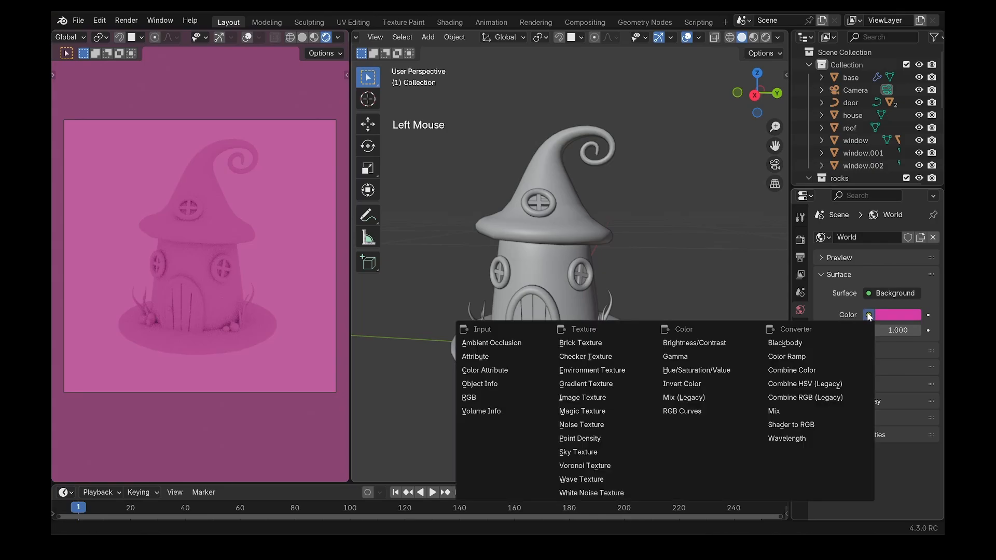
{"action": "left_click", "coordinate": [593, 452]}
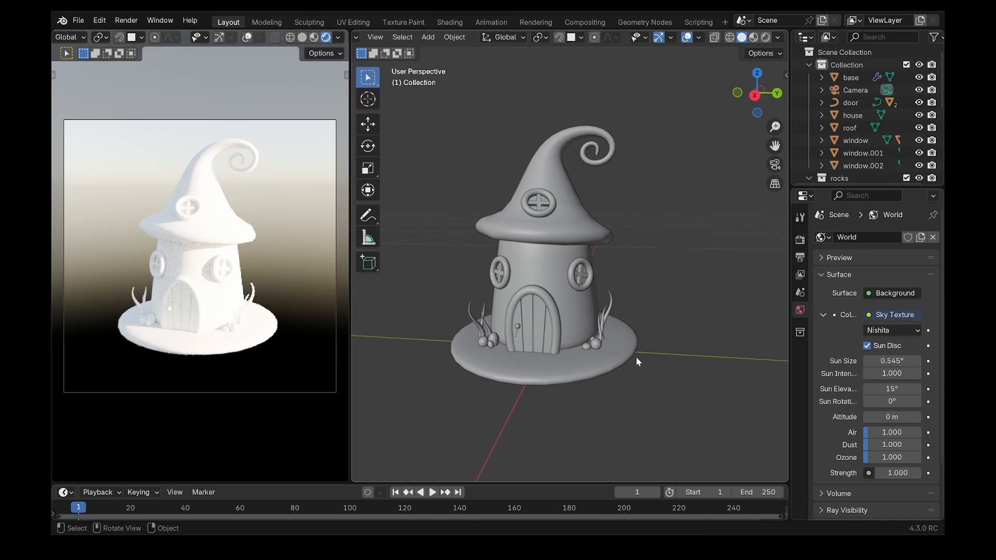
Snap the 3D cursor to the world origin and add a plane there as the ground.
{"action": "key", "text": "shift+s"}
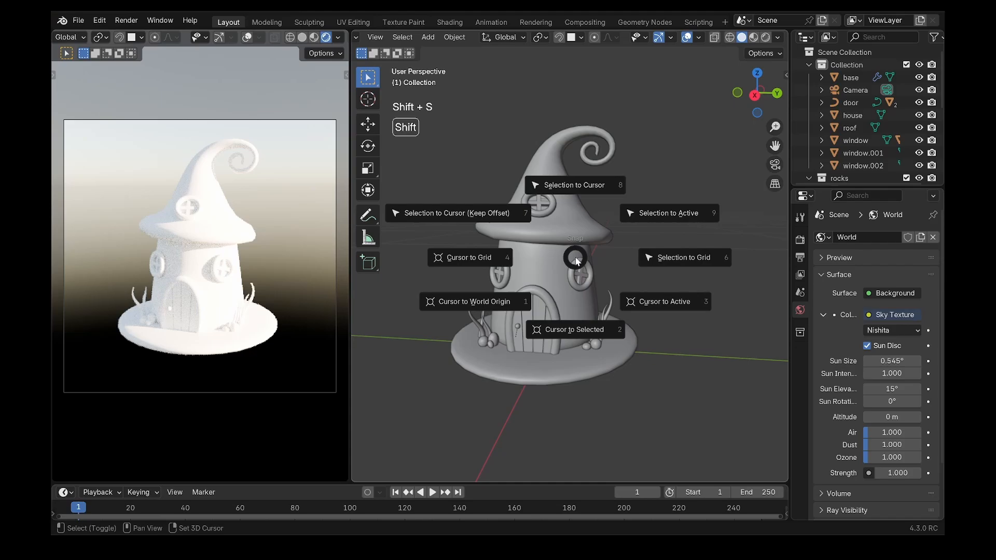
{"action": "left_click", "coordinate": [469, 304]}
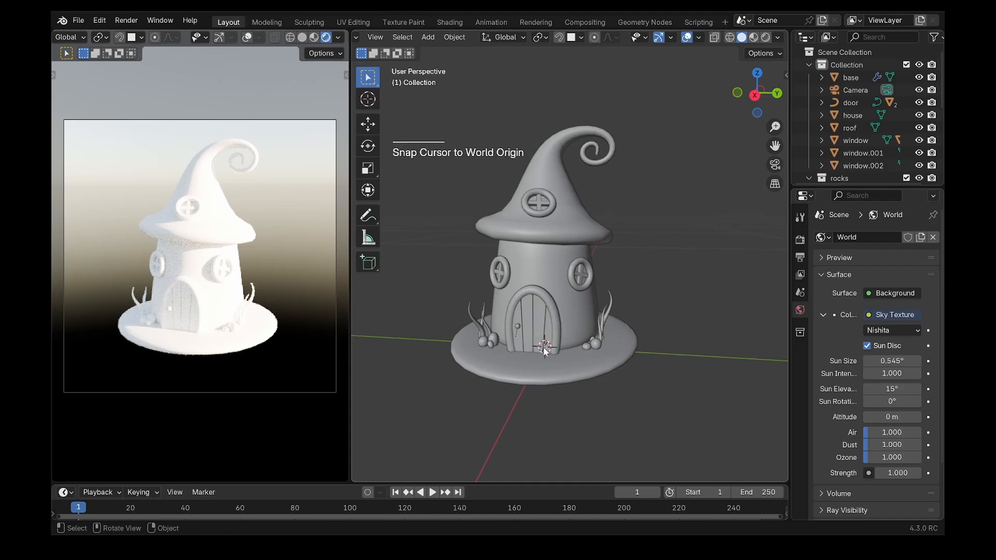
{"action": "key", "text": "shift+a"}
{"action": "mouse_move", "coordinate": [536, 293]}
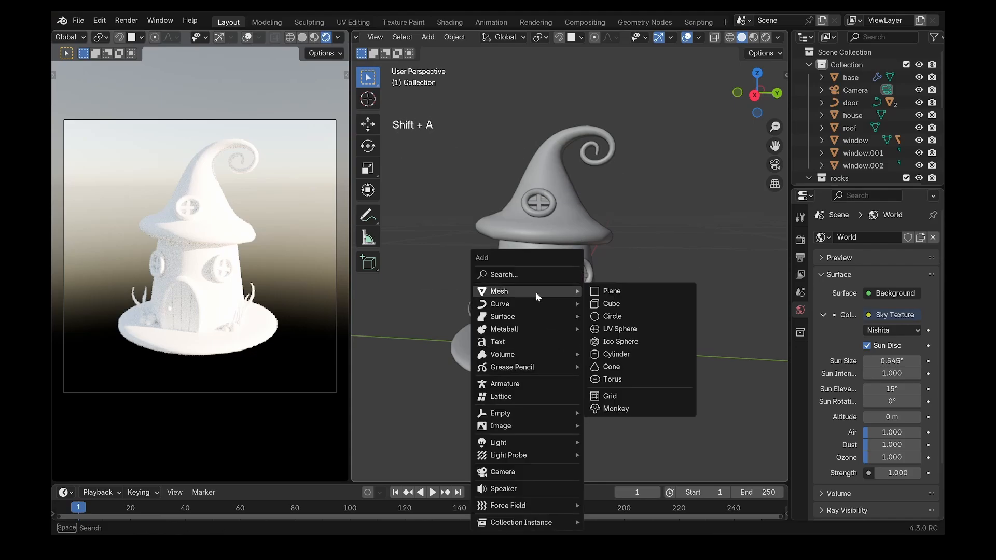
{"action": "left_click", "coordinate": [612, 290]}
Scale the plane's mesh down in Edit Mode so it forms a smaller floor around the house.
{"action": "scroll", "coordinate": [603, 294], "scroll_direction": "down", "scroll_amount": 5}
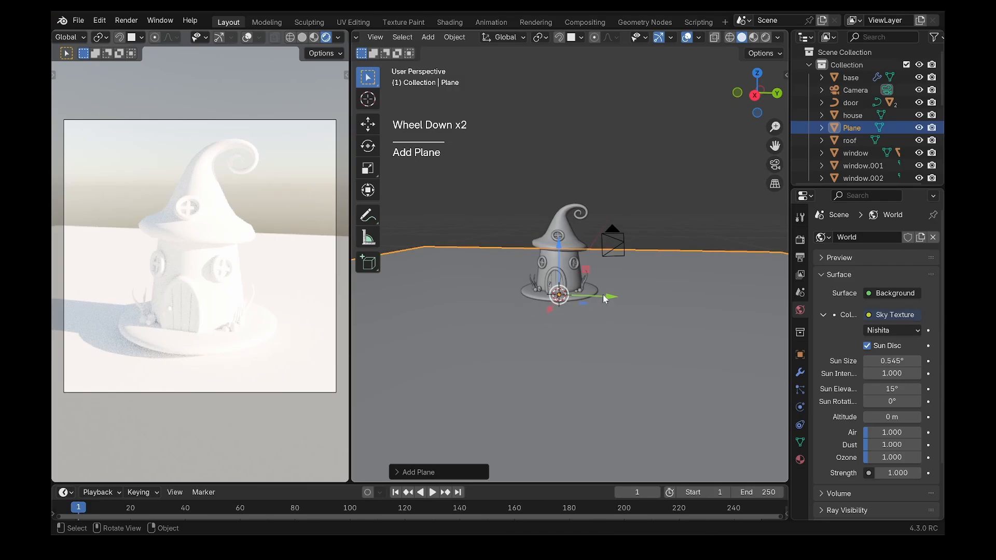
{"action": "middle_click_drag", "start_coordinate": [602, 295], "coordinate": [600, 332]}
{"action": "key", "text": "Tab"}
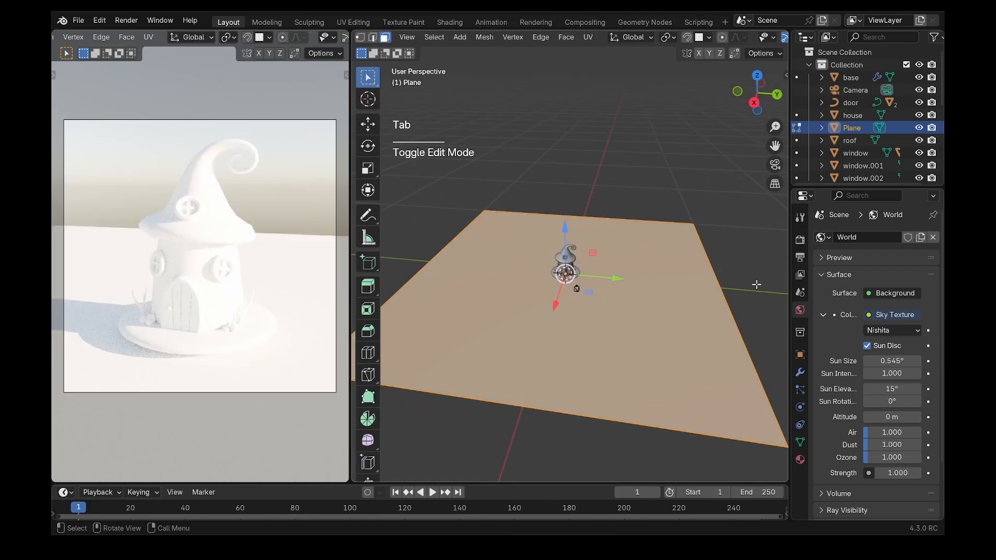
{"action": "key", "text": "s"}
{"action": "left_click", "coordinate": [615, 277]}
{"action": "scroll", "coordinate": [619, 260], "scroll_direction": "up", "scroll_amount": 2}
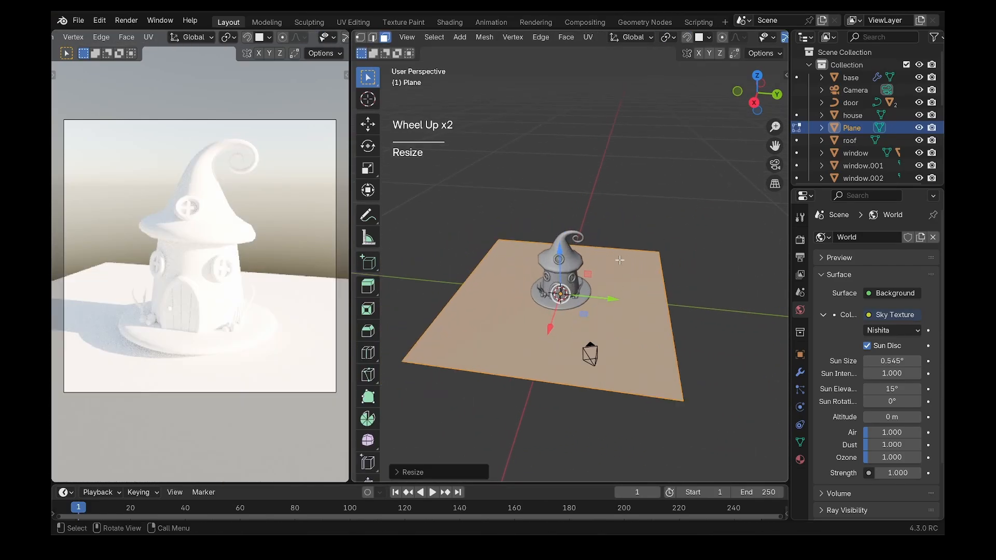
Extrude the floor plane's back edge about 0.42 m upward along Z as a backdrop wall and return to Object Mode.
{"action": "key", "text": "2"}
{"action": "middle_click_drag", "start_coordinate": [619, 260], "coordinate": [593, 268]}
{"action": "left_click", "coordinate": [575, 157]}
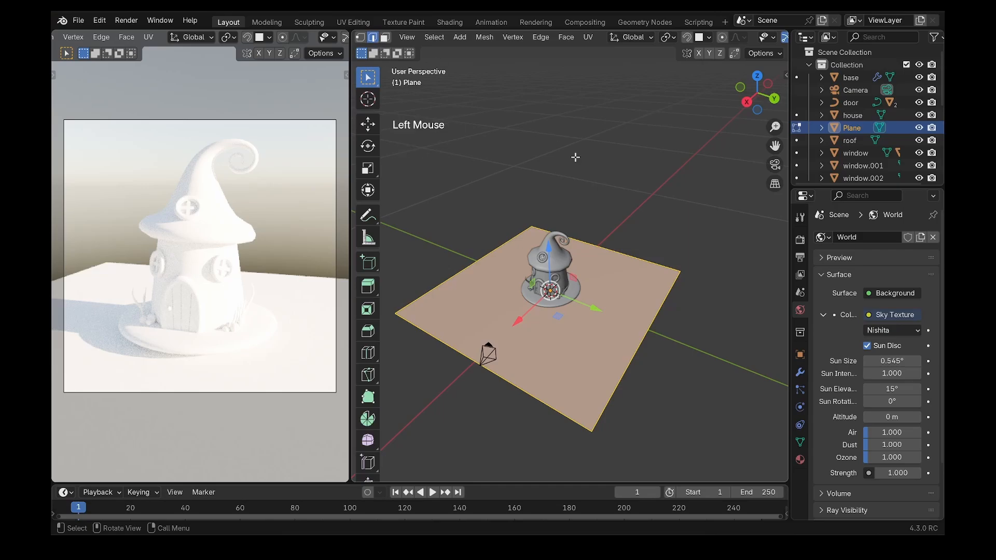
{"action": "left_click", "coordinate": [596, 240]}
{"action": "scroll", "coordinate": [614, 238], "scroll_direction": "up", "scroll_amount": 2}
{"action": "key", "text": "e"}
{"action": "key", "text": "z"}
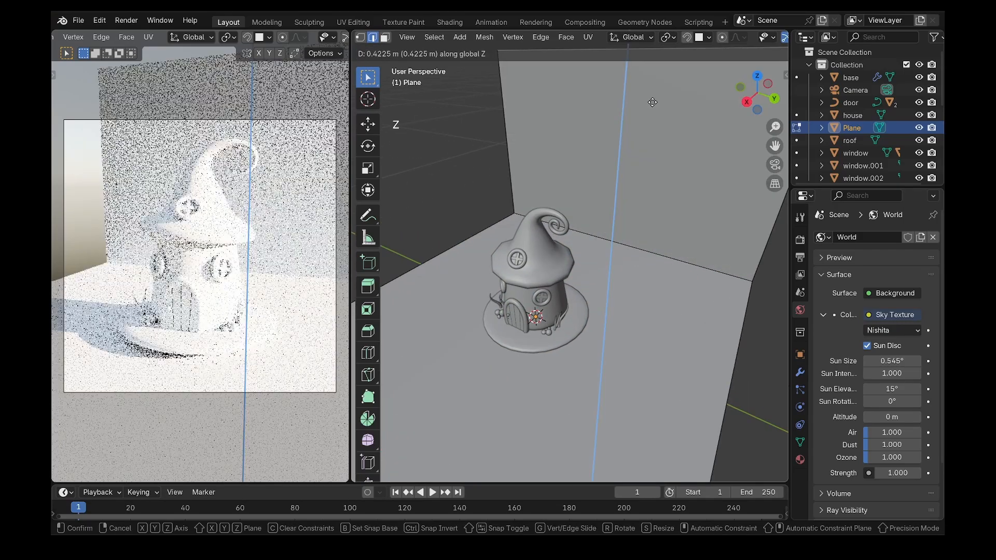
{"action": "left_click", "coordinate": [652, 103]}
{"action": "scroll", "coordinate": [693, 215], "scroll_direction": "down", "scroll_amount": 2}
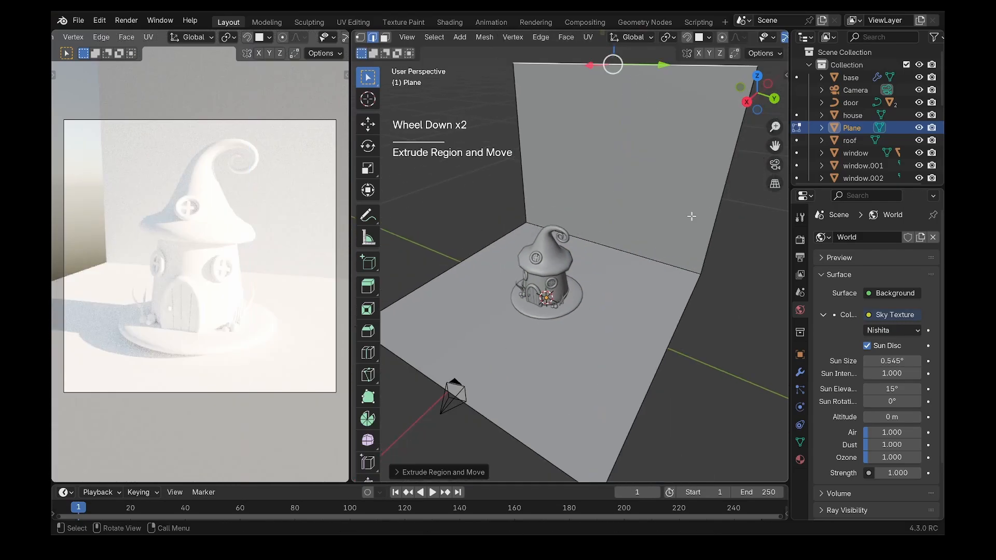
{"action": "key", "text": "Tab"}
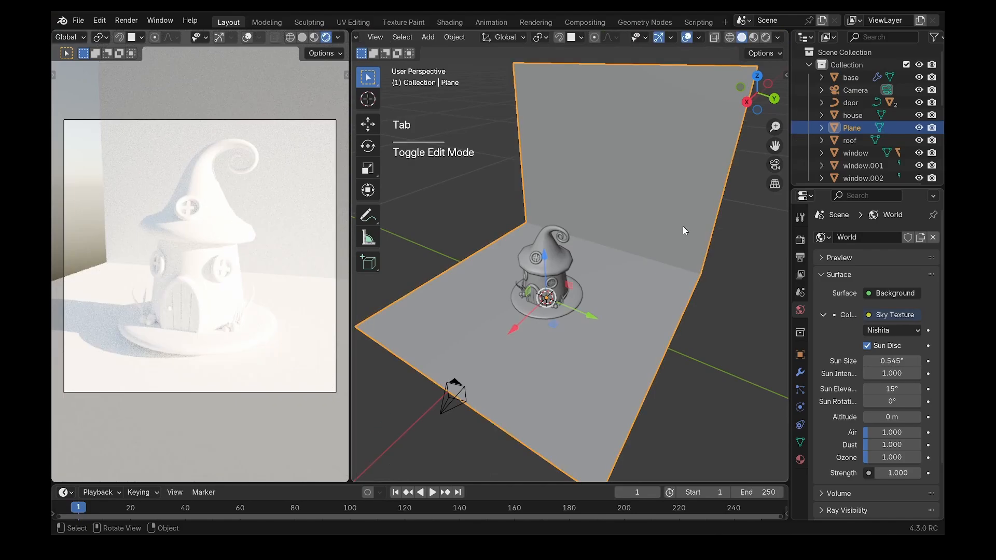
Rotate the backdrop around the Z axis until it fills the whole background of the camera view.
{"action": "key", "text": "r"}
{"action": "key", "text": "z"}
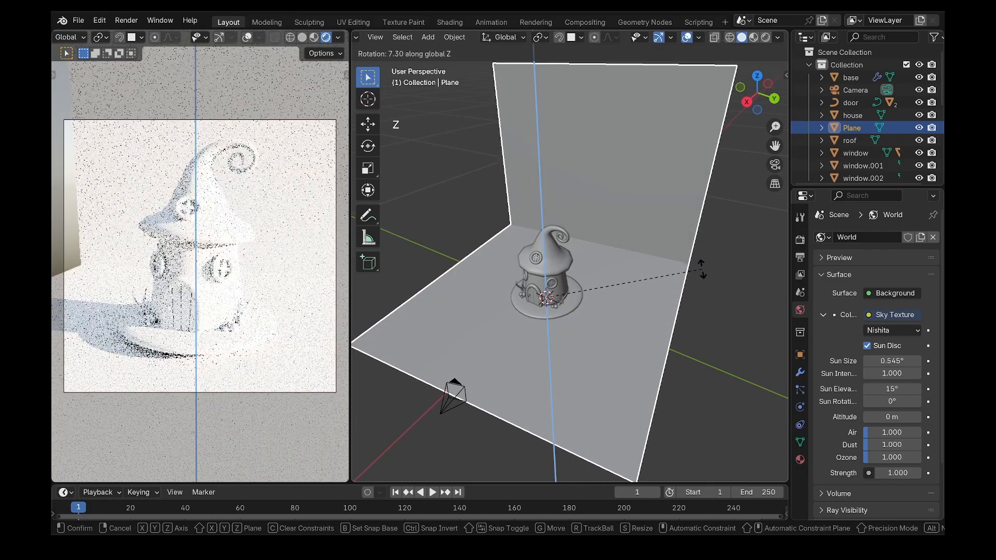
{"action": "left_click", "coordinate": [678, 233]}
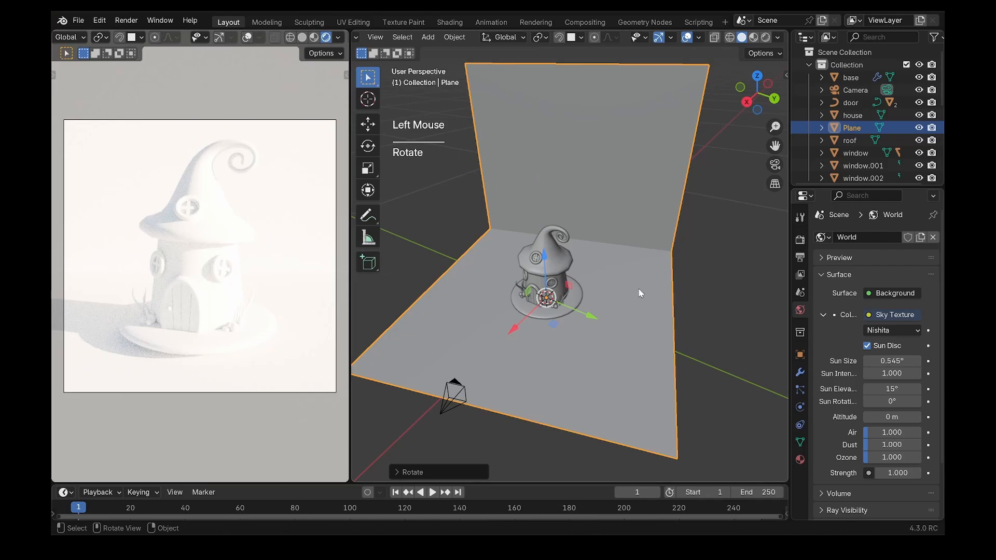
Add a Bevel modifier to the backdrop with 5 segments and an amount of 0.182 m to round its inner corner.
{"action": "mouse_move", "coordinate": [640, 293]}
{"action": "middle_mouse_down"}
{"action": "mouse_move", "coordinate": [684, 298]}
{"action": "mouse_move", "coordinate": [634, 260]}
{"action": "mouse_move", "coordinate": [661, 282]}
{"action": "mouse_move", "coordinate": [651, 280]}
{"action": "middle_mouse_up"}
{"action": "scroll", "coordinate": [649, 278], "scroll_direction": "up", "scroll_amount": 2}
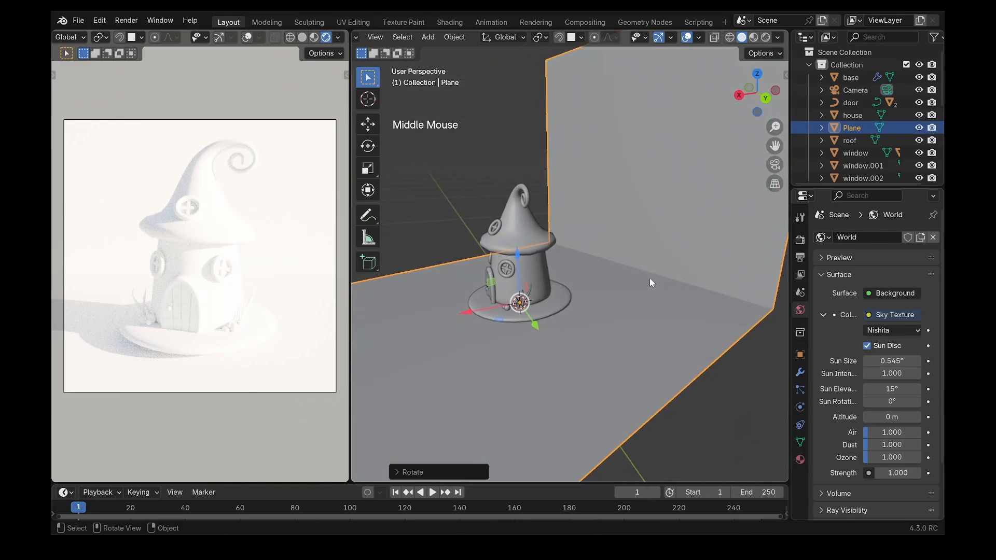
{"action": "left_click", "coordinate": [800, 373]}
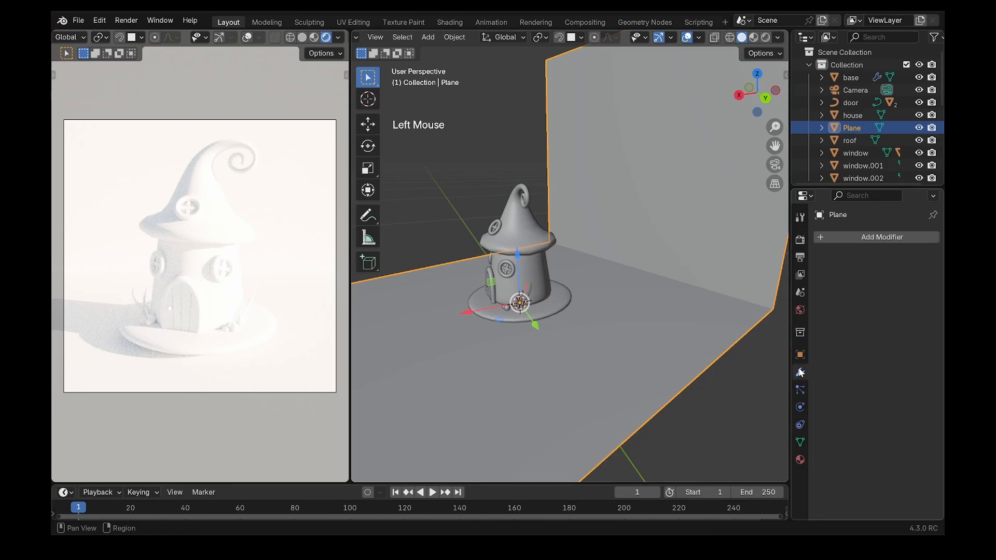
{"action": "left_click", "coordinate": [877, 239]}
{"action": "mouse_move", "coordinate": [847, 238]}
{"action": "left_click", "coordinate": [713, 251]}
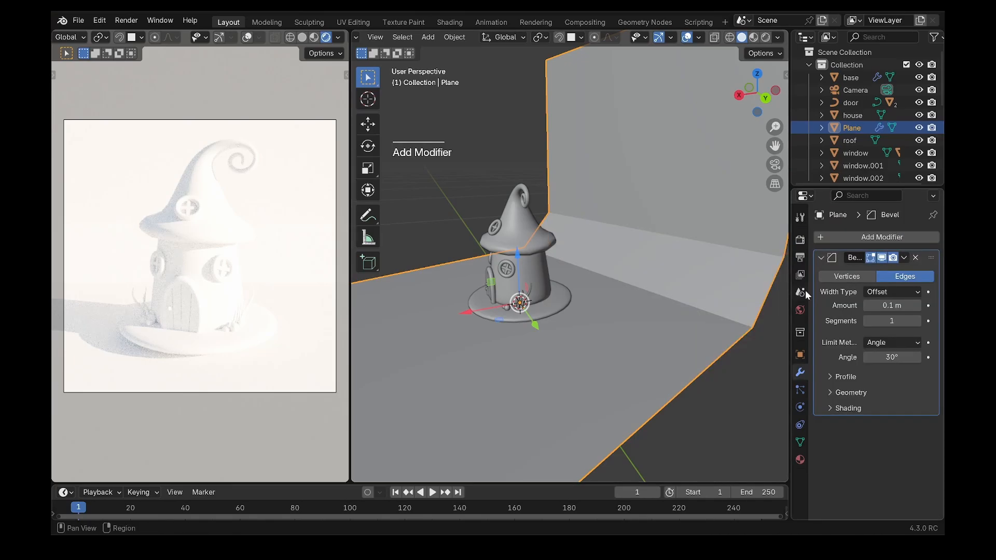
{"action": "left_click", "coordinate": [917, 321]}
{"action": "left_click", "coordinate": [918, 321]}
{"action": "left_click", "coordinate": [918, 321]}
{"action": "left_click", "coordinate": [917, 322]}
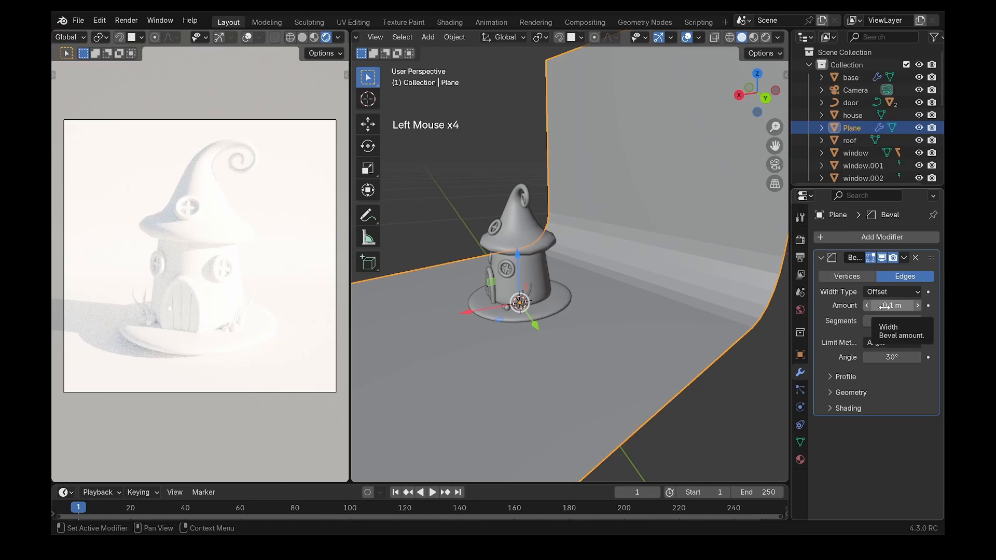
{"action": "left_click_drag", "start_coordinate": [886, 305], "coordinate": [921, 305], "text": "shift"}
Apply Shade Smooth to the backdrop.
{"action": "right_click", "coordinate": [687, 231]}
{"action": "left_click", "coordinate": [687, 231]}
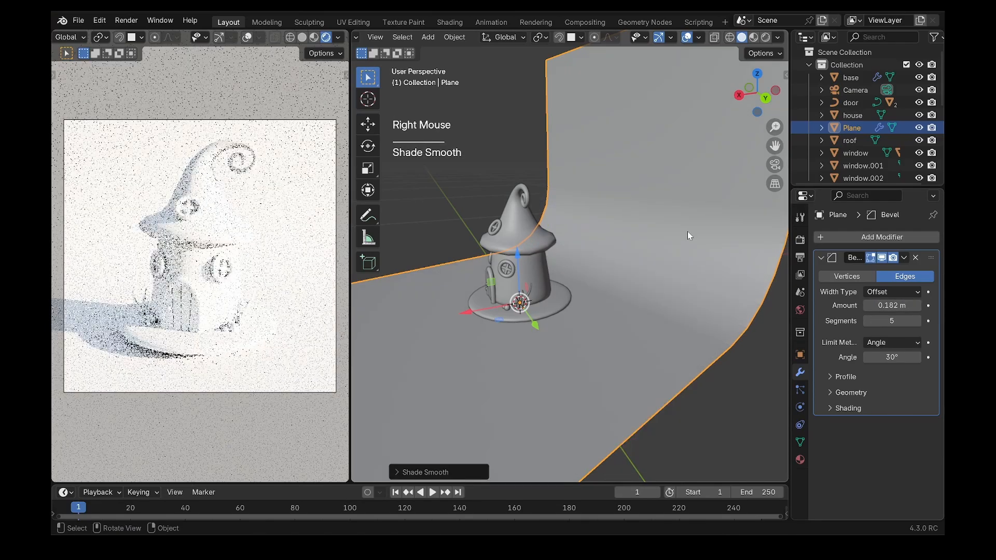
{"action": "scroll", "coordinate": [634, 241], "scroll_direction": "down", "scroll_amount": 2}
{"action": "middle_click_drag", "start_coordinate": [634, 241], "coordinate": [688, 251]}
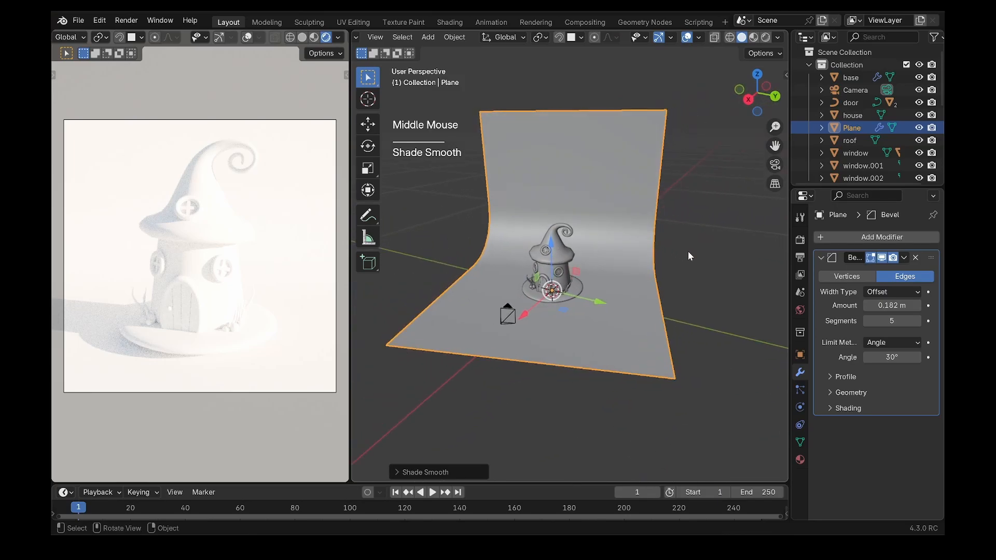
{"action": "scroll", "coordinate": [688, 252], "scroll_direction": "up", "scroll_amount": 2}
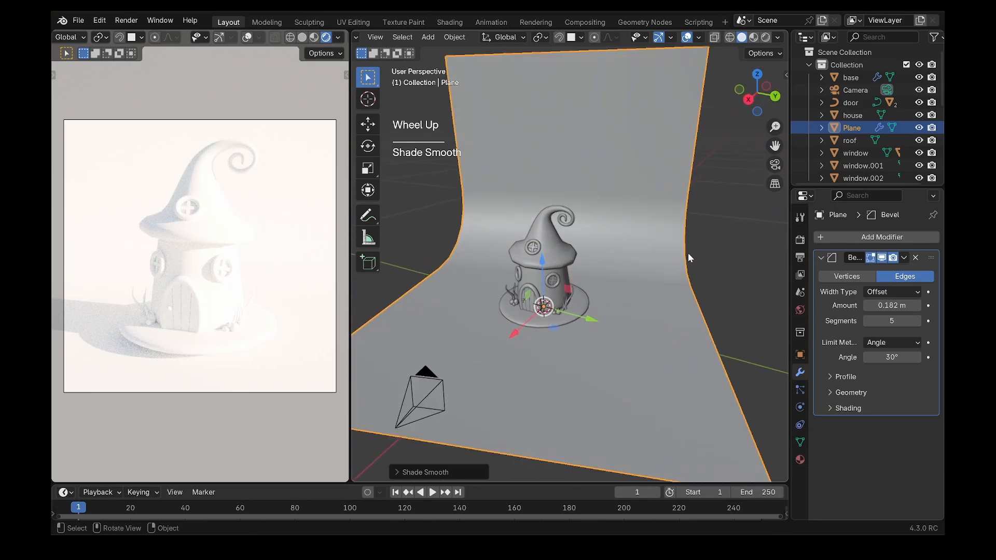
Set the world sky's strength to 0.1 and its sun rotation to -86.4°.
{"action": "left_click", "coordinate": [800, 310]}
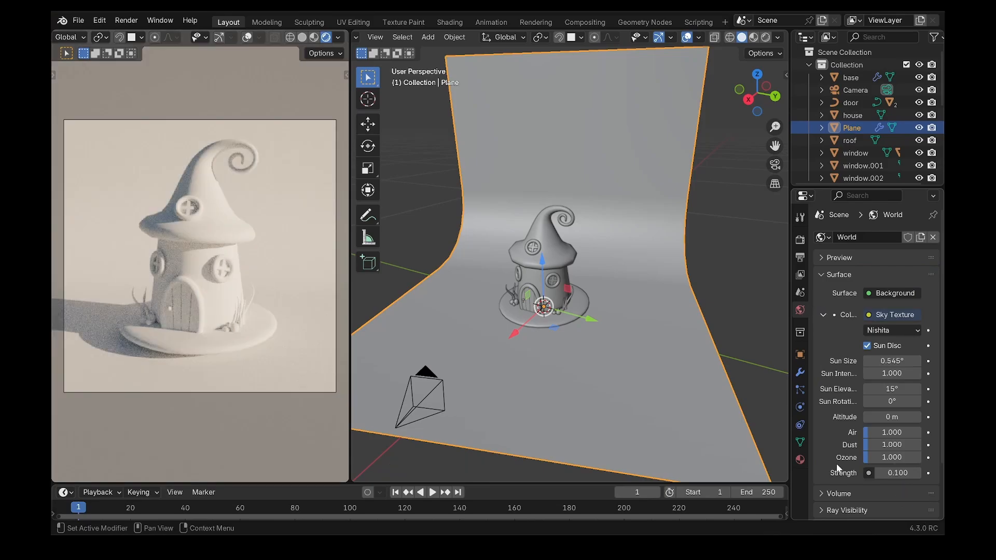
{"action": "left_click", "coordinate": [894, 401]}
{"action": "mouse_move", "coordinate": [894, 401]}
{"action": "left_mouse_down"}
{"action": "mouse_move", "coordinate": [941, 401]}
{"action": "mouse_move", "coordinate": [877, 401]}
{"action": "mouse_move", "coordinate": [893, 401]}
{"action": "left_mouse_up"}
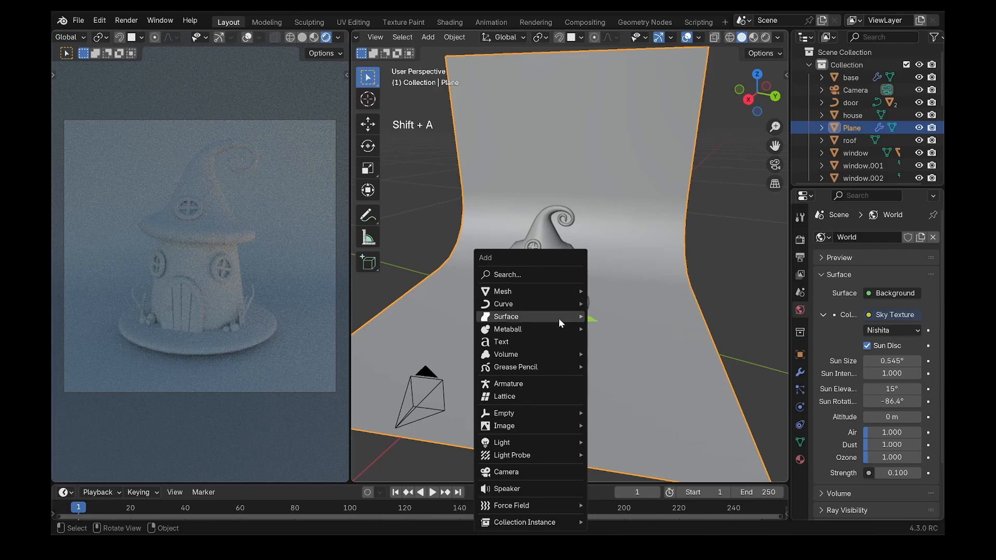
Add an area light at the world origin and raise it along Z to well above the house.
{"action": "mouse_move", "coordinate": [536, 441]}
{"action": "left_click", "coordinate": [617, 485]}
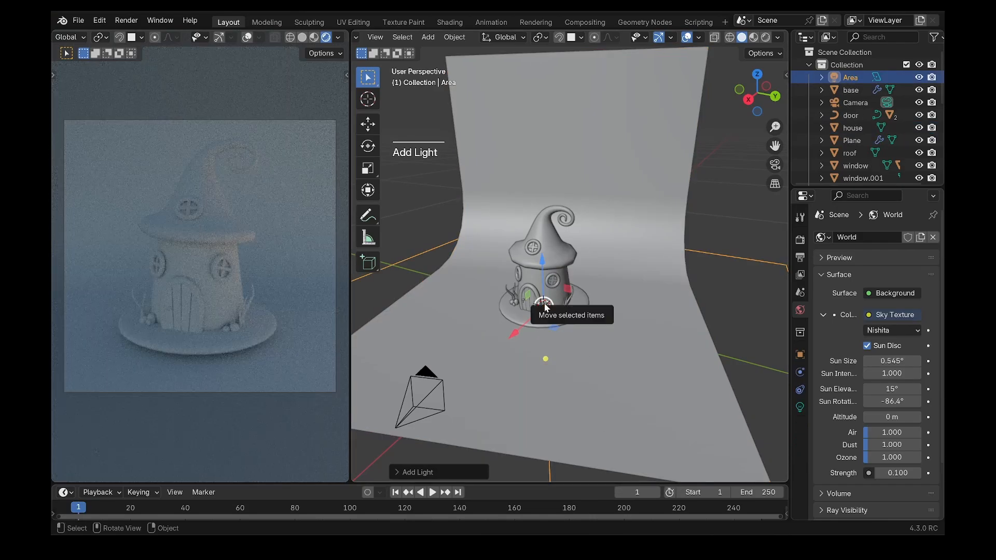
{"action": "scroll", "coordinate": [544, 307], "scroll_direction": "down", "scroll_amount": 2}
{"action": "left_click_drag", "start_coordinate": [557, 247], "coordinate": [552, 136]}
{"action": "middle_click_drag", "start_coordinate": [596, 217], "coordinate": [606, 239]}
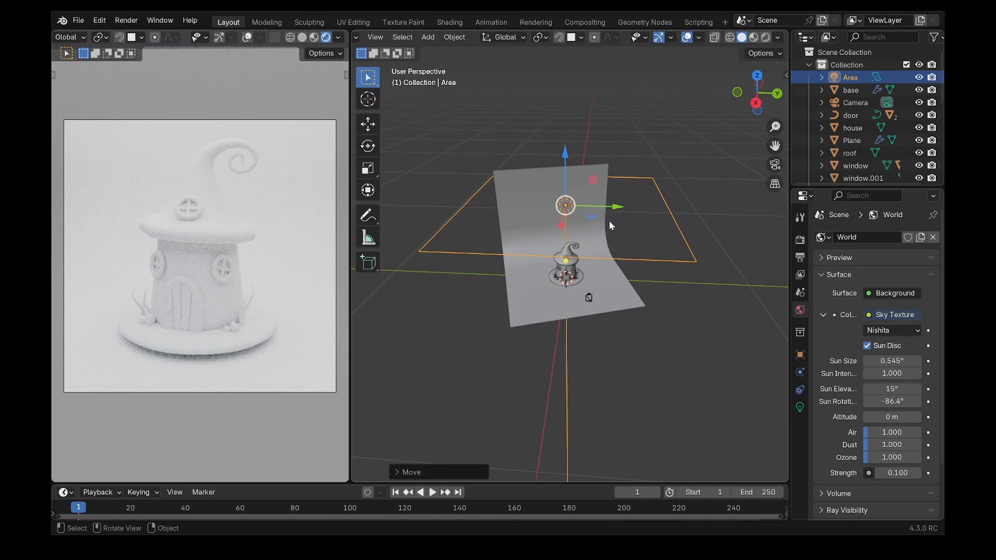
With the 3D cursor as pivot, swing the area light about -46° around the house in right orthographic view and move it slightly farther away.
{"action": "left_click", "coordinate": [756, 103]}
{"action": "middle_click_drag", "start_coordinate": [655, 185], "coordinate": [678, 239], "text": "shift"}
{"action": "key", "text": "r"}
{"action": "right_click", "coordinate": [668, 217]}
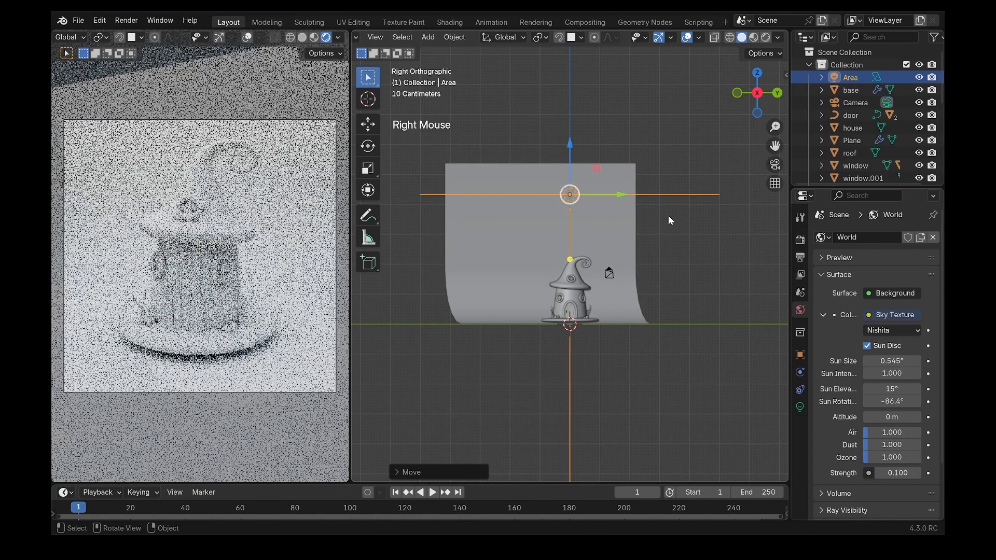
{"action": "left_click", "coordinate": [546, 38]}
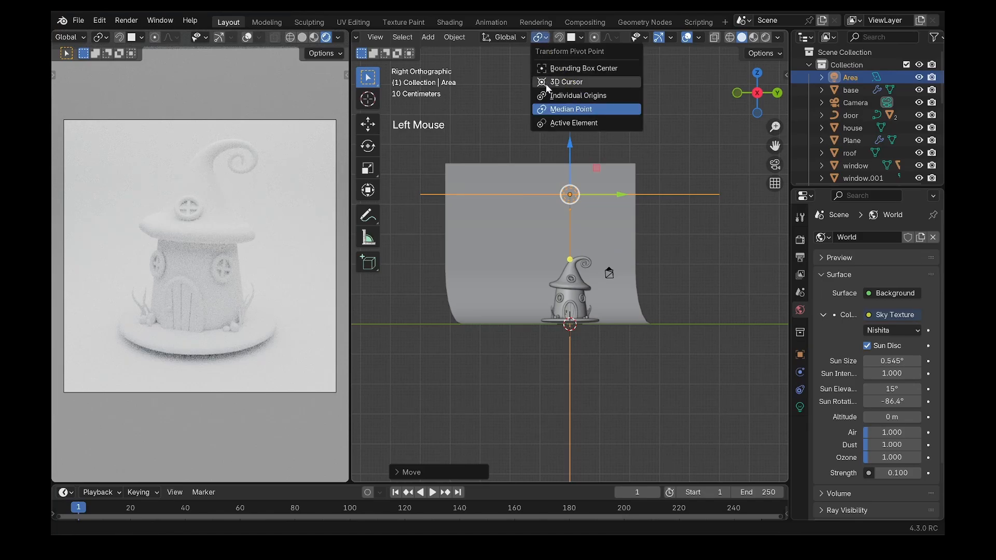
{"action": "left_click", "coordinate": [567, 82]}
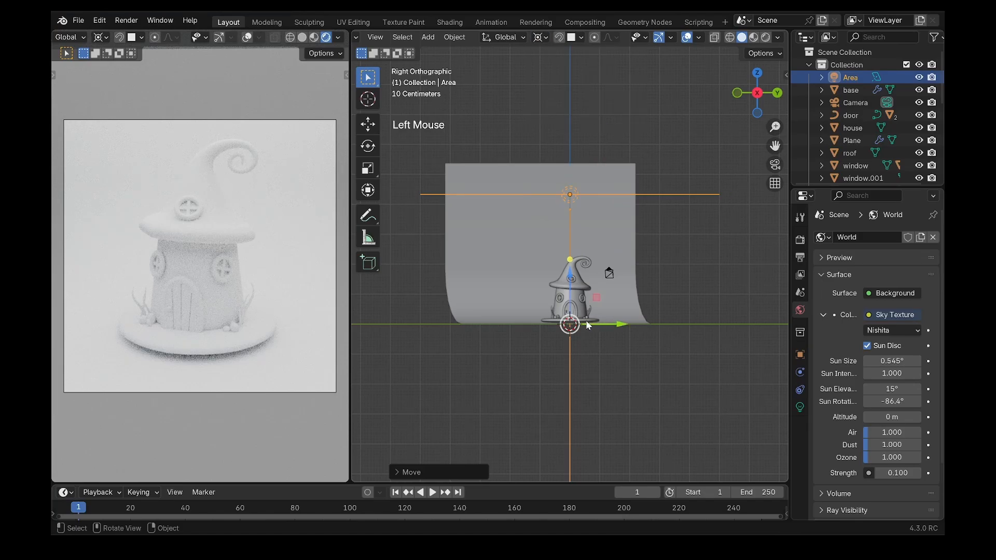
{"action": "key", "text": "r"}
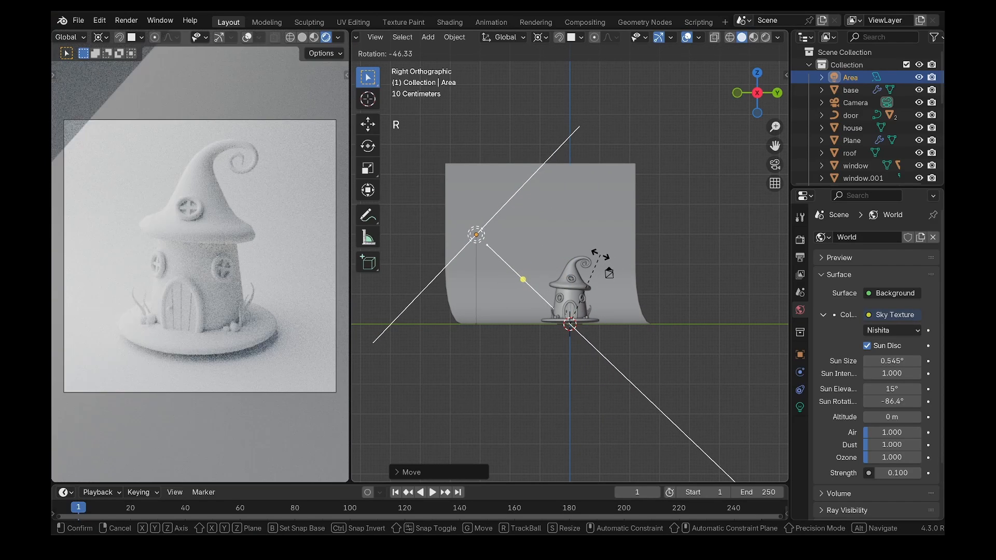
{"action": "left_click", "coordinate": [601, 255]}
{"action": "key", "text": "g"}
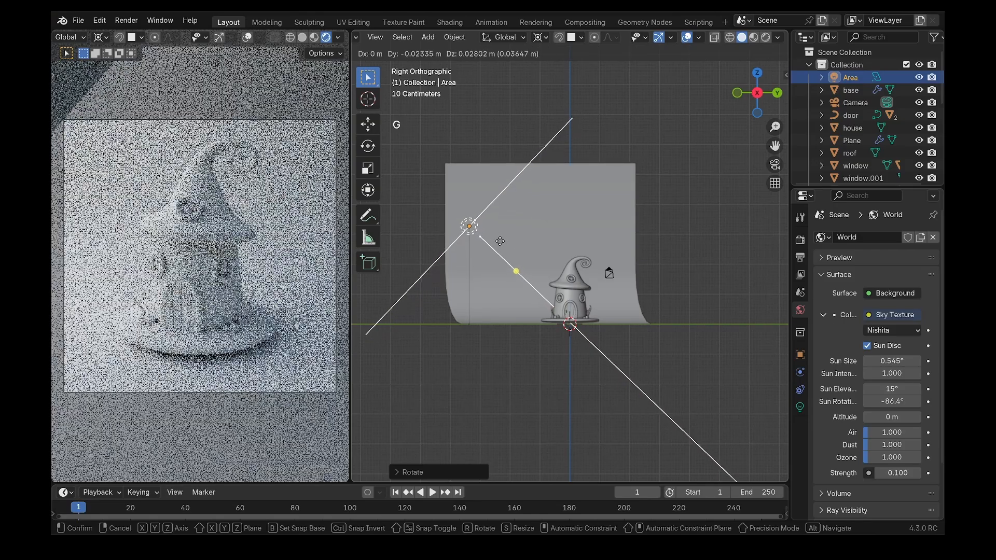
{"action": "left_click", "coordinate": [559, 254]}
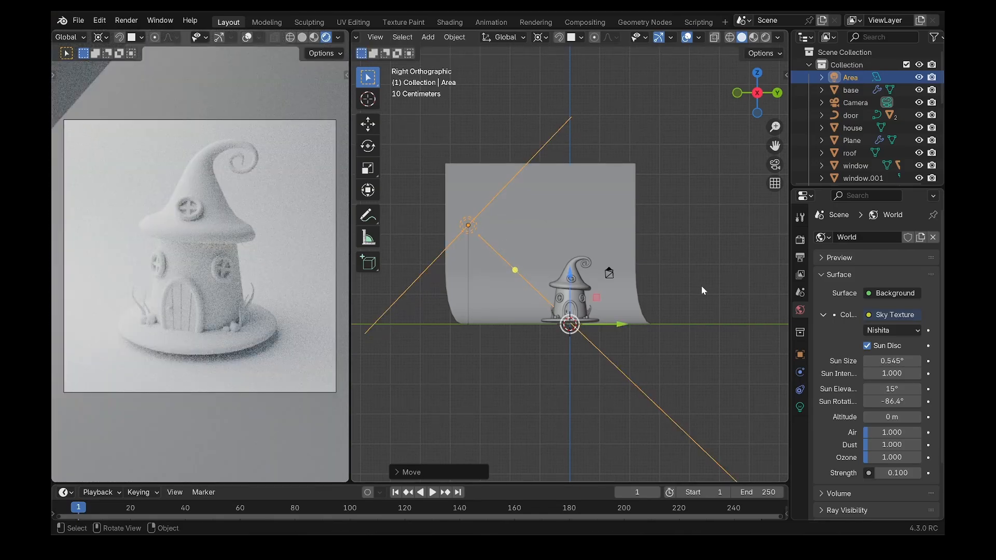
Select the inner circular pane of the wall window left of the door and give it a new material.
{"action": "scroll", "coordinate": [622, 288], "scroll_direction": "up", "scroll_amount": 10}
{"action": "left_click", "coordinate": [514, 293]}
{"action": "left_click", "coordinate": [514, 294]}
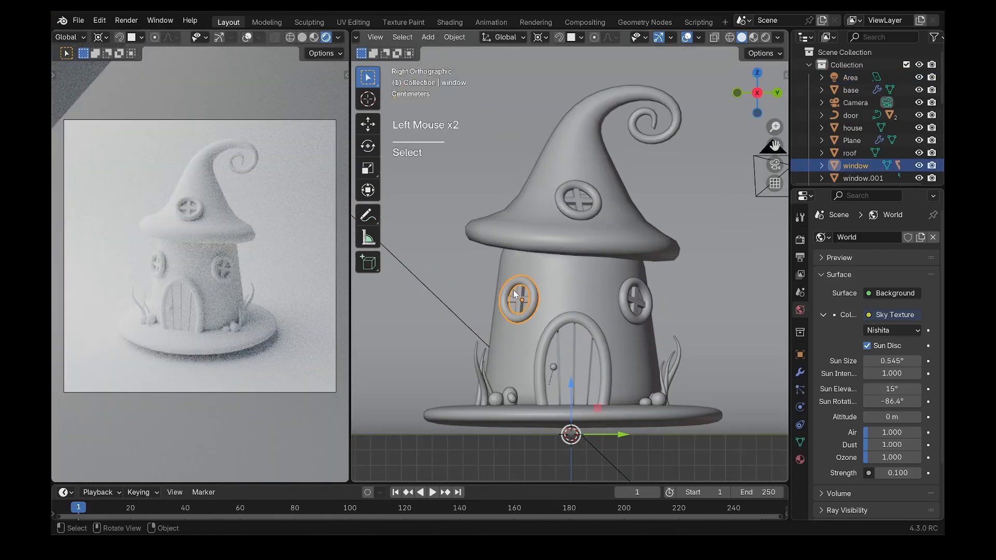
{"action": "left_click", "coordinate": [513, 291]}
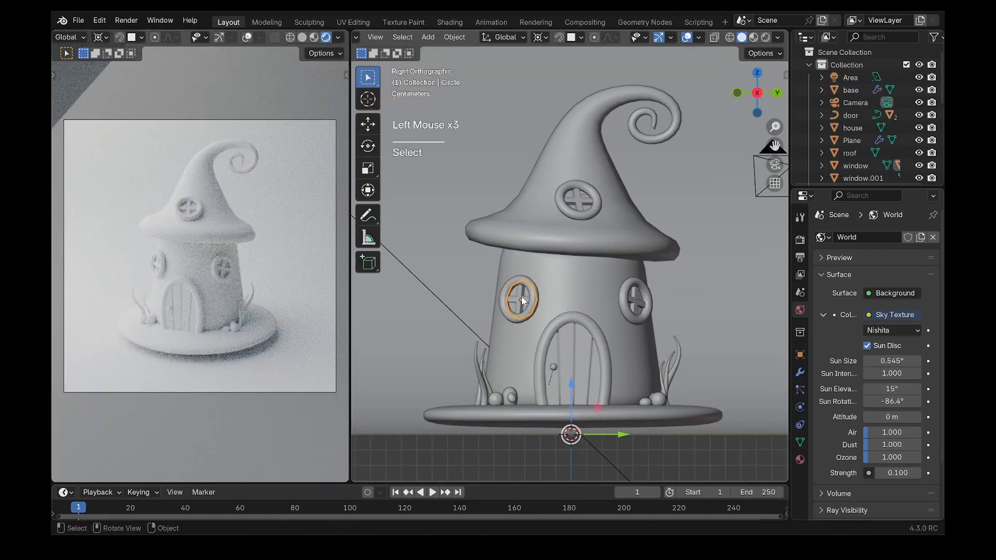
{"action": "left_click", "coordinate": [800, 459]}
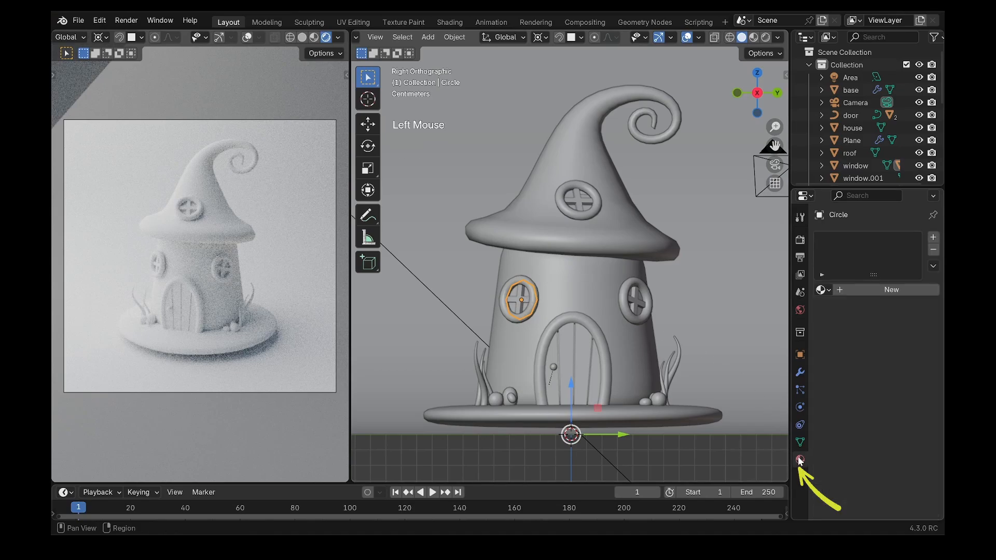
{"action": "left_click", "coordinate": [889, 292]}
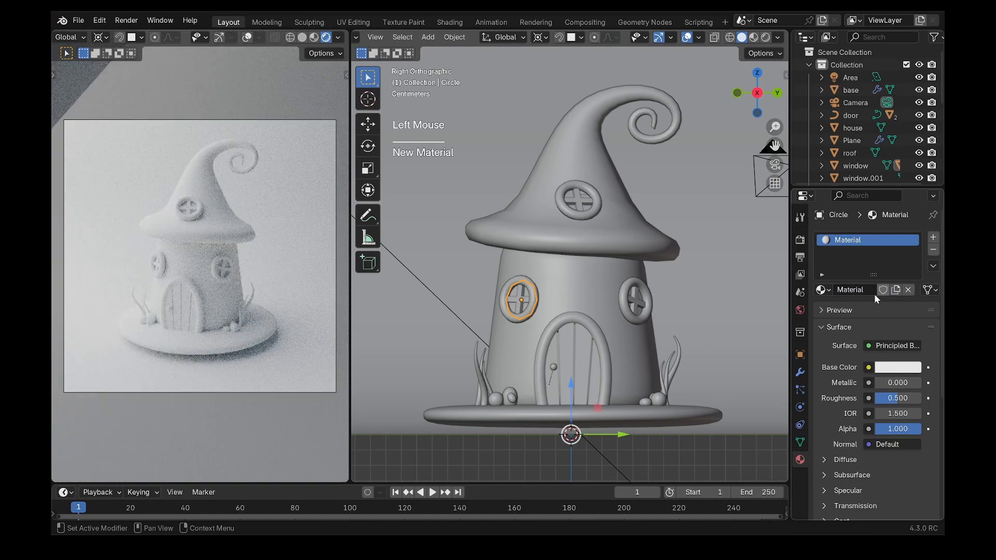
Make the window pane material an orange-red Emission shader, colour #FF4608, with strength 3.
{"action": "left_click", "coordinate": [871, 345]}
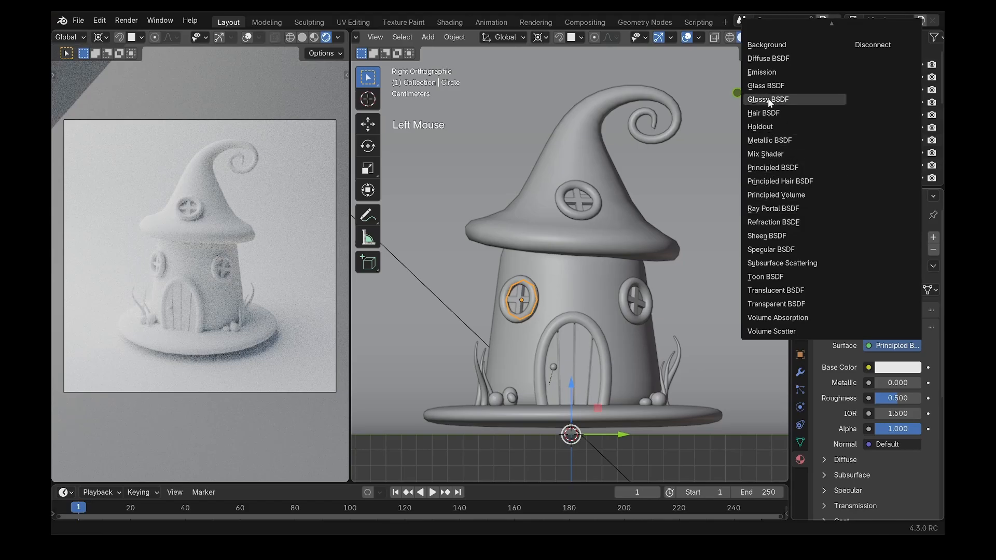
{"action": "left_click", "coordinate": [767, 73]}
{"action": "left_click", "coordinate": [895, 367]}
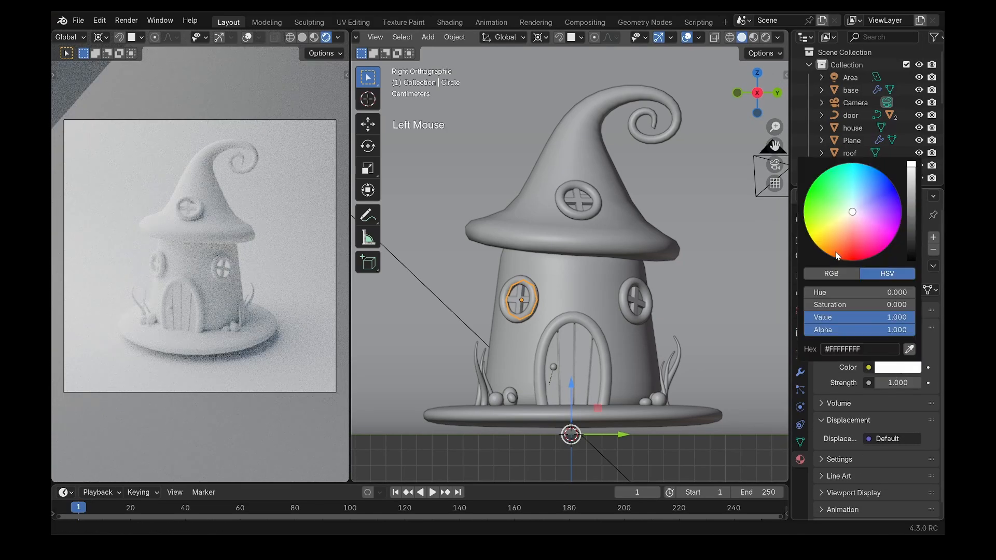
{"action": "left_click", "coordinate": [840, 252]}
{"action": "left_click_drag", "start_coordinate": [839, 250], "coordinate": [837, 250]}
{"action": "left_click", "coordinate": [897, 383]}
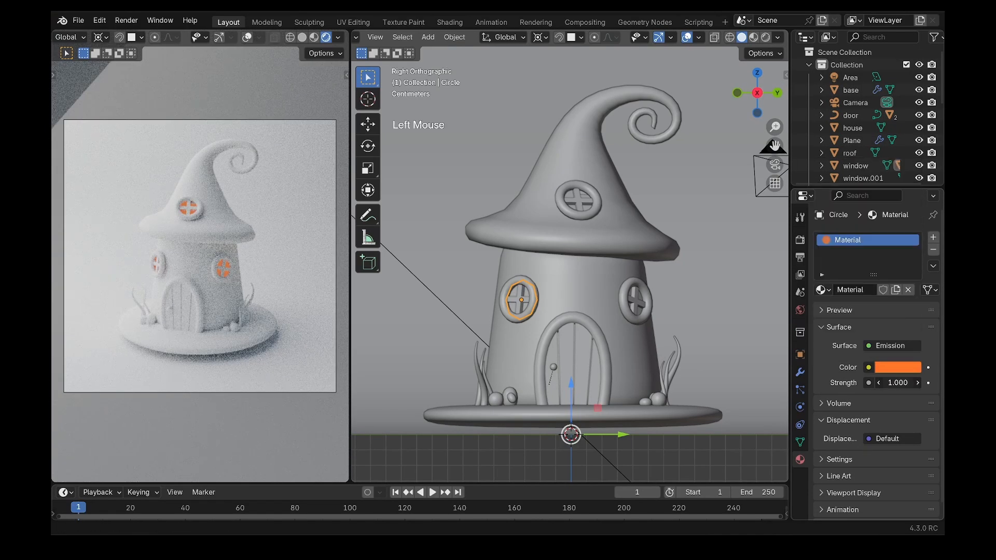
{"action": "key", "text": "Return"}
{"action": "left_click", "coordinate": [897, 372]}
{"action": "left_click", "coordinate": [839, 255]}
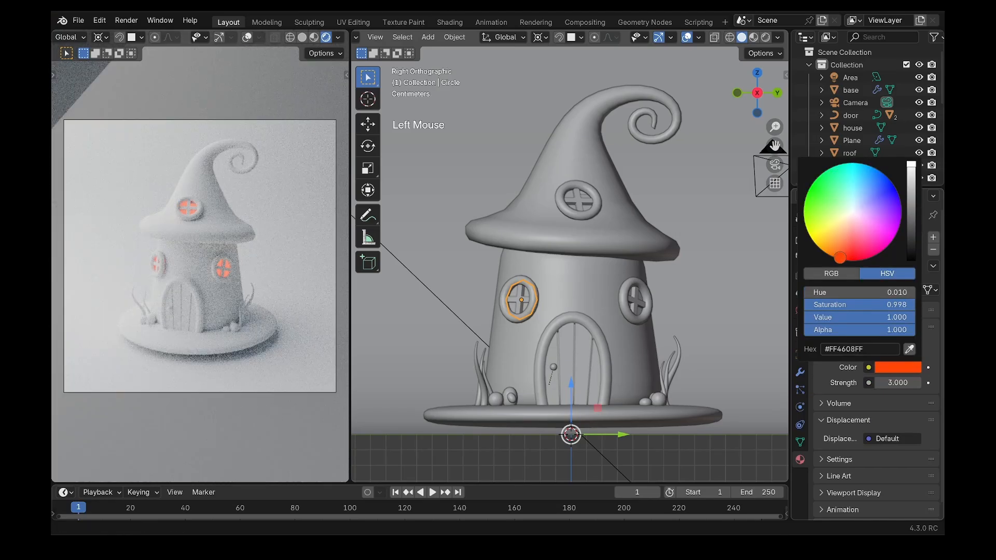
Give the hat-shaped roof a new material with a pinkish-red base colour.
{"action": "left_click", "coordinate": [624, 236]}
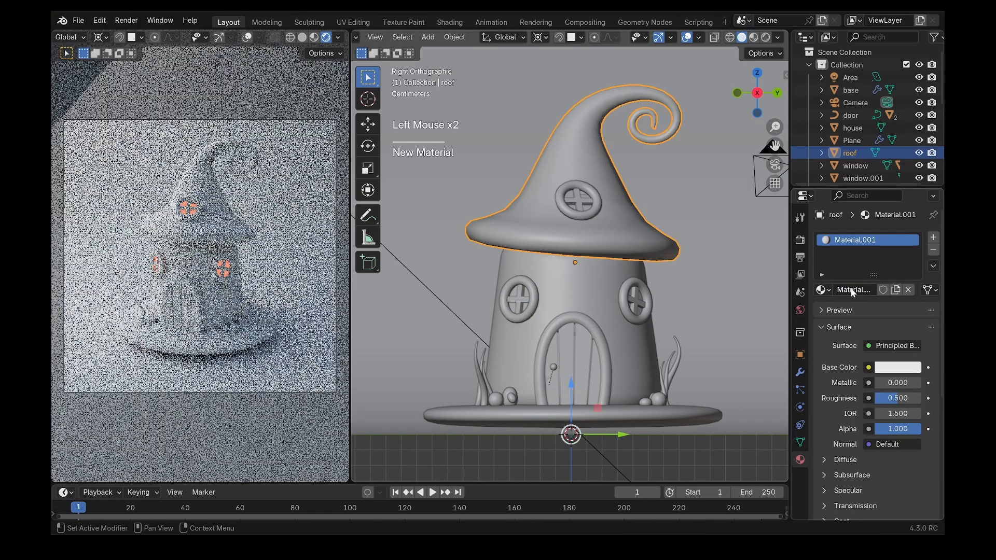
{"action": "left_click", "coordinate": [897, 367]}
{"action": "left_click_drag", "start_coordinate": [855, 242], "coordinate": [881, 218]}
Give the house body a new material with purple base colour #BE67E7.
{"action": "left_click", "coordinate": [629, 346]}
{"action": "left_click", "coordinate": [886, 290]}
{"action": "left_click", "coordinate": [897, 368]}
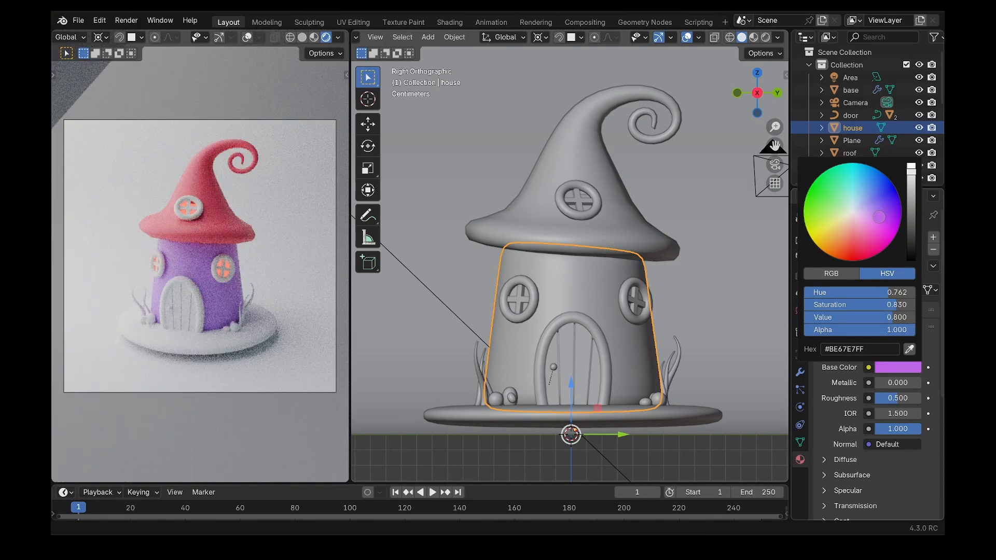
Give the door planks a new material with a pinkish-purple base colour.
{"action": "left_click", "coordinate": [582, 342]}
{"action": "left_click", "coordinate": [886, 291]}
{"action": "left_click", "coordinate": [897, 367]}
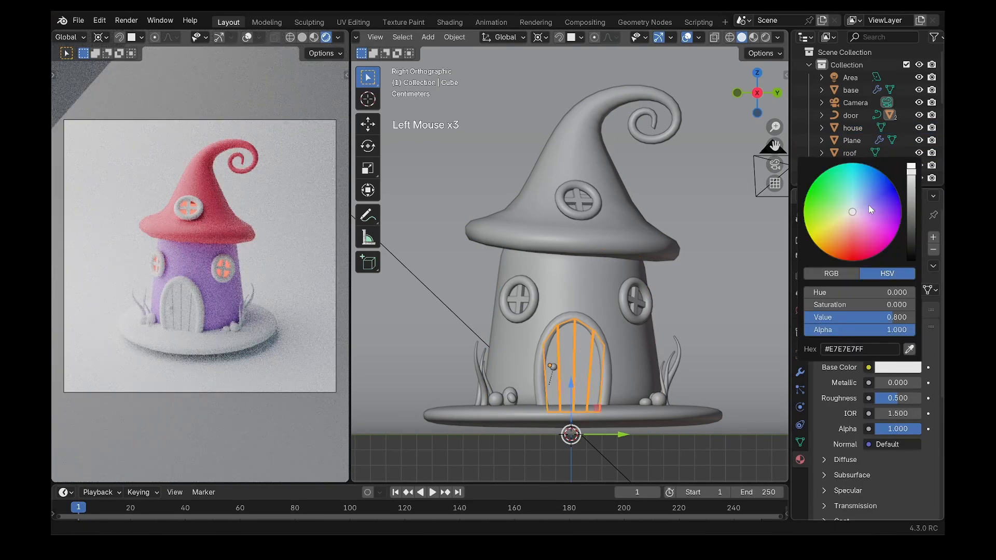
{"action": "left_click", "coordinate": [869, 205]}
Give the arched door frame a new material with an orange base colour.
{"action": "left_click", "coordinate": [605, 363]}
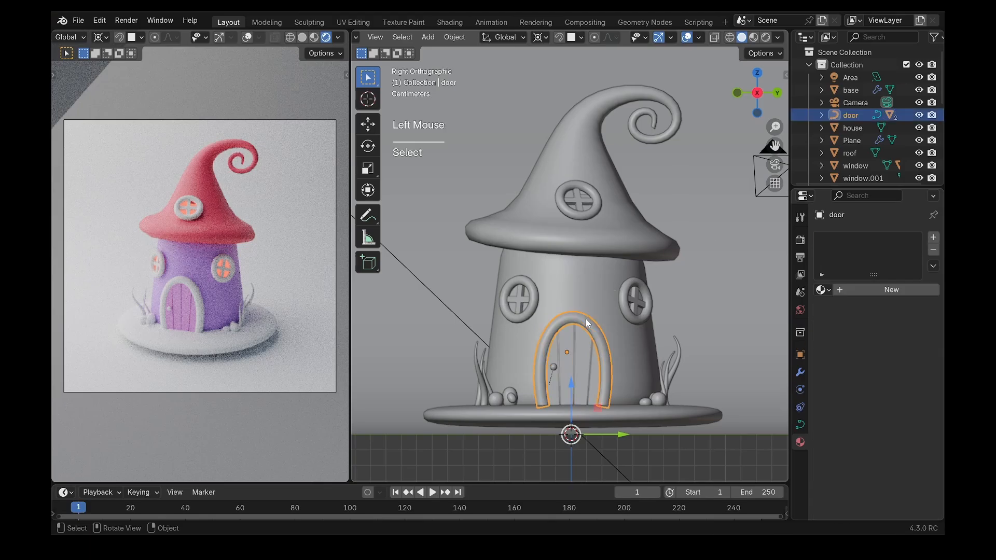
{"action": "left_click", "coordinate": [858, 291]}
{"action": "left_click", "coordinate": [897, 367]}
{"action": "left_click", "coordinate": [842, 241]}
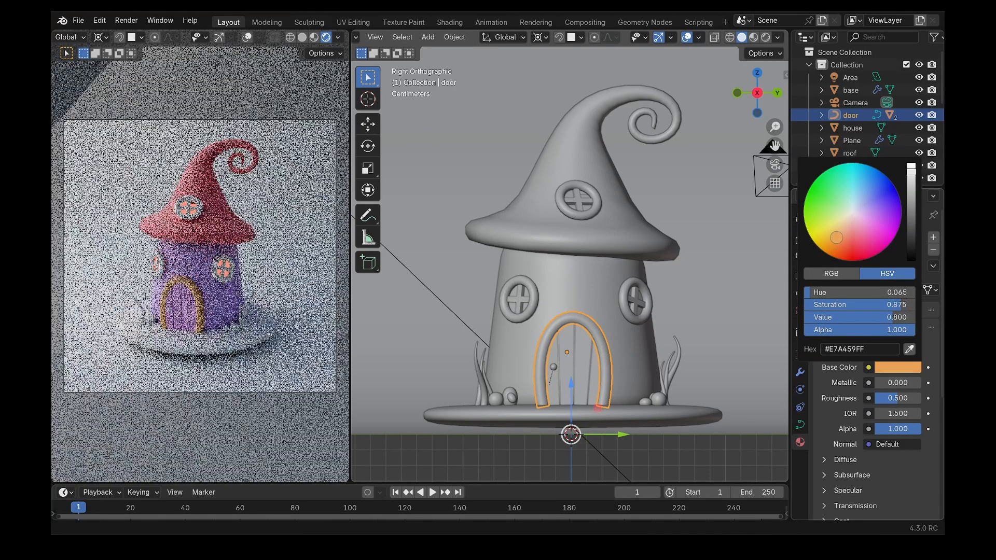
Link the door frame's orange material to the frames and crossbars of all three windows.
{"action": "scroll", "coordinate": [620, 227], "scroll_direction": "up", "scroll_amount": 1}
{"action": "left_click", "coordinate": [579, 188]}
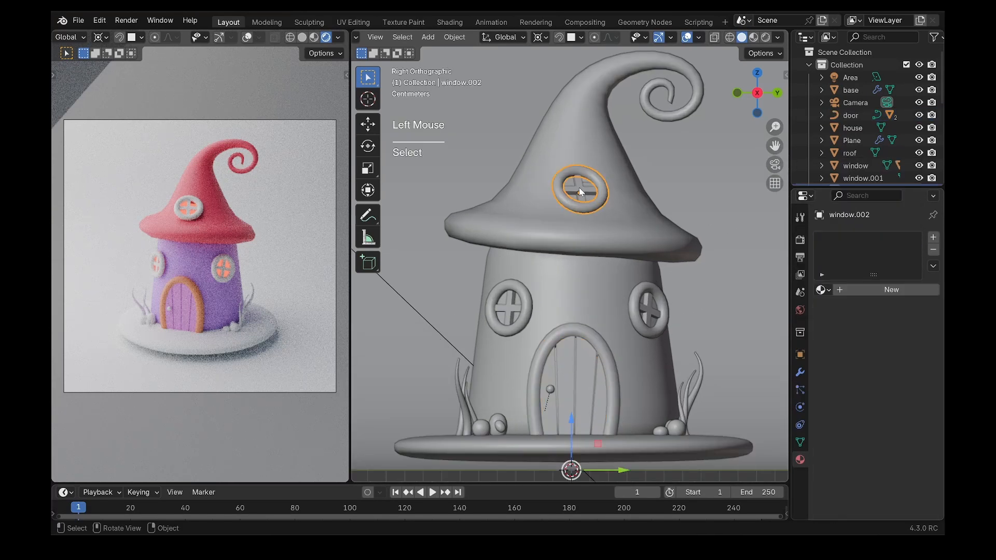
{"action": "left_click", "coordinate": [519, 288], "text": "shift"}
{"action": "left_click", "coordinate": [648, 306], "text": "shift"}
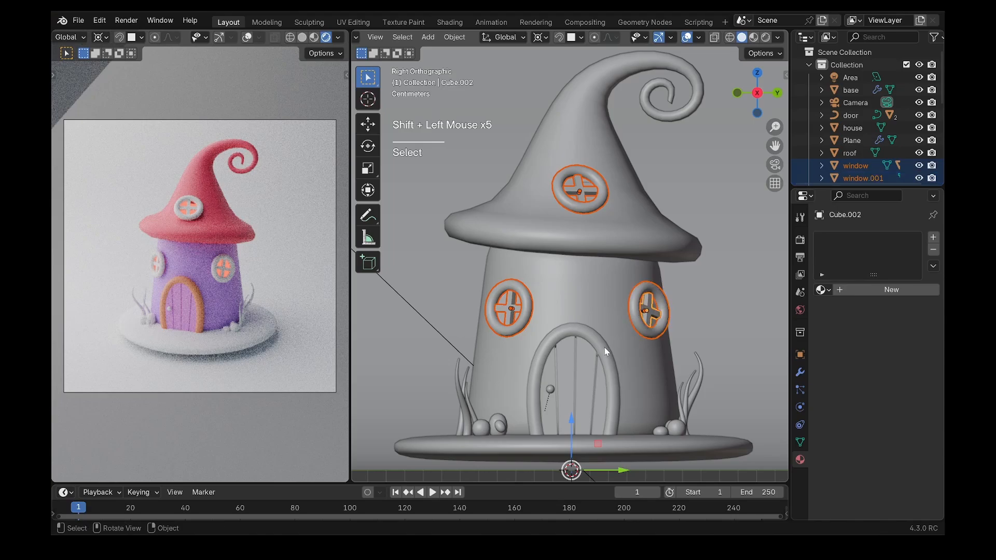
{"action": "left_click", "coordinate": [586, 338], "text": "shift"}
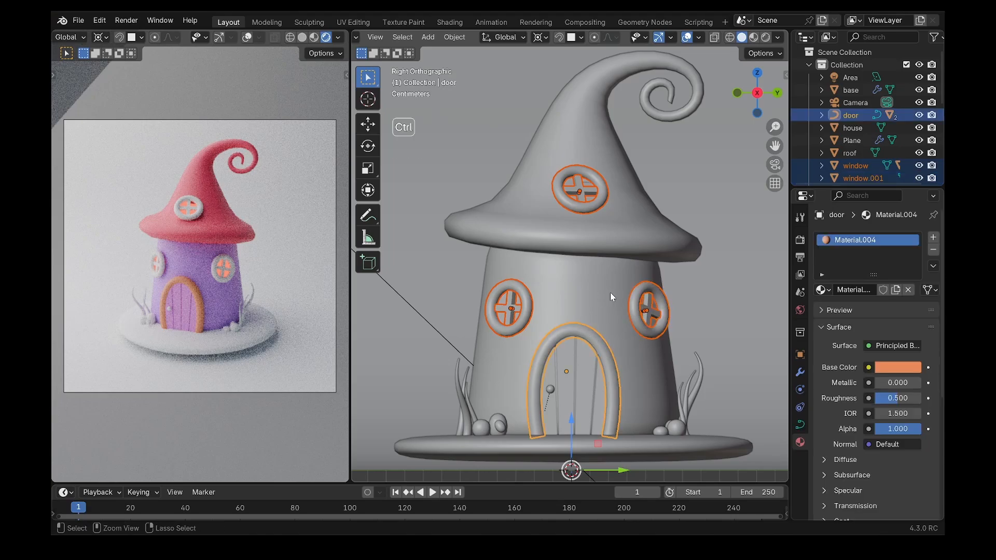
{"action": "key", "text": "ctrl+l"}
{"action": "left_click", "coordinate": [569, 322]}
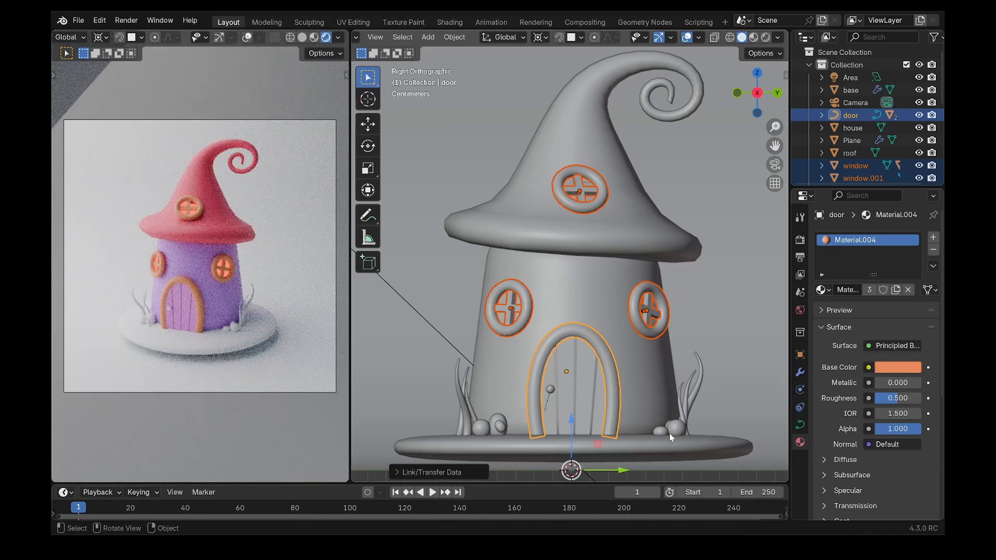
Give the round base a new material with sandy yellow base colour #E7D883.
{"action": "scroll", "coordinate": [637, 418], "scroll_direction": "down", "scroll_amount": 2}
{"action": "left_click", "coordinate": [621, 418]}
{"action": "left_click", "coordinate": [845, 288]}
{"action": "left_click", "coordinate": [898, 367]}
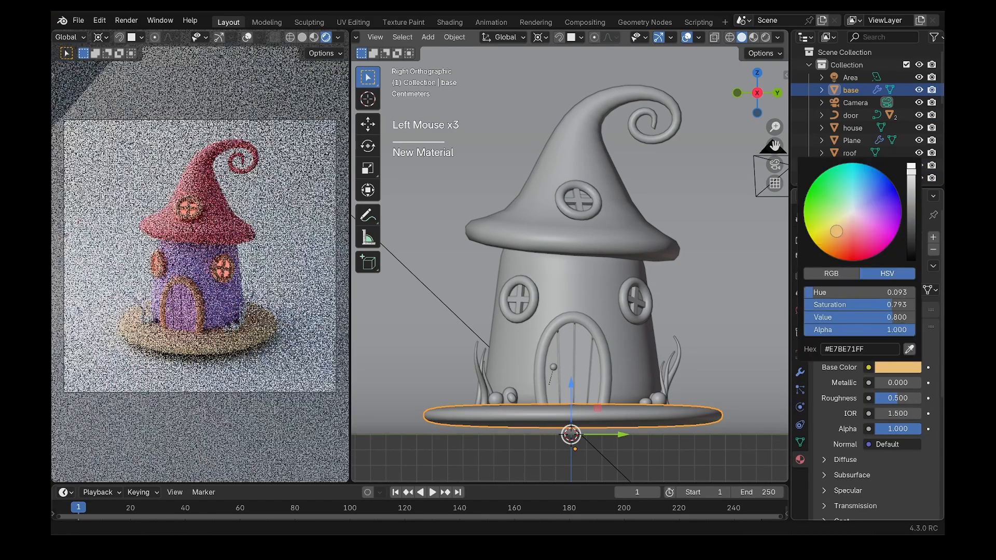
{"action": "left_click_drag", "start_coordinate": [836, 231], "coordinate": [836, 226]}
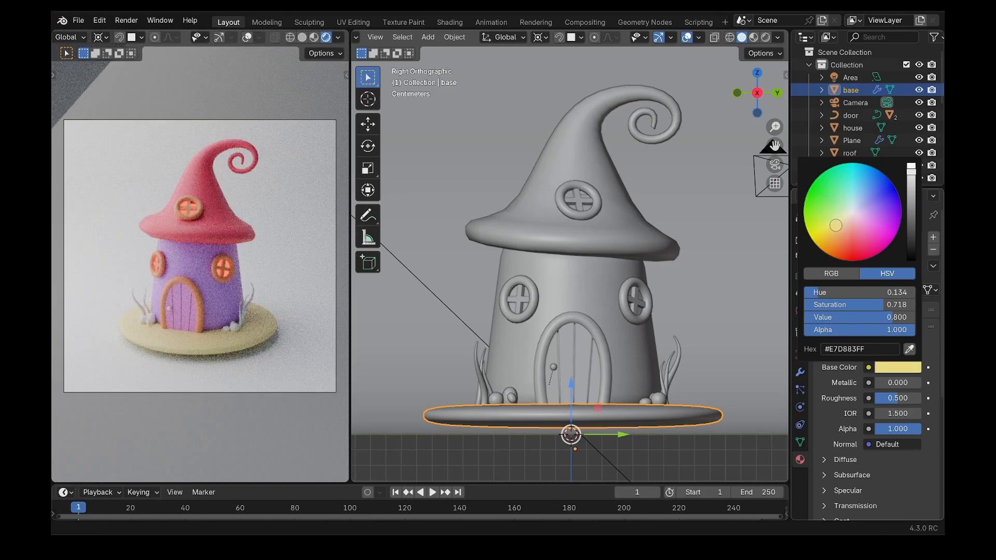
Raise the backdrop slightly along Z and enlarge the base's mesh horizontally, excluding the Z axis.
{"action": "left_click", "coordinate": [700, 313]}
{"action": "left_click_drag", "start_coordinate": [572, 390], "coordinate": [572, 382]}
{"action": "left_click", "coordinate": [612, 412]}
{"action": "key", "text": "Tab"}
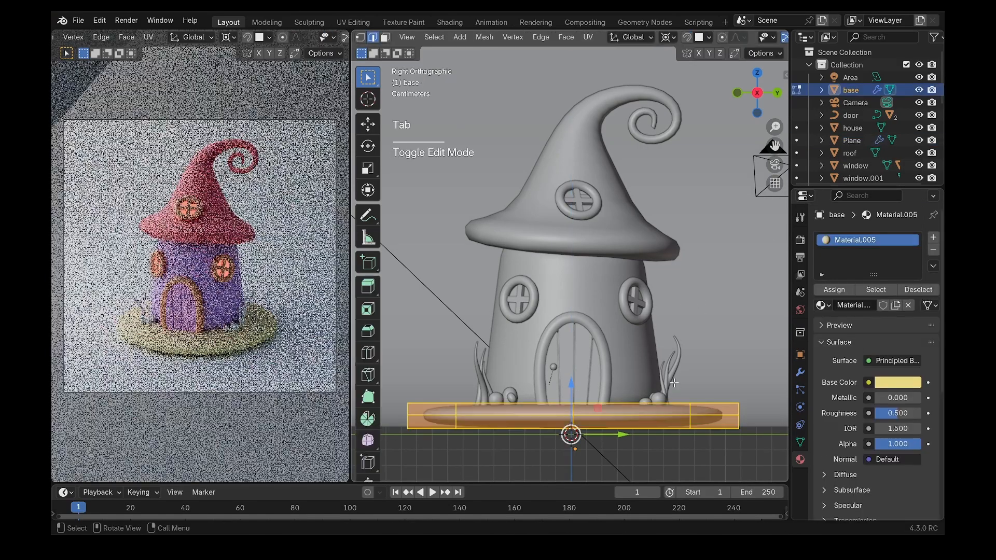
{"action": "key", "text": "a"}
{"action": "key", "text": "s"}
{"action": "key", "text": "shift+z"}
{"action": "left_click", "coordinate": [741, 385]}
{"action": "key", "text": "Tab"}
Give the plants beside the house a new material with a green base colour.
{"action": "left_click", "coordinate": [678, 359]}
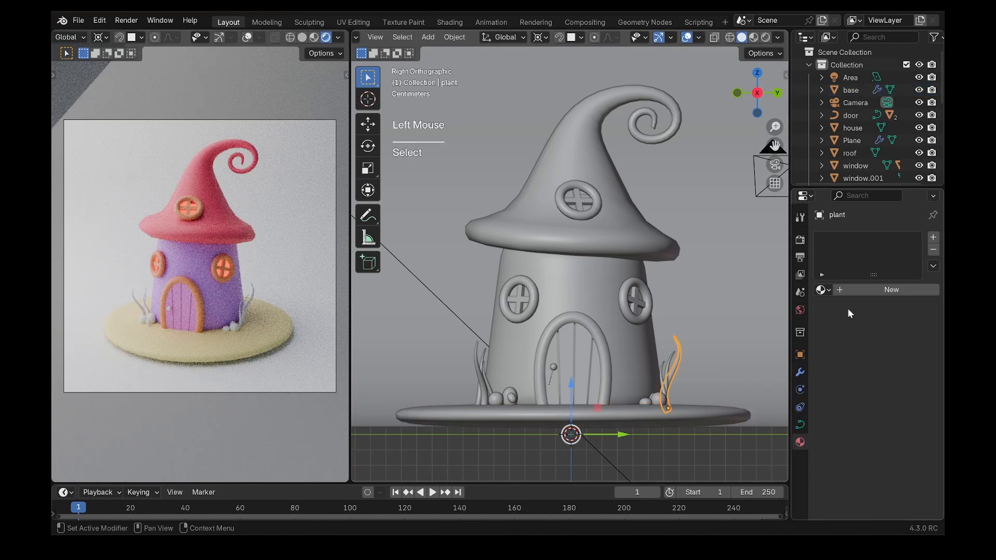
{"action": "left_click", "coordinate": [883, 290]}
{"action": "left_click", "coordinate": [881, 369]}
{"action": "left_click_drag", "start_coordinate": [828, 214], "coordinate": [826, 212]}
Give the rocks next to the plants a new material with a grey base colour.
{"action": "left_click", "coordinate": [658, 398]}
{"action": "left_click", "coordinate": [856, 292]}
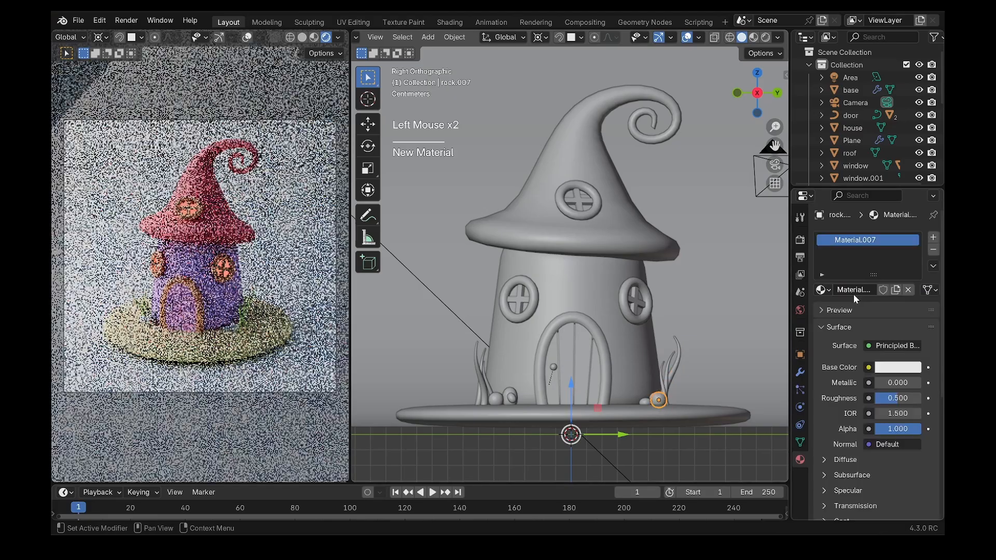
{"action": "left_click", "coordinate": [882, 367]}
{"action": "mouse_move", "coordinate": [912, 184]}
{"action": "left_mouse_down"}
{"action": "mouse_move", "coordinate": [911, 213]}
{"action": "mouse_move", "coordinate": [911, 187]}
{"action": "left_mouse_up"}
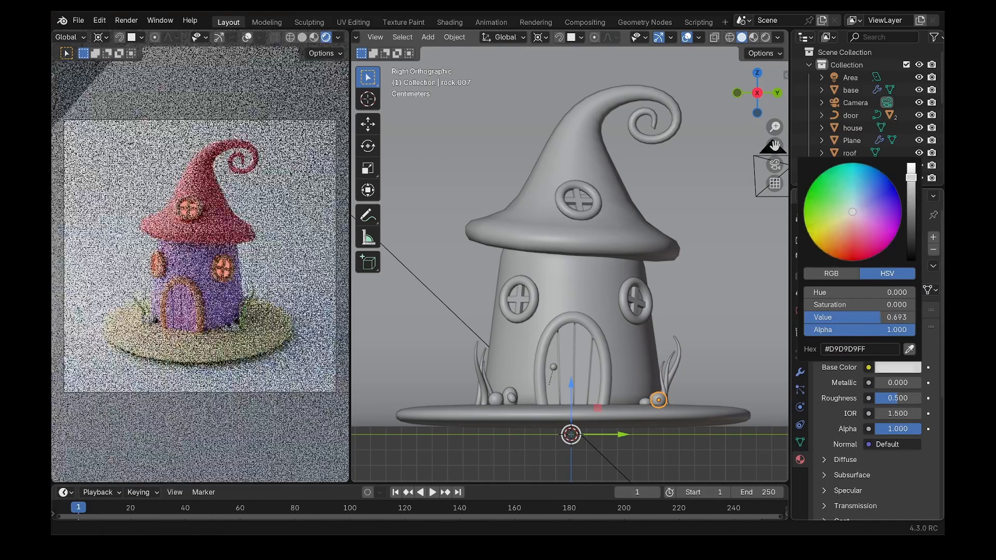
Give the door knob a new material with a yellow base colour.
{"action": "left_click", "coordinate": [553, 369]}
{"action": "left_click", "coordinate": [855, 290]}
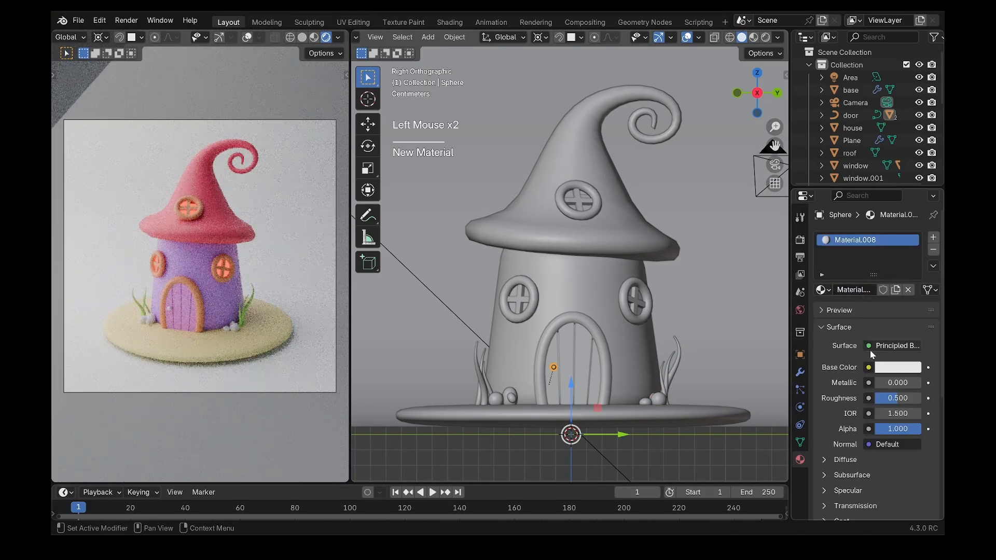
{"action": "left_click", "coordinate": [890, 369]}
{"action": "left_click", "coordinate": [824, 239]}
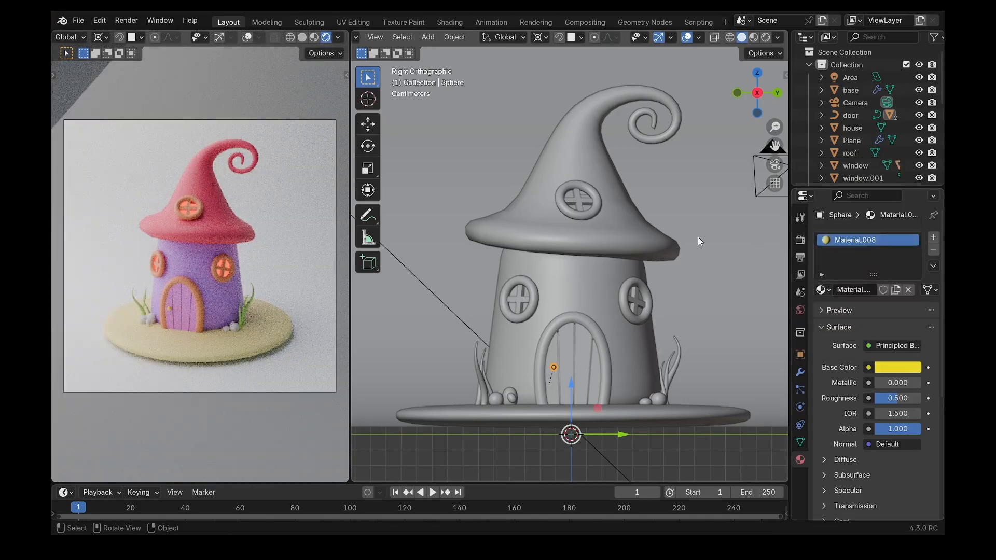
Shorten the house body by scaling it along Z to about 0.89.
{"action": "left_click", "coordinate": [633, 272]}
{"action": "key", "text": "s"}
{"action": "key", "text": "z"}
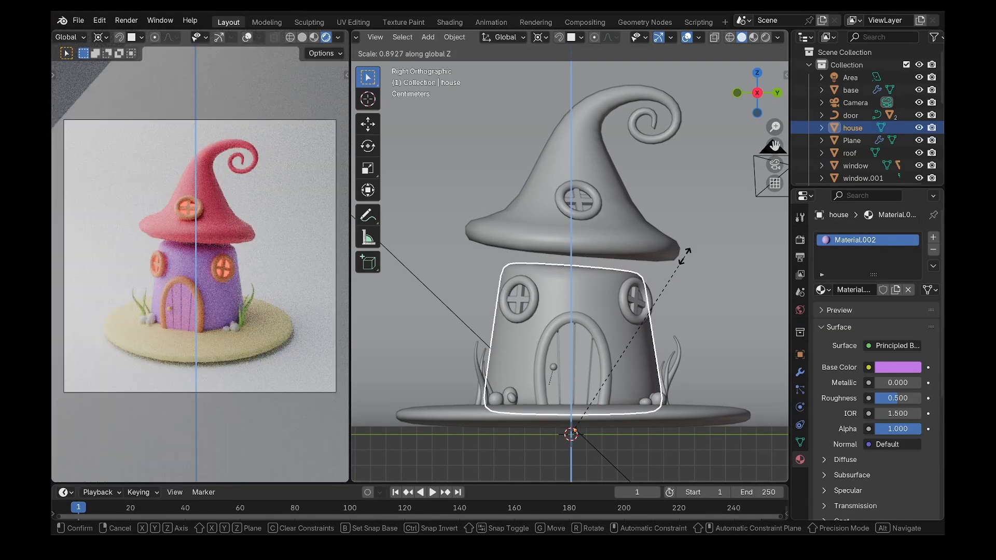
{"action": "left_click", "coordinate": [620, 316]}
Lower both wall windows slightly and nudge the one left of the door inward to fit the shortened house body.
{"action": "left_click", "coordinate": [534, 301]}
{"action": "key", "text": "g"}
{"action": "left_click", "coordinate": [540, 300]}
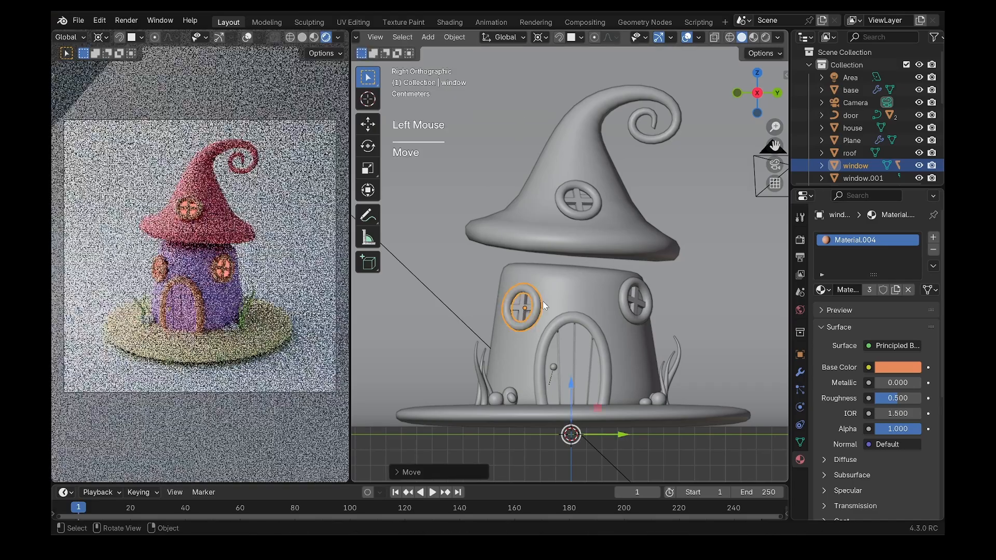
{"action": "left_click", "coordinate": [634, 307]}
{"action": "key", "text": "g"}
{"action": "left_click", "coordinate": [634, 306]}
Move the roof down so it sits on the shortened house body.
{"action": "left_click", "coordinate": [626, 240]}
{"action": "key", "text": "g"}
{"action": "left_click", "coordinate": [633, 226]}
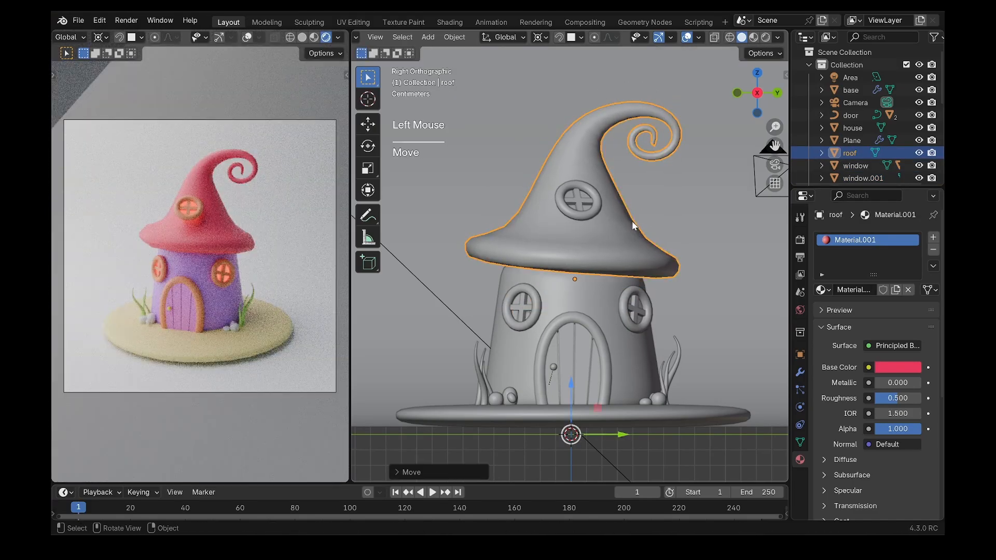
Shift the roof window about 0.007 m along Y and 0.014 m down, and add a level 1 subdivision to the roof.
{"action": "left_click", "coordinate": [600, 204]}
{"action": "scroll", "coordinate": [614, 188], "scroll_direction": "up", "scroll_amount": 1}
{"action": "key", "text": "g"}
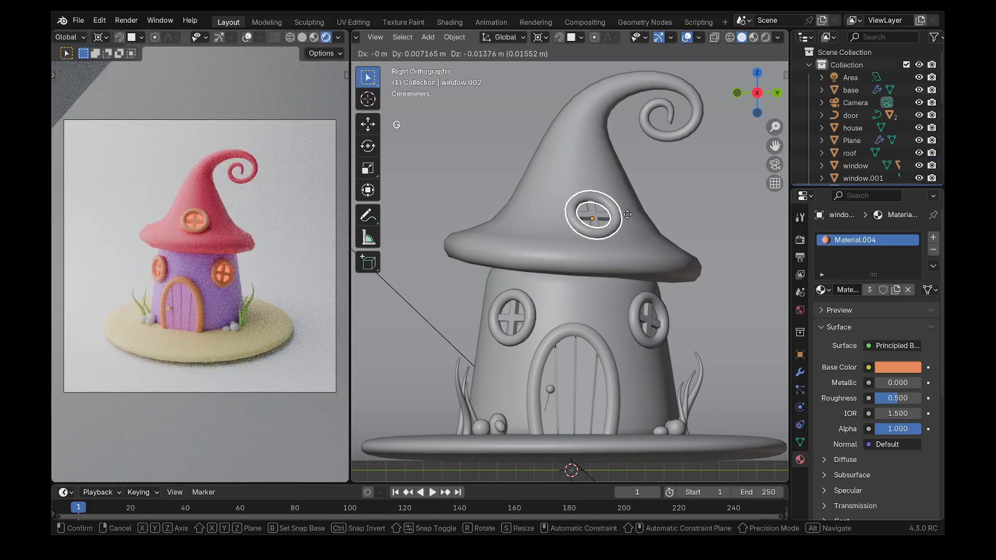
{"action": "left_click", "coordinate": [627, 213]}
{"action": "left_click", "coordinate": [649, 247]}
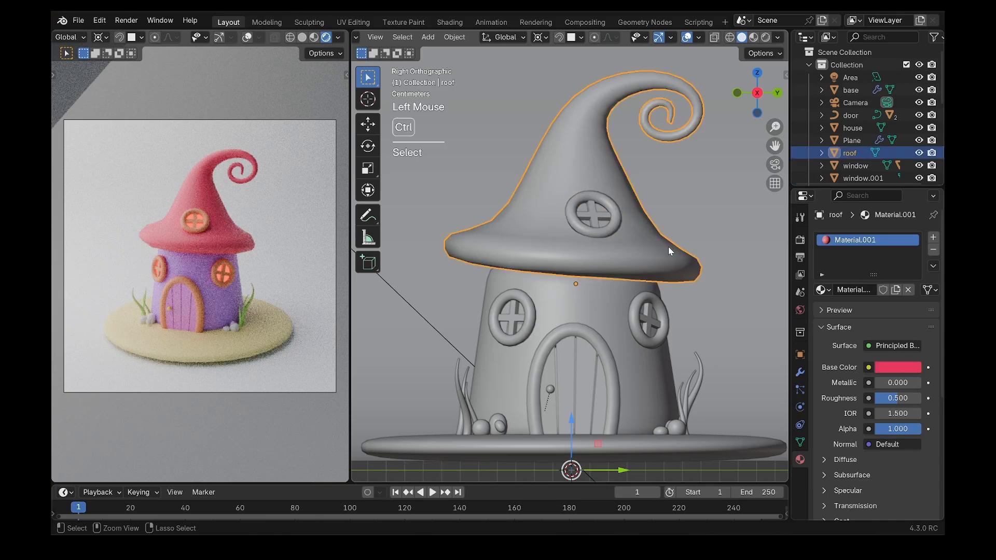
{"action": "key", "text": "ctrl+1"}
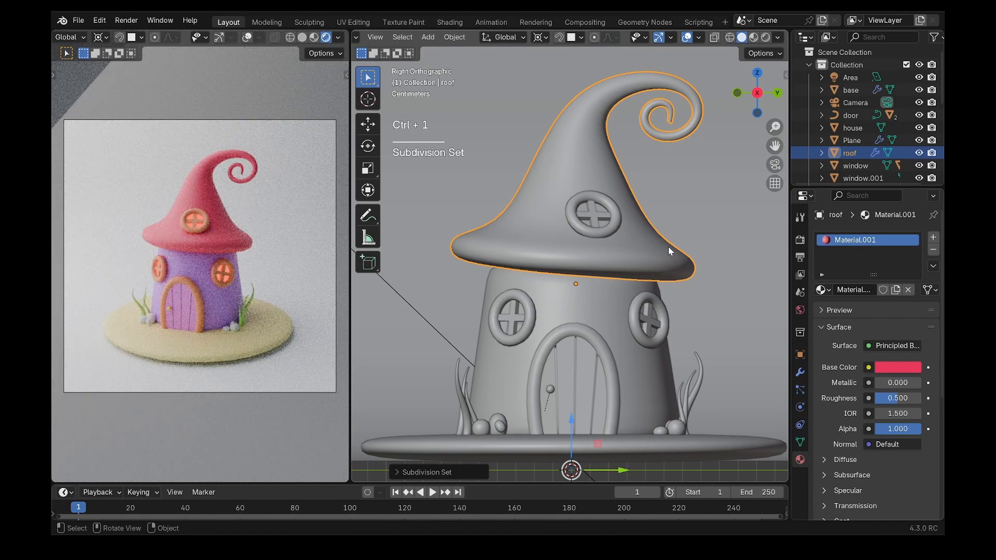
Place the 3D cursor on the base in front of the door and add a cube there.
{"action": "scroll", "coordinate": [655, 265], "scroll_direction": "down", "scroll_amount": 2}
{"action": "middle_click_drag", "start_coordinate": [635, 278], "coordinate": [587, 357]}
{"action": "scroll", "coordinate": [595, 304], "scroll_direction": "down", "scroll_amount": 4}
{"action": "right_click", "coordinate": [588, 357], "text": "shift"}
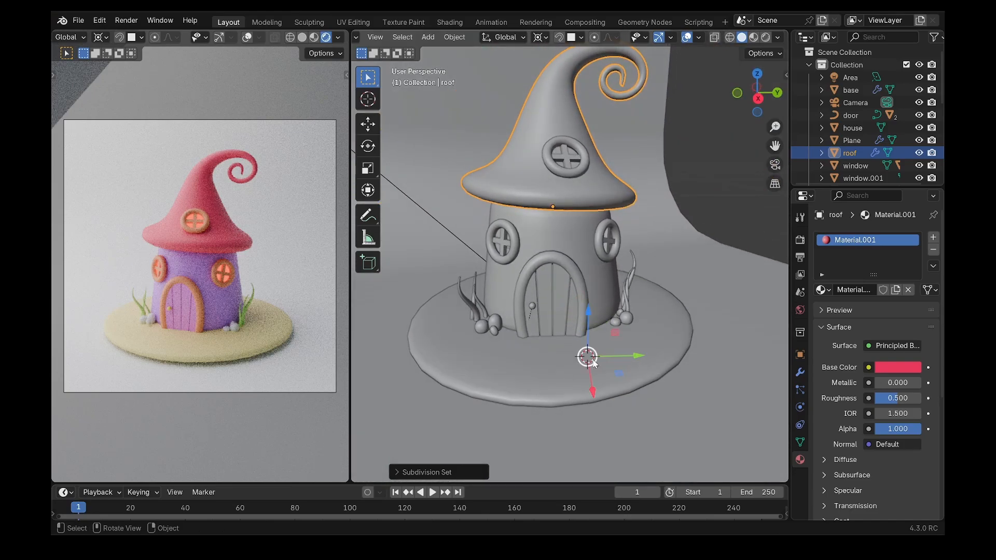
{"action": "key", "text": "shift+a"}
{"action": "mouse_move", "coordinate": [565, 292]}
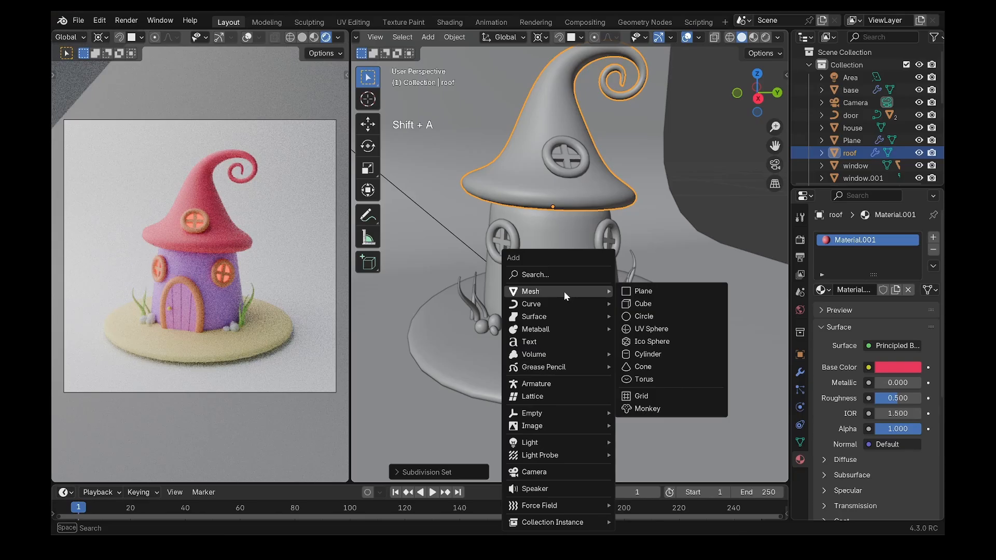
{"action": "left_click", "coordinate": [644, 304]}
Scale the new cube down to a pebble-sized block, slightly larger than the door knob.
{"action": "scroll", "coordinate": [653, 306], "scroll_direction": "down", "scroll_amount": 7}
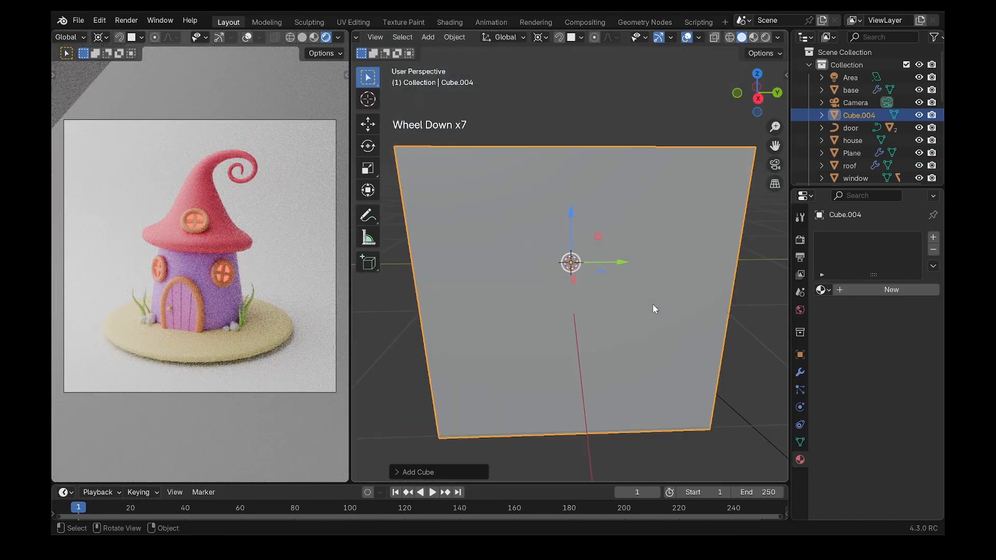
{"action": "key", "text": "s"}
{"action": "left_click", "coordinate": [617, 263]}
{"action": "key", "text": "s"}
{"action": "left_click", "coordinate": [602, 264]}
{"action": "scroll", "coordinate": [590, 269], "scroll_direction": "up", "scroll_amount": 10}
{"action": "key", "text": "s"}
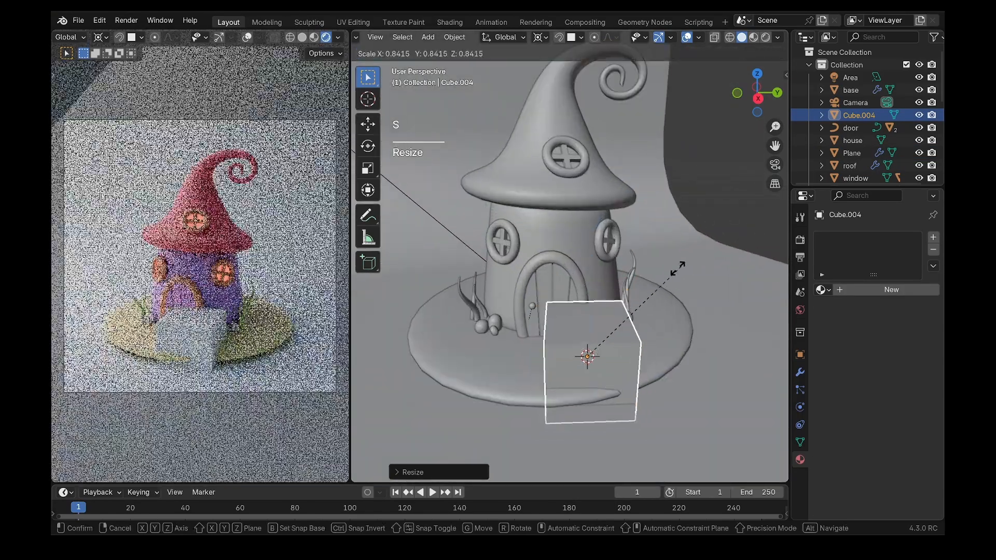
{"action": "scroll", "coordinate": [579, 266], "scroll_direction": "up", "scroll_amount": 5}
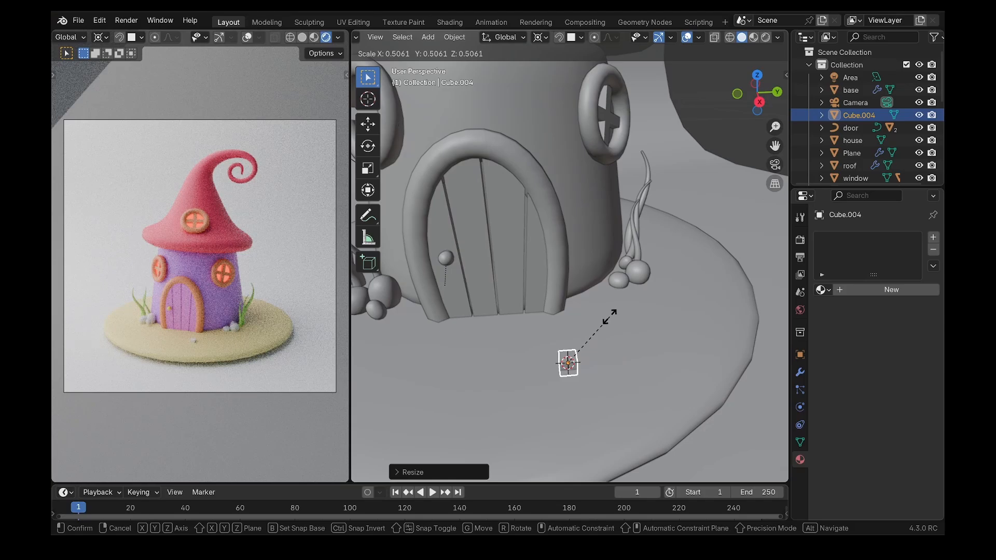
{"action": "left_click", "coordinate": [609, 317]}
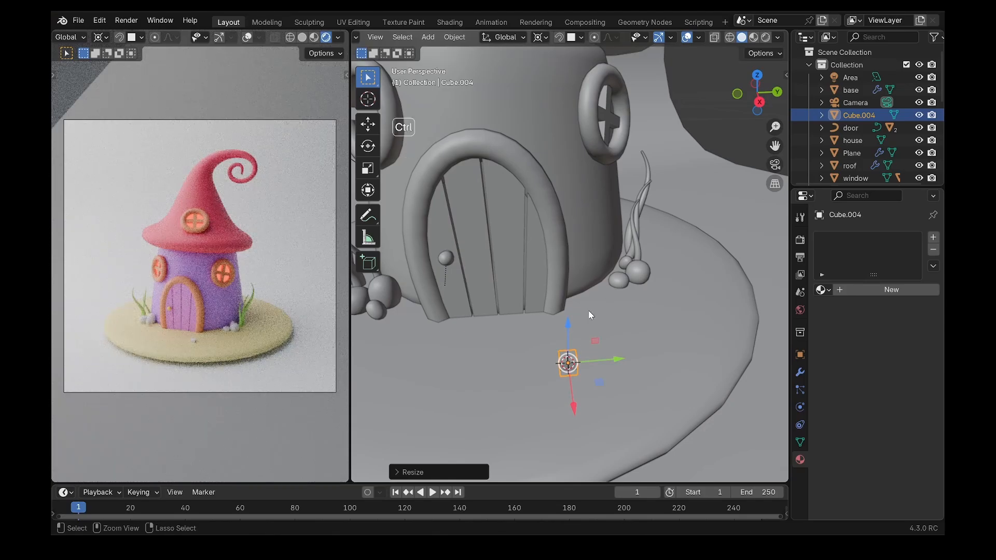
Isolate the small cube in local view and round it with smooth-shaded subdivision.
{"action": "key", "text": "KP_Divide"}
{"action": "middle_click_drag", "start_coordinate": [589, 326], "coordinate": [580, 244]}
{"action": "right_click", "coordinate": [579, 244]}
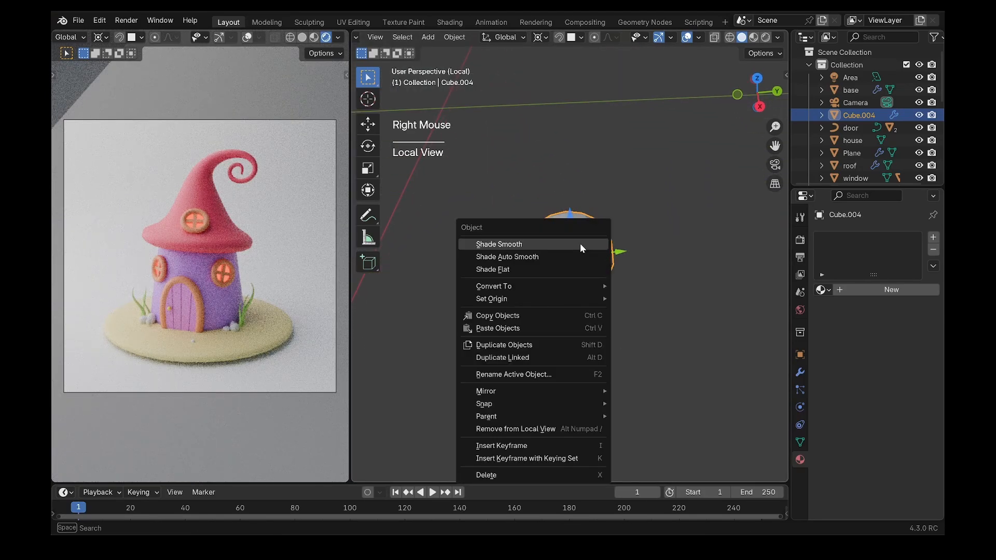
{"action": "left_click", "coordinate": [580, 243]}
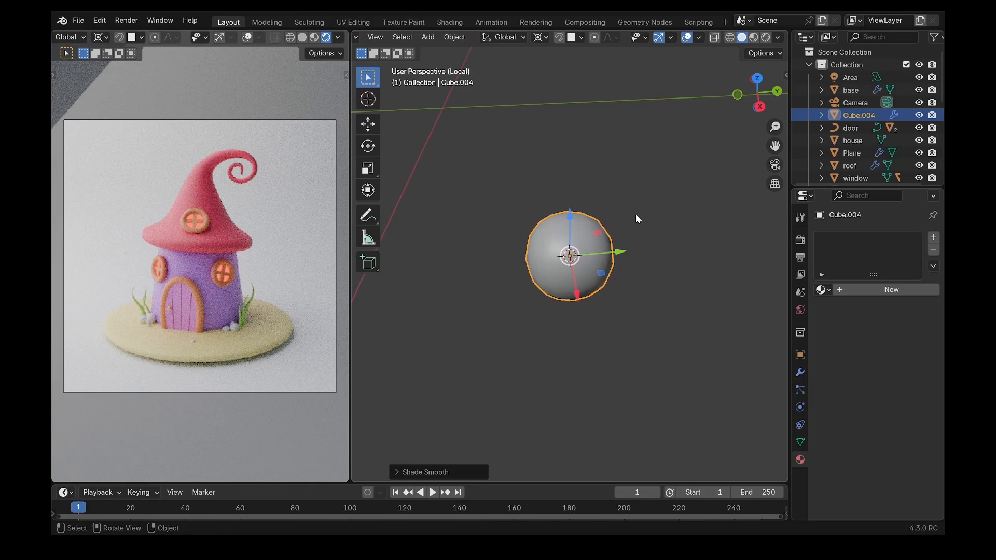
Duplicate the small sphere in top view and place the copy beside it along the Y axis.
{"action": "left_click", "coordinate": [757, 78]}
{"action": "scroll", "coordinate": [666, 243], "scroll_direction": "up", "scroll_amount": 2}
{"action": "middle_click_drag", "start_coordinate": [666, 239], "coordinate": [621, 255], "text": "shift"}
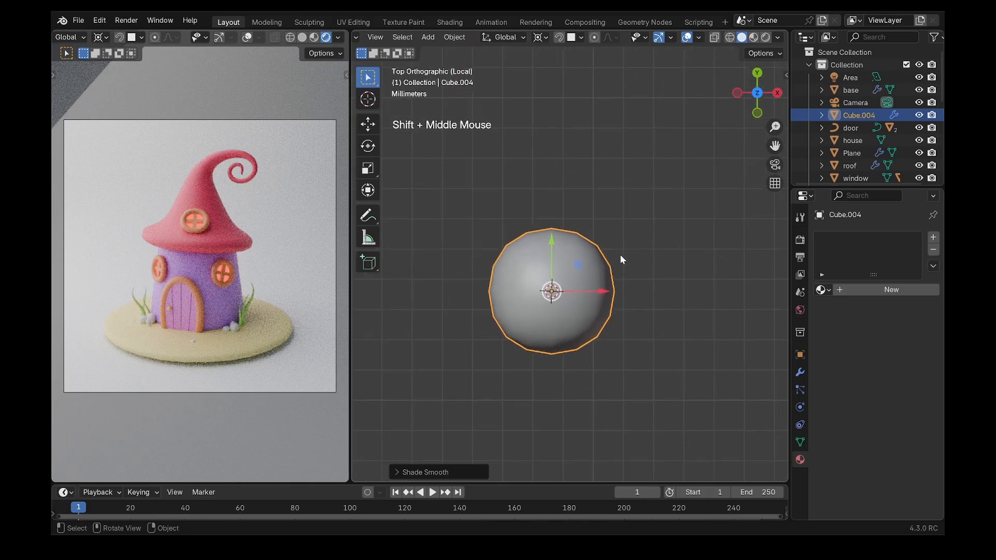
{"action": "key", "text": "shift+d"}
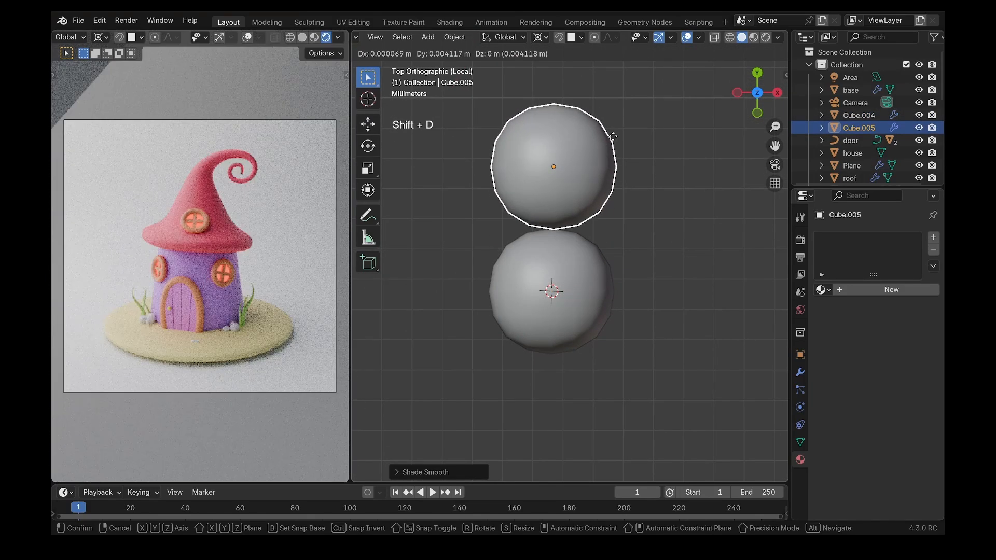
{"action": "left_click", "coordinate": [607, 172]}
{"action": "middle_click_drag", "start_coordinate": [608, 172], "coordinate": [632, 240], "text": "shift"}
Enlarge the duplicated sphere and flatten it along Z into a thin pebble-like disc.
{"action": "scroll", "coordinate": [632, 240], "scroll_direction": "up", "scroll_amount": 2}
{"action": "key", "text": "s"}
{"action": "key", "text": "z"}
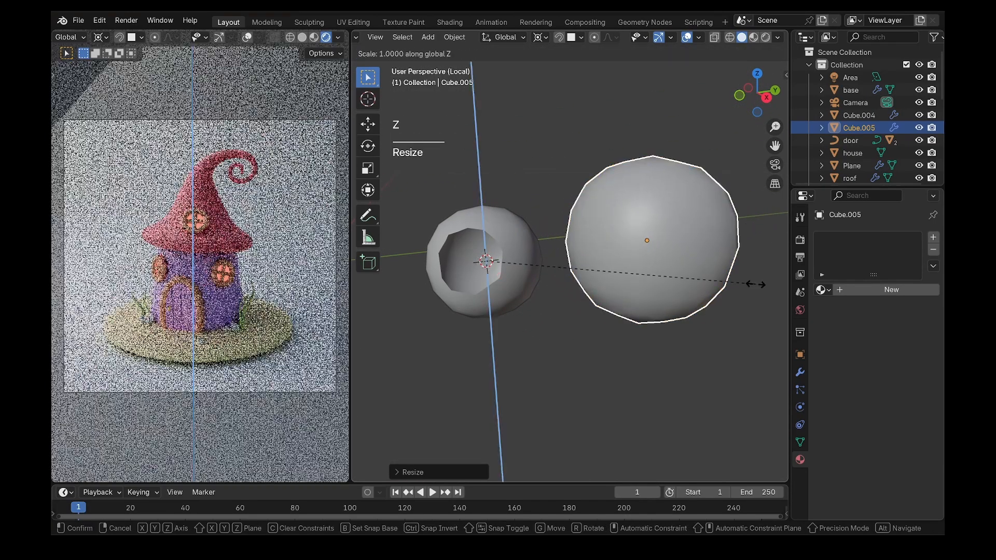
{"action": "left_click", "coordinate": [590, 258]}
{"action": "key", "text": "s"}
{"action": "key", "text": "z"}
{"action": "left_click", "coordinate": [745, 239]}
Move the flattened copy up against the central sphere and narrow it along X into an oval petal.
{"action": "left_click", "coordinate": [758, 74]}
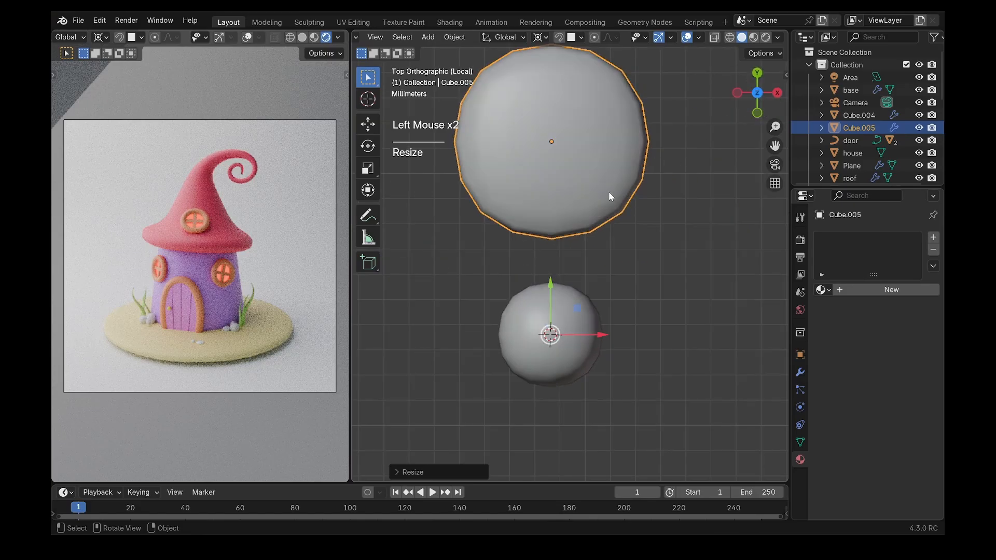
{"action": "left_click_drag", "start_coordinate": [552, 300], "coordinate": [549, 334]}
{"action": "key", "text": "s"}
{"action": "key", "text": "x"}
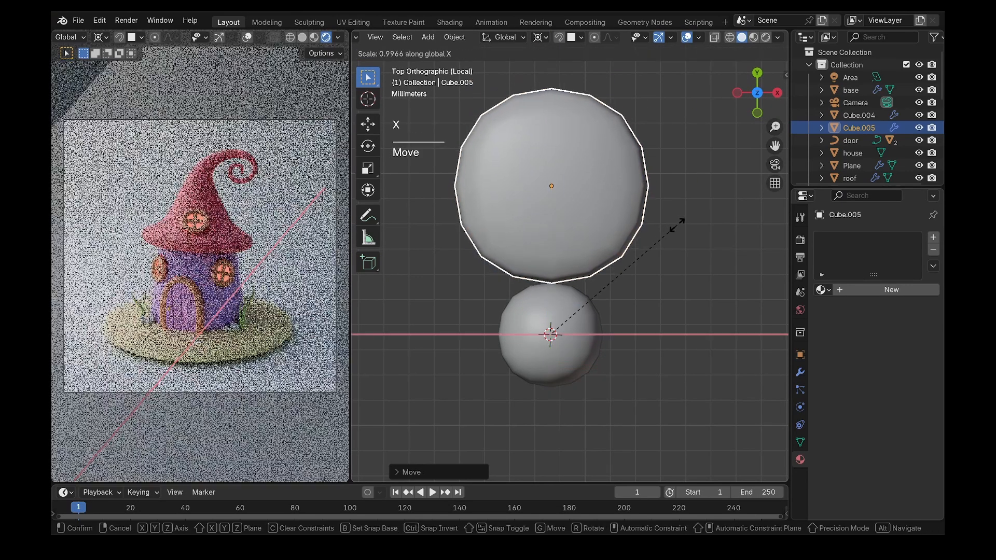
{"action": "left_click", "coordinate": [631, 234]}
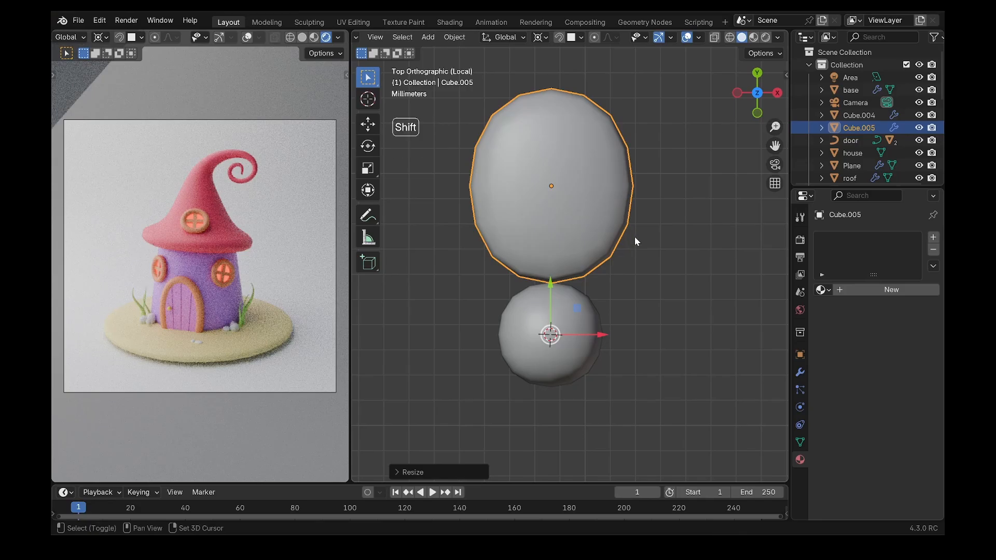
Duplicate the petal and rotate the copy clockwise around the central sphere, using the 3D cursor as pivot point.
{"action": "key", "text": "shift+d"}
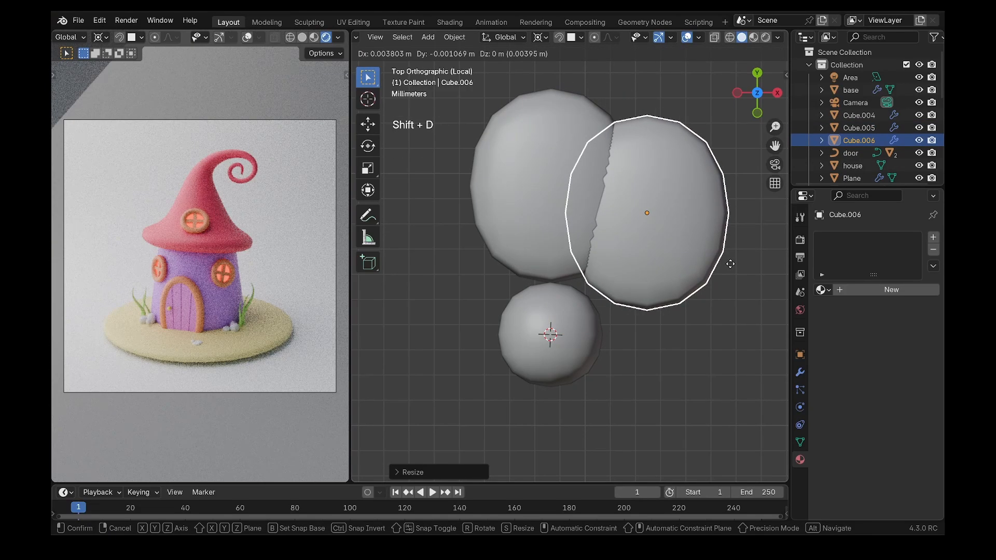
{"action": "right_click", "coordinate": [718, 246]}
{"action": "key", "text": "r"}
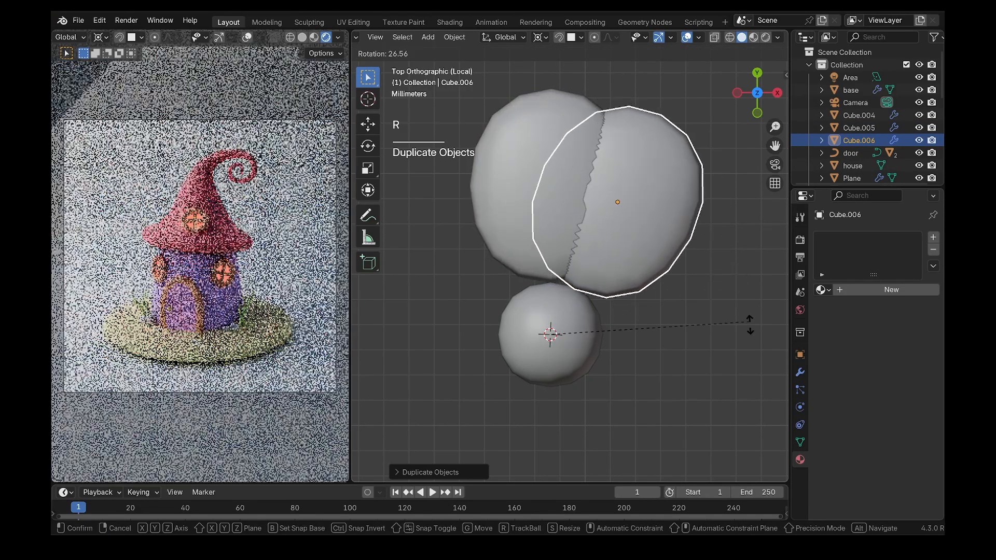
{"action": "left_click", "coordinate": [716, 455]}
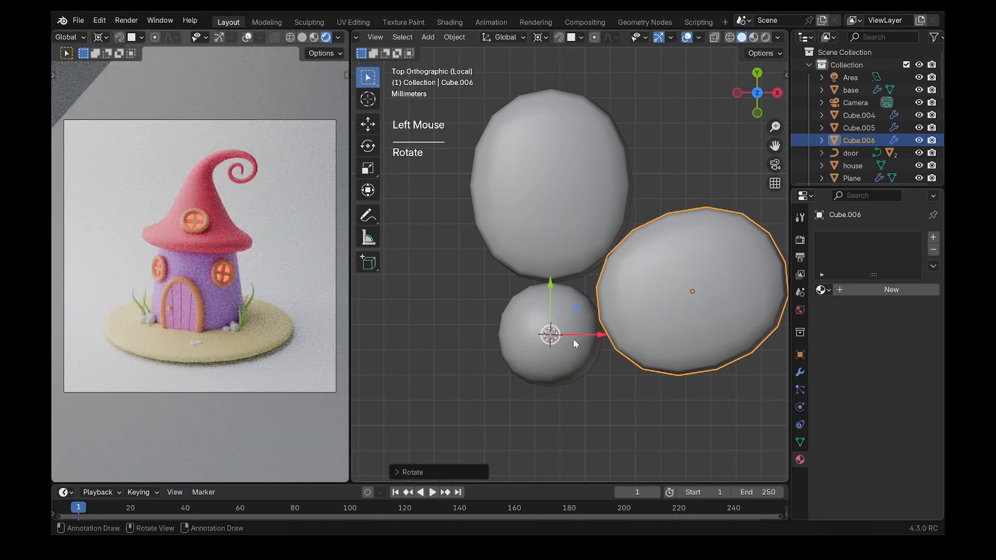
{"action": "left_click", "coordinate": [538, 38]}
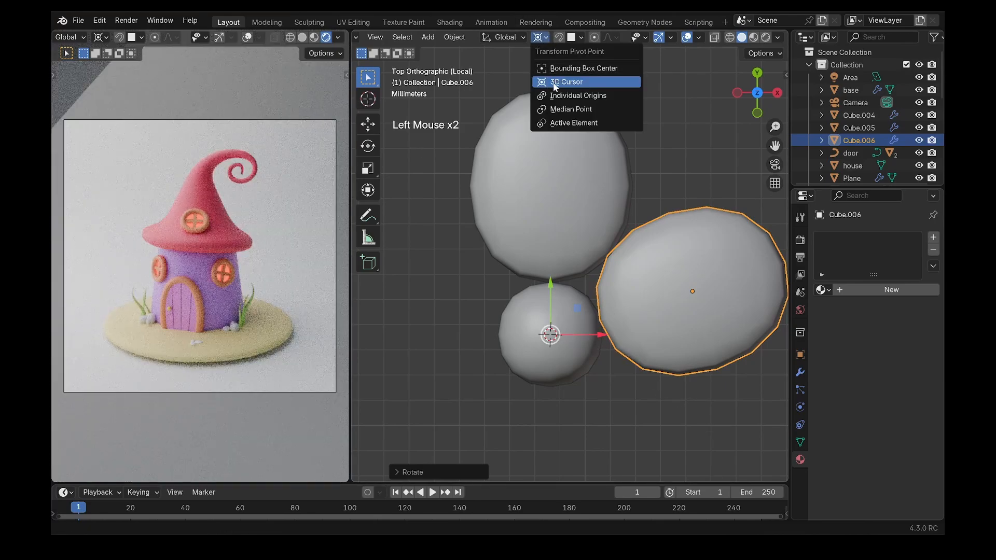
Duplicate and rotate three more petals around the central sphere to complete an evenly spaced ring of five.
{"action": "key", "text": "shift+d"}
{"action": "key", "text": "r"}
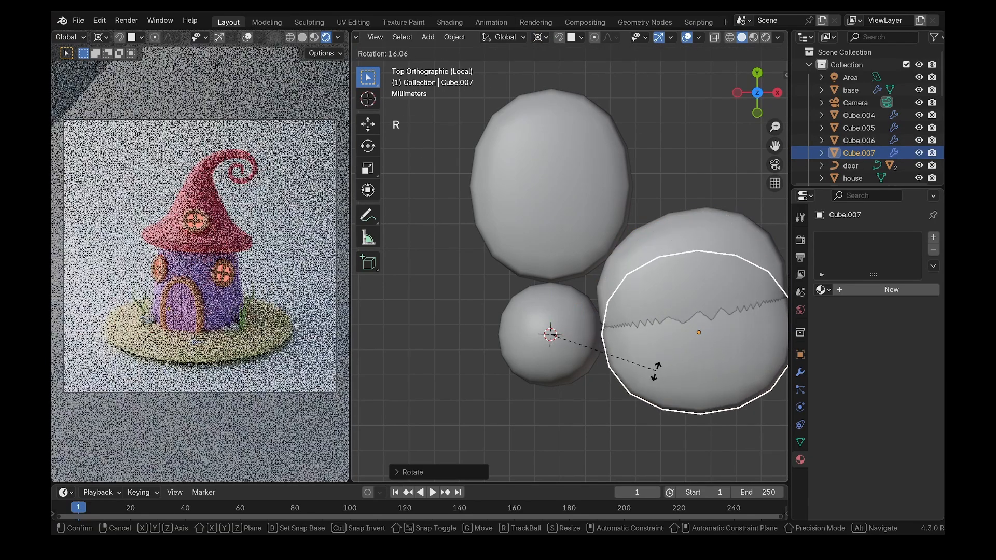
{"action": "left_click", "coordinate": [596, 436]}
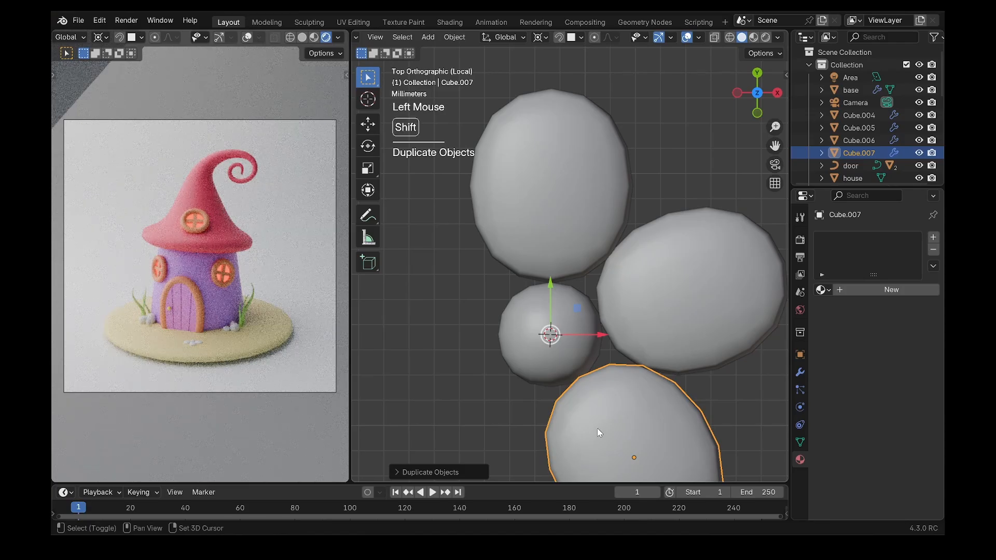
{"action": "key", "text": "shift+d"}
{"action": "key", "text": "r"}
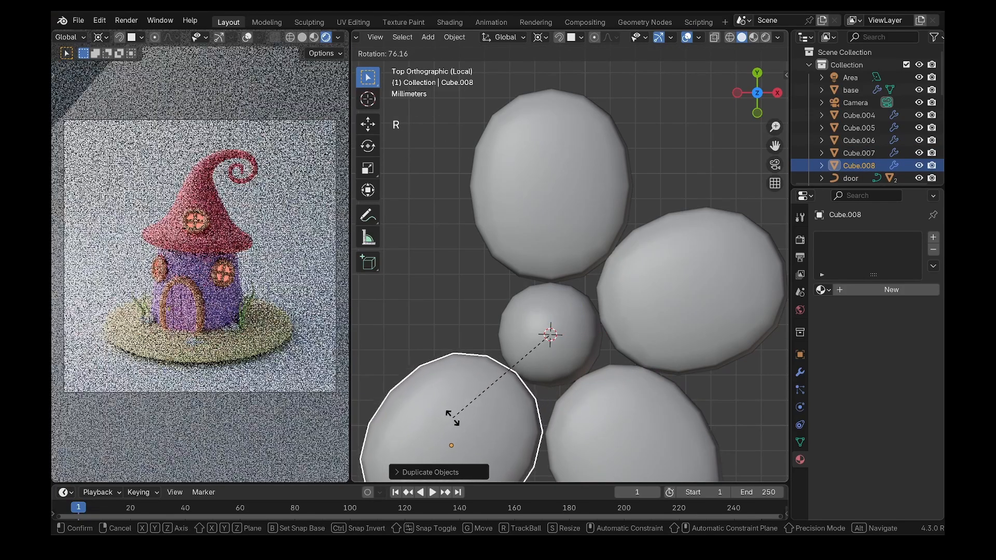
{"action": "left_click", "coordinate": [472, 420]}
{"action": "key", "text": "shift+d"}
{"action": "key", "text": "r"}
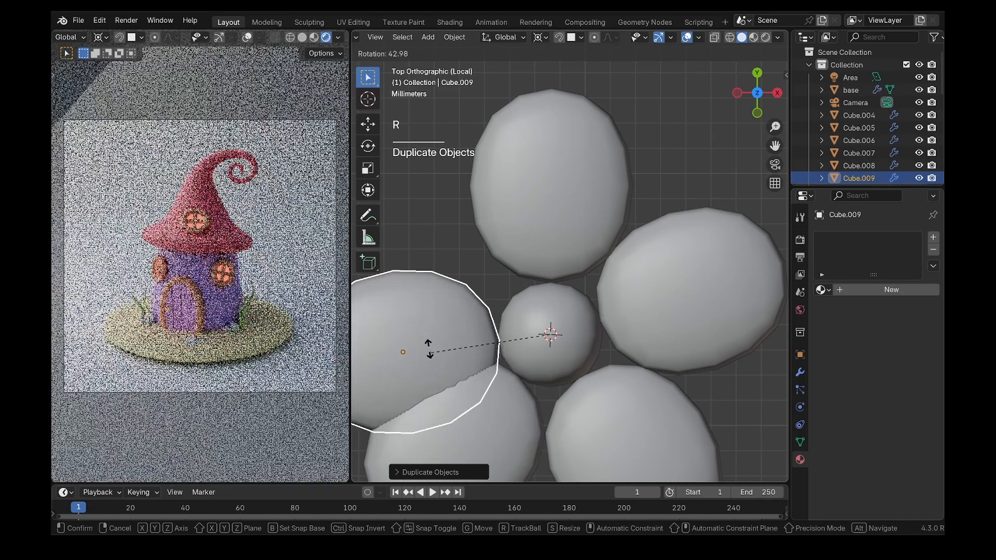
{"action": "left_click", "coordinate": [445, 294]}
Set the viewport's clip start to 0.001 m so the near petals are no longer cut off.
{"action": "scroll", "coordinate": [539, 286], "scroll_direction": "down", "scroll_amount": 2}
{"action": "middle_click_drag", "start_coordinate": [540, 286], "coordinate": [591, 273]}
{"action": "scroll", "coordinate": [605, 235], "scroll_direction": "up", "scroll_amount": 1}
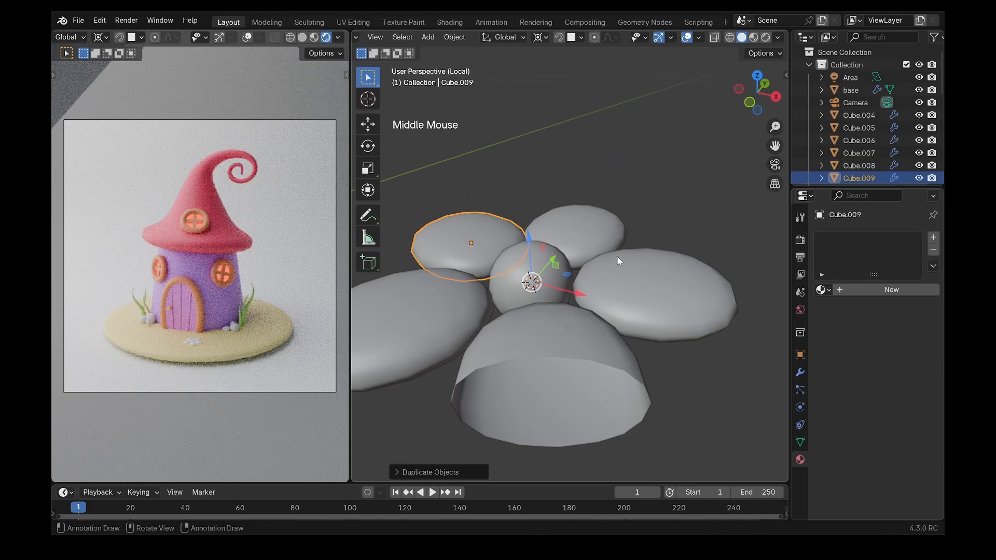
{"action": "key", "text": "n"}
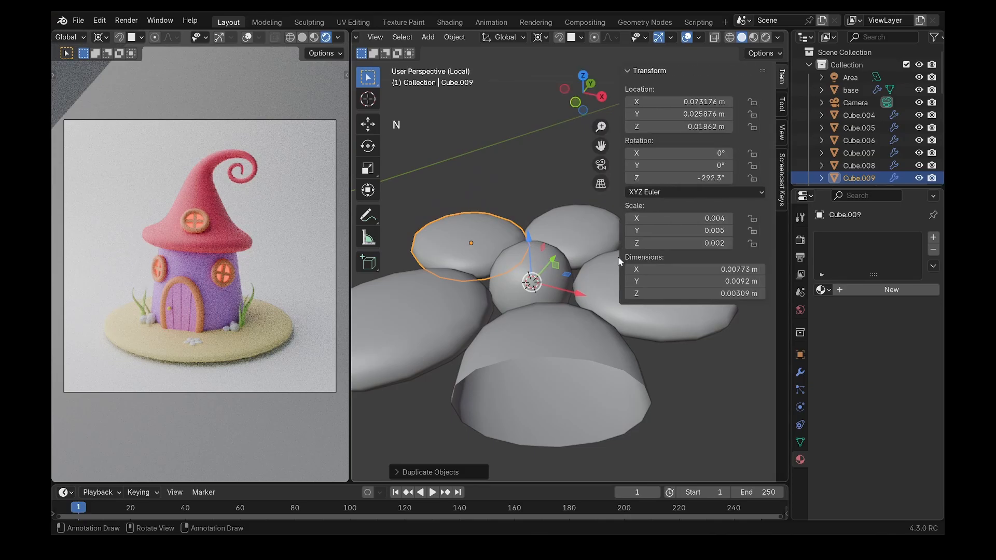
{"action": "left_click", "coordinate": [781, 130]}
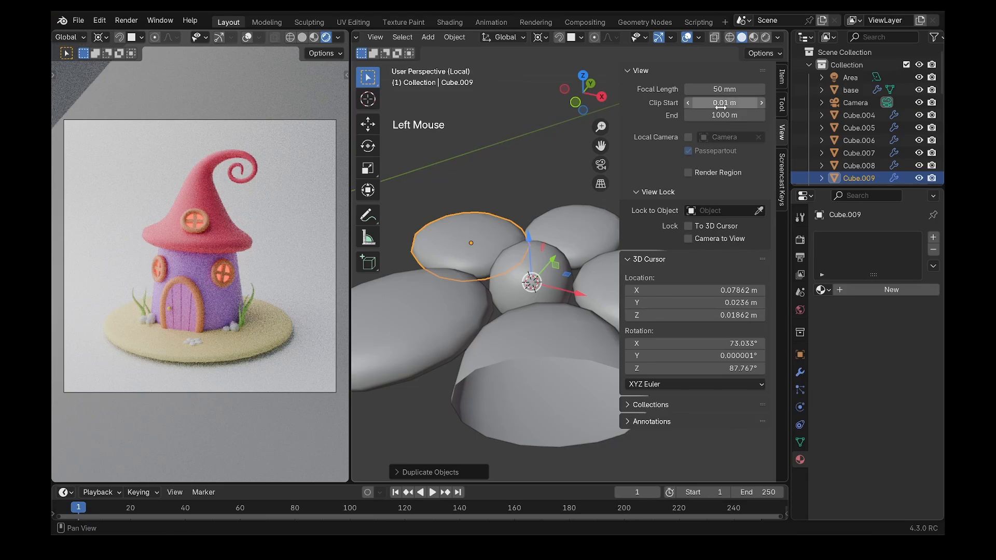
{"action": "left_click_drag", "start_coordinate": [730, 102], "coordinate": [715, 102]}
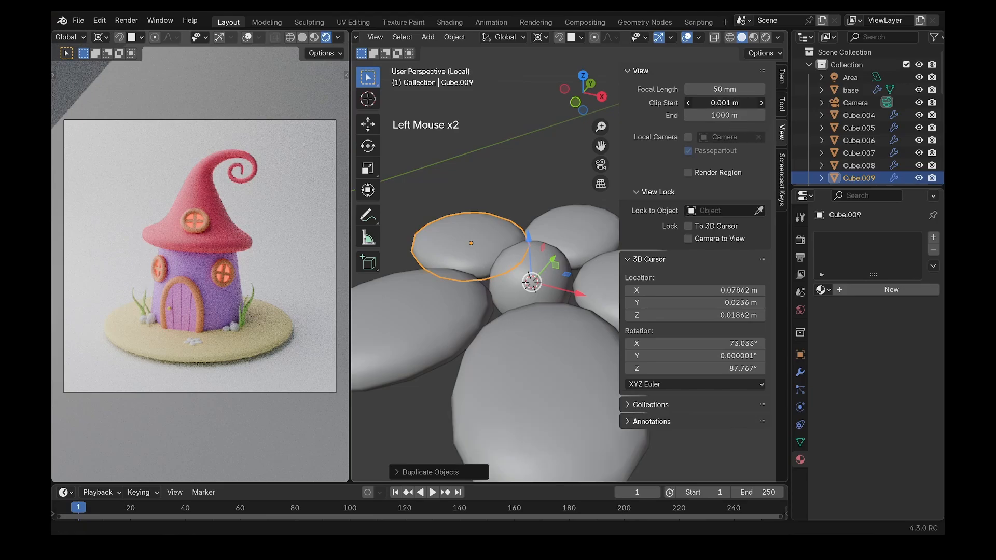
{"action": "key", "text": "n"}
Select the central sphere and all five petals and join them into one object.
{"action": "scroll", "coordinate": [577, 326], "scroll_direction": "down", "scroll_amount": 3}
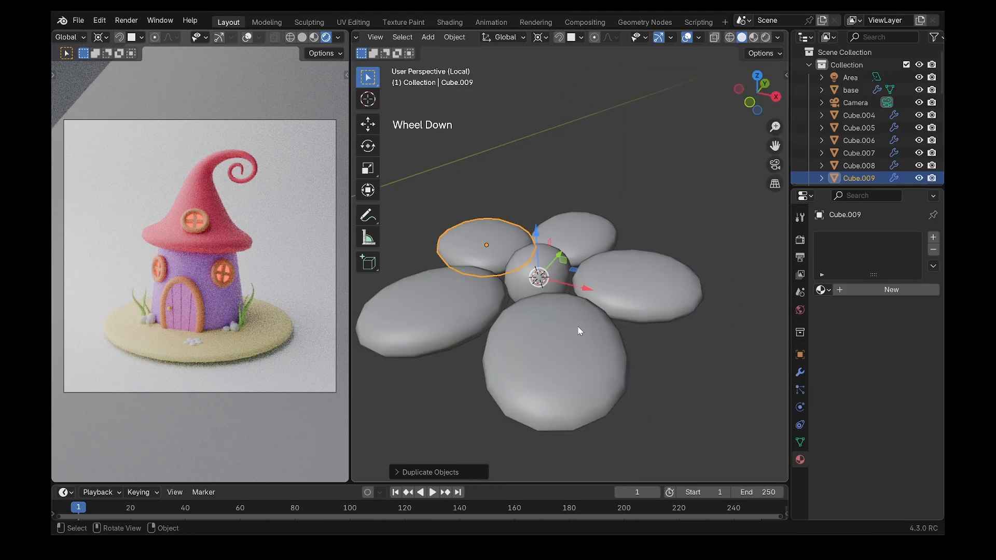
{"action": "left_click_drag", "start_coordinate": [590, 245], "coordinate": [484, 323]}
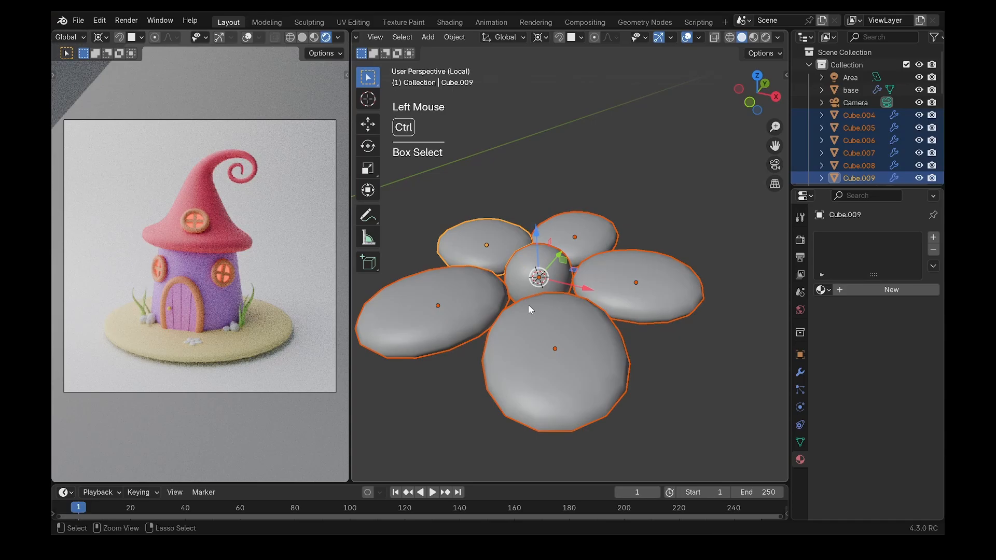
{"action": "key", "text": "ctrl+j"}
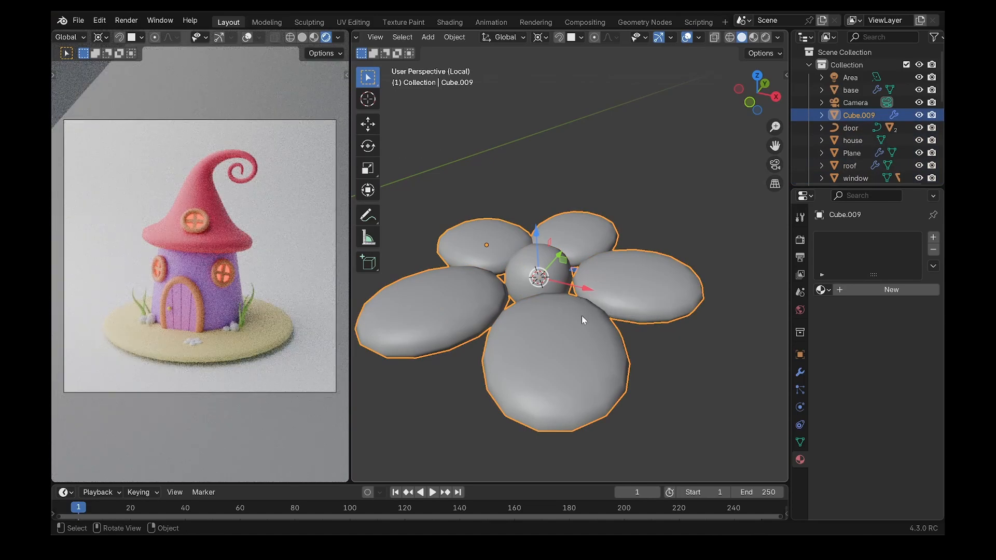
In edit mode, select the outer end faces of all five petals and raise them along Z to tilt the petals upward.
{"action": "key", "text": "Tab"}
{"action": "scroll", "coordinate": [587, 346], "scroll_direction": "down", "scroll_amount": 2}
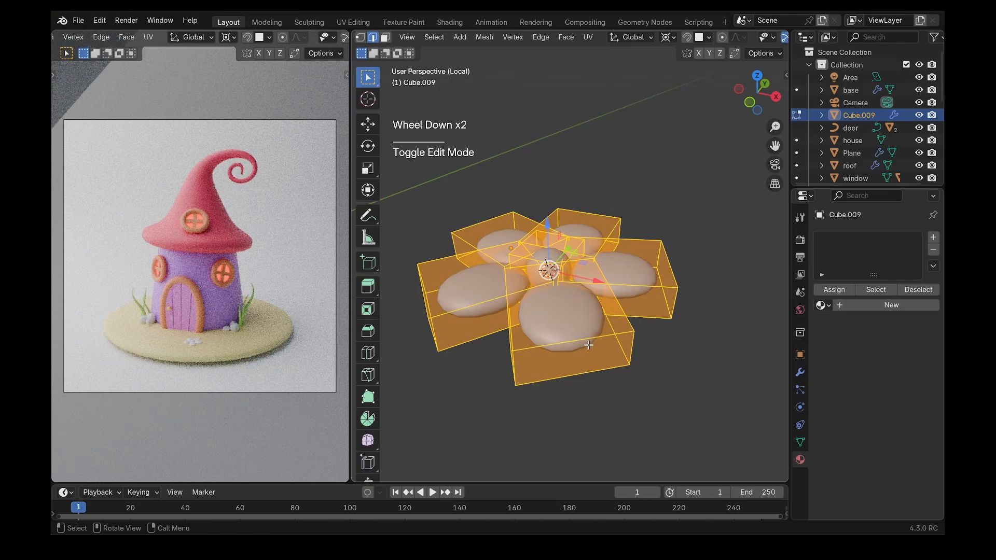
{"action": "key", "text": "3"}
{"action": "left_click", "coordinate": [588, 345]}
{"action": "middle_click_drag", "start_coordinate": [588, 345], "coordinate": [622, 322]}
{"action": "left_click", "coordinate": [633, 308], "text": "shift"}
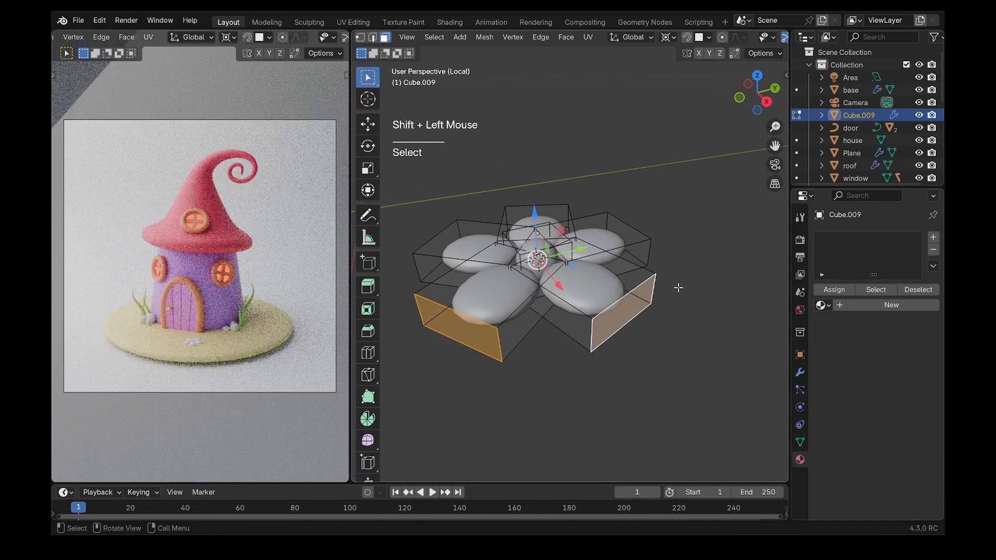
{"action": "middle_click_drag", "start_coordinate": [678, 287], "coordinate": [615, 354]}
{"action": "left_click", "coordinate": [600, 291], "text": "shift"}
{"action": "left_click", "coordinate": [615, 354], "text": "shift"}
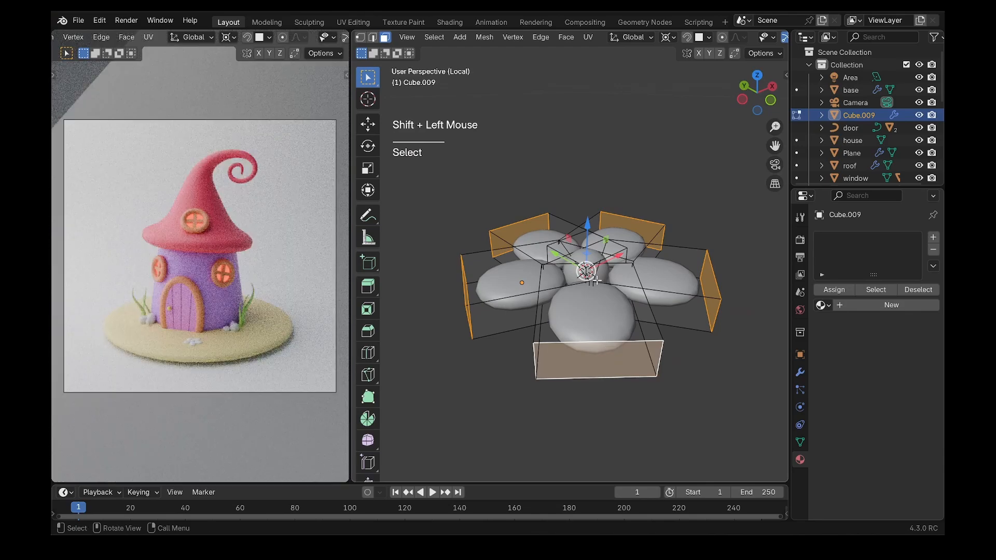
{"action": "left_click_drag", "start_coordinate": [588, 233], "coordinate": [593, 191]}
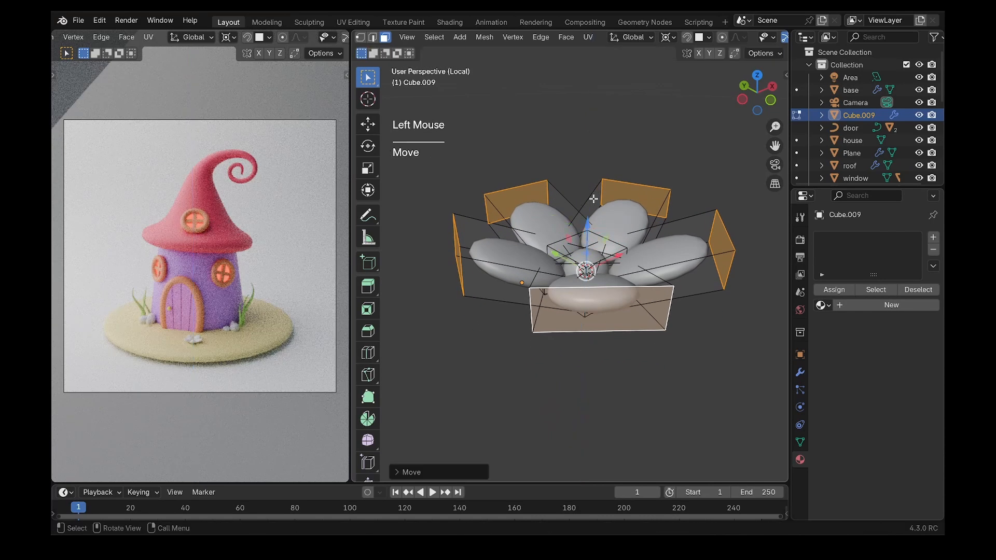
{"action": "middle_click_drag", "start_coordinate": [597, 249], "coordinate": [646, 271]}
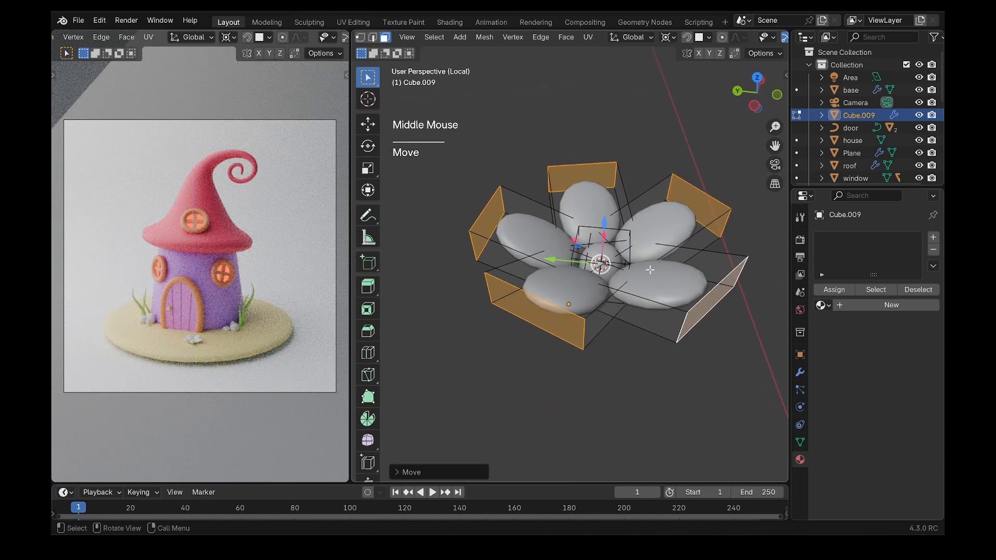
Select the whole flower mesh and shift it slightly up along Z and in the positive Y direction.
{"action": "key", "text": "a"}
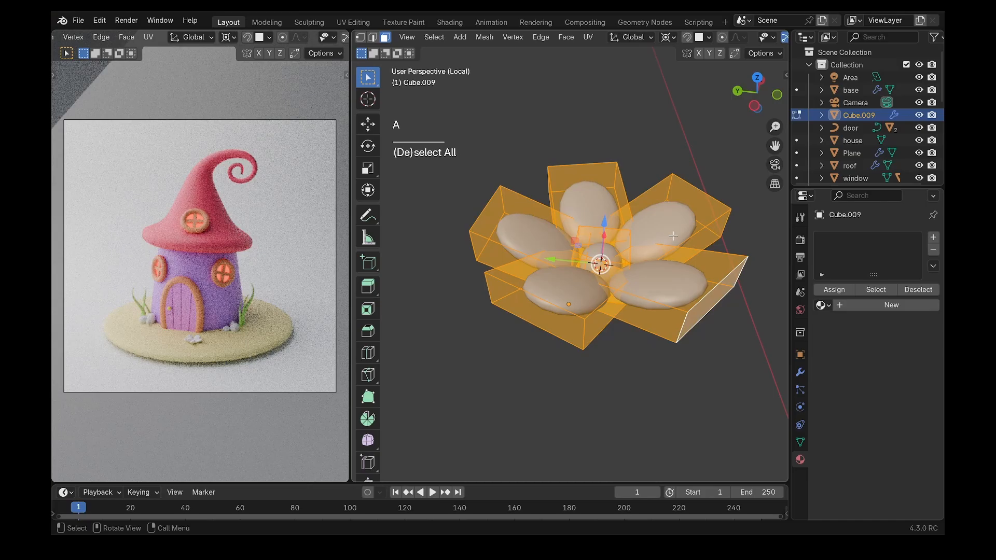
{"action": "left_click", "coordinate": [755, 106]}
{"action": "scroll", "coordinate": [602, 256], "scroll_direction": "up", "scroll_amount": 1}
{"action": "middle_click_drag", "start_coordinate": [602, 256], "coordinate": [582, 272], "text": "shift"}
{"action": "scroll", "coordinate": [591, 250], "scroll_direction": "up", "scroll_amount": 2}
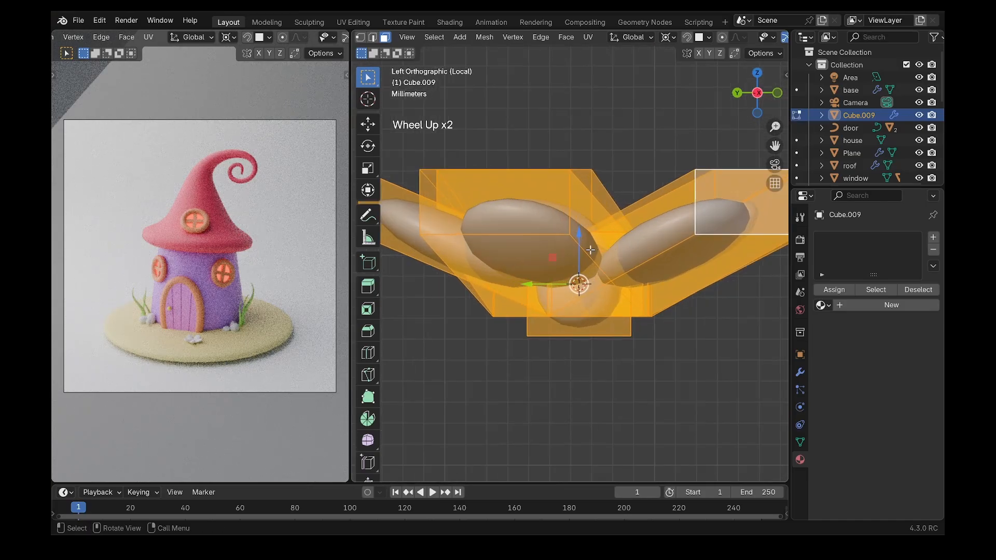
{"action": "left_click_drag", "start_coordinate": [578, 238], "coordinate": [579, 183]}
{"action": "left_click_drag", "start_coordinate": [537, 284], "coordinate": [488, 284]}
{"action": "left_click_drag", "start_coordinate": [579, 240], "coordinate": [580, 270]}
Return to object mode, rename the joined object as flower and scale it down slightly.
{"action": "key", "text": "Tab"}
{"action": "middle_click_drag", "start_coordinate": [580, 270], "coordinate": [580, 286]}
{"action": "type", "text": "flower"}
{"action": "key", "text": "Return"}
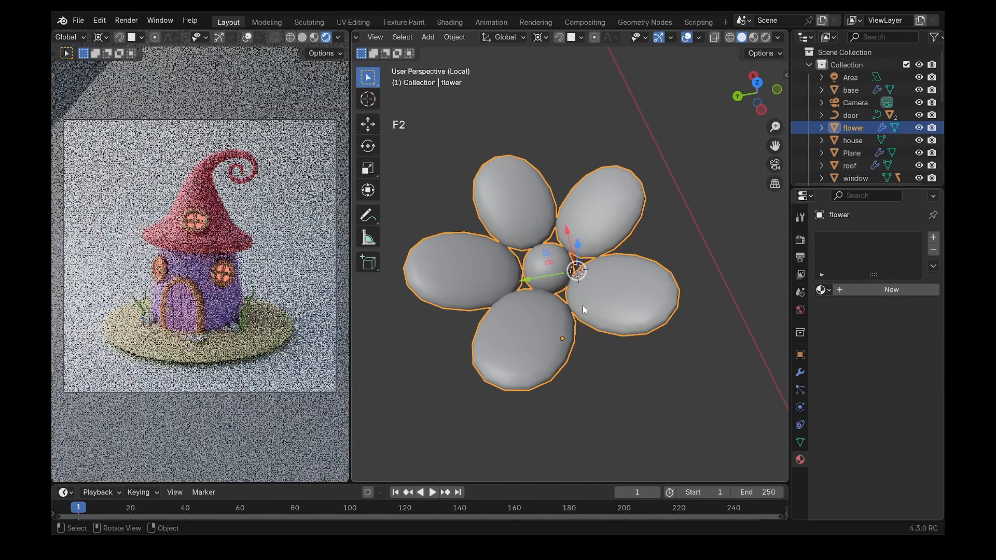
{"action": "key", "text": "s"}
{"action": "left_click", "coordinate": [640, 247]}
Leave local view to show the full scene again and turn on snapping during transforms.
{"action": "key", "text": "slash"}
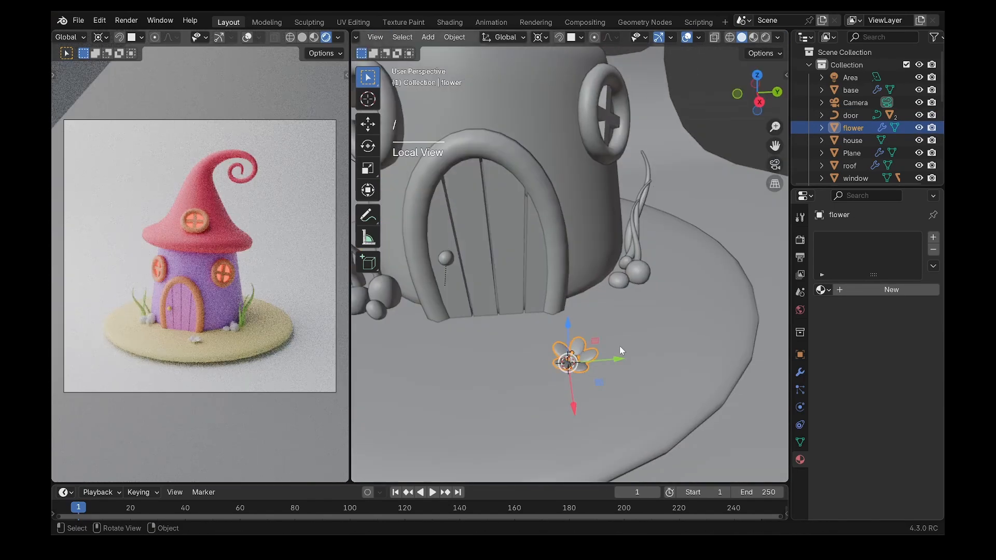
{"action": "scroll", "coordinate": [619, 350], "scroll_direction": "up", "scroll_amount": 3}
{"action": "mouse_move", "coordinate": [620, 349]}
{"action": "middle_mouse_down"}
{"action": "mouse_move", "coordinate": [593, 299]}
{"action": "mouse_move", "coordinate": [591, 347]}
{"action": "mouse_move", "coordinate": [617, 331]}
{"action": "middle_mouse_up"}
{"action": "scroll", "coordinate": [591, 348], "scroll_direction": "down", "scroll_amount": 3}
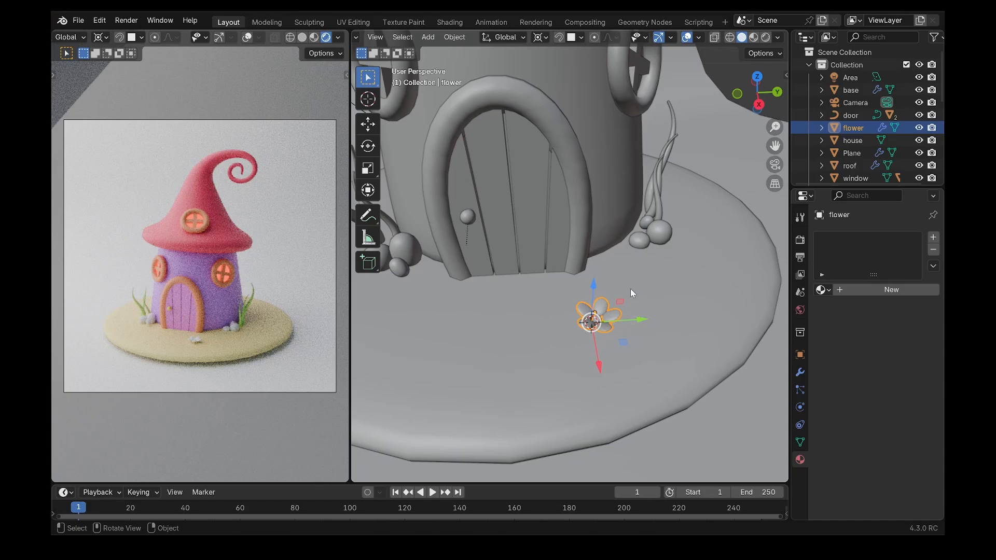
{"action": "scroll", "coordinate": [631, 291], "scroll_direction": "down", "scroll_amount": 2}
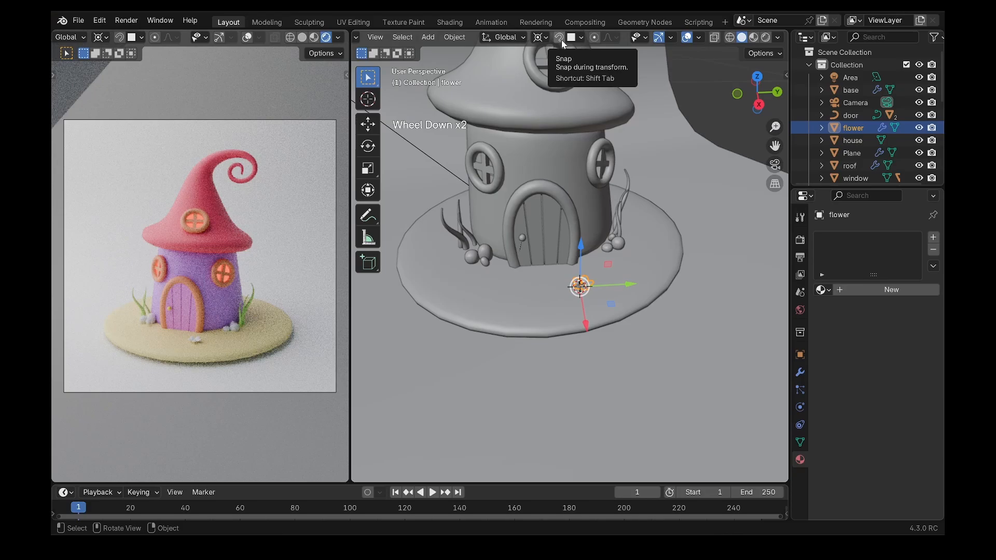
{"action": "left_click", "coordinate": [559, 37]}
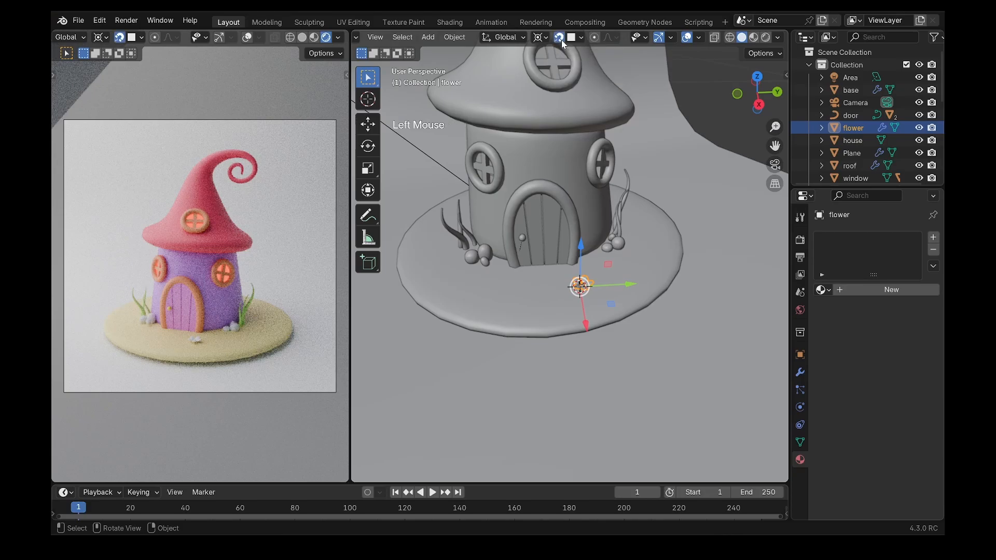
Place a linked duplicate of the flower on the base in front of the door and scale it down slightly.
{"action": "middle_click_drag", "start_coordinate": [646, 139], "coordinate": [658, 220], "text": "shift"}
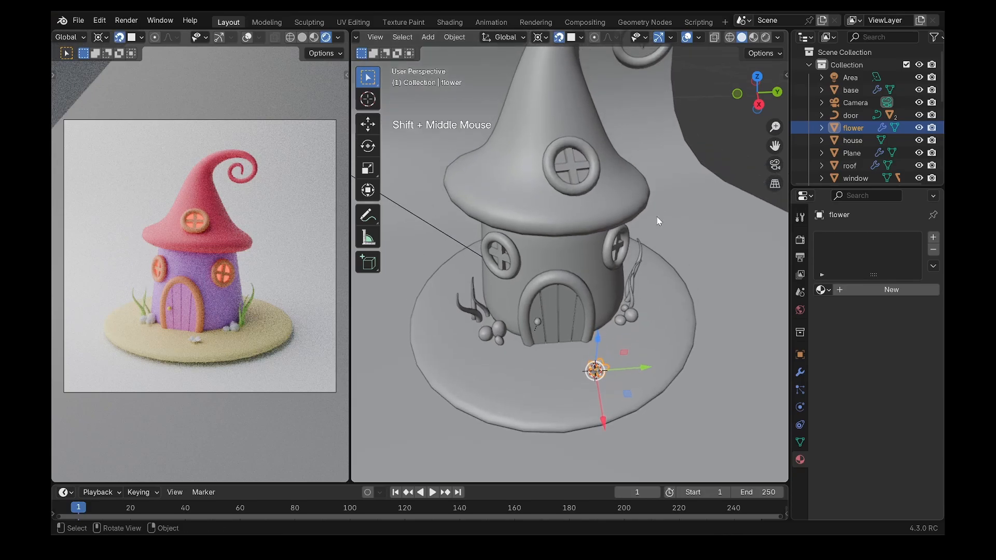
{"action": "scroll", "coordinate": [658, 220], "scroll_direction": "up", "scroll_amount": 2}
{"action": "middle_click_drag", "start_coordinate": [641, 377], "coordinate": [643, 273], "text": "shift"}
{"action": "key", "text": "shift+d"}
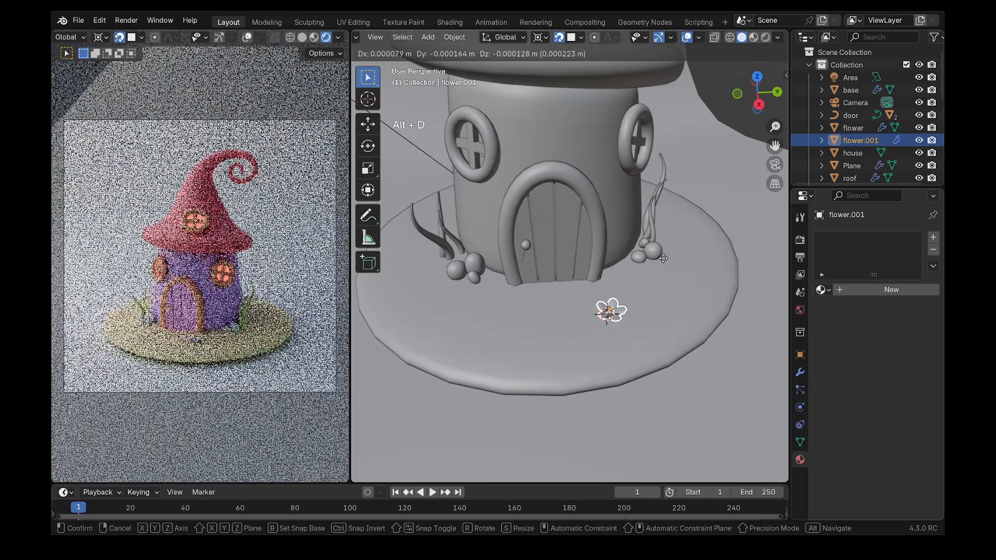
{"action": "left_click", "coordinate": [662, 267]}
{"action": "key", "text": "s"}
{"action": "left_click", "coordinate": [654, 272]}
Set the transform pivot to Median Point, place another linked flower on the base right of the door, and scale it down.
{"action": "left_click", "coordinate": [539, 38]}
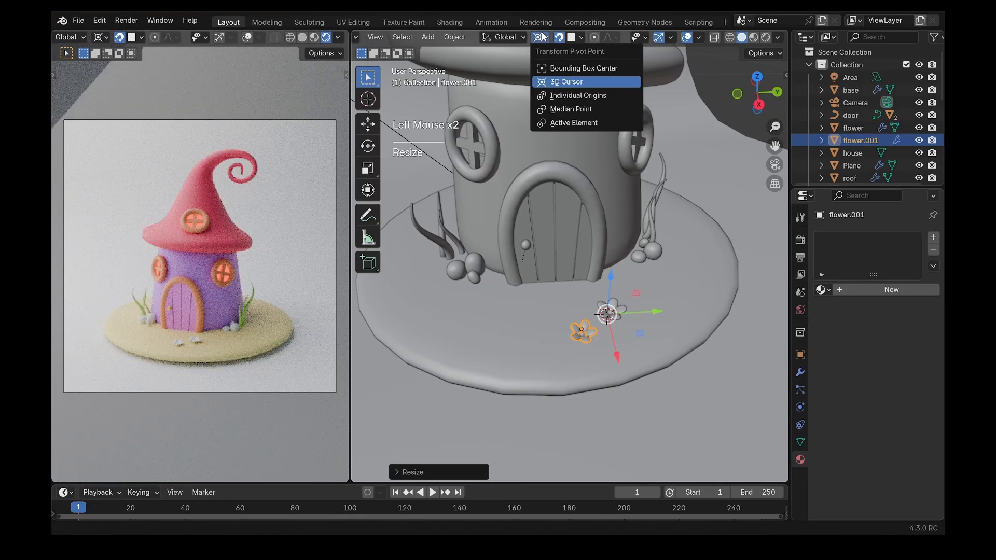
{"action": "left_click", "coordinate": [571, 98]}
{"action": "key", "text": "alt+d"}
{"action": "left_click", "coordinate": [747, 265]}
{"action": "key", "text": "s"}
{"action": "left_click", "coordinate": [725, 274]}
Place linked flower copies on the base's left side and beside the stones to the right of the door.
{"action": "key", "text": "alt+d"}
{"action": "left_click", "coordinate": [528, 284]}
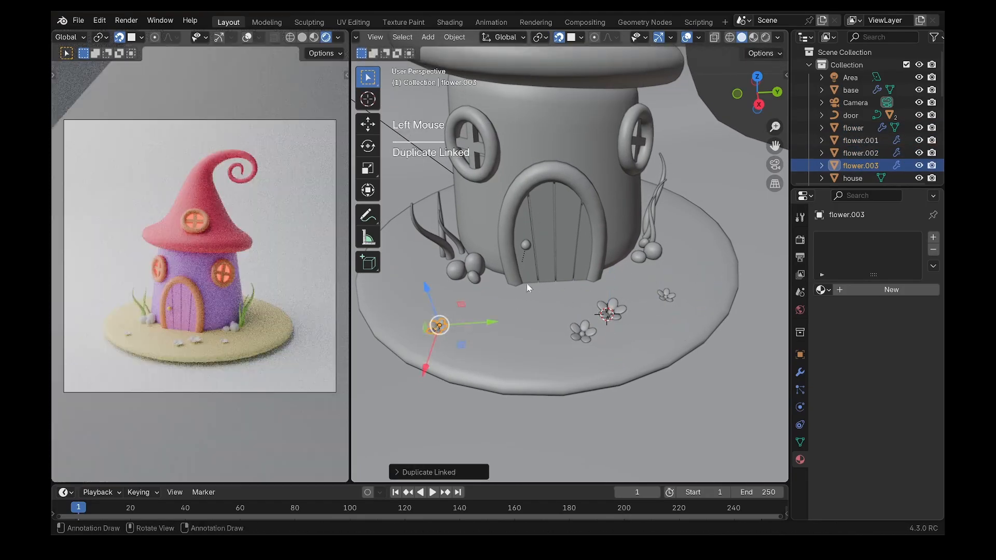
{"action": "key", "text": "alt+d"}
{"action": "left_click", "coordinate": [716, 214]}
Place two linked flower copies on the roof, either side below the round window, and enlarge the left one.
{"action": "scroll", "coordinate": [632, 216], "scroll_direction": "down", "scroll_amount": 3}
{"action": "middle_click_drag", "start_coordinate": [632, 215], "coordinate": [604, 316], "text": "shift"}
{"action": "middle_click_drag", "start_coordinate": [604, 316], "coordinate": [646, 236]}
{"action": "key", "text": "alt+d"}
{"action": "left_click", "coordinate": [573, 188]}
{"action": "key", "text": "alt+d"}
{"action": "left_click", "coordinate": [531, 178]}
{"action": "key", "text": "s"}
{"action": "left_click", "coordinate": [530, 164]}
Place linked flower copies on the upper hat, beside the stones left of the door, and on the right side of the roof brim.
{"action": "scroll", "coordinate": [545, 207], "scroll_direction": "up", "scroll_amount": 2}
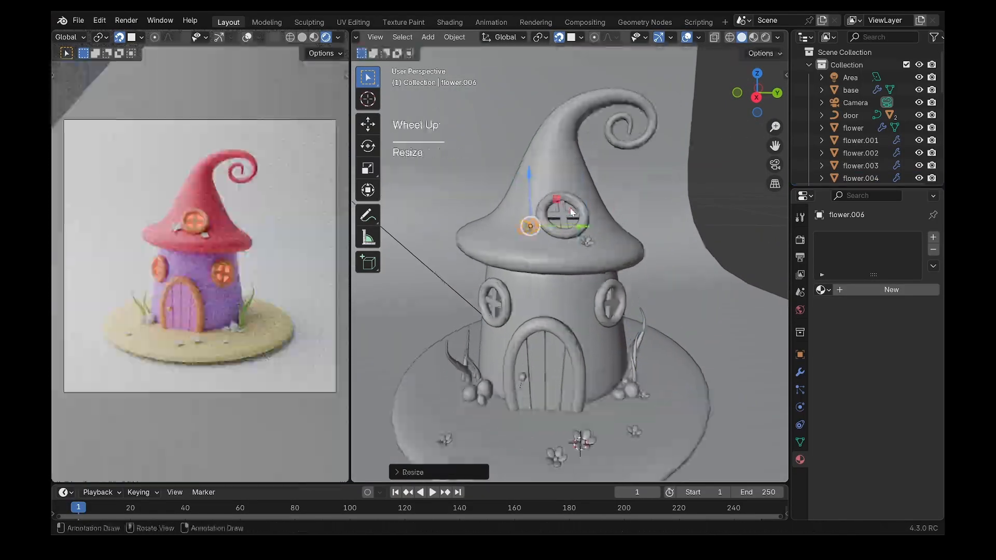
{"action": "key", "text": "alt+d"}
{"action": "left_click", "coordinate": [595, 186]}
{"action": "key", "text": "alt+d"}
{"action": "left_click", "coordinate": [510, 45]}
{"action": "key", "text": "alt+d"}
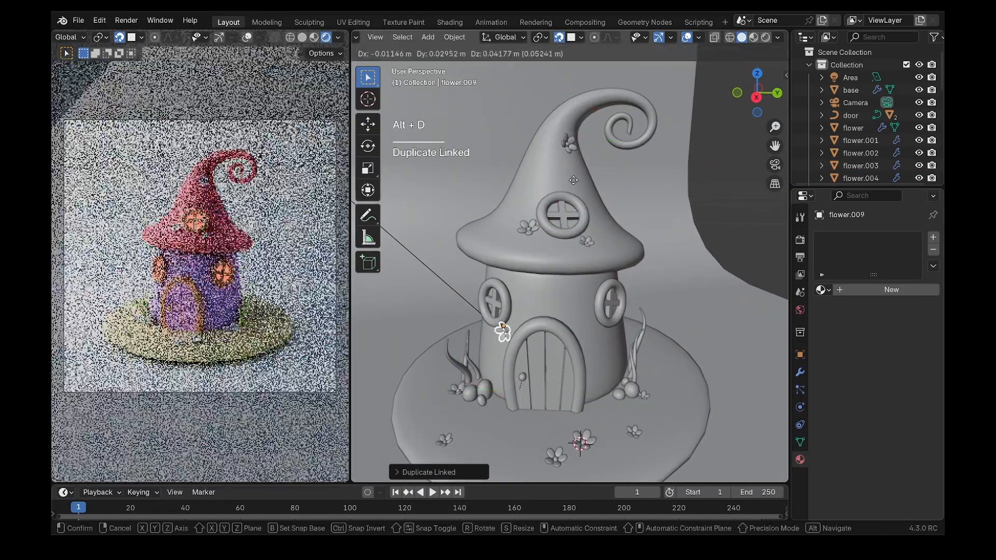
{"action": "left_click", "coordinate": [654, 287]}
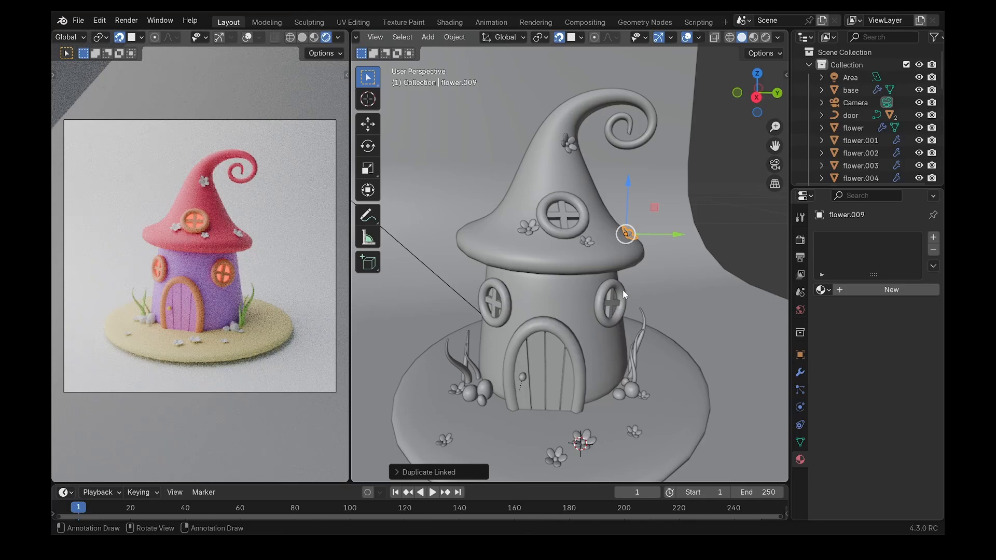
{"action": "key", "text": "shift"}
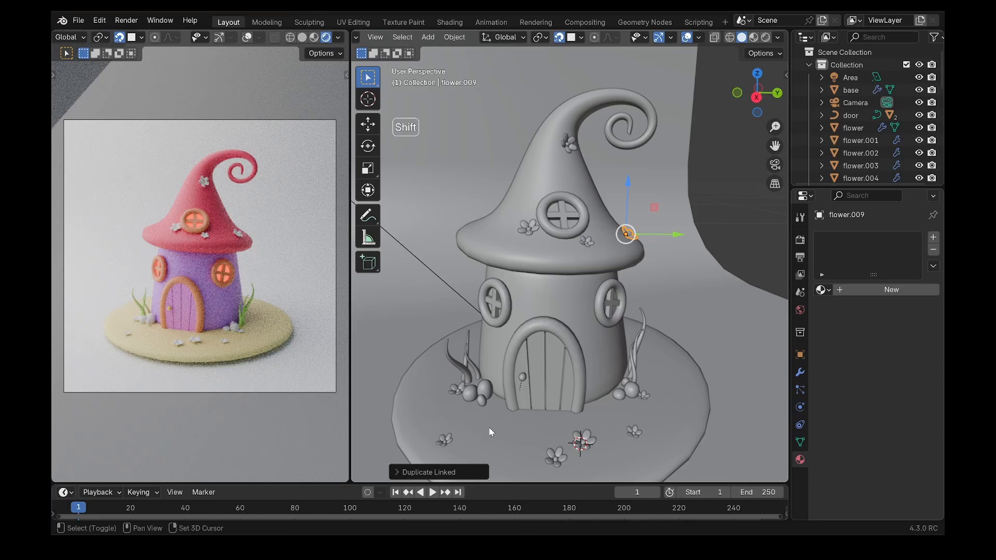
{"action": "key", "text": "shift+a"}
{"action": "mouse_move", "coordinate": [445, 290]}
{"action": "left_click", "coordinate": [536, 316]}
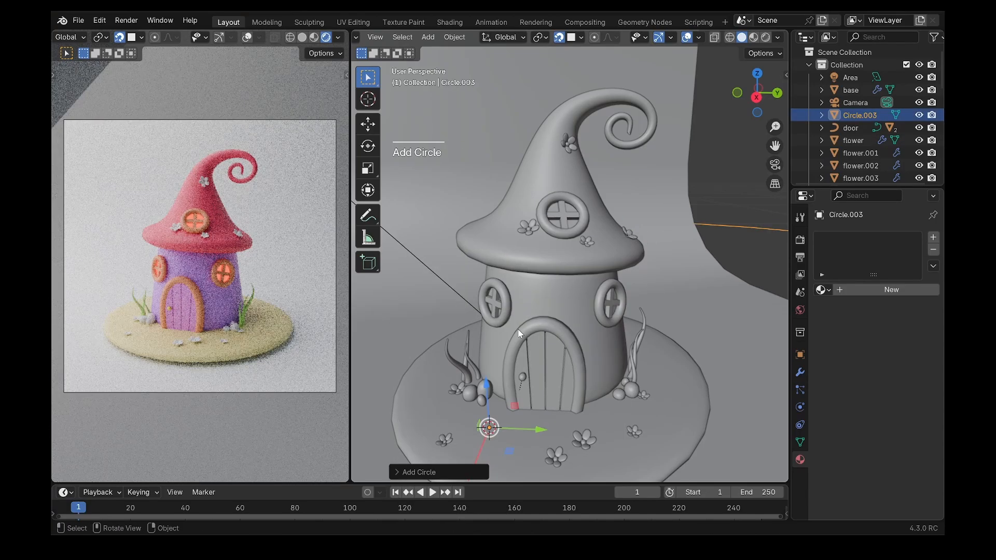
{"action": "left_click", "coordinate": [432, 470]}
{"action": "left_click", "coordinate": [501, 336]}
{"action": "type", "text": "8"}
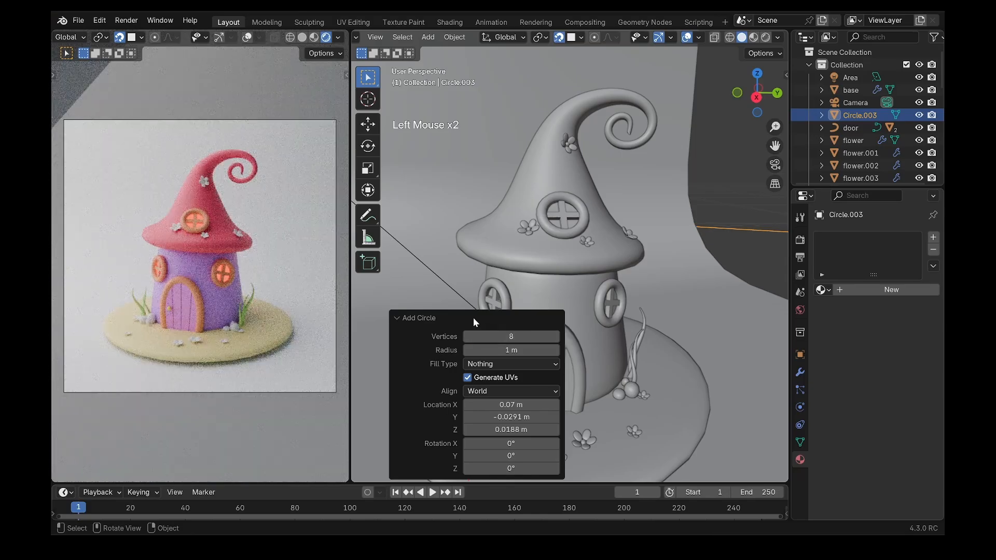
{"action": "left_click", "coordinate": [482, 364]}
{"action": "left_click", "coordinate": [480, 392]}
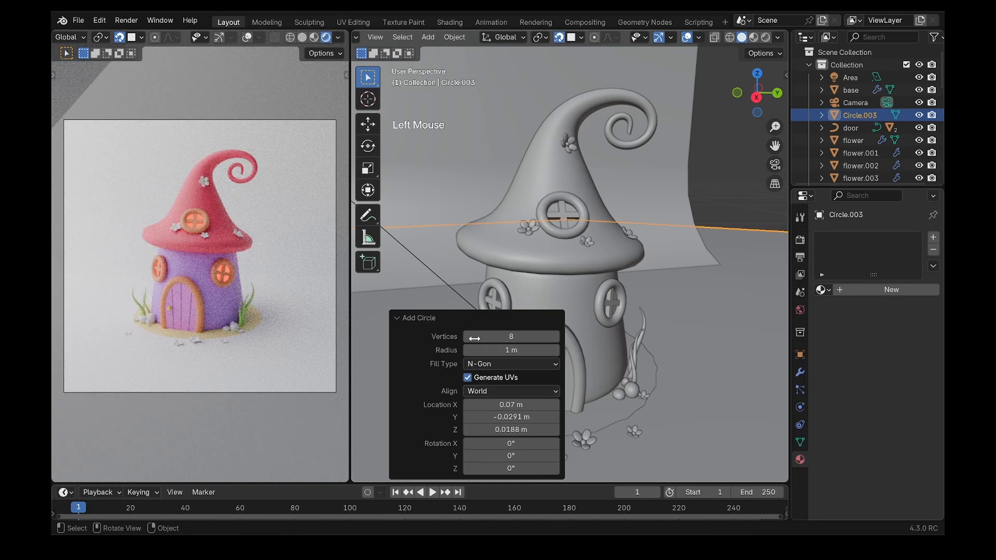
{"action": "left_click", "coordinate": [415, 318]}
{"action": "scroll", "coordinate": [726, 284], "scroll_direction": "down", "scroll_amount": 3}
{"action": "key", "text": "s"}
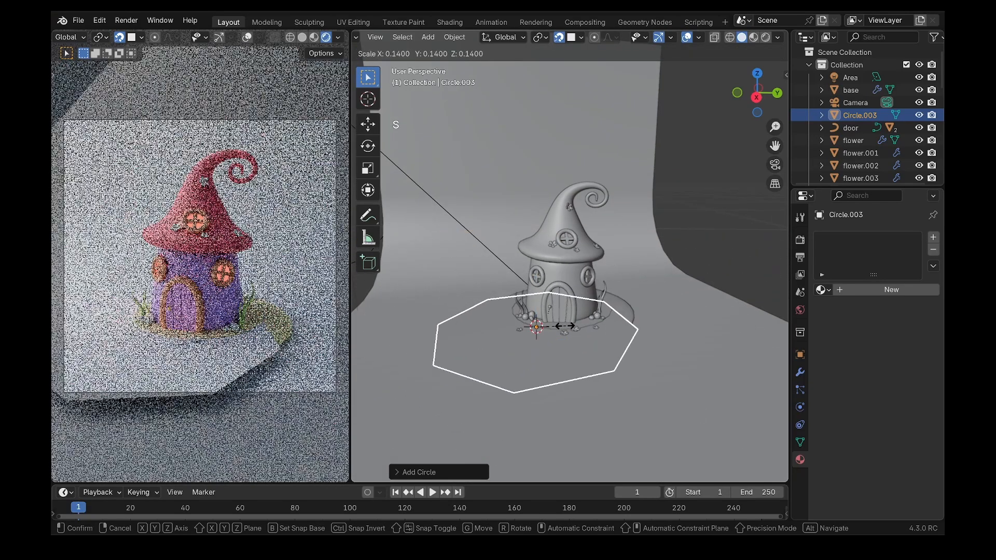
{"action": "left_click", "coordinate": [594, 295]}
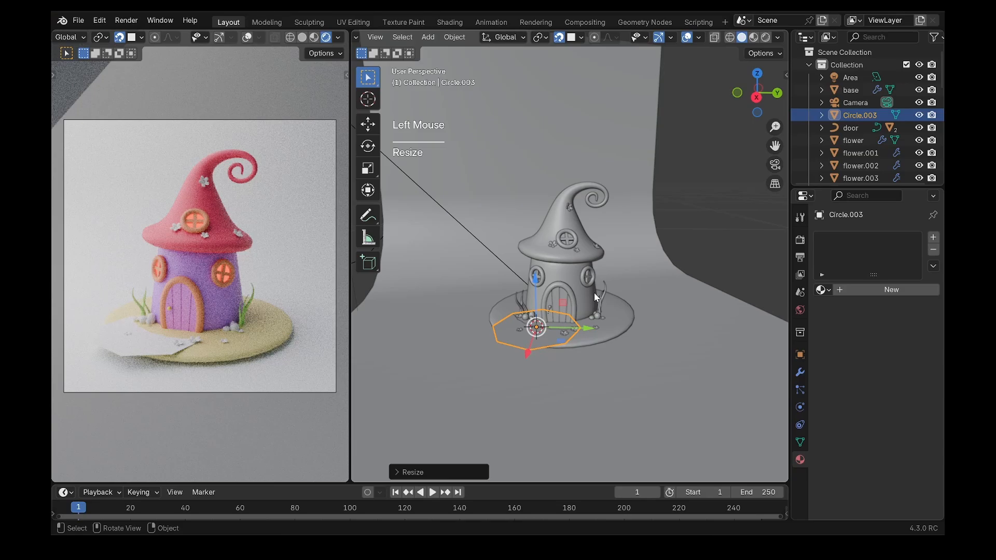
{"action": "scroll", "coordinate": [595, 294], "scroll_direction": "up", "scroll_amount": 2}
{"action": "key", "text": "x"}
{"action": "left_click", "coordinate": [584, 302]}
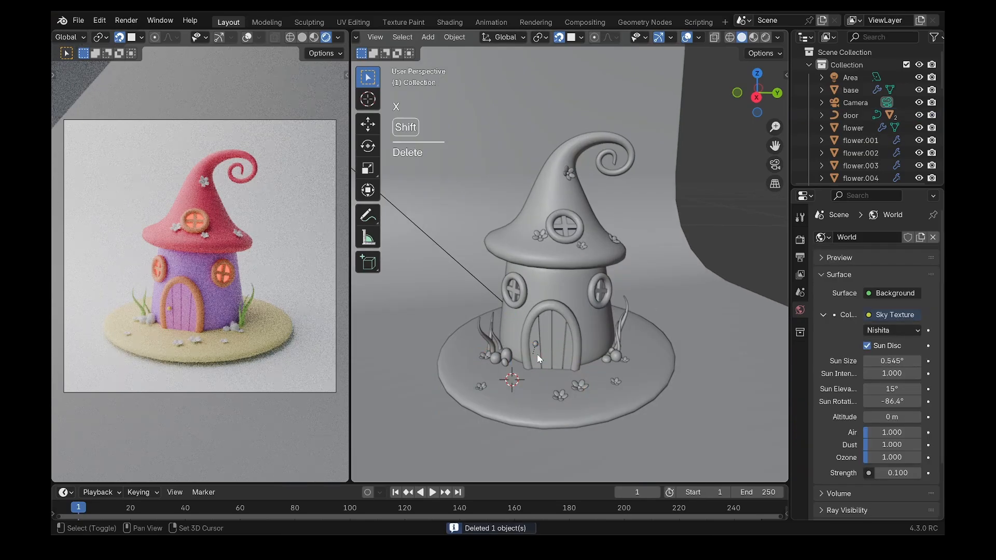
Add a mesh circle with 10 vertices and N-Gon fill at the 3D cursor and scale it down to a small disc.
{"action": "key", "text": "shift+a"}
{"action": "mouse_move", "coordinate": [524, 291]}
{"action": "left_click", "coordinate": [573, 314]}
{"action": "left_click", "coordinate": [427, 469]}
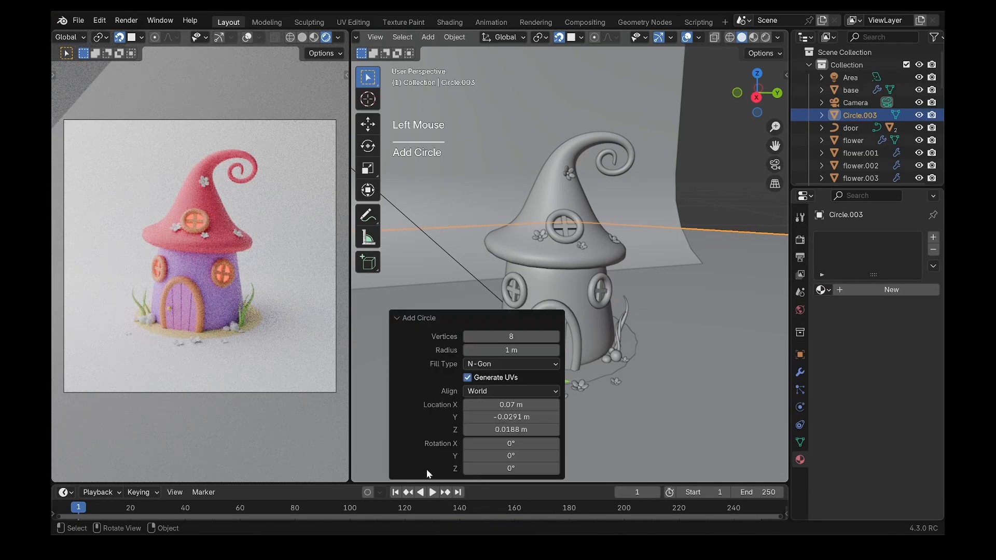
{"action": "double_click", "coordinate": [522, 335]}
{"action": "key", "text": "Return"}
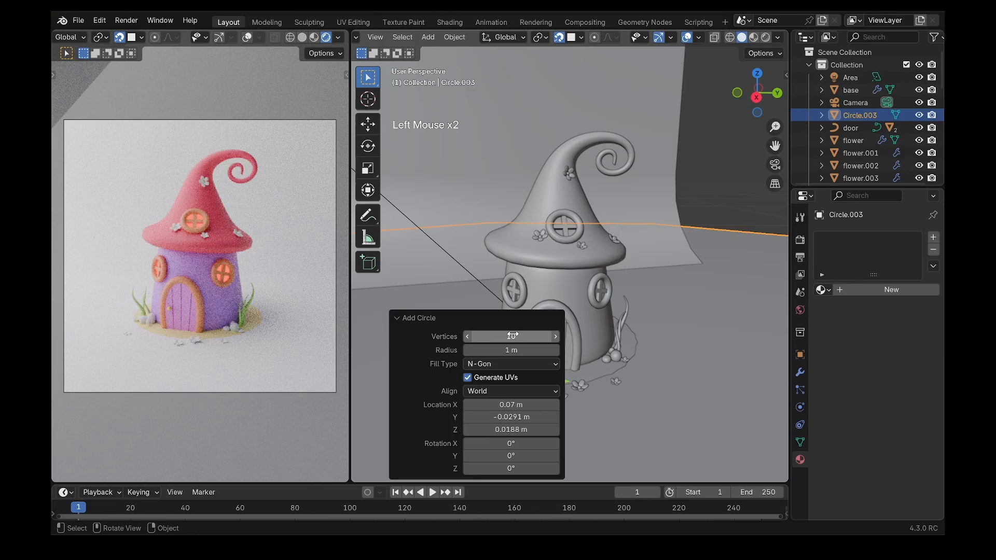
{"action": "left_click", "coordinate": [443, 314]}
{"action": "key", "text": "s"}
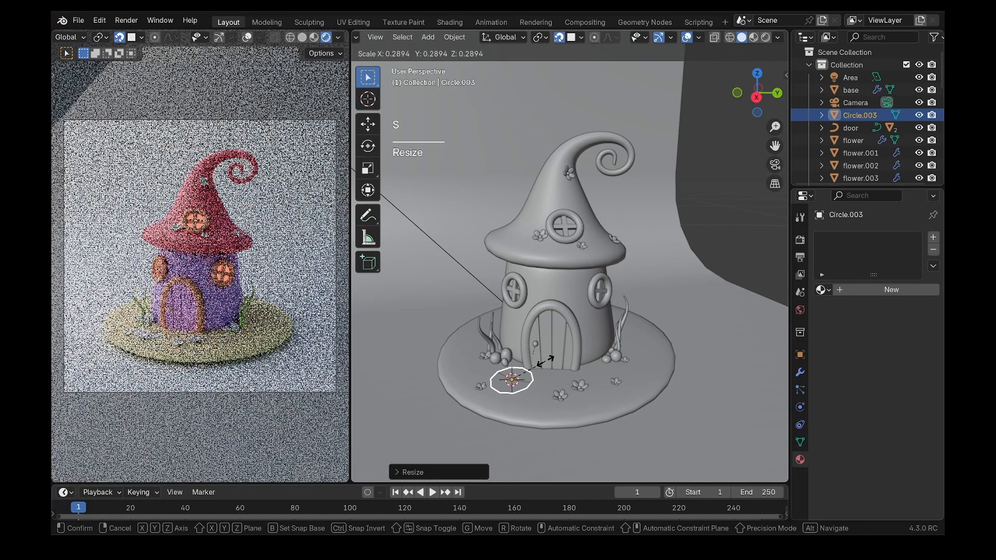
{"action": "left_click", "coordinate": [539, 359]}
{"action": "left_click", "coordinate": [539, 359]}
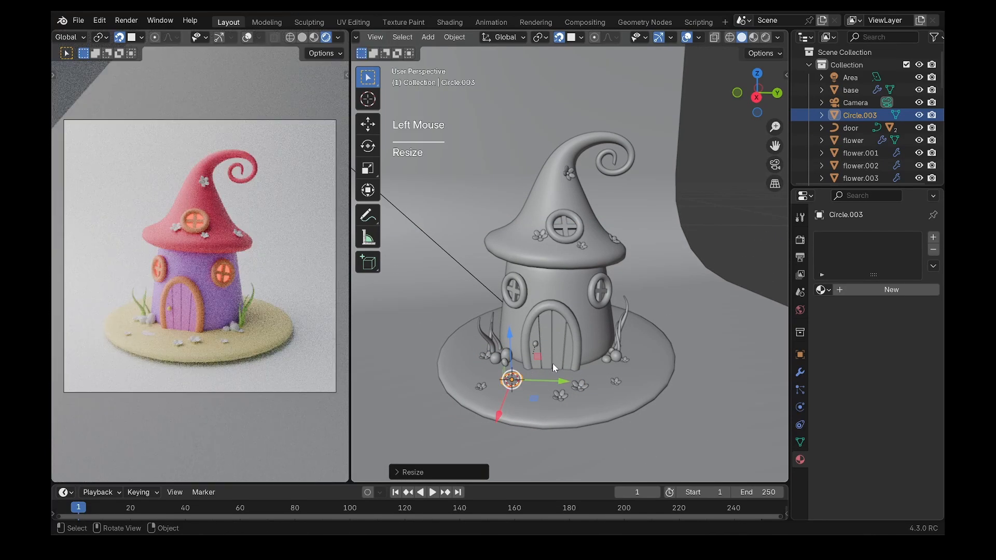
Isolate the circle in top view for vertex editing, with snapping off and the pivot set to Median Point.
{"action": "key", "text": "KP_Divide"}
{"action": "left_click", "coordinate": [757, 76]}
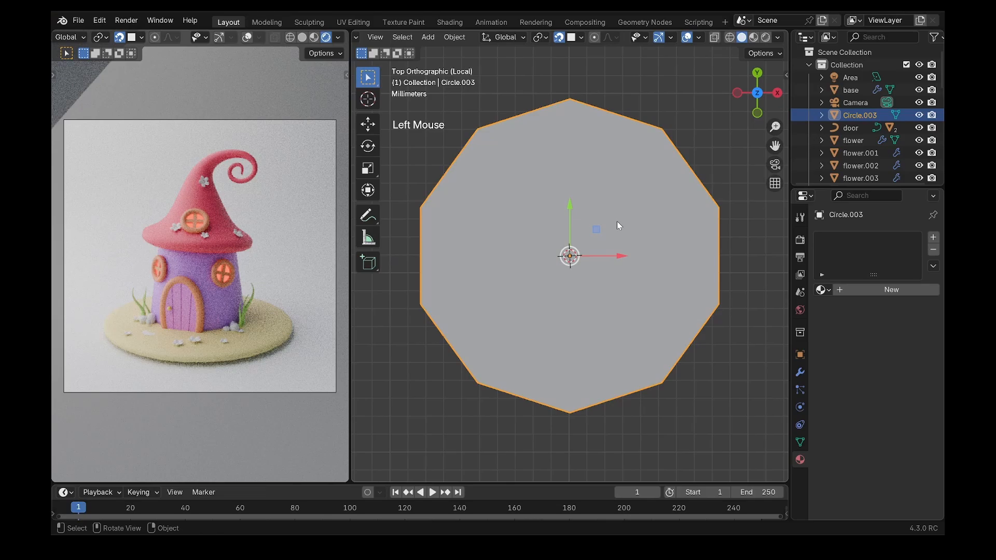
{"action": "key", "text": "Tab"}
{"action": "key", "text": "1"}
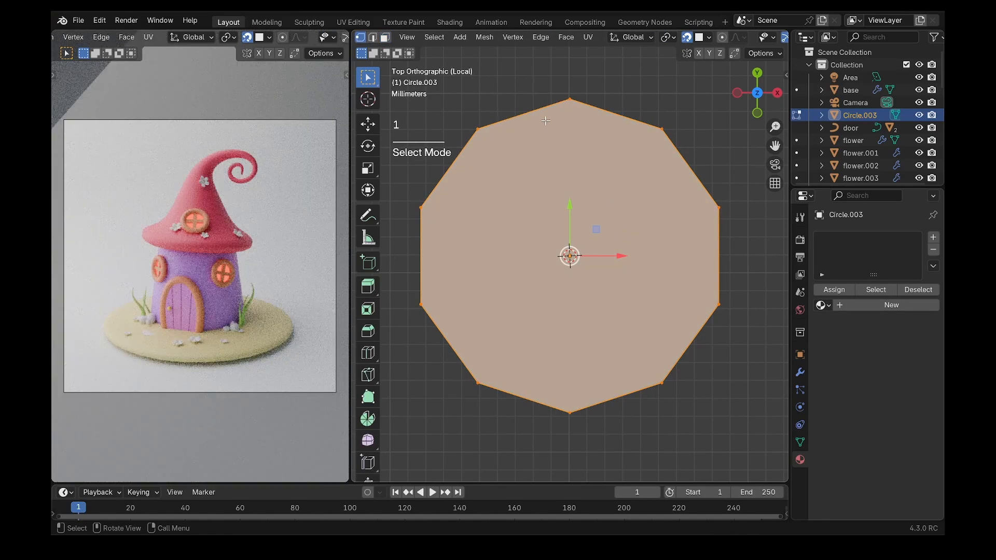
{"action": "left_click", "coordinate": [686, 39]}
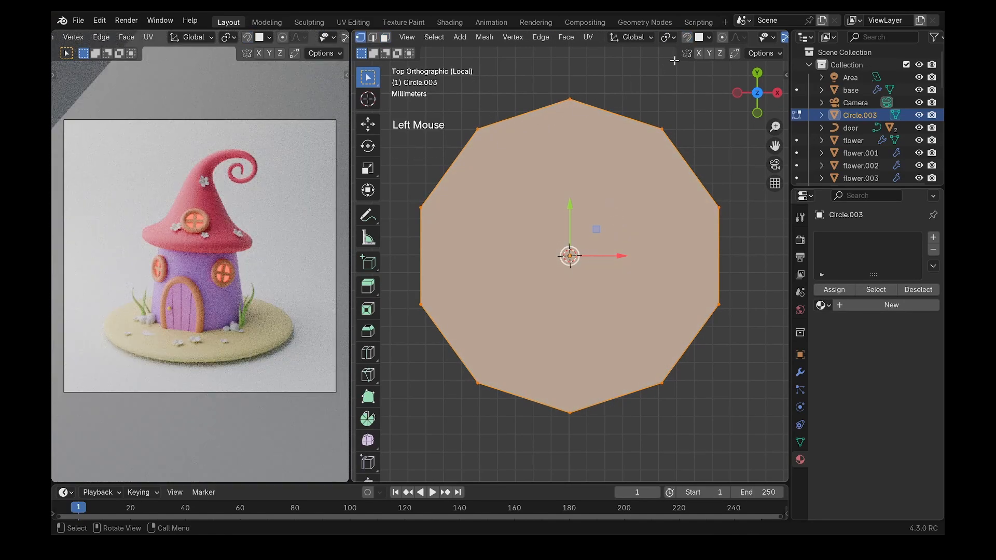
{"action": "left_click", "coordinate": [668, 37]}
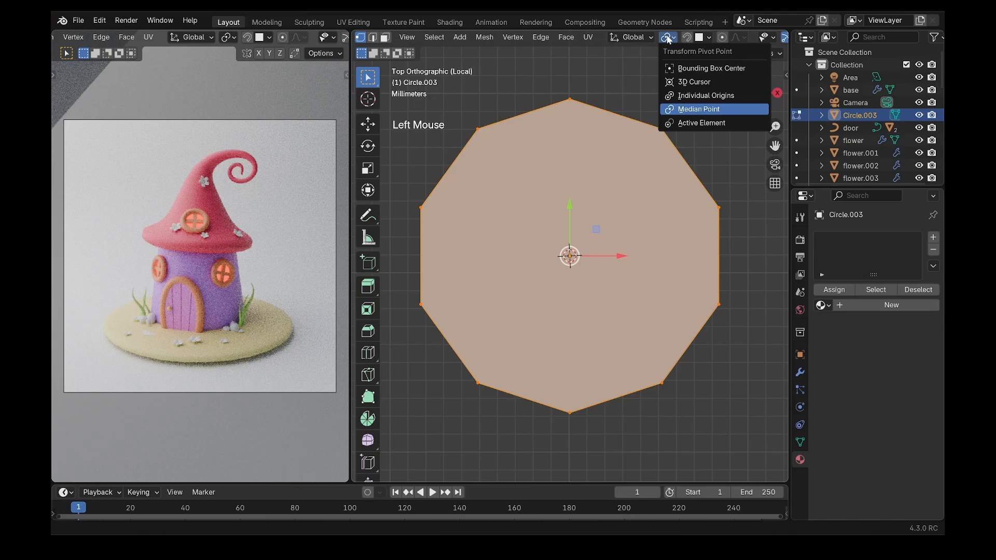
{"action": "left_click", "coordinate": [685, 110]}
Select every other vertex of the circle and scale them inward to form a five-pointed star.
{"action": "left_click_drag", "start_coordinate": [465, 115], "coordinate": [510, 149]}
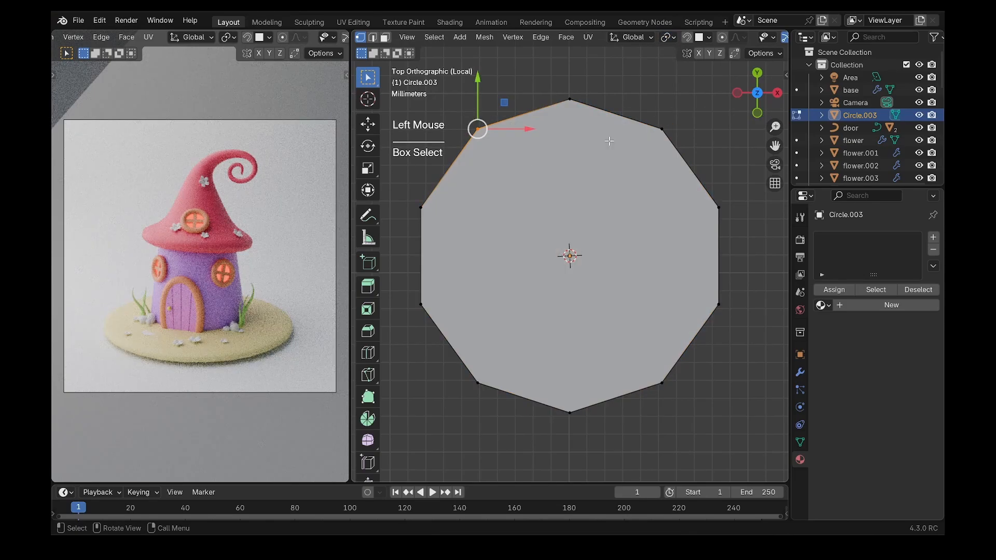
{"action": "left_click_drag", "start_coordinate": [650, 105], "coordinate": [688, 159], "text": "shift"}
{"action": "left_click_drag", "start_coordinate": [741, 291], "coordinate": [687, 330], "text": "shift"}
{"action": "left_click_drag", "start_coordinate": [550, 382], "coordinate": [581, 441], "text": "shift"}
{"action": "left_click_drag", "start_coordinate": [406, 286], "coordinate": [446, 322], "text": "shift"}
{"action": "key", "text": "s"}
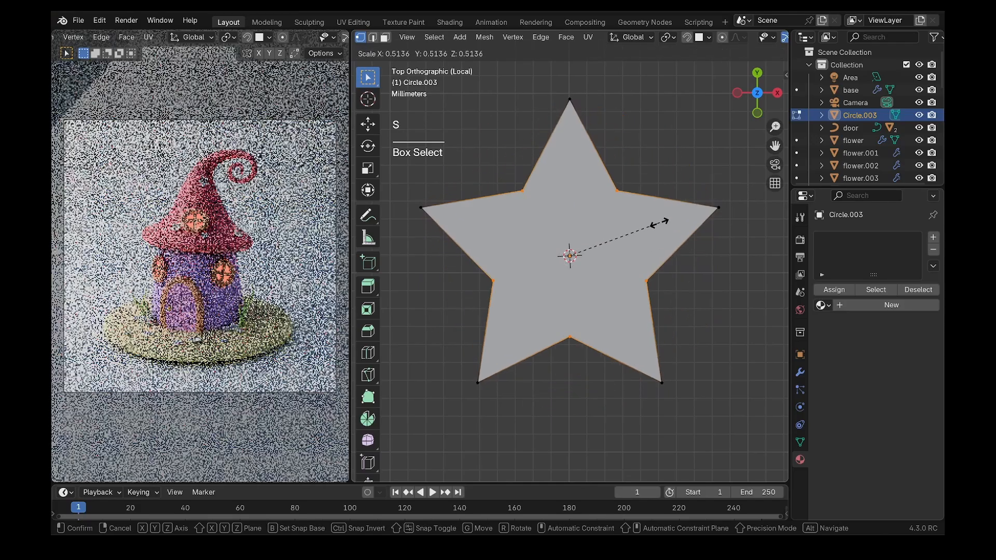
{"action": "left_click", "coordinate": [638, 264]}
Select the whole star, extrude it upward to give it thickness, and return to object mode.
{"action": "middle_click_drag", "start_coordinate": [638, 263], "coordinate": [618, 232]}
{"action": "key", "text": "a"}
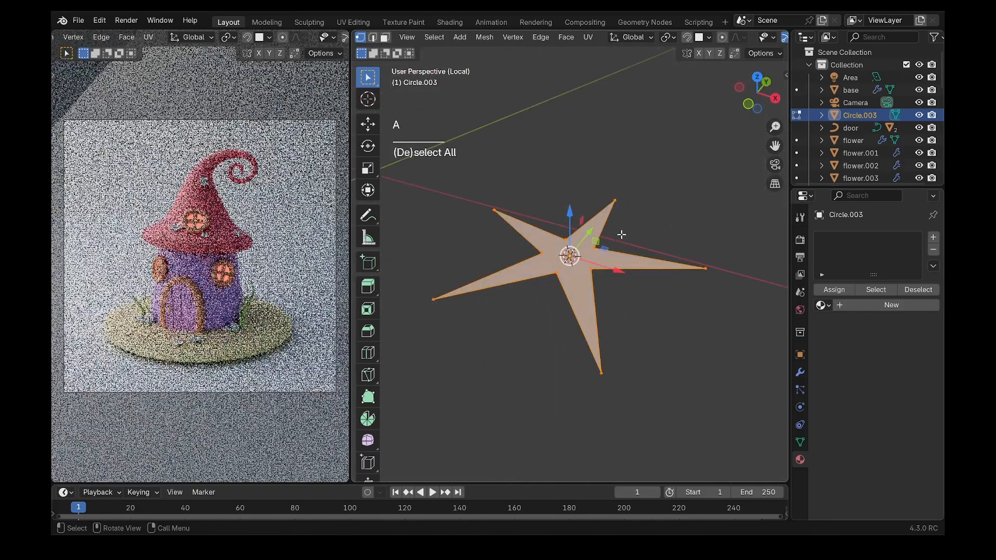
{"action": "key", "text": "e"}
{"action": "left_click", "coordinate": [674, 244]}
{"action": "key", "text": "Tab"}
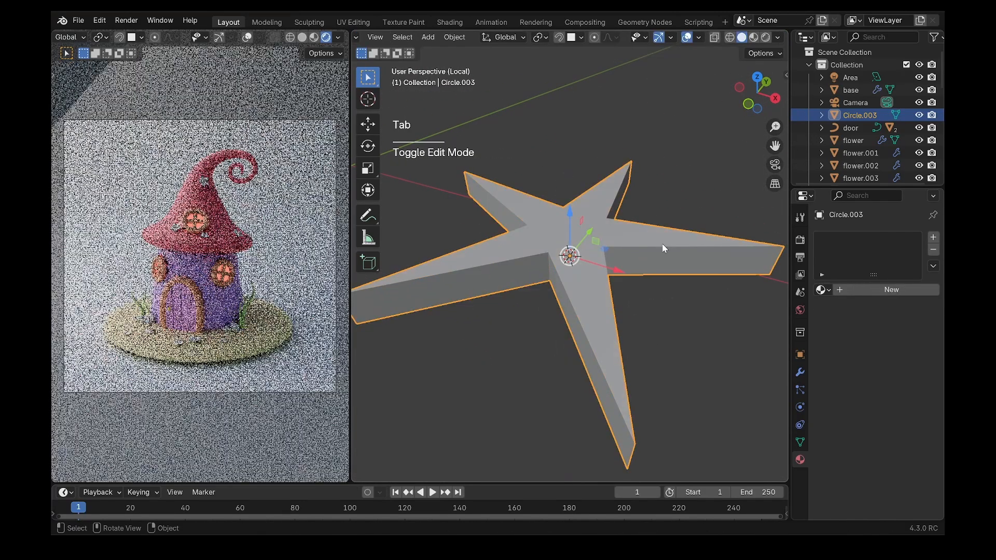
Add a level 2 subdivision surface to the star and shade it smooth.
{"action": "key", "text": "ctrl+2"}
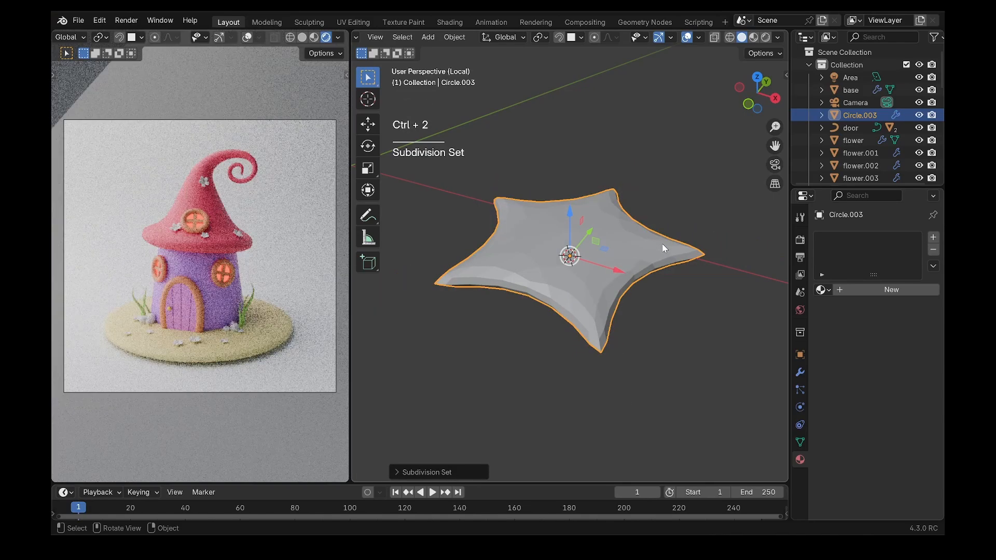
{"action": "scroll", "coordinate": [662, 243], "scroll_direction": "down", "scroll_amount": 2}
{"action": "middle_click_drag", "start_coordinate": [662, 242], "coordinate": [674, 303]}
{"action": "right_click_drag", "start_coordinate": [627, 238], "coordinate": [627, 238]}
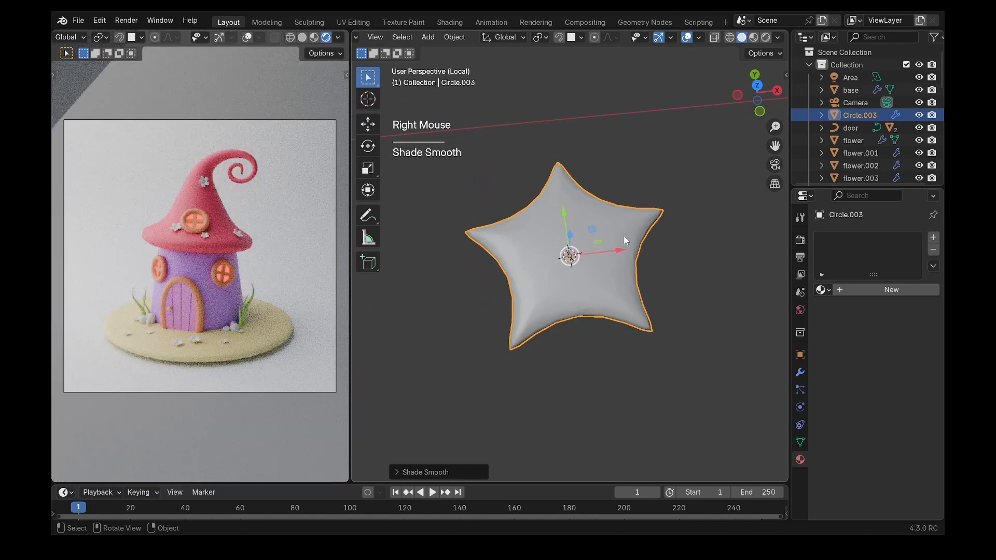
Rename the circle object as star.
{"action": "key", "text": "F2"}
{"action": "type", "text": "star"}
{"action": "key", "text": "Return"}
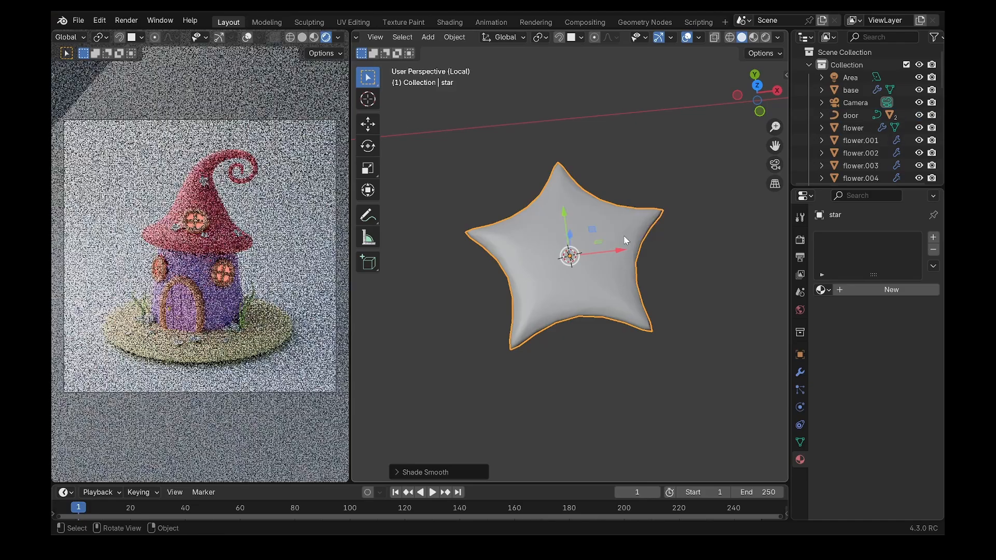
Leave local view, turn snapping back on, and move the star onto the surface of the base left of the door.
{"action": "key", "text": "slash"}
{"action": "scroll", "coordinate": [581, 335], "scroll_direction": "up", "scroll_amount": 3}
{"action": "middle_click_drag", "start_coordinate": [581, 335], "coordinate": [617, 215], "text": "shift"}
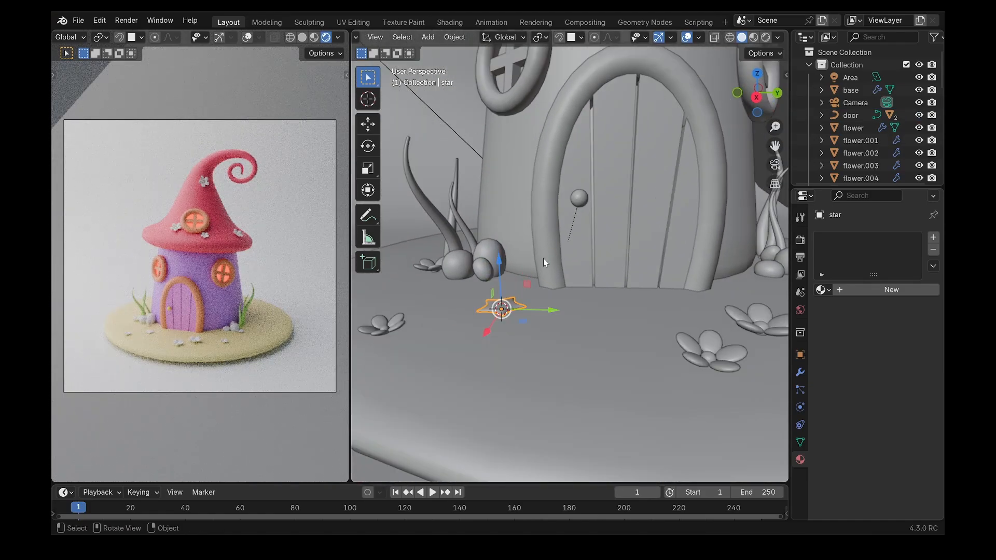
{"action": "left_click", "coordinate": [559, 37]}
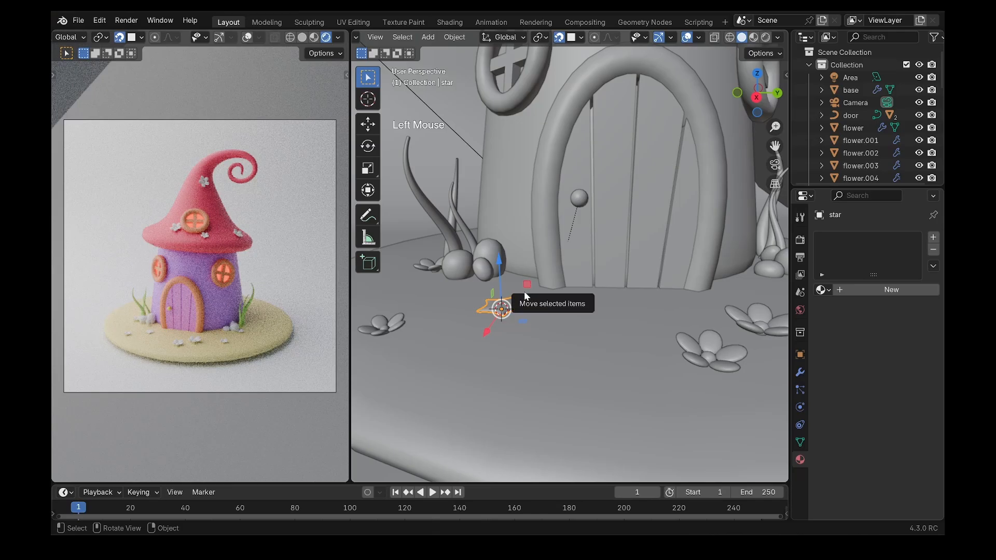
{"action": "left_click_drag", "start_coordinate": [525, 295], "coordinate": [531, 320]}
Place a linked duplicate of the star on the roof just above the round window.
{"action": "scroll", "coordinate": [531, 320], "scroll_direction": "down", "scroll_amount": 5}
{"action": "middle_click_drag", "start_coordinate": [531, 320], "coordinate": [546, 295], "text": "shift"}
{"action": "key", "text": "alt+d"}
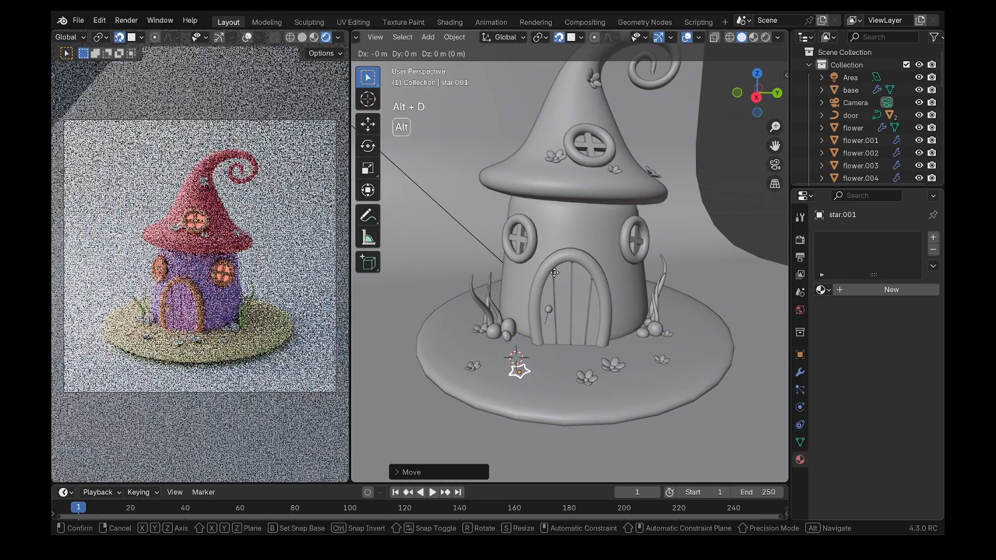
{"action": "left_click", "coordinate": [601, 468]}
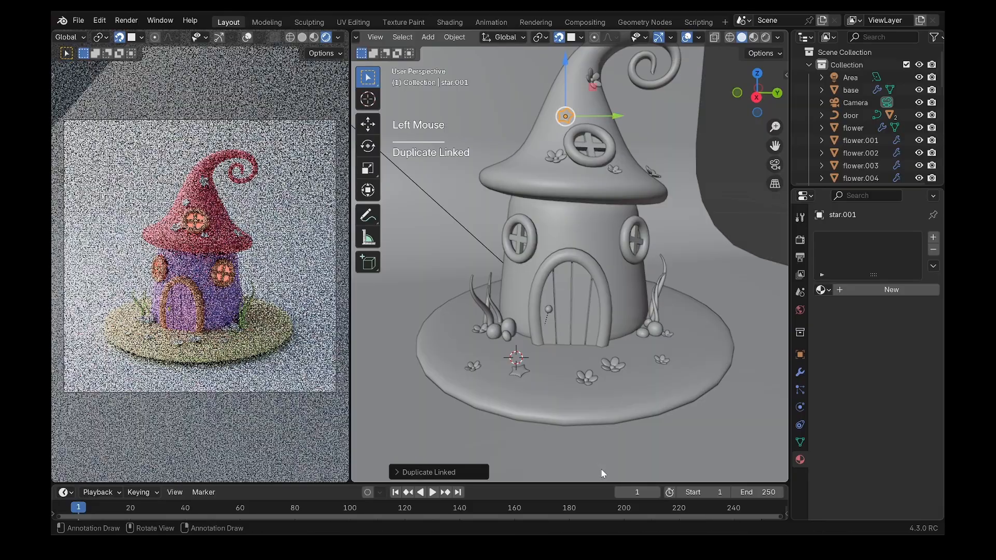
Place linked star copies by the stones left of the door and on the right side of the roof brim, resizing the first.
{"action": "middle_click_drag", "start_coordinate": [603, 101], "coordinate": [598, 213], "text": "shift"}
{"action": "key", "text": "alt+d"}
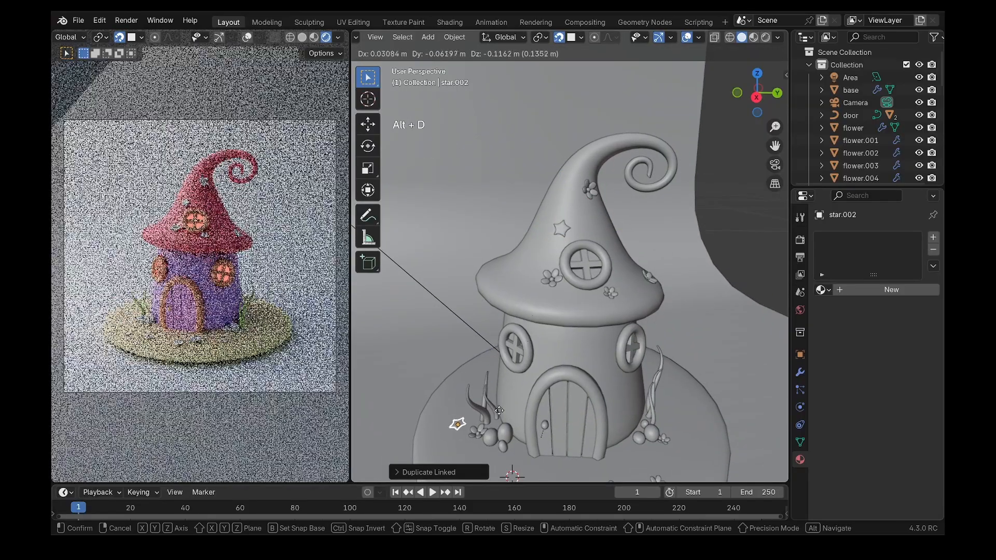
{"action": "left_click", "coordinate": [539, 432]}
{"action": "key", "text": "s"}
{"action": "left_click", "coordinate": [553, 423]}
{"action": "key", "text": "alt+d"}
{"action": "left_click", "coordinate": [694, 267]}
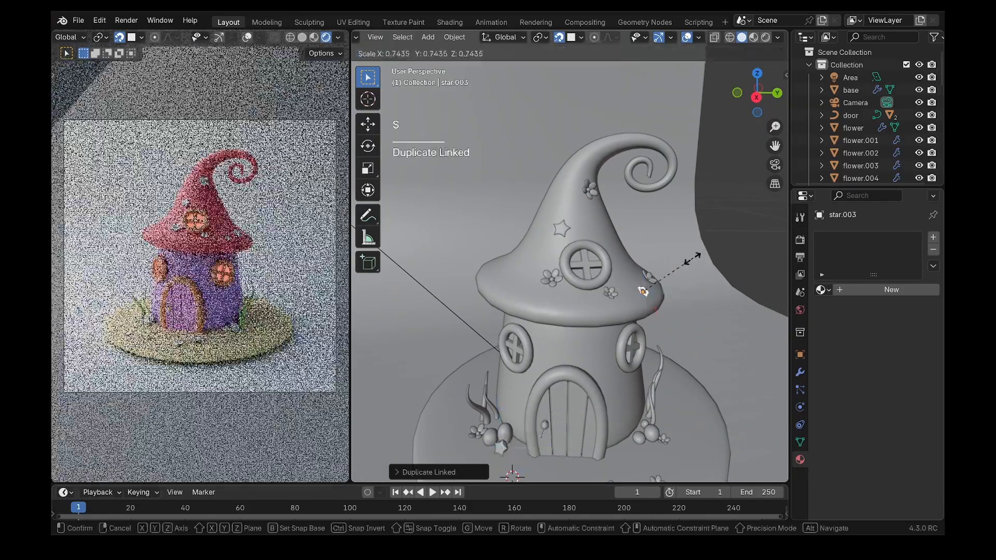
Place a linked duplicate of the star on the base to the right of the door's stones and rotate it.
{"action": "key", "text": "alt+d"}
{"action": "left_click", "coordinate": [728, 407]}
{"action": "key", "text": "r"}
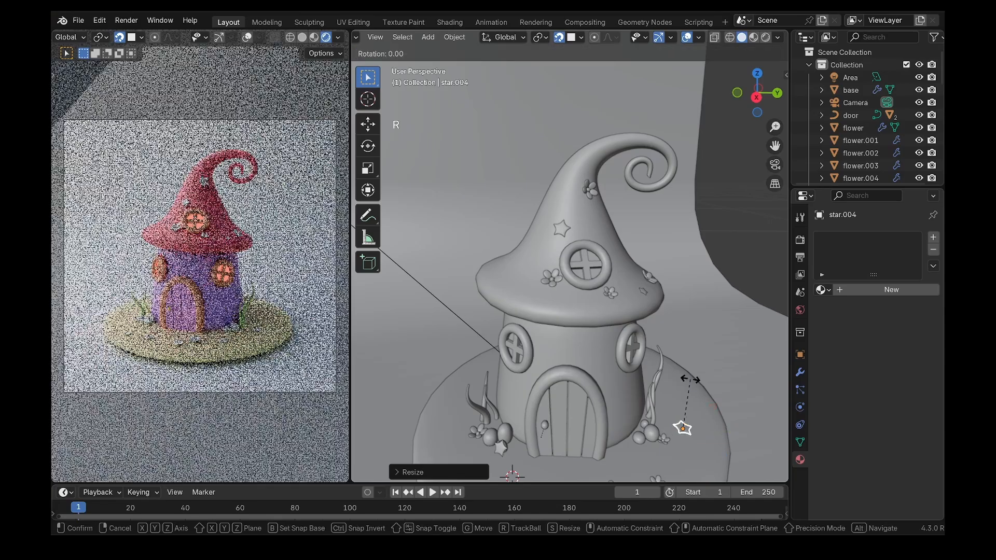
{"action": "left_click", "coordinate": [572, 365]}
Rescale the small flower closest to the front edge of the base.
{"action": "middle_click_drag", "start_coordinate": [535, 364], "coordinate": [495, 225], "text": "shift"}
{"action": "left_click", "coordinate": [536, 350]}
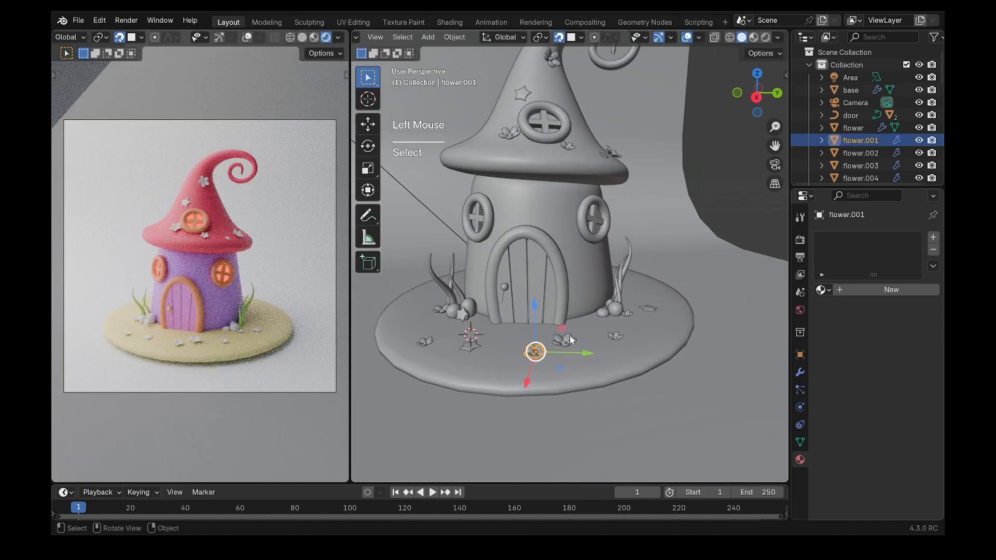
{"action": "key", "text": "s"}
{"action": "left_click", "coordinate": [564, 338]}
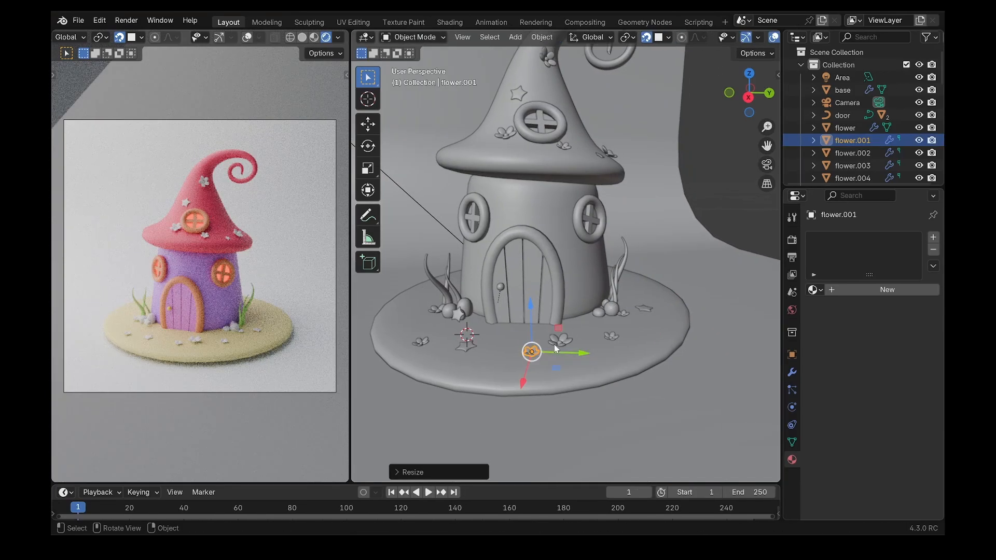
Give the largest flower in front of the door a new material with a pink base color.
{"action": "middle_click_drag", "start_coordinate": [555, 347], "coordinate": [605, 327], "text": "ctrl"}
{"action": "left_click", "coordinate": [602, 315]}
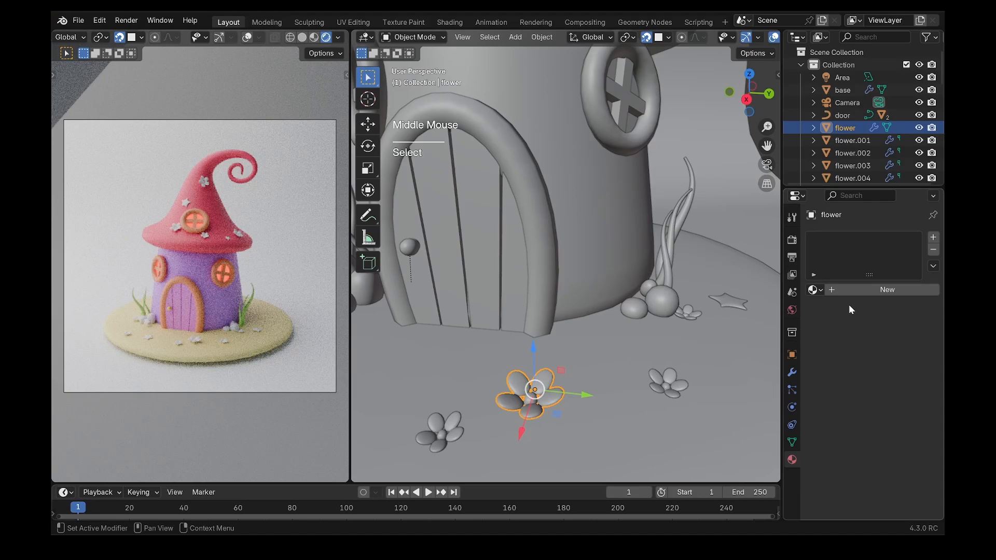
{"action": "left_click", "coordinate": [879, 292]}
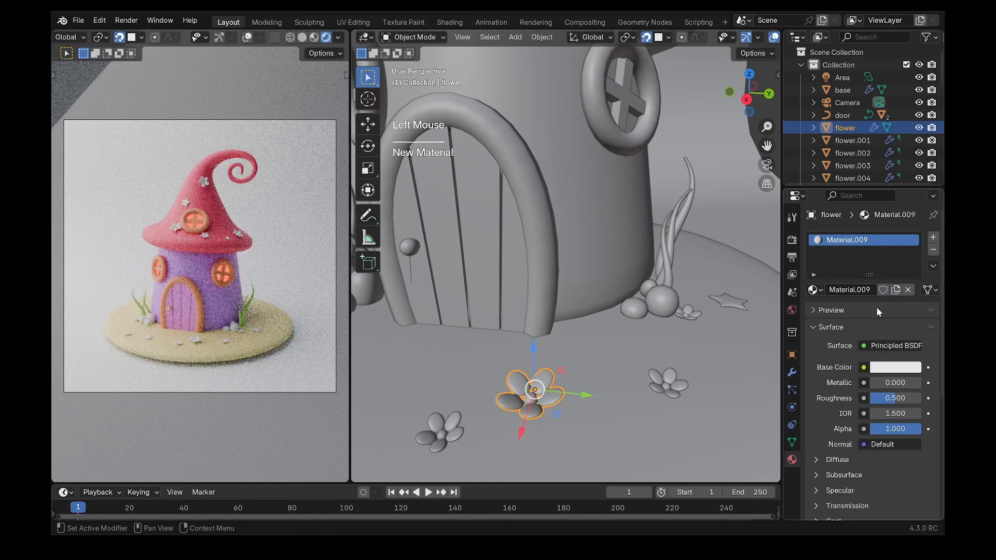
{"action": "left_click", "coordinate": [887, 371]}
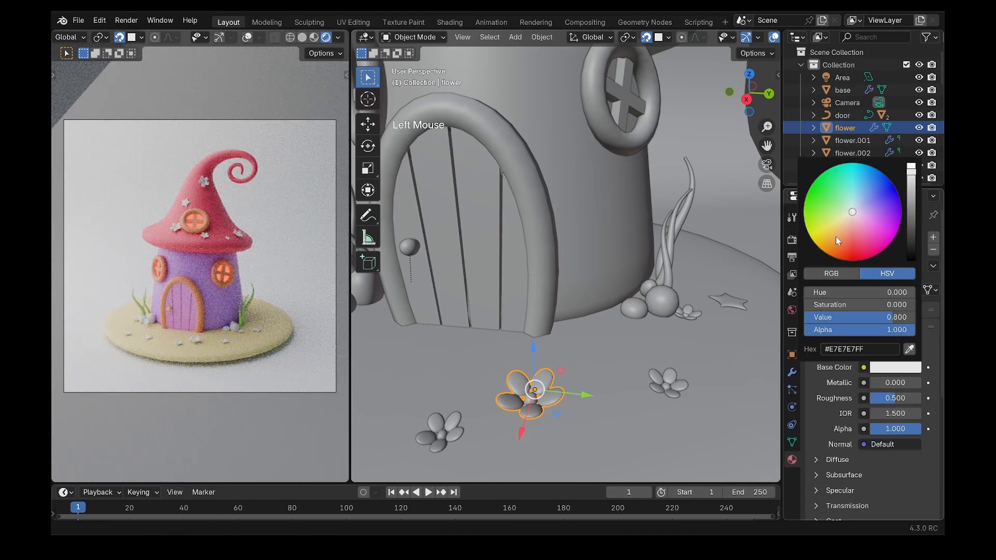
{"action": "left_click", "coordinate": [866, 234]}
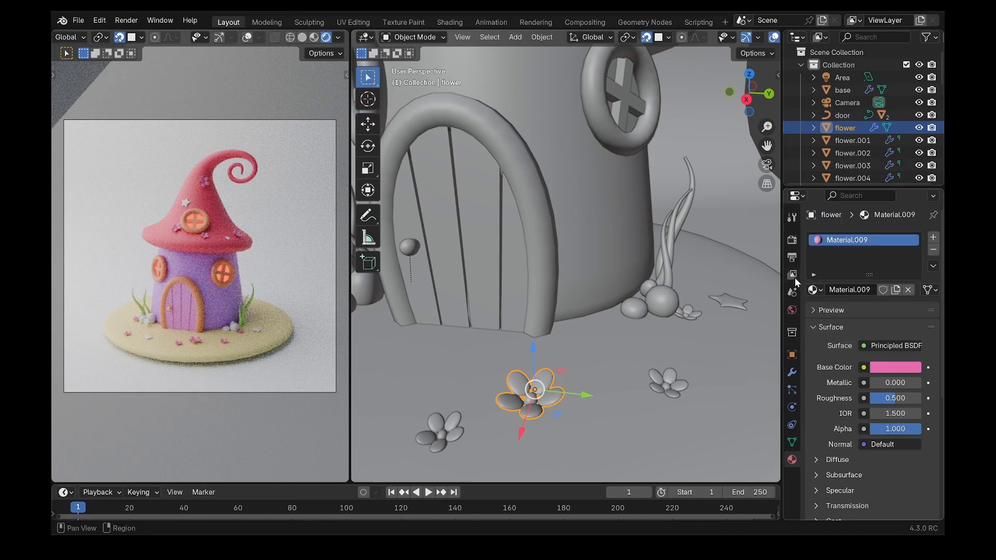
Select the flower's whole centre piece in the mesh and assign it to a newly added second material slot.
{"action": "key", "text": "Tab"}
{"action": "middle_click_drag", "start_coordinate": [566, 385], "coordinate": [585, 320]}
{"action": "scroll", "coordinate": [582, 363], "scroll_direction": "up", "scroll_amount": 2}
{"action": "scroll", "coordinate": [560, 367], "scroll_direction": "down", "scroll_amount": 1}
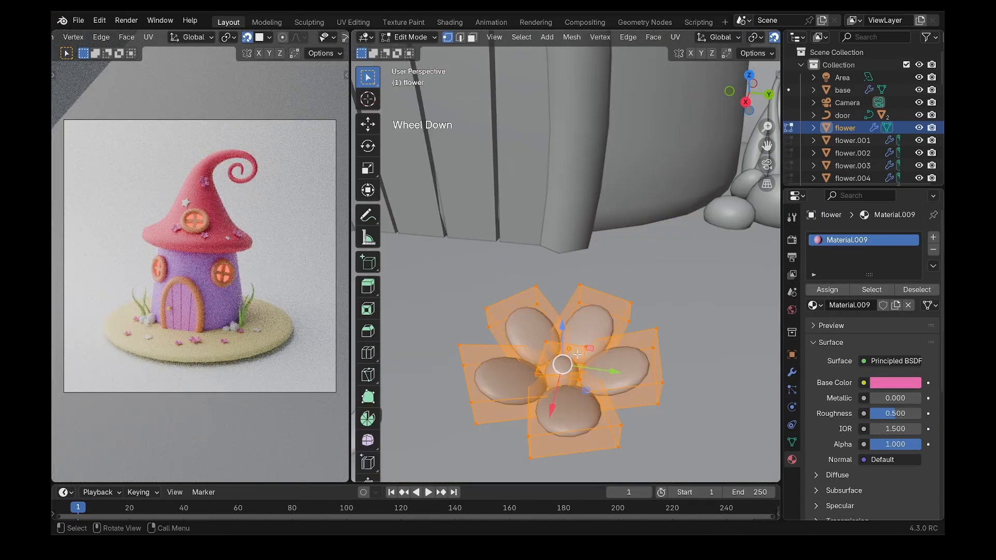
{"action": "left_click", "coordinate": [558, 360]}
{"action": "key", "text": "3"}
{"action": "left_click", "coordinate": [561, 360]}
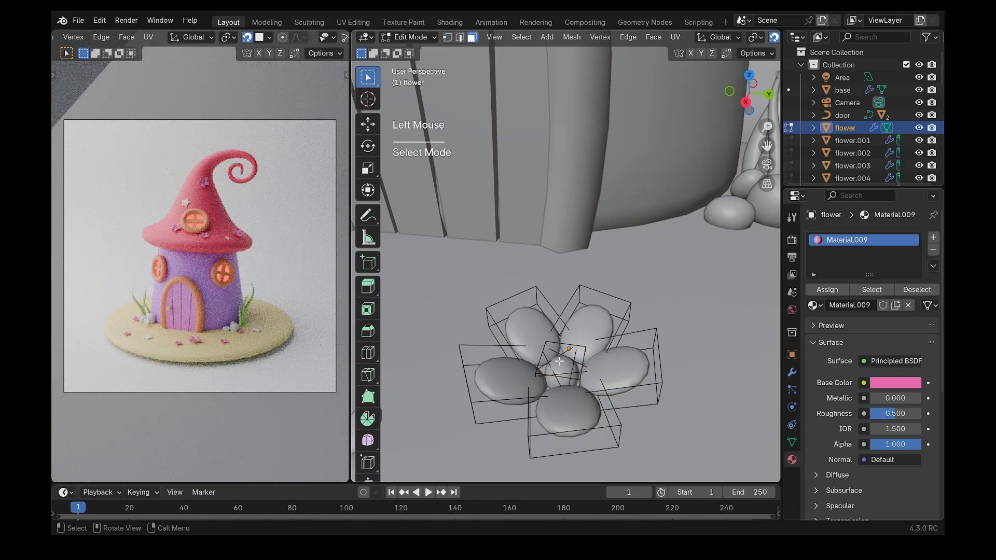
{"action": "key", "text": "l"}
{"action": "mouse_move", "coordinate": [561, 362]}
{"action": "middle_mouse_down"}
{"action": "mouse_move", "coordinate": [574, 333]}
{"action": "mouse_move", "coordinate": [566, 352]}
{"action": "middle_mouse_up"}
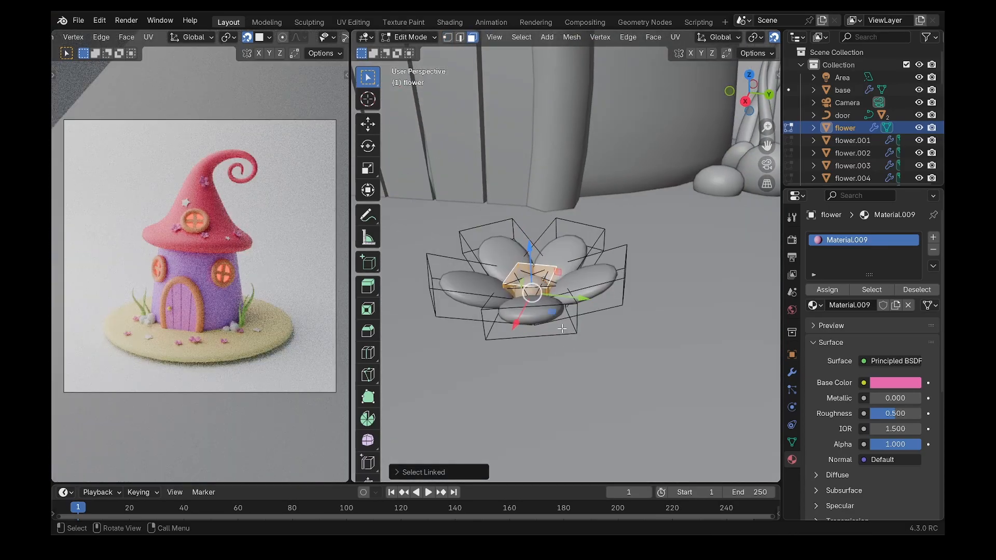
{"action": "left_click", "coordinate": [933, 238]}
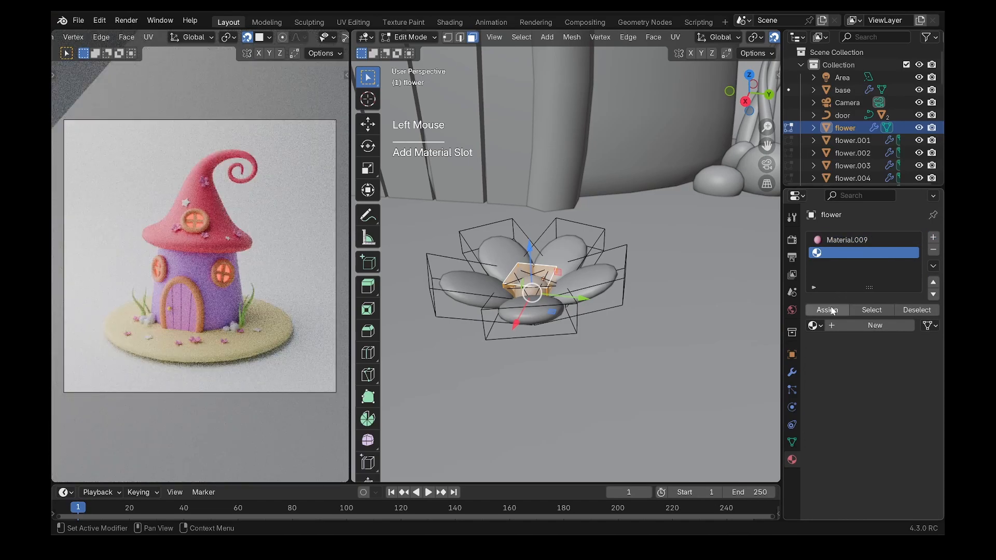
{"action": "left_click", "coordinate": [831, 310]}
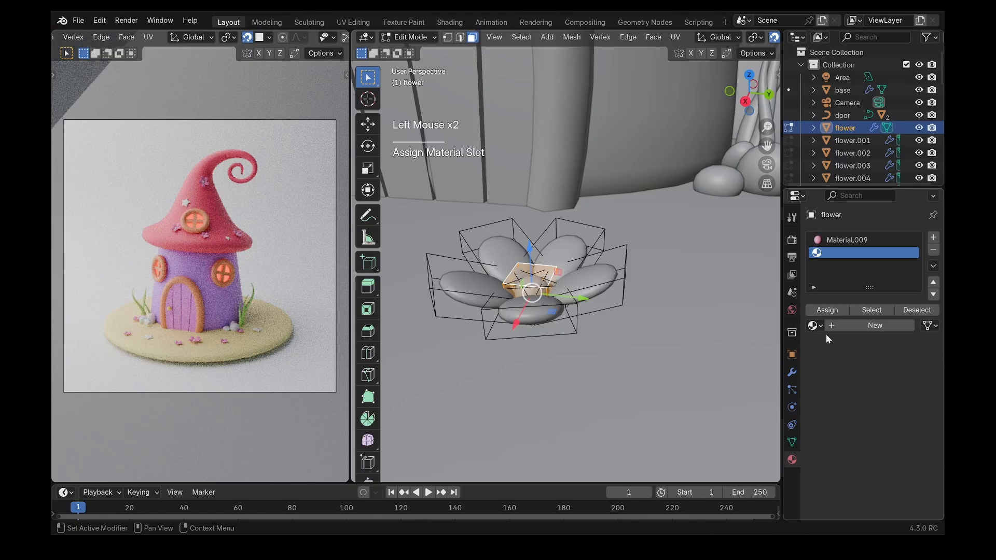
Create a new material with a yellow base color in the second slot and return to Object Mode.
{"action": "left_click", "coordinate": [845, 325]}
{"action": "left_click", "coordinate": [884, 406]}
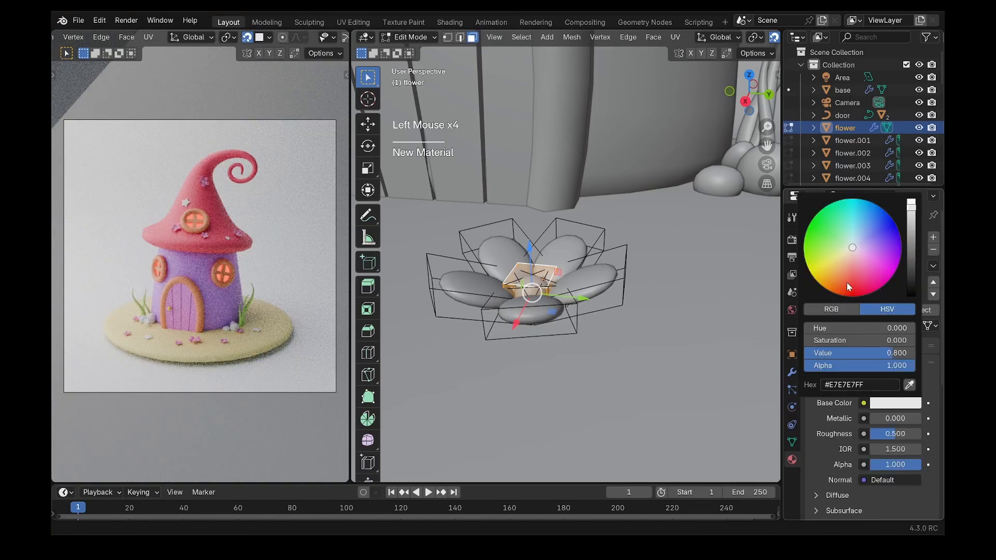
{"action": "left_click_drag", "start_coordinate": [831, 270], "coordinate": [819, 269]}
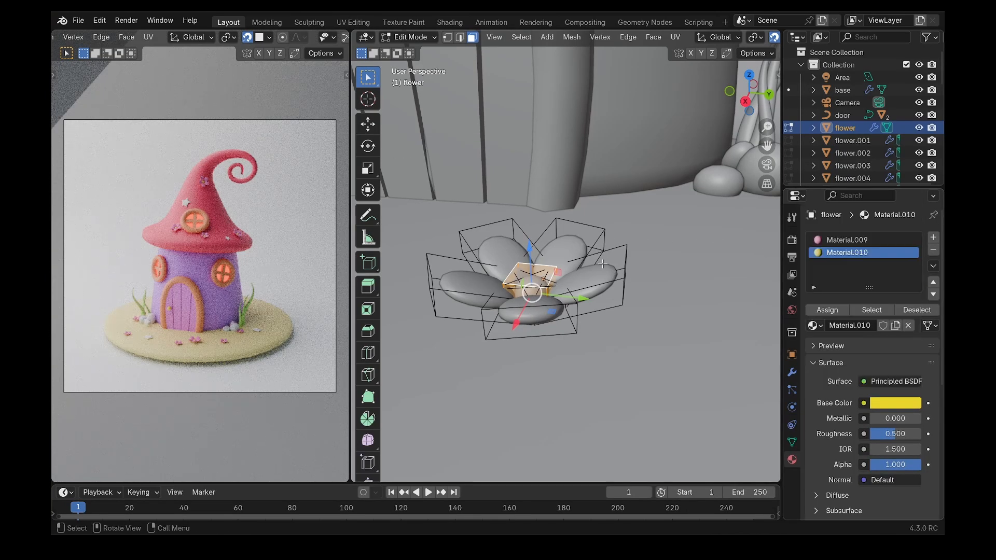
{"action": "key", "text": "Tab"}
Inspect the flowers in the render, make the pink petal material active, and change the modelling viewport to the Shader Editor.
{"action": "scroll", "coordinate": [226, 340], "scroll_direction": "up", "scroll_amount": 3}
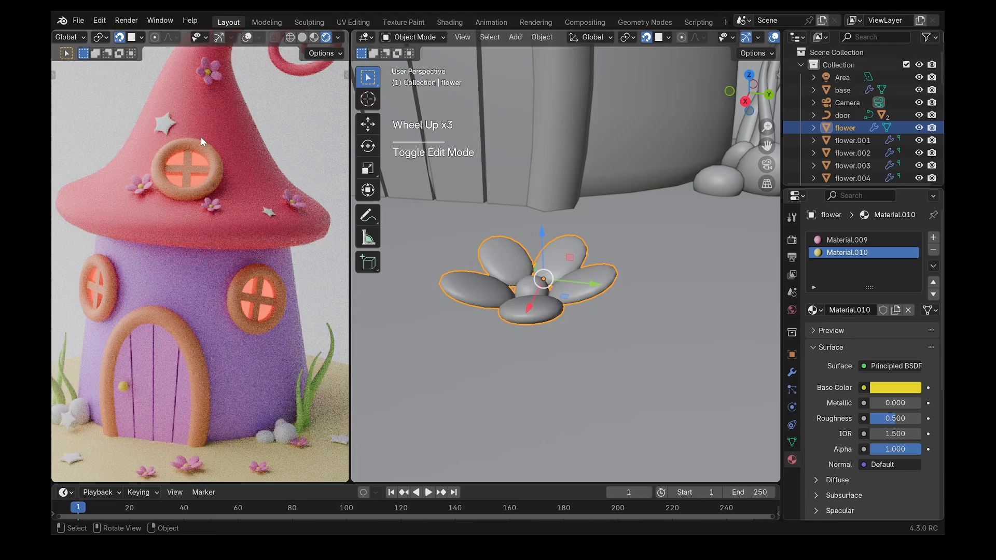
{"action": "scroll", "coordinate": [246, 259], "scroll_direction": "down", "scroll_amount": 5}
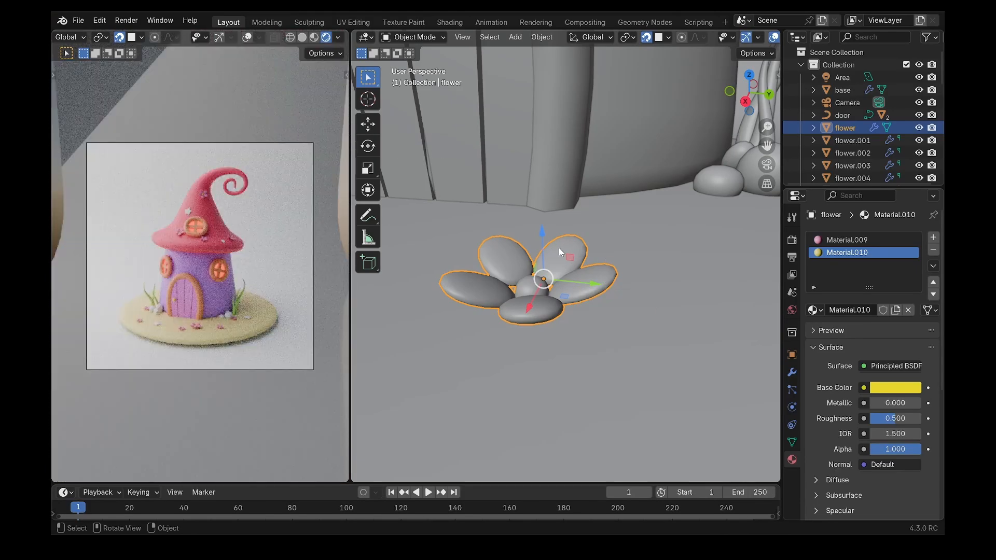
{"action": "scroll", "coordinate": [250, 241], "scroll_direction": "up", "scroll_amount": 2}
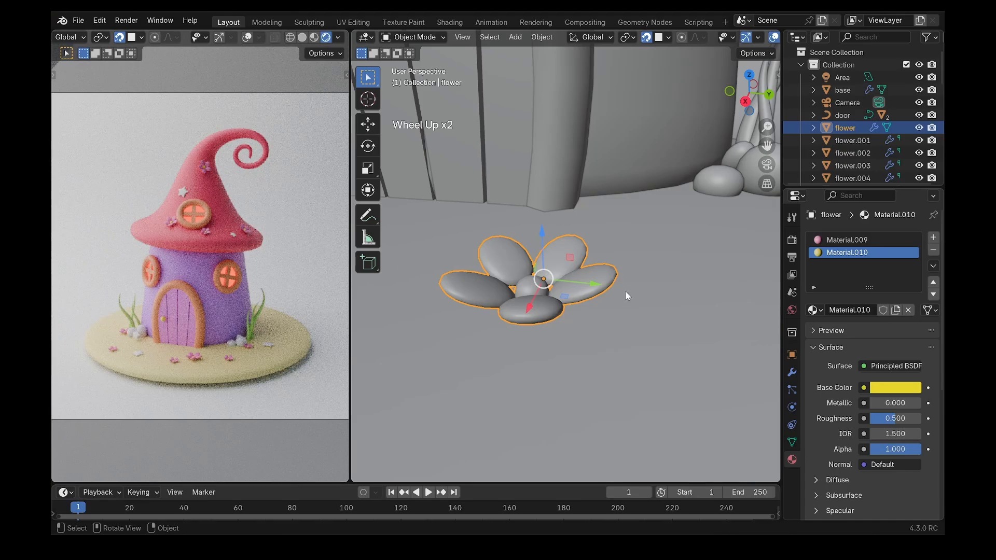
{"action": "left_click", "coordinate": [853, 239]}
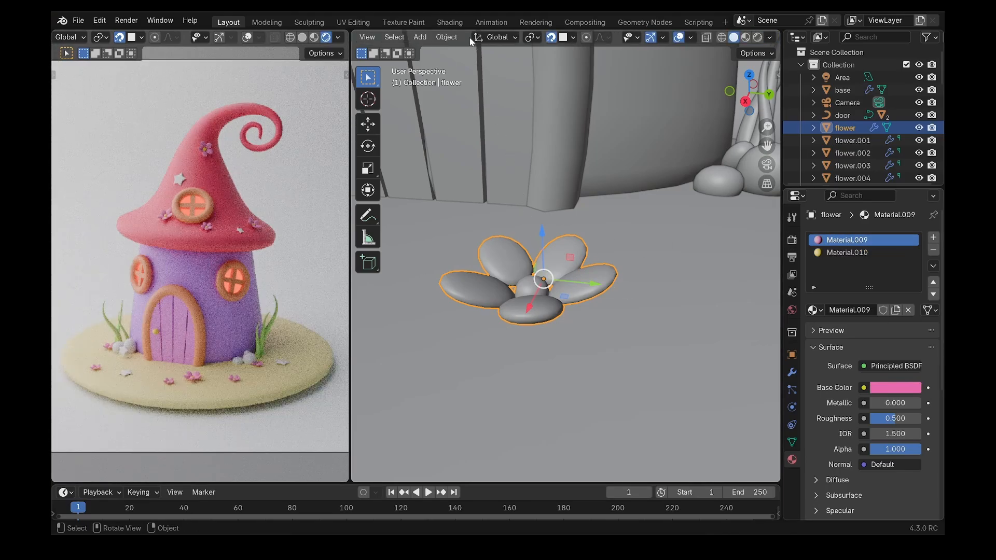
{"action": "scroll", "coordinate": [471, 40], "scroll_direction": "up", "scroll_amount": 5}
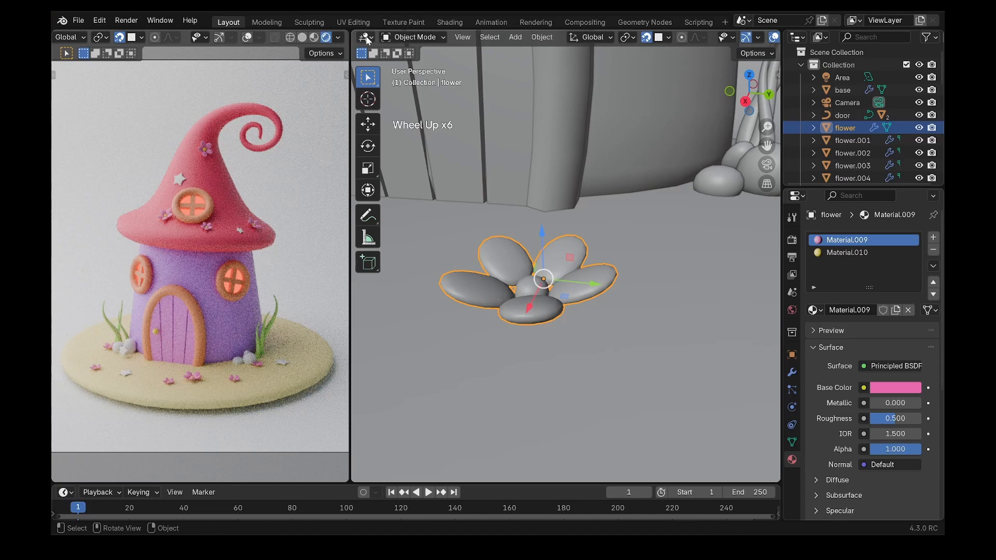
{"action": "left_click", "coordinate": [366, 38]}
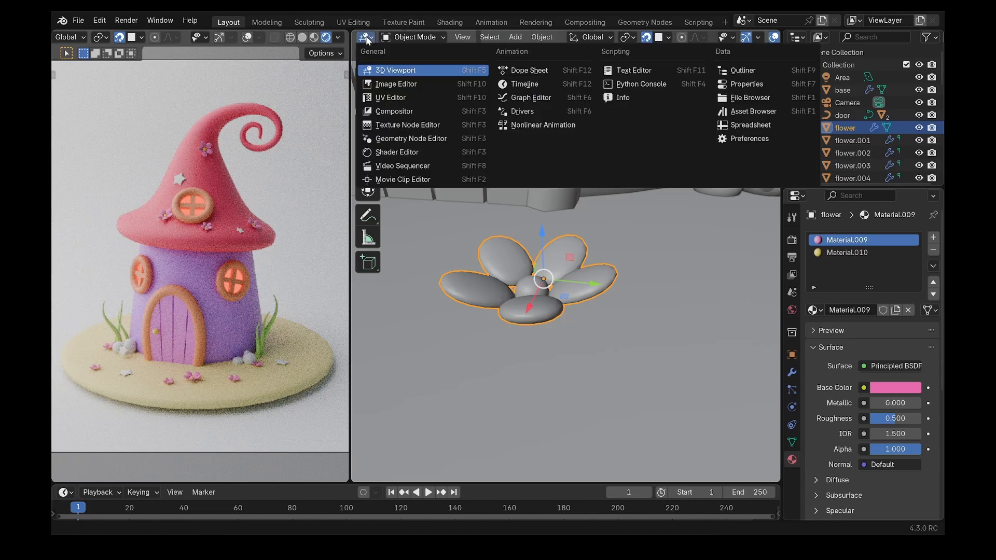
{"action": "left_click", "coordinate": [386, 152]}
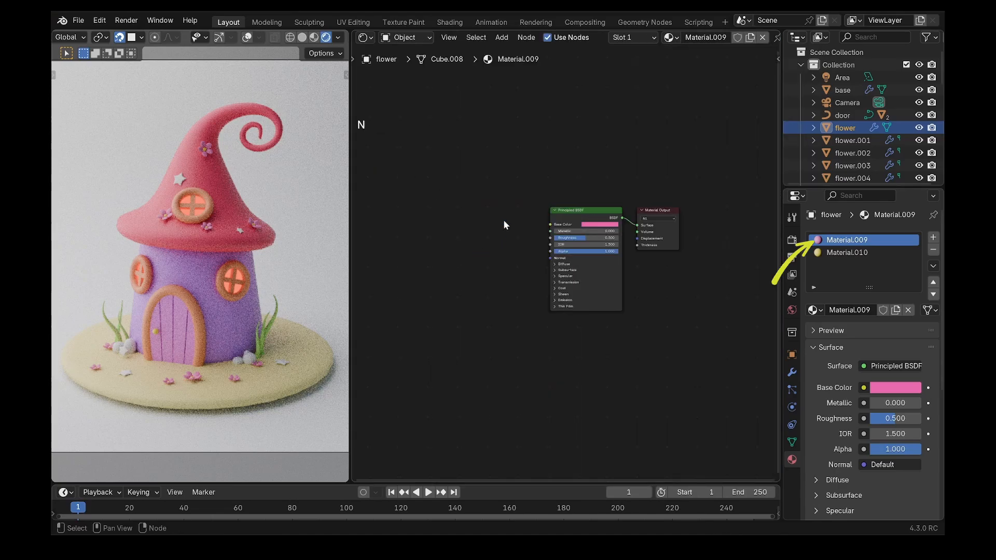
Add a Color Ramp node beside the Principled BSDF in the petal material.
{"action": "scroll", "coordinate": [502, 224], "scroll_direction": "up", "scroll_amount": 4}
{"action": "scroll", "coordinate": [501, 224], "scroll_direction": "down", "scroll_amount": 3}
{"action": "middle_click_drag", "start_coordinate": [499, 224], "coordinate": [523, 219]}
{"action": "key", "text": "shift+a"}
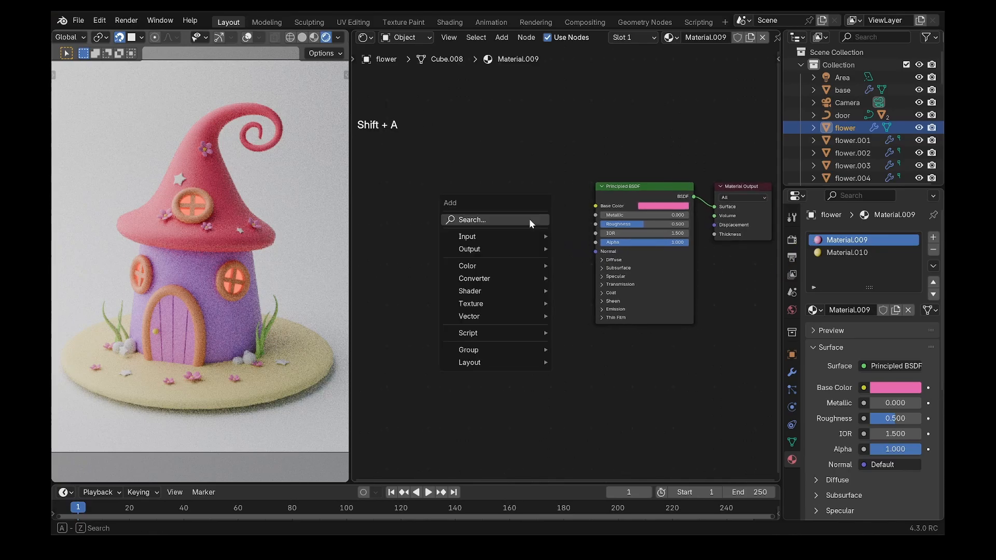
{"action": "type", "text": "col"}
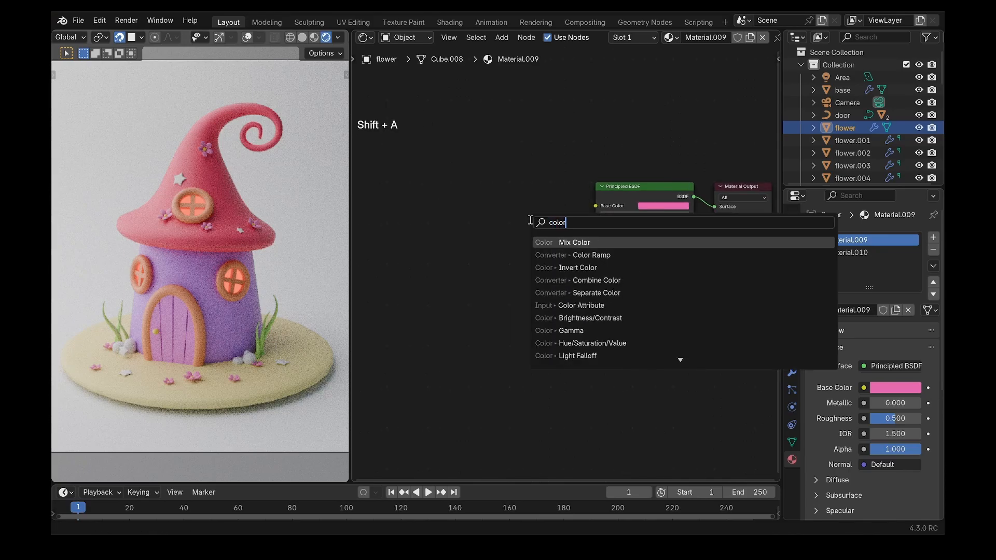
{"action": "type", "text": "or"}
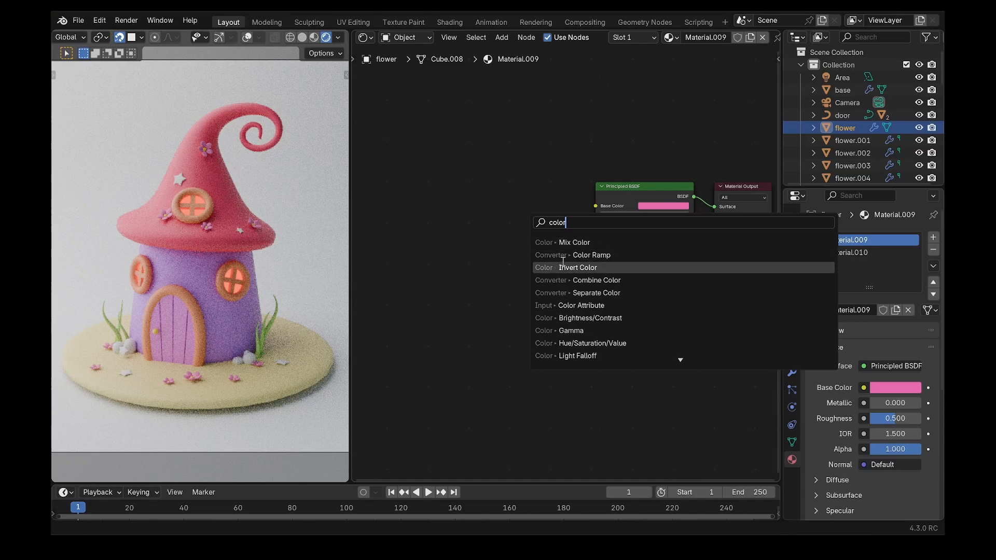
{"action": "left_click", "coordinate": [571, 254]}
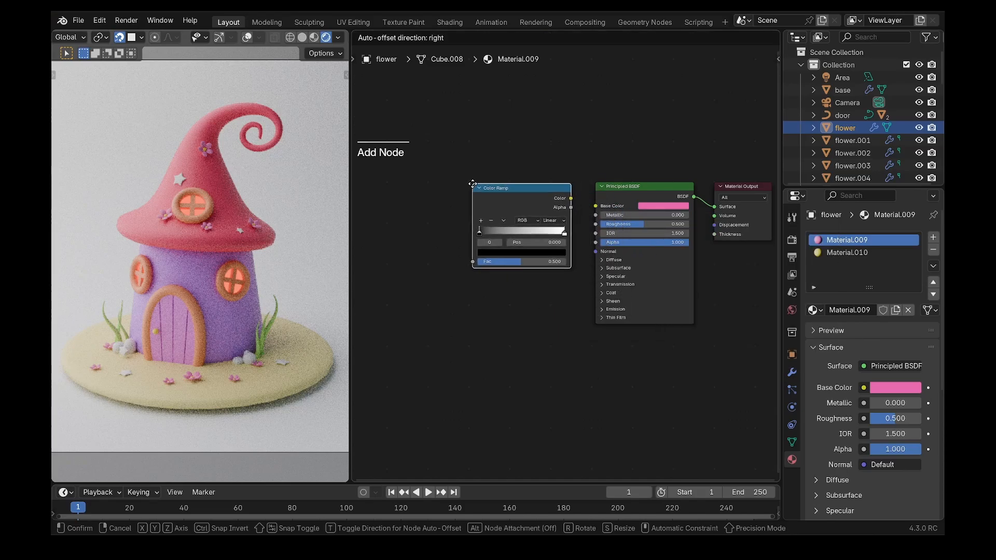
{"action": "left_click", "coordinate": [464, 187]}
Add an Object Info node in front of the Color Ramp.
{"action": "key", "text": "shift+a"}
{"action": "type", "text": "object"}
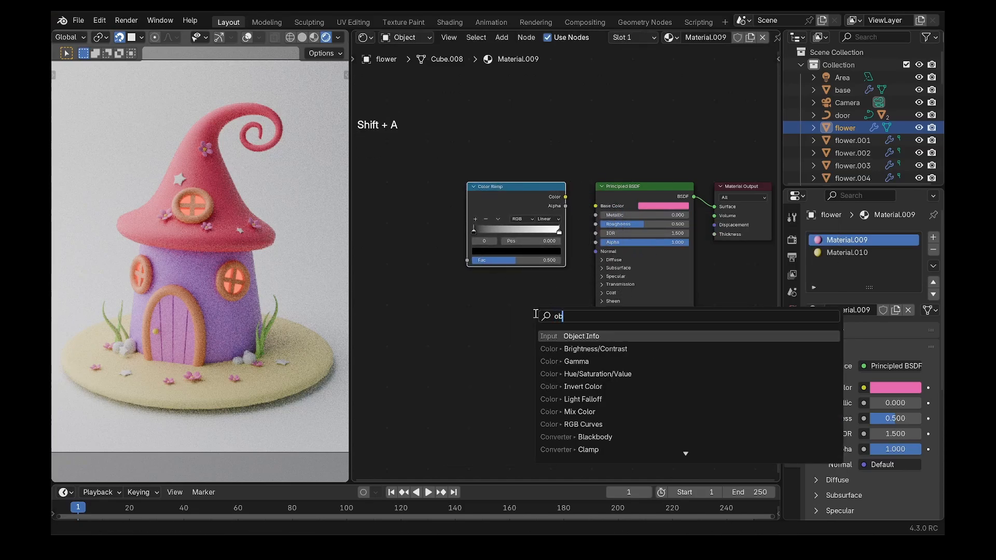
{"action": "left_click", "coordinate": [574, 336]}
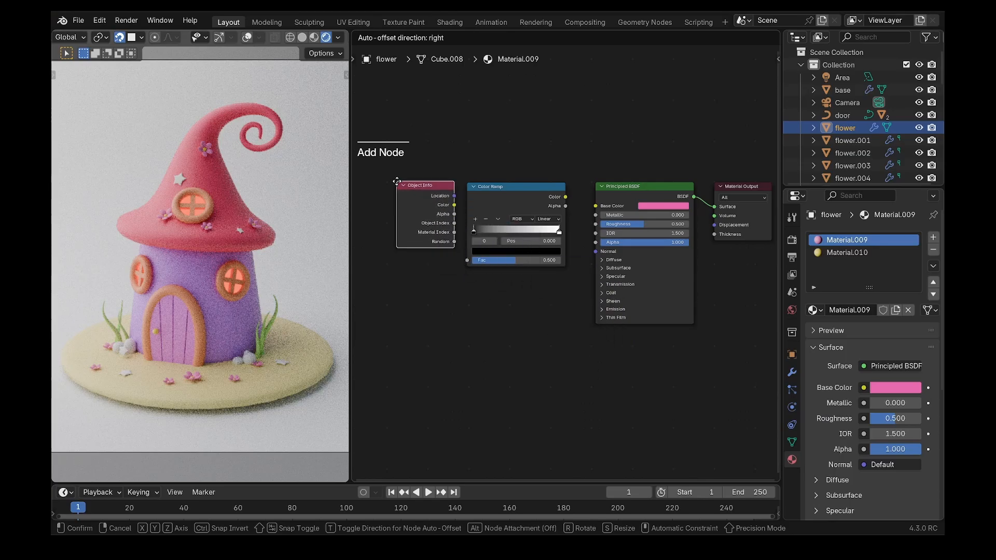
{"action": "left_click", "coordinate": [387, 181]}
{"action": "middle_click_drag", "start_coordinate": [554, 343], "coordinate": [561, 400]}
{"action": "scroll", "coordinate": [576, 252], "scroll_direction": "up", "scroll_amount": 2}
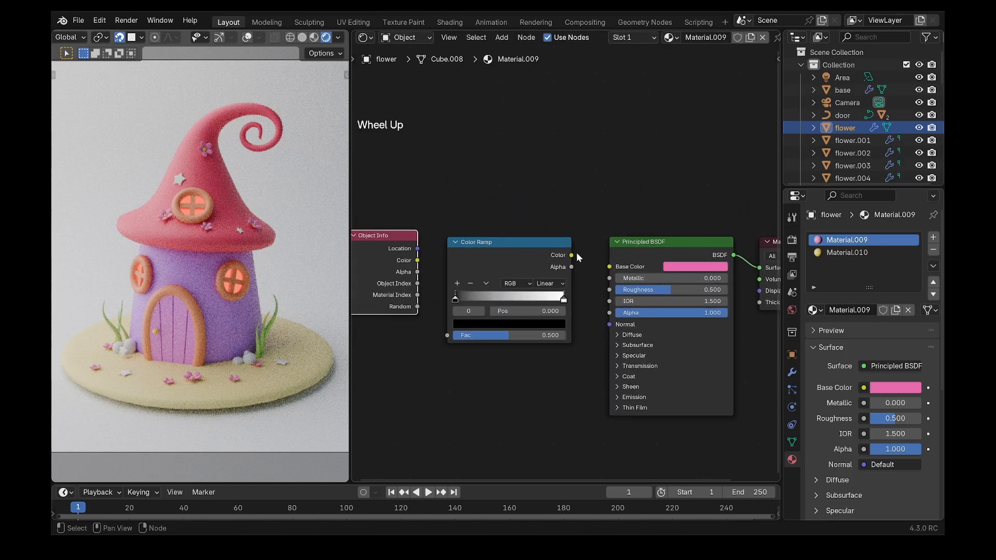
Link Object Info Random through the Color Ramp's Fac and Color to Base Color, moving the black stop to 0.221.
{"action": "left_click_drag", "start_coordinate": [571, 256], "coordinate": [610, 267]}
{"action": "scroll", "coordinate": [595, 351], "scroll_direction": "up", "scroll_amount": 2}
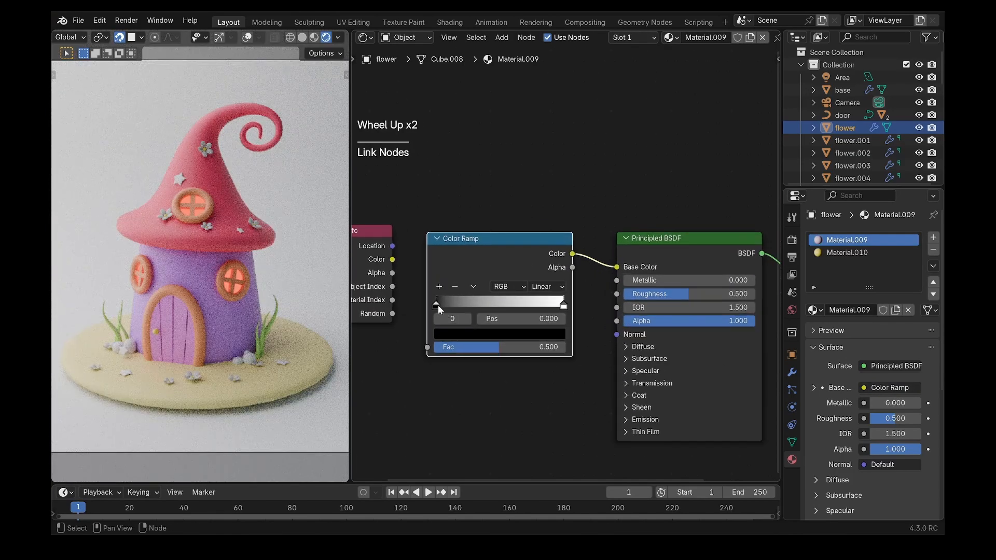
{"action": "left_click_drag", "start_coordinate": [437, 305], "coordinate": [466, 304]}
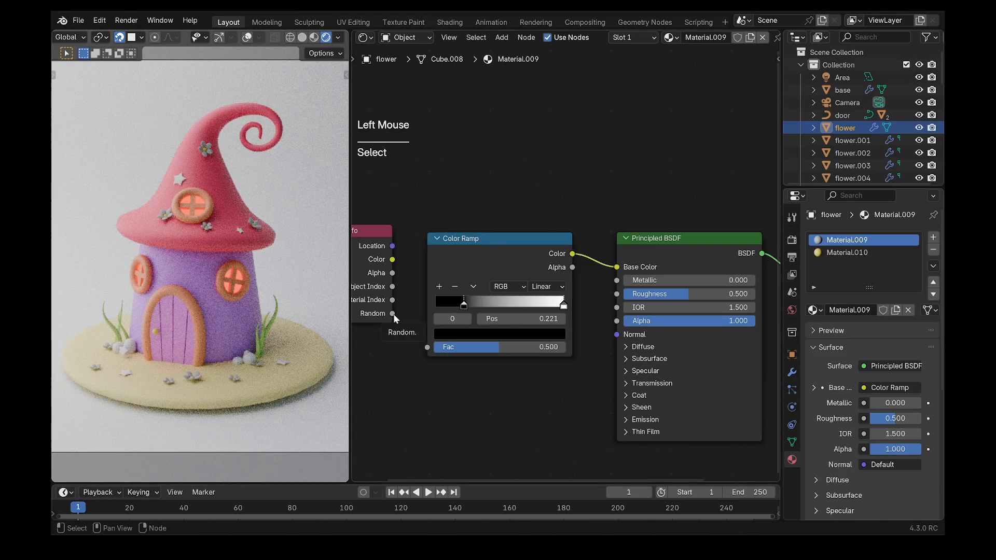
{"action": "left_click_drag", "start_coordinate": [393, 313], "coordinate": [427, 347]}
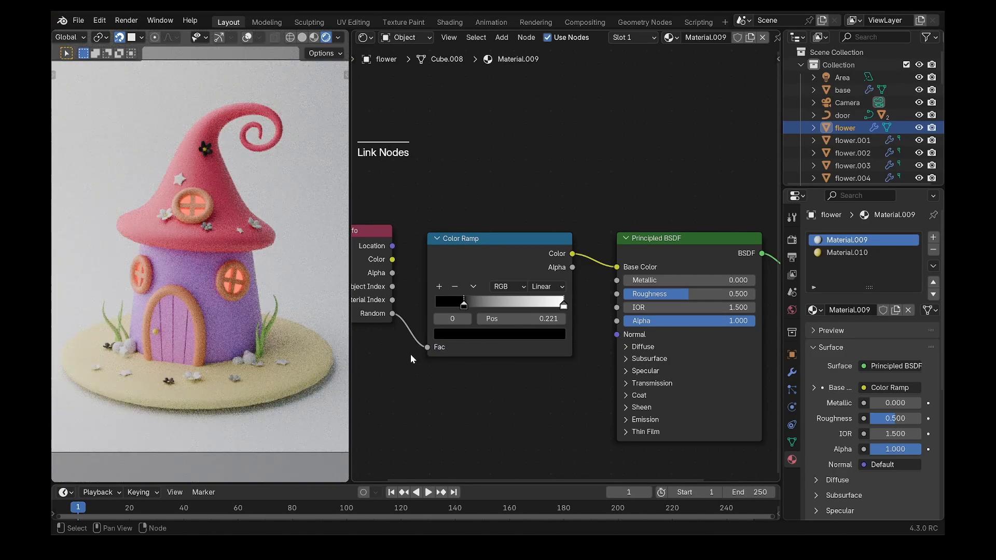
Change the Color Ramp's black stop to a bright light green.
{"action": "left_click", "coordinate": [464, 304]}
{"action": "left_click", "coordinate": [467, 336]}
{"action": "left_click_drag", "start_coordinate": [543, 227], "coordinate": [543, 139]}
{"action": "left_click", "coordinate": [455, 182]}
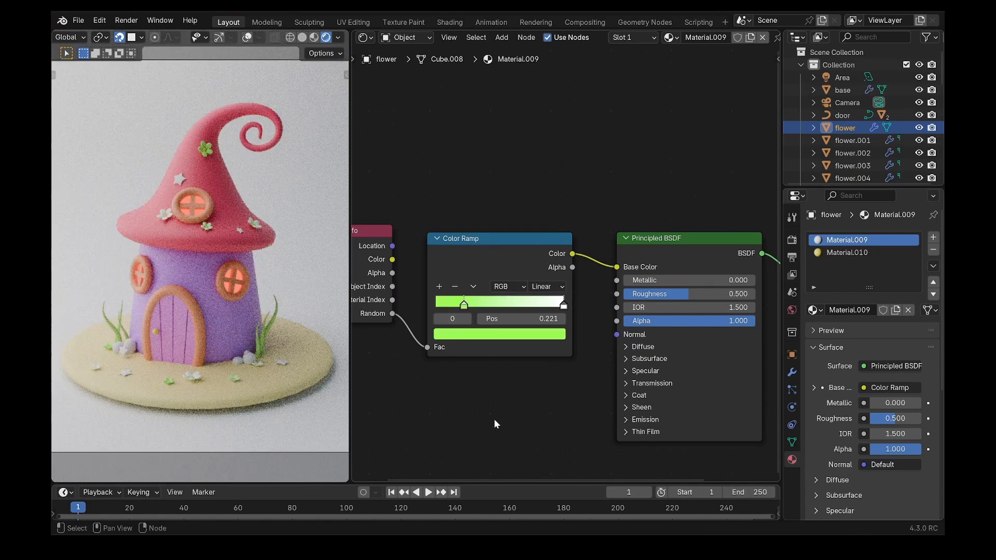
Add three more stops to the Color Ramp and shift the green stop closer to the ramp's start.
{"action": "left_click", "coordinate": [439, 287]}
{"action": "left_click", "coordinate": [439, 286]}
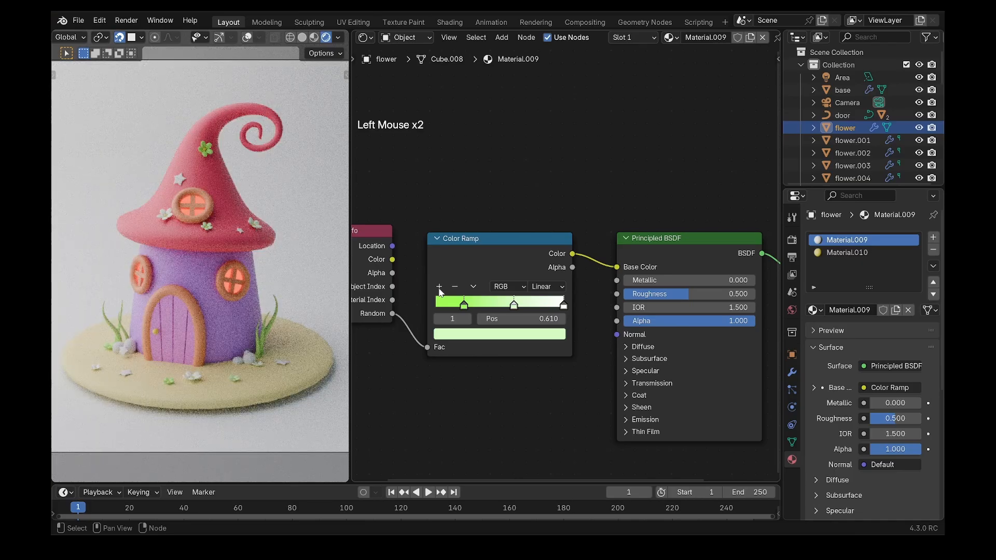
{"action": "left_click", "coordinate": [439, 287]}
{"action": "left_click", "coordinate": [464, 305]}
Set the colour of the Color Ramp's second stop, at position 0.318, to a warm red.
{"action": "left_click", "coordinate": [477, 305]}
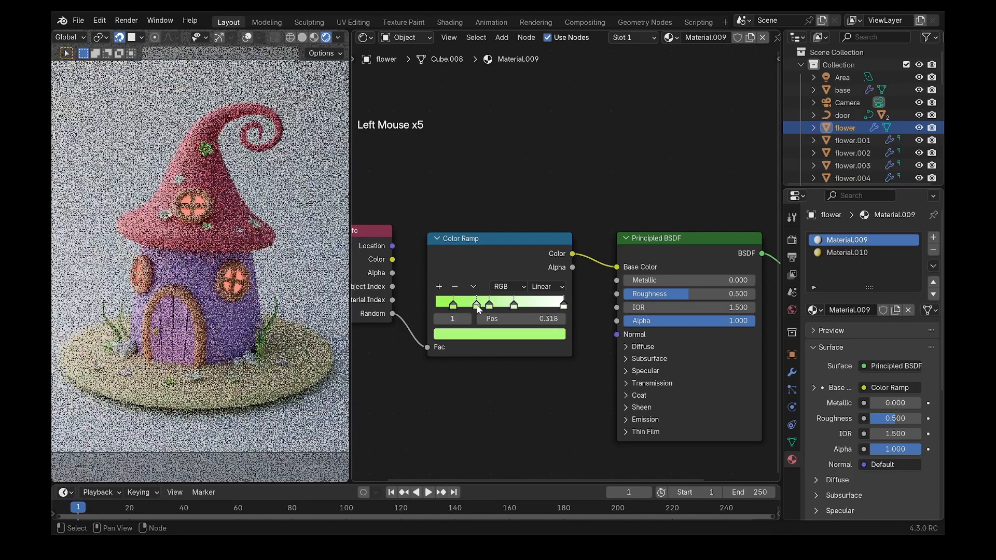
{"action": "left_click", "coordinate": [474, 335]}
{"action": "left_click_drag", "start_coordinate": [489, 211], "coordinate": [485, 216]}
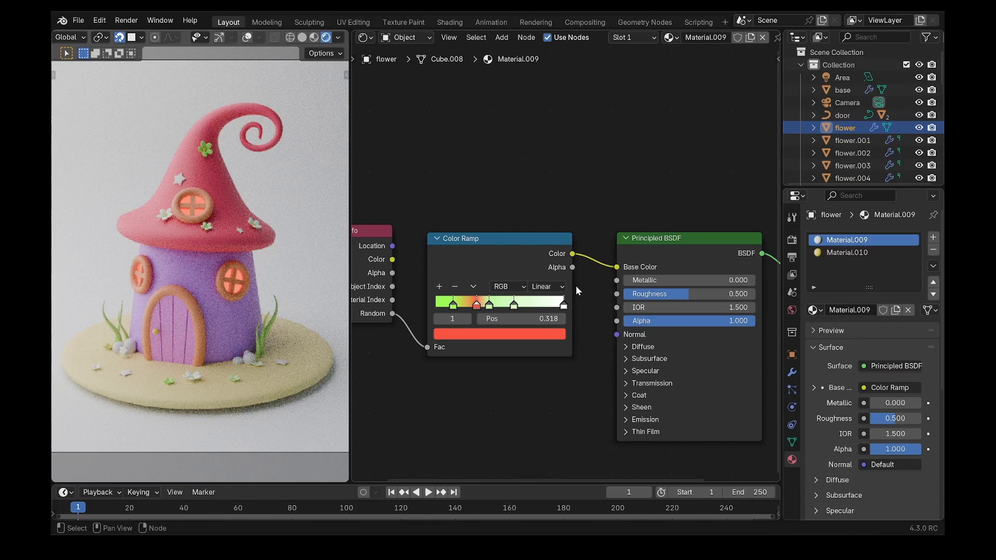
Switch the Color Ramp to Constant interpolation and make its third stop pink at position 0.510.
{"action": "left_click", "coordinate": [544, 287]}
{"action": "left_click", "coordinate": [551, 366]}
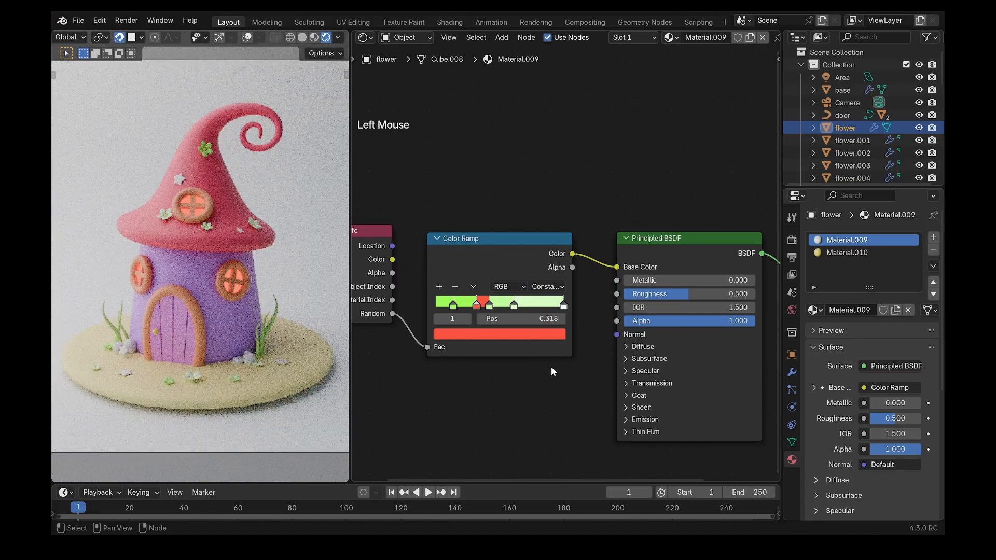
{"action": "left_click_drag", "start_coordinate": [489, 305], "coordinate": [502, 307]}
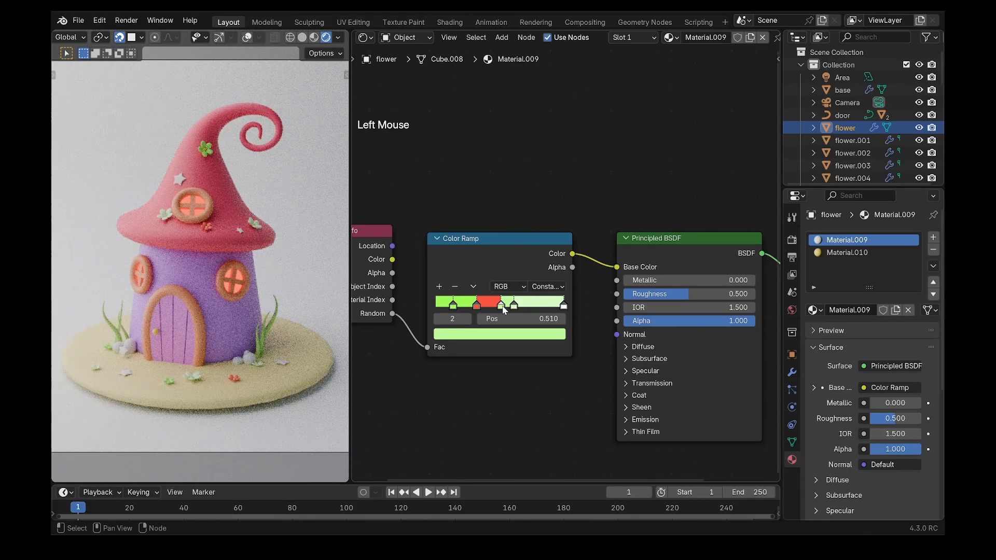
{"action": "left_click", "coordinate": [495, 331]}
{"action": "left_click_drag", "start_coordinate": [508, 180], "coordinate": [496, 203]}
Move the Color Ramp's fourth stop to position 0.687 and colour it a very pale pink.
{"action": "left_click", "coordinate": [516, 306]}
{"action": "left_click_drag", "start_coordinate": [516, 307], "coordinate": [523, 306]}
{"action": "left_click", "coordinate": [517, 333]}
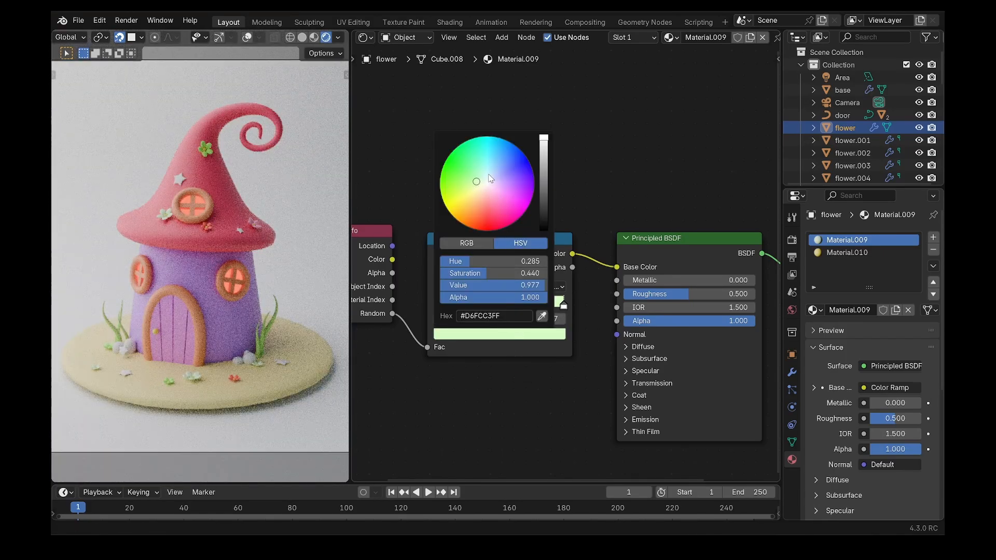
{"action": "left_click_drag", "start_coordinate": [495, 177], "coordinate": [486, 189]}
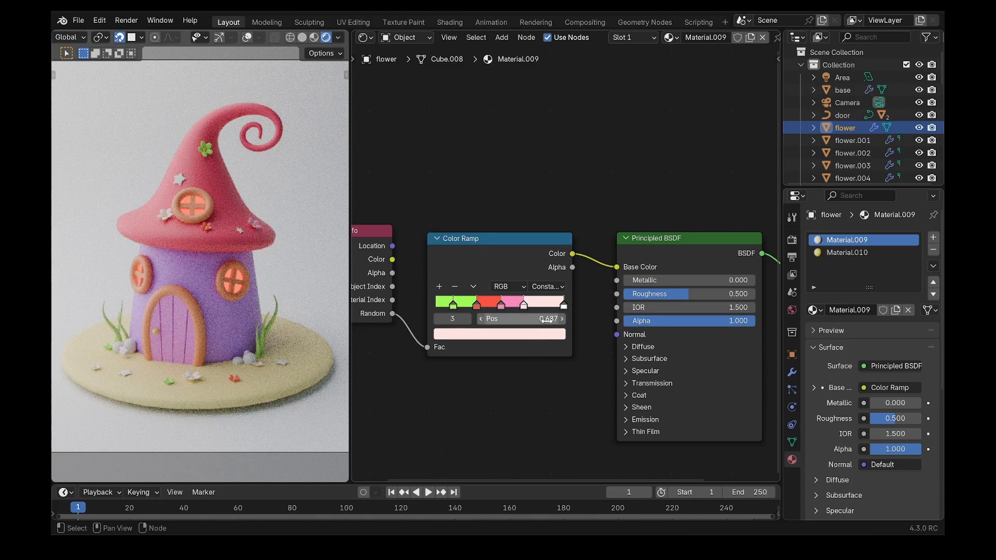
Colour the Color Ramp's last stop mint green, shift it inwards, and move the pale pink stop to 0.717.
{"action": "left_click", "coordinate": [564, 305]}
{"action": "left_click", "coordinate": [512, 336]}
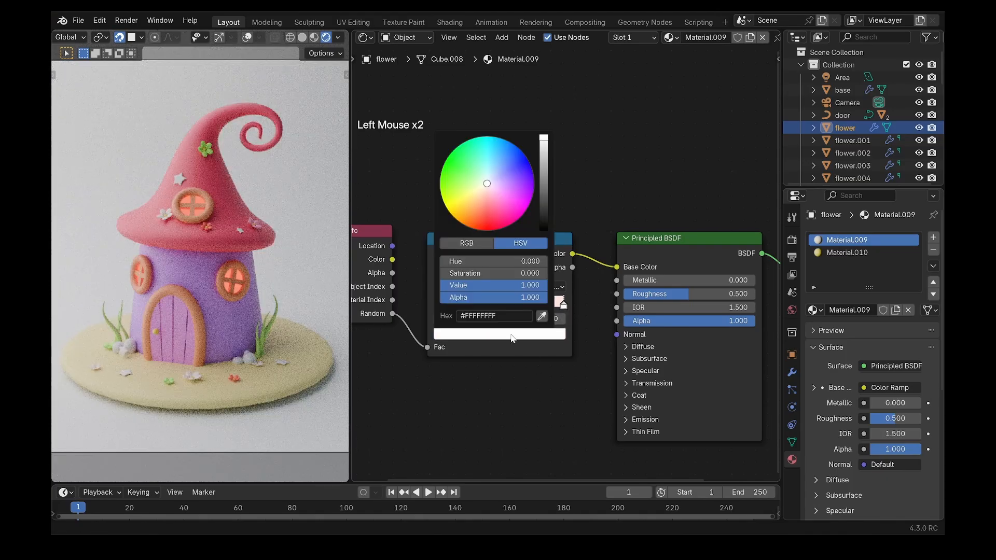
{"action": "left_click", "coordinate": [501, 171]}
{"action": "left_click_drag", "start_coordinate": [494, 178], "coordinate": [476, 157]}
{"action": "left_click_drag", "start_coordinate": [525, 308], "coordinate": [529, 307]}
{"action": "left_click_drag", "start_coordinate": [566, 308], "coordinate": [565, 309]}
{"action": "left_click_drag", "start_coordinate": [560, 307], "coordinate": [526, 308]}
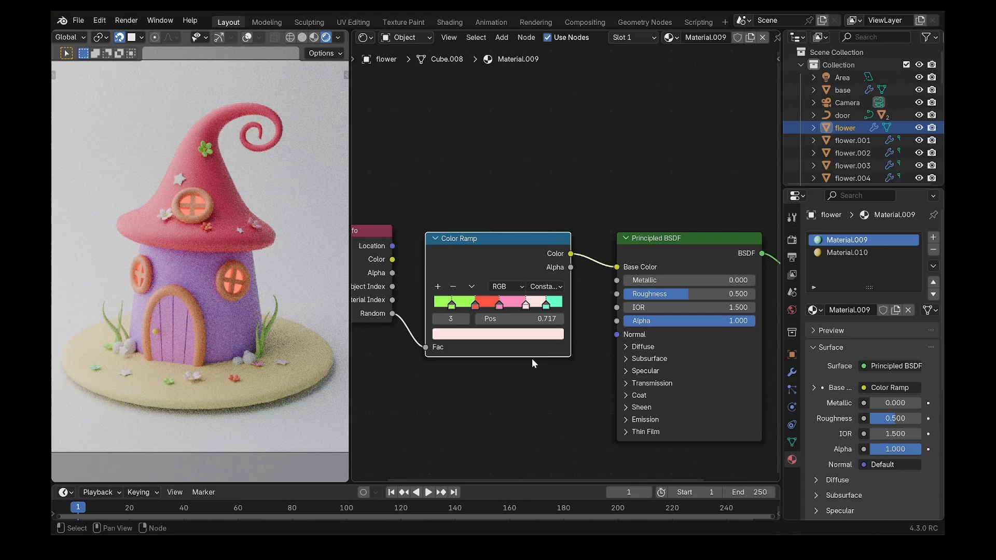
Assign the flowers' existing Material.009 to the star on the hat.
{"action": "scroll", "coordinate": [525, 363], "scroll_direction": "down", "scroll_amount": 2}
{"action": "middle_click_drag", "start_coordinate": [525, 363], "coordinate": [540, 362]}
{"action": "left_click", "coordinate": [181, 182]}
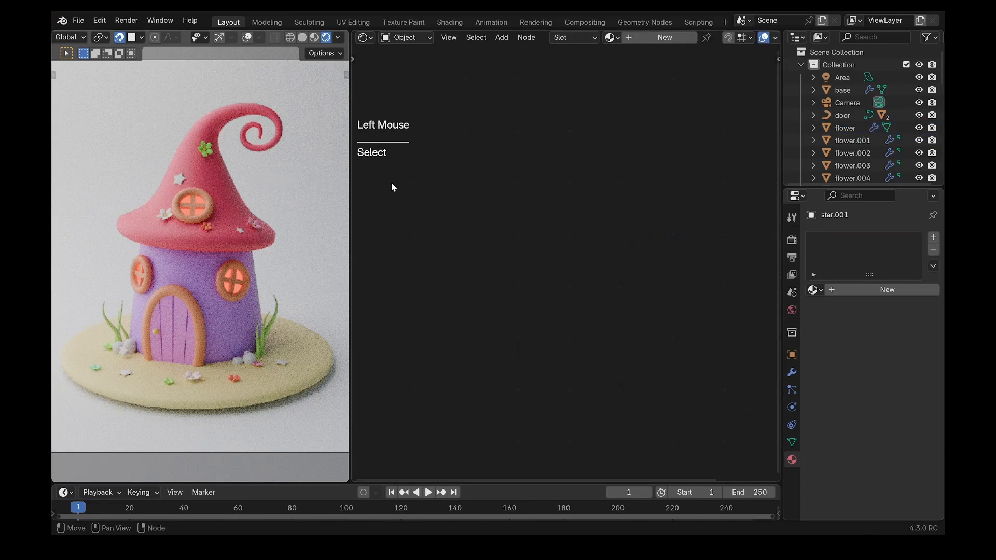
{"action": "left_click", "coordinate": [813, 290]}
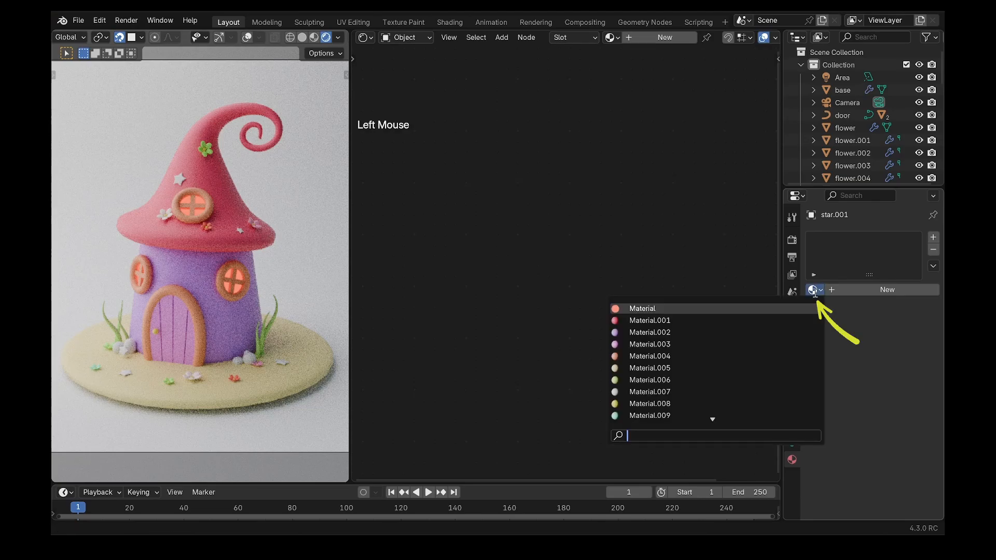
{"action": "left_click", "coordinate": [649, 415]}
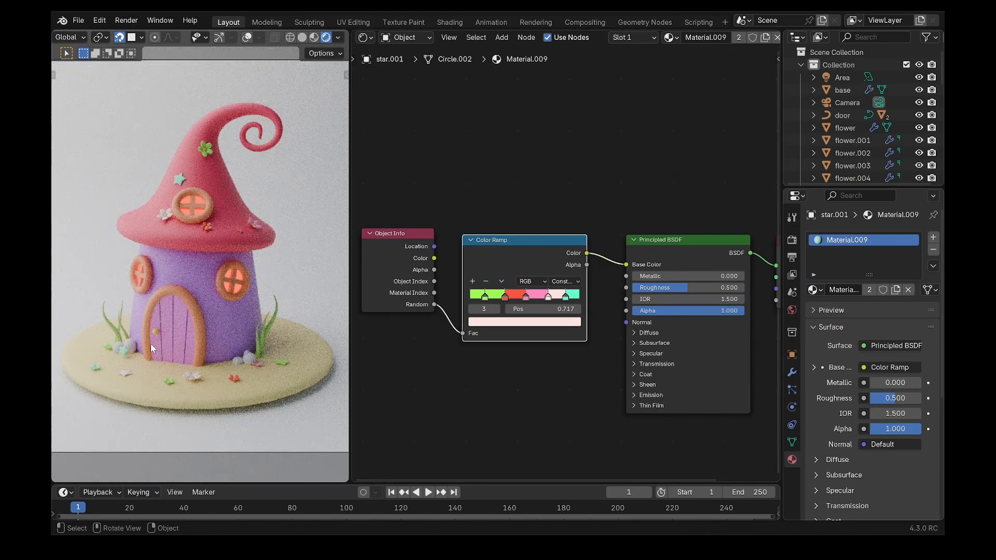
Change the node editor area to a 3D viewport and select the ground stars to check their material.
{"action": "left_click", "coordinate": [365, 38]}
{"action": "left_click", "coordinate": [380, 75]}
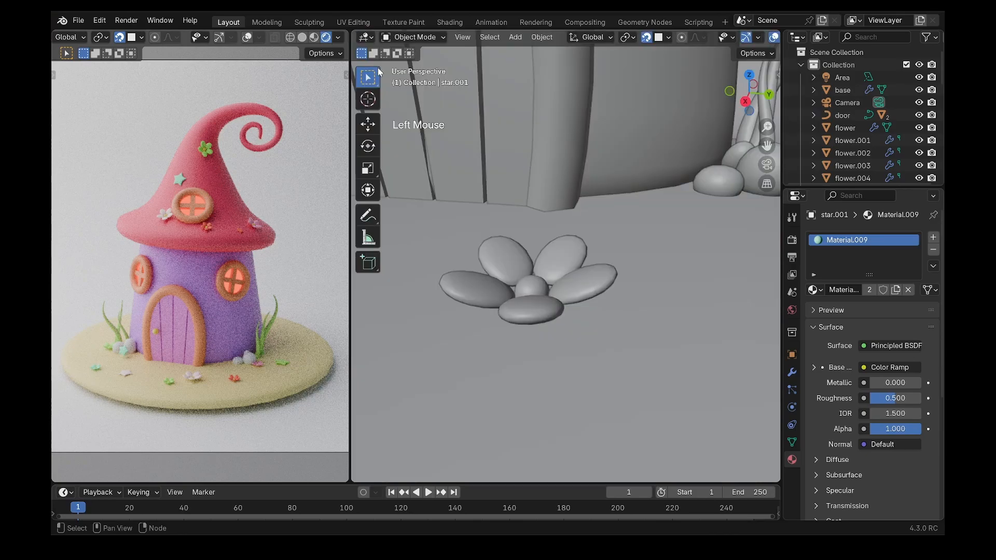
{"action": "scroll", "coordinate": [454, 195], "scroll_direction": "up", "scroll_amount": 14}
{"action": "scroll", "coordinate": [455, 195], "scroll_direction": "up", "scroll_amount": 2}
{"action": "middle_click_drag", "start_coordinate": [531, 139], "coordinate": [535, 203], "text": "shift"}
{"action": "scroll", "coordinate": [535, 204], "scroll_direction": "up", "scroll_amount": 2}
{"action": "left_click", "coordinate": [497, 401]}
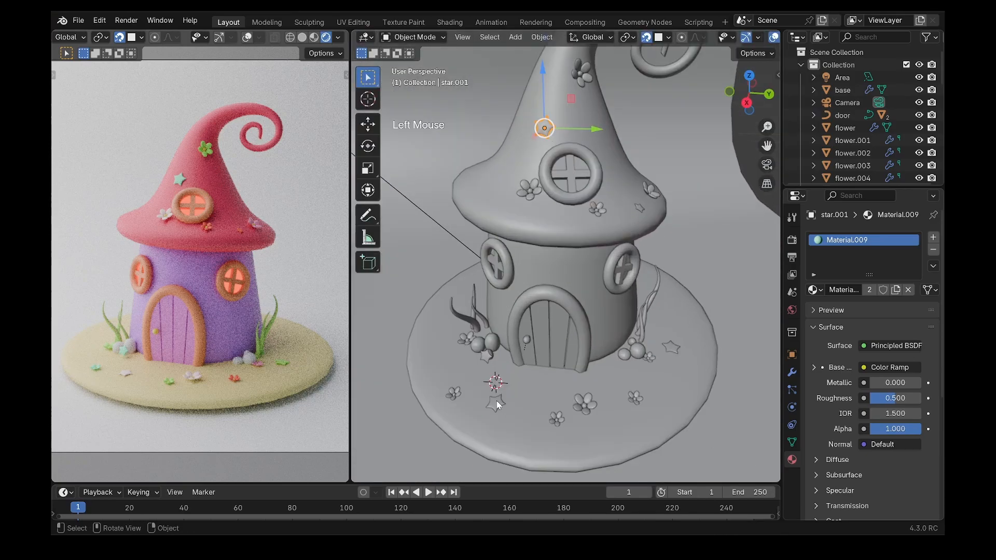
{"action": "left_click", "coordinate": [670, 348]}
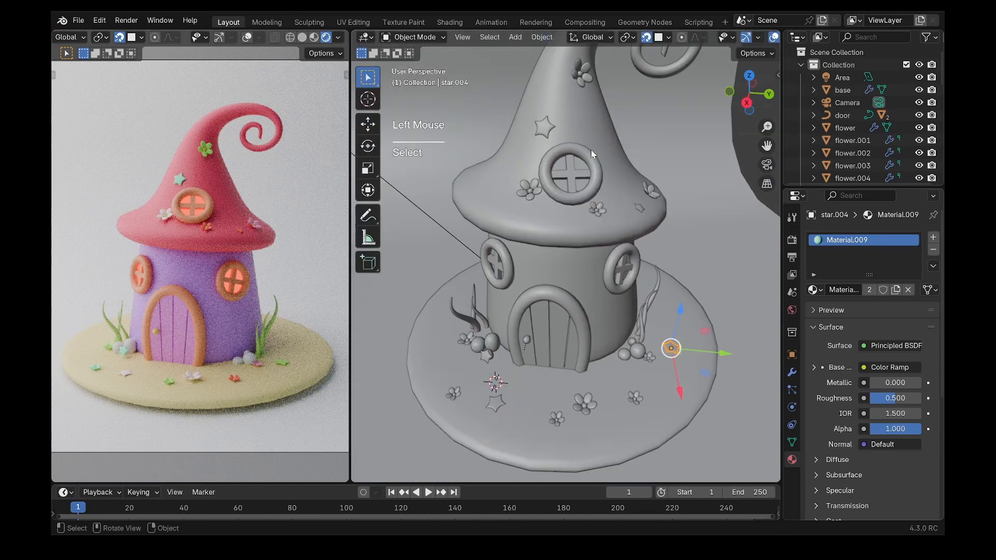
Select the scene camera and enable its Depth of Field.
{"action": "scroll", "coordinate": [289, 302], "scroll_direction": "down", "scroll_amount": 2}
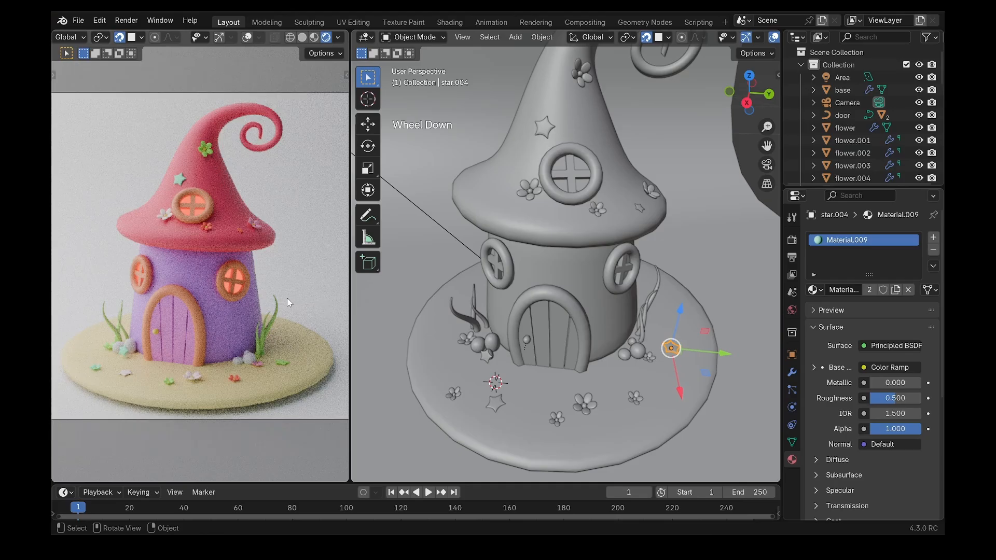
{"action": "scroll", "coordinate": [289, 304], "scroll_direction": "down", "scroll_amount": 1}
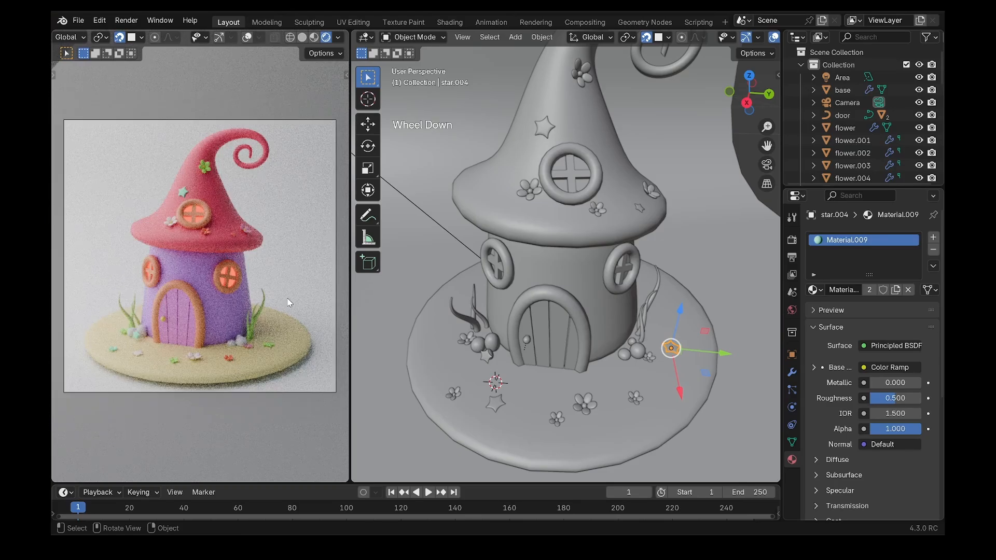
{"action": "scroll", "coordinate": [521, 290], "scroll_direction": "down", "scroll_amount": 3}
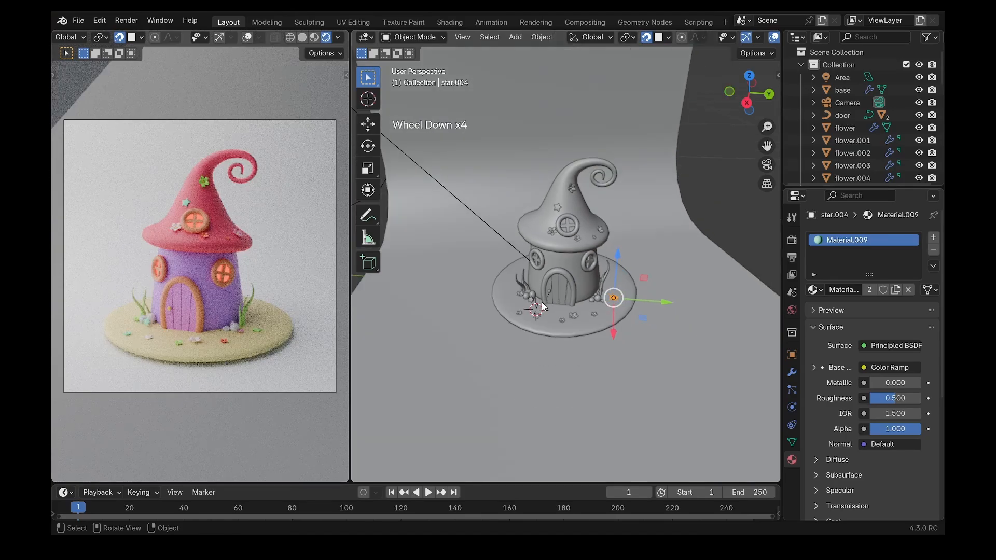
{"action": "mouse_move", "coordinate": [541, 296]}
{"action": "middle_mouse_down"}
{"action": "mouse_move", "coordinate": [529, 285]}
{"action": "mouse_move", "coordinate": [541, 286]}
{"action": "middle_mouse_up"}
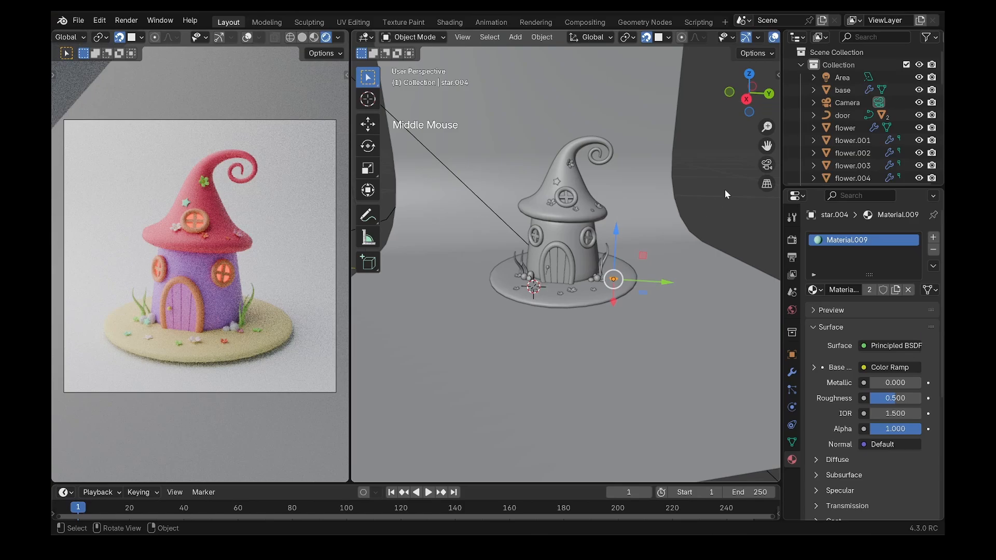
{"action": "left_click", "coordinate": [849, 102]}
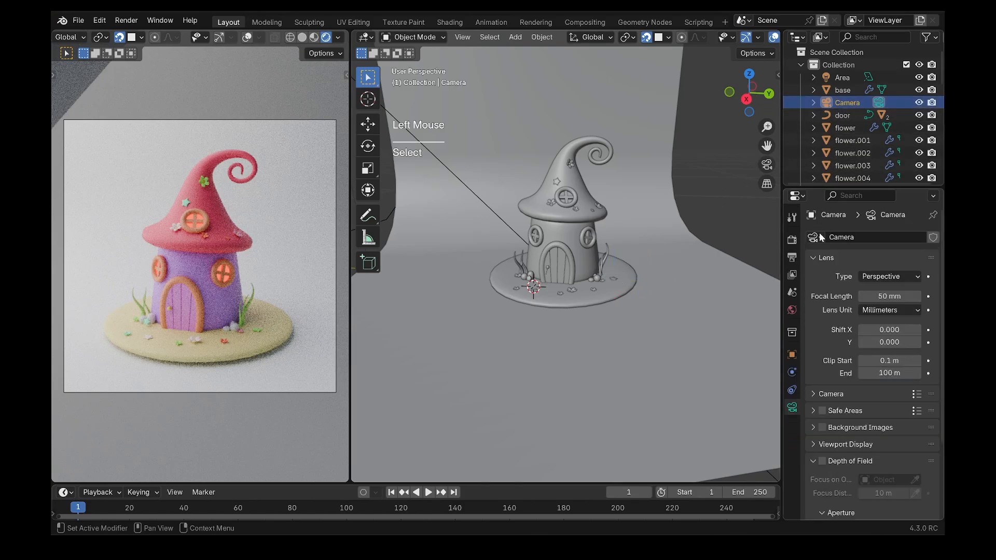
{"action": "scroll", "coordinate": [821, 374], "scroll_direction": "down", "scroll_amount": 3}
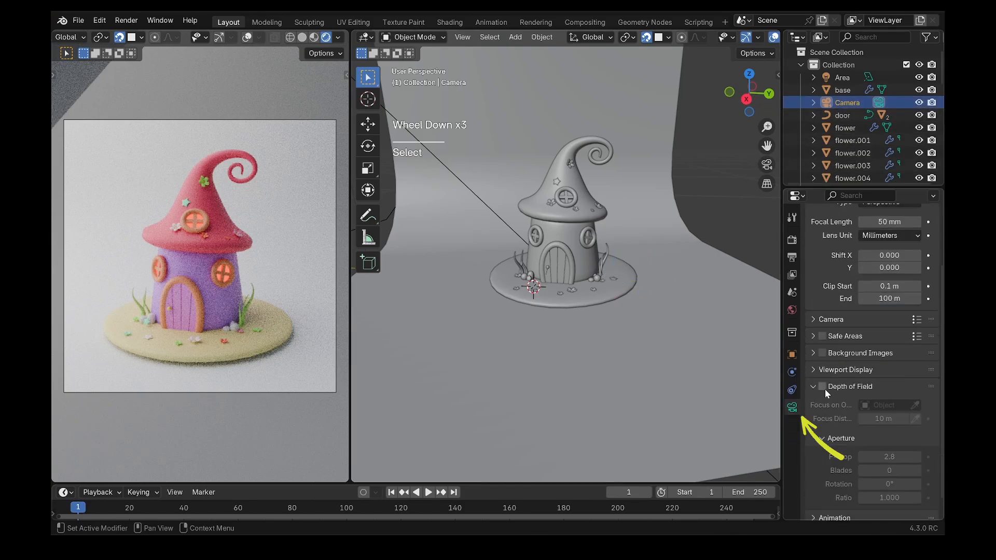
{"action": "left_click", "coordinate": [823, 387]}
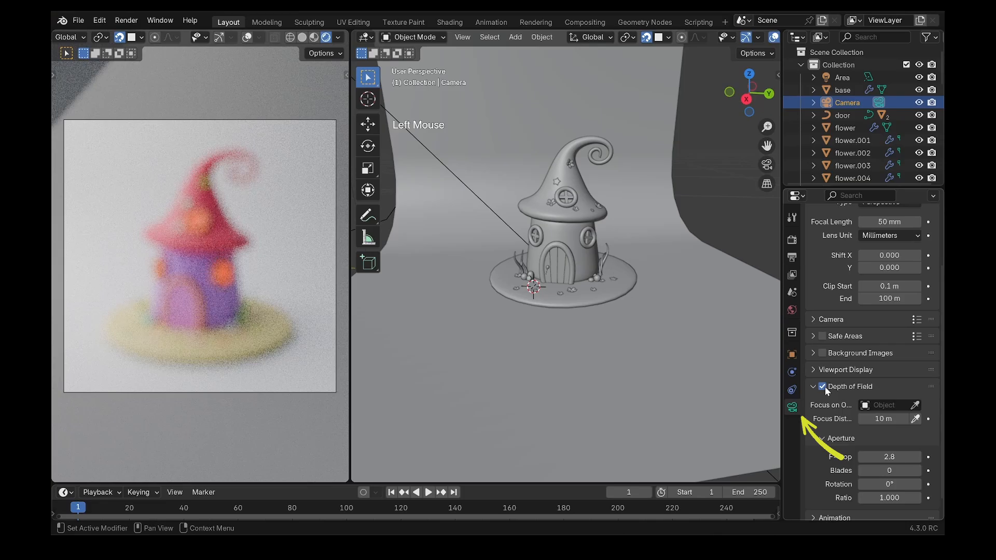
Try a camera focus distance of 2.91 m, and pick the house body, Sphere, as the focus object.
{"action": "mouse_move", "coordinate": [870, 415]}
{"action": "left_mouse_down"}
{"action": "mouse_move", "coordinate": [836, 415]}
{"action": "mouse_move", "coordinate": [882, 415]}
{"action": "left_mouse_up"}
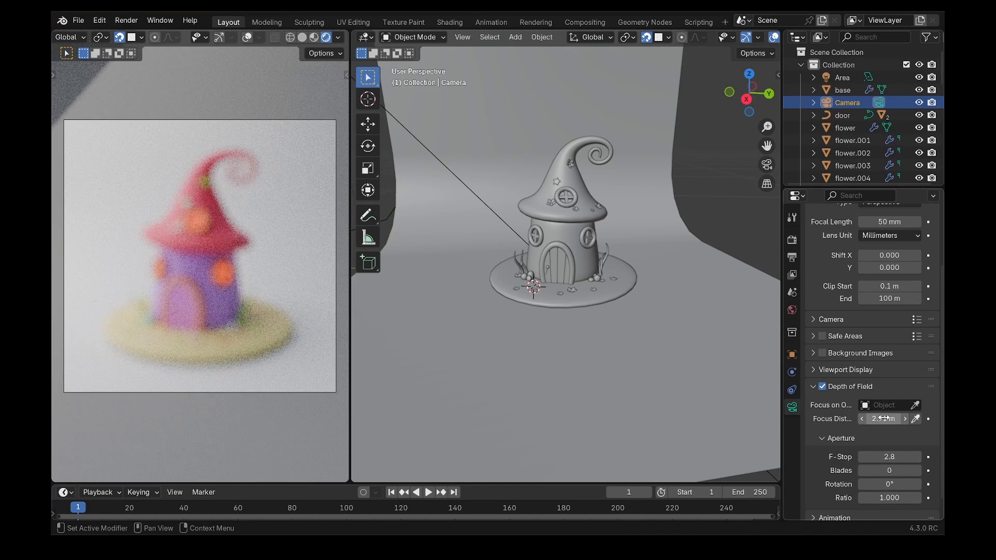
{"action": "left_click", "coordinate": [915, 406]}
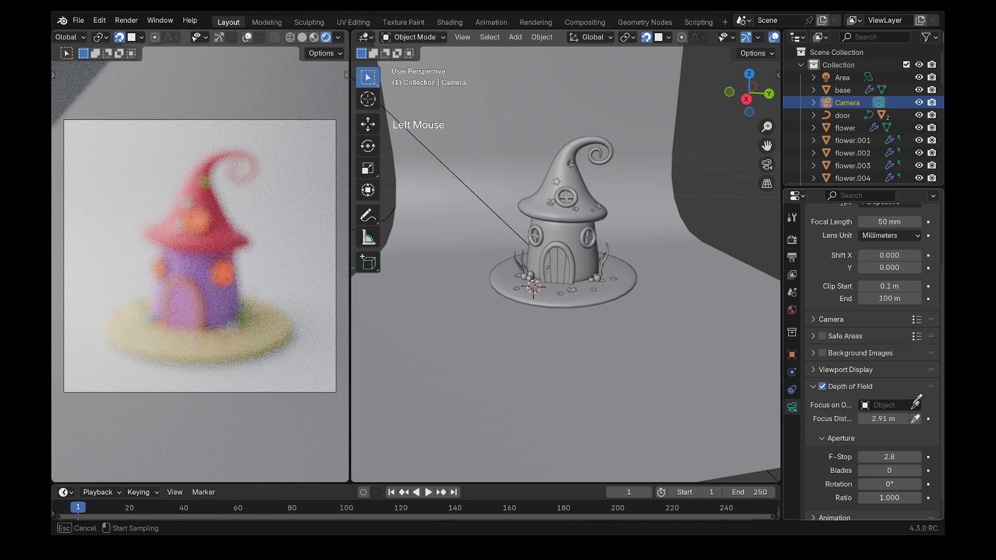
{"action": "left_click", "coordinate": [547, 267]}
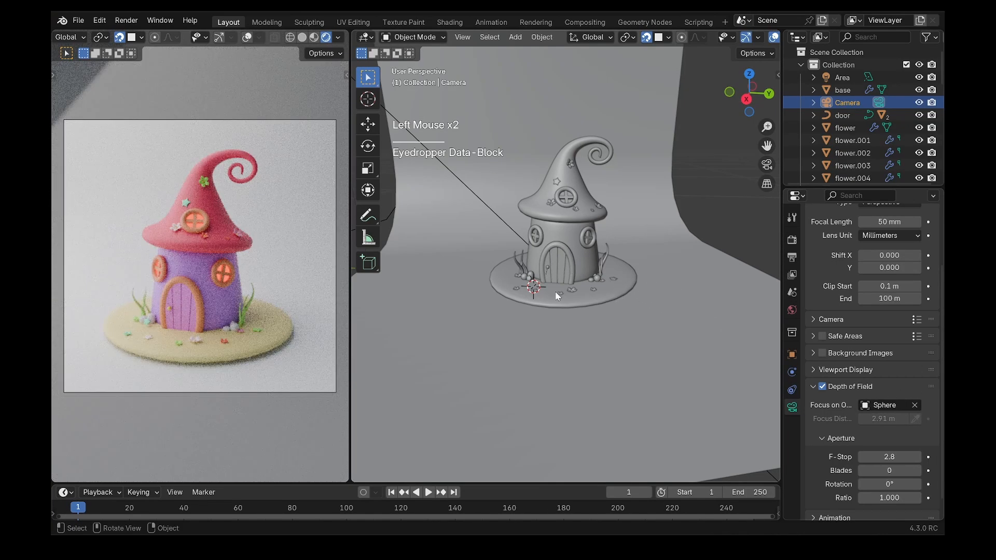
{"action": "scroll", "coordinate": [555, 292], "scroll_direction": "up", "scroll_amount": 3}
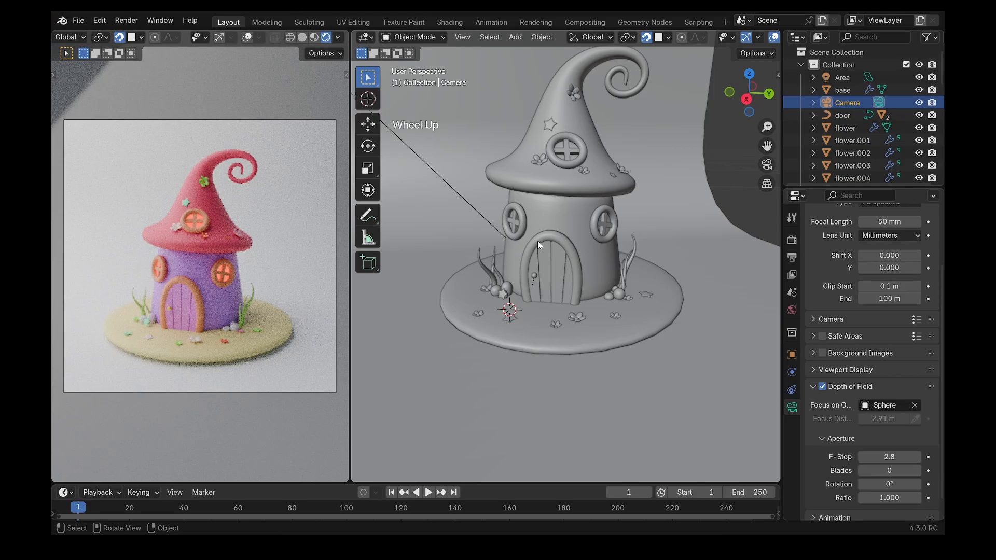
{"action": "scroll", "coordinate": [541, 241], "scroll_direction": "down", "scroll_amount": 2}
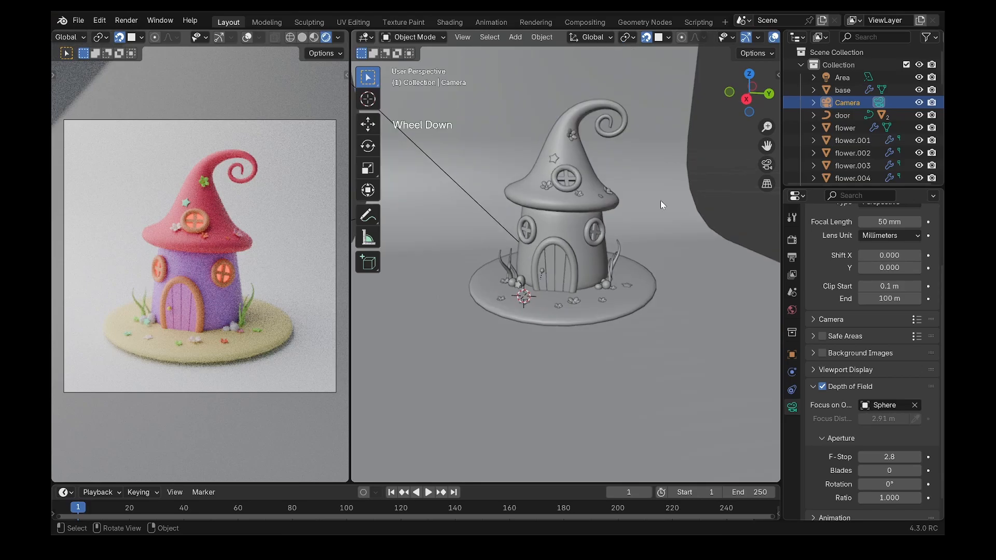
Look through the camera, place the 3D cursor in the empty area beside the hat and add a mesh circle.
{"action": "left_click", "coordinate": [767, 165]}
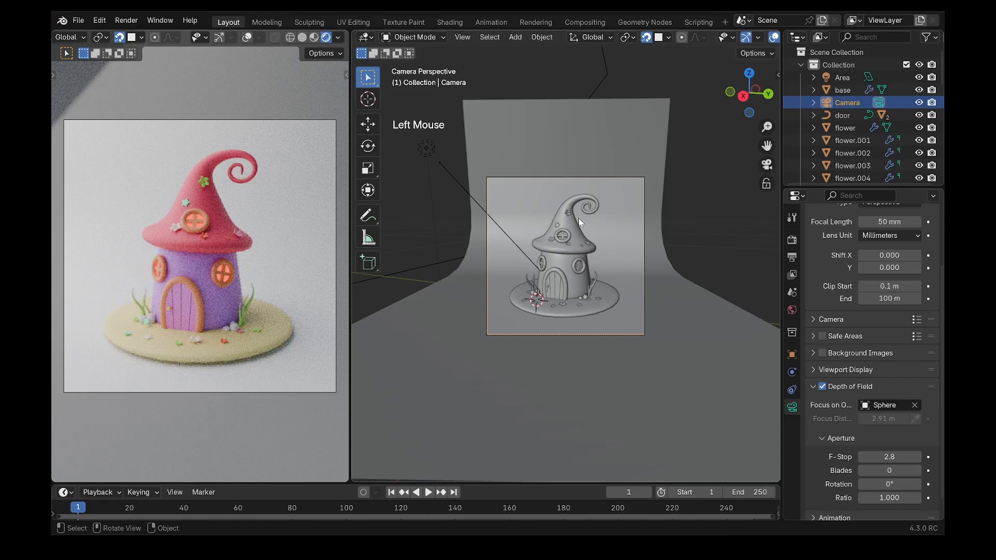
{"action": "scroll", "coordinate": [577, 218], "scroll_direction": "up", "scroll_amount": 2}
{"action": "right_click", "coordinate": [511, 200], "text": "shift"}
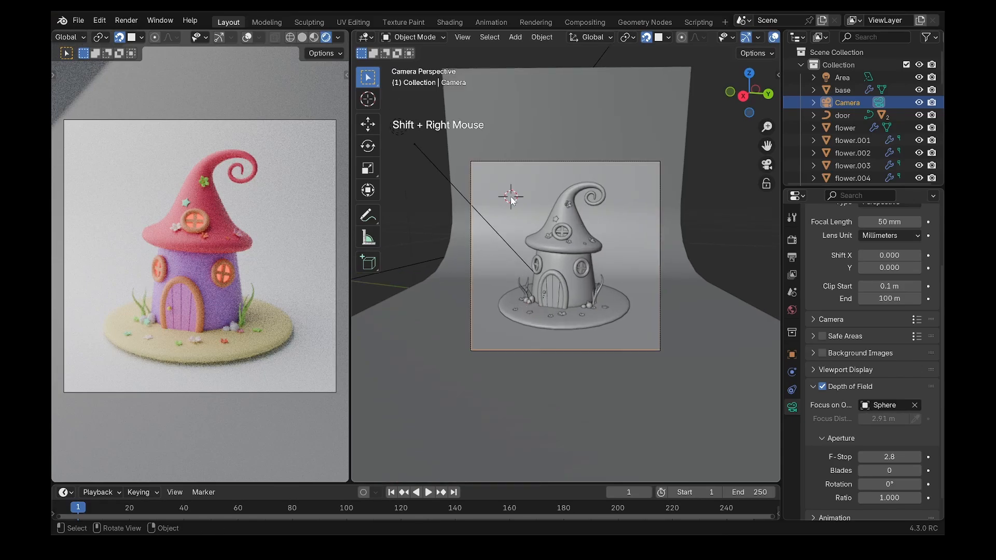
{"action": "key", "text": "shift+a"}
{"action": "left_click", "coordinate": [600, 230]}
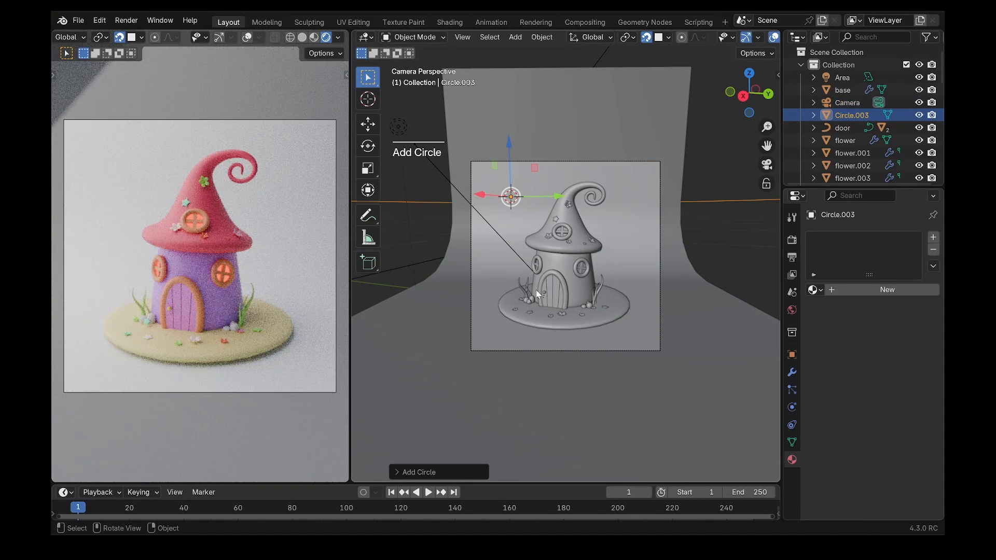
Set the new circle's radius to 0.03 m and align it to the view.
{"action": "left_click", "coordinate": [428, 472]}
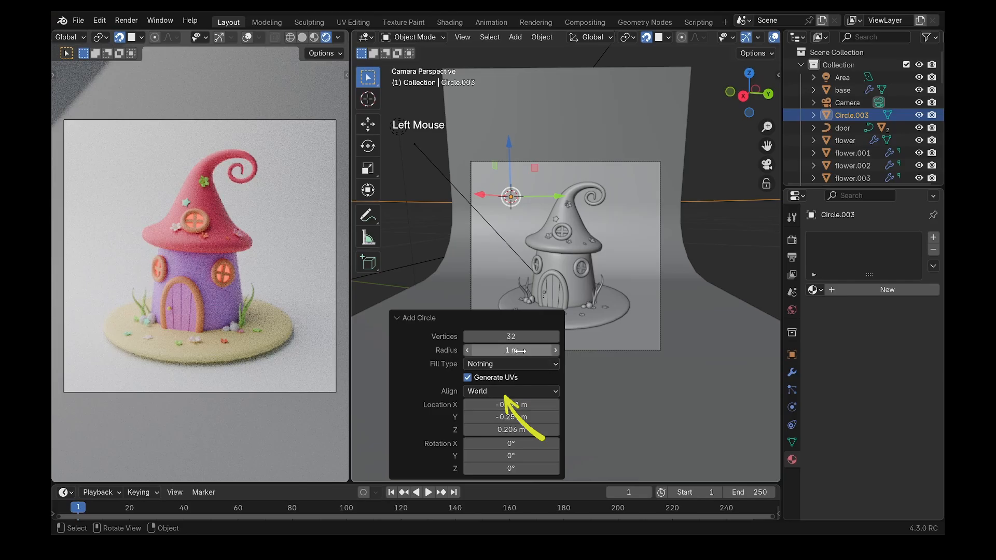
{"action": "left_click_drag", "start_coordinate": [513, 351], "coordinate": [481, 354]}
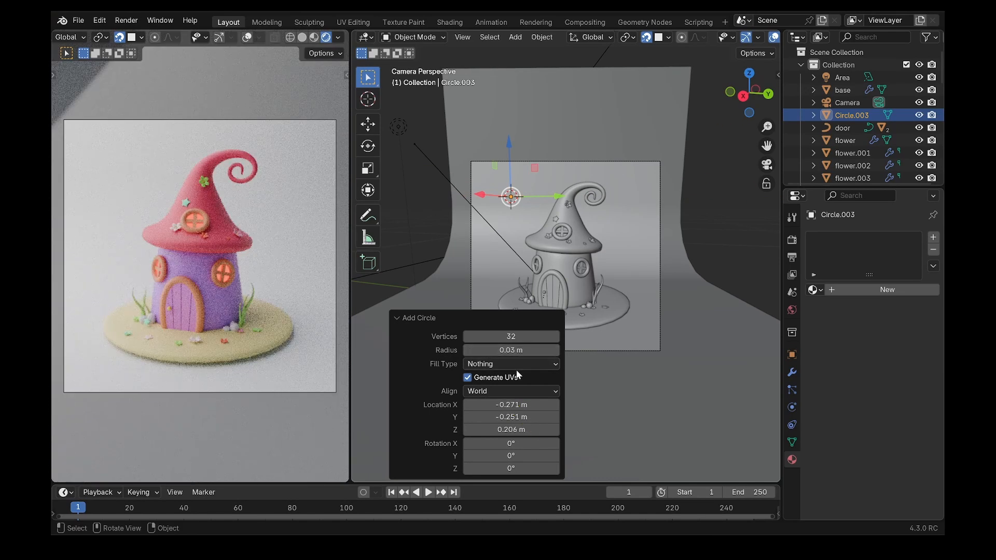
{"action": "left_click", "coordinate": [511, 392]}
{"action": "left_click", "coordinate": [500, 419]}
{"action": "scroll", "coordinate": [549, 229], "scroll_direction": "up", "scroll_amount": 4}
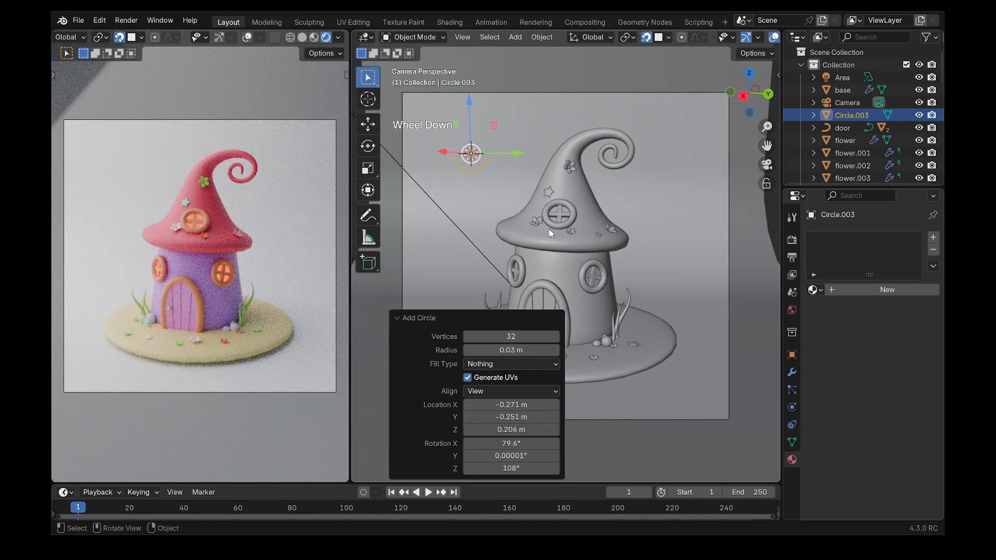
{"action": "scroll", "coordinate": [549, 228], "scroll_direction": "down", "scroll_amount": 1}
Fill the circle with an N-Gon and set its vertices to 8.
{"action": "left_click", "coordinate": [510, 363]}
{"action": "left_click", "coordinate": [503, 388]}
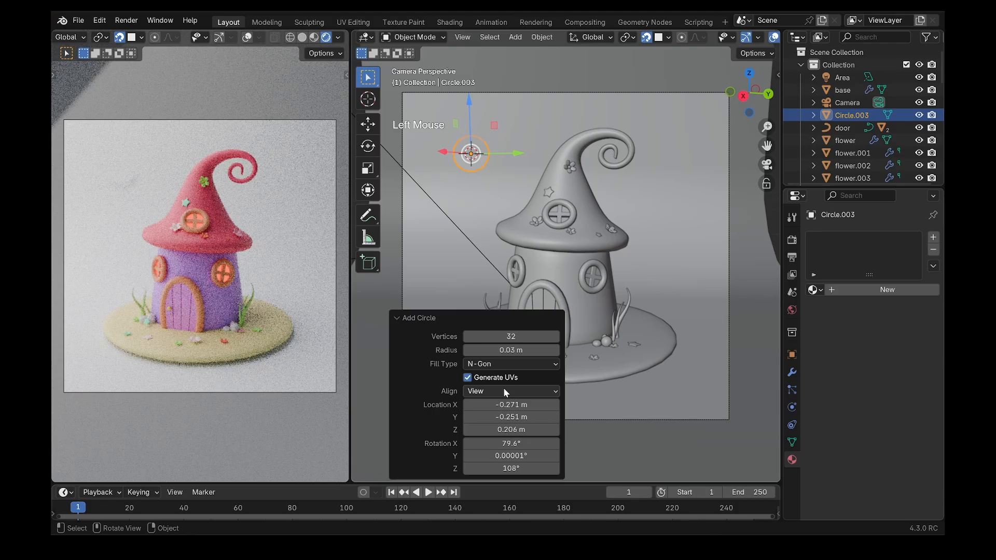
{"action": "left_click", "coordinate": [523, 336]}
{"action": "type", "text": "8"}
{"action": "key", "text": "Return"}
{"action": "left_click", "coordinate": [465, 319]}
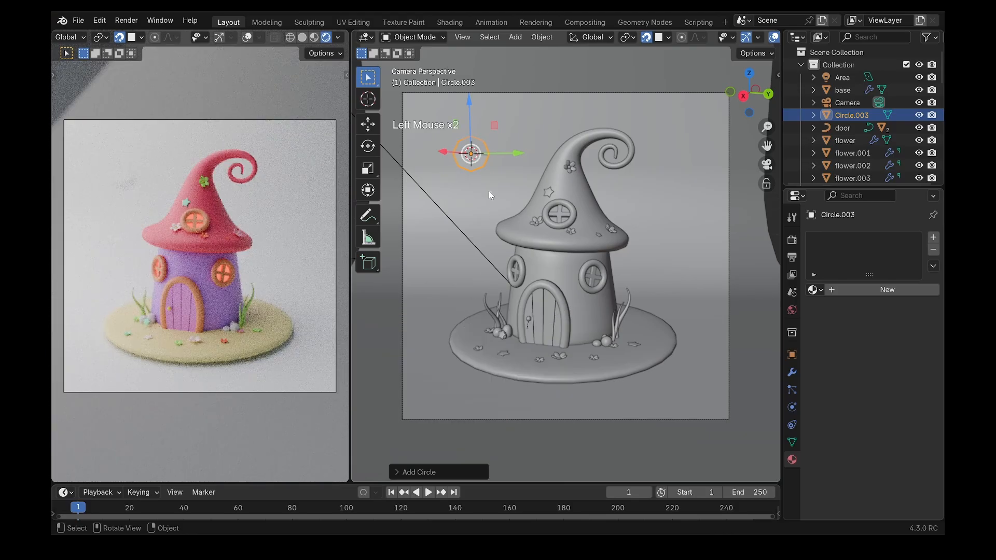
Turn off snapping and move the circle slightly lower beside the hat.
{"action": "left_click_drag", "start_coordinate": [474, 161], "coordinate": [477, 181]}
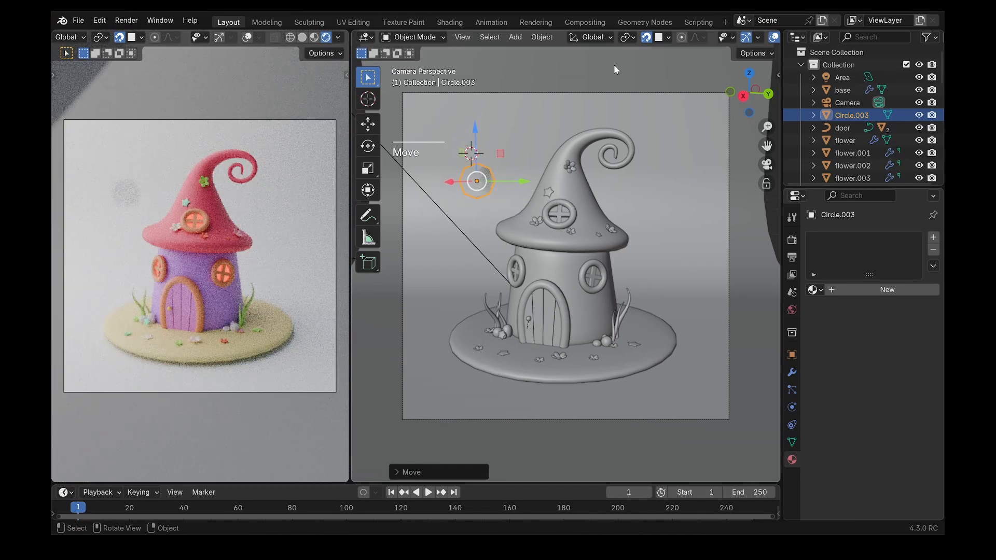
{"action": "left_click", "coordinate": [646, 37]}
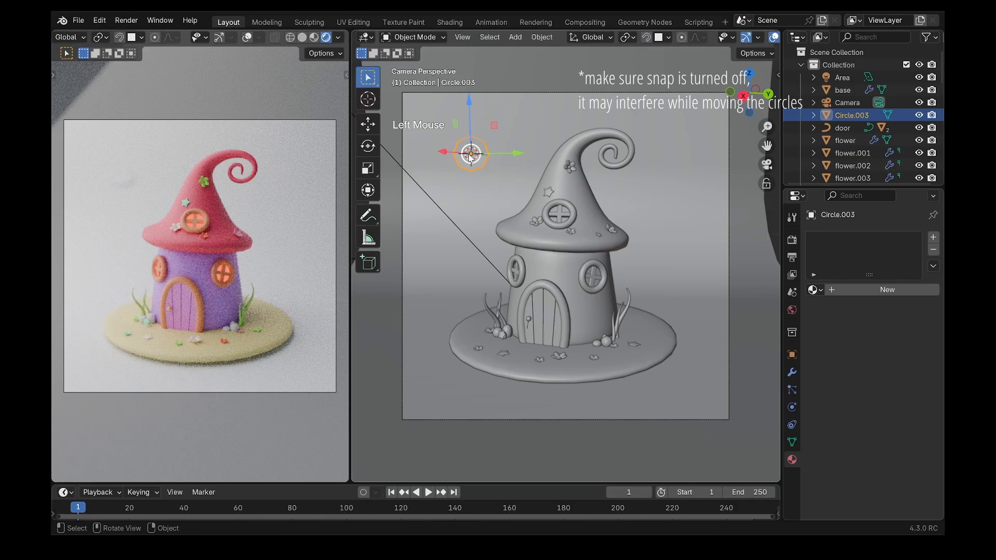
{"action": "left_click_drag", "start_coordinate": [476, 181], "coordinate": [469, 190]}
Give the circle a new material with an emission strength of 10.
{"action": "left_click", "coordinate": [887, 289]}
{"action": "scroll", "coordinate": [840, 365], "scroll_direction": "down", "scroll_amount": 3}
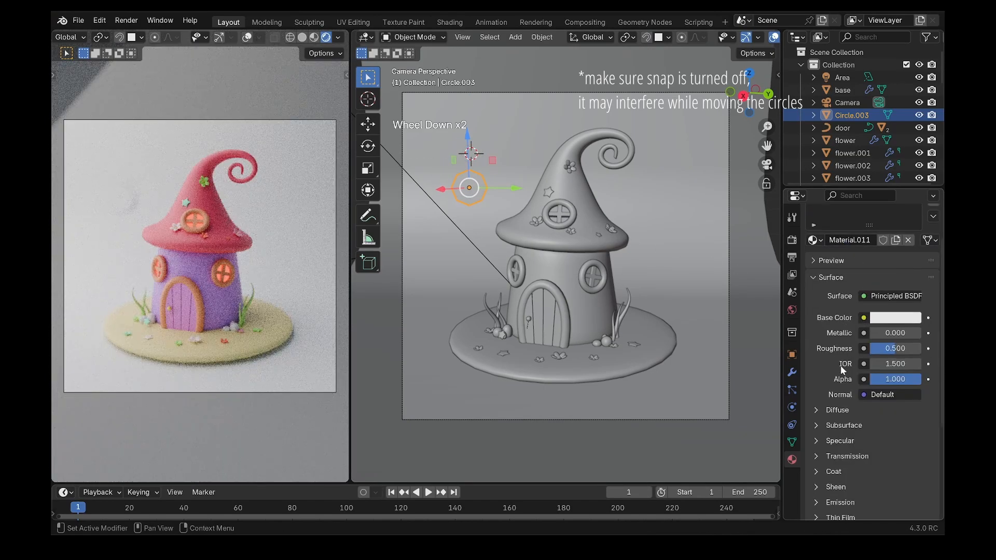
{"action": "left_click", "coordinate": [840, 404]}
{"action": "left_click", "coordinate": [893, 434]}
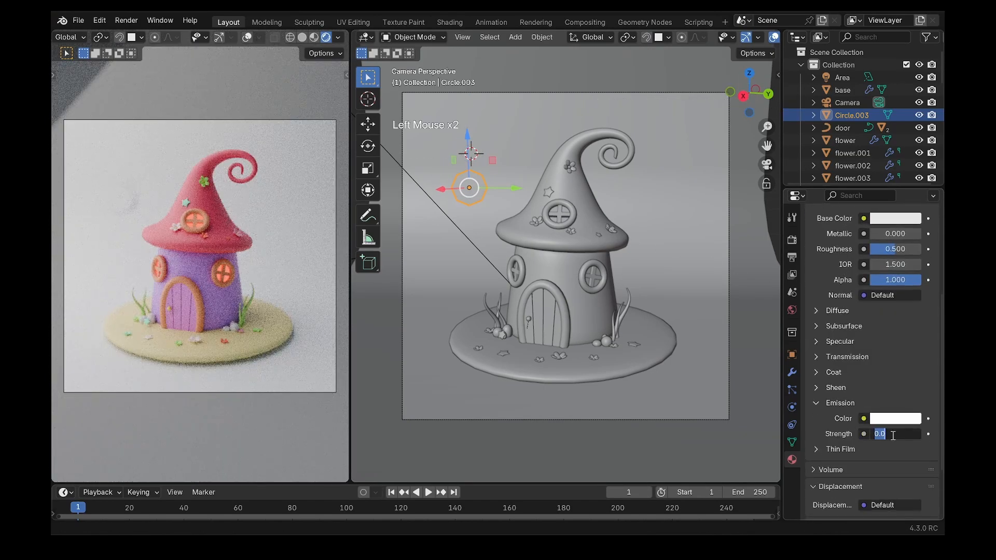
{"action": "type", "text": "5"}
{"action": "key", "text": "Return"}
{"action": "left_click", "coordinate": [892, 434]}
{"action": "type", "text": "10"}
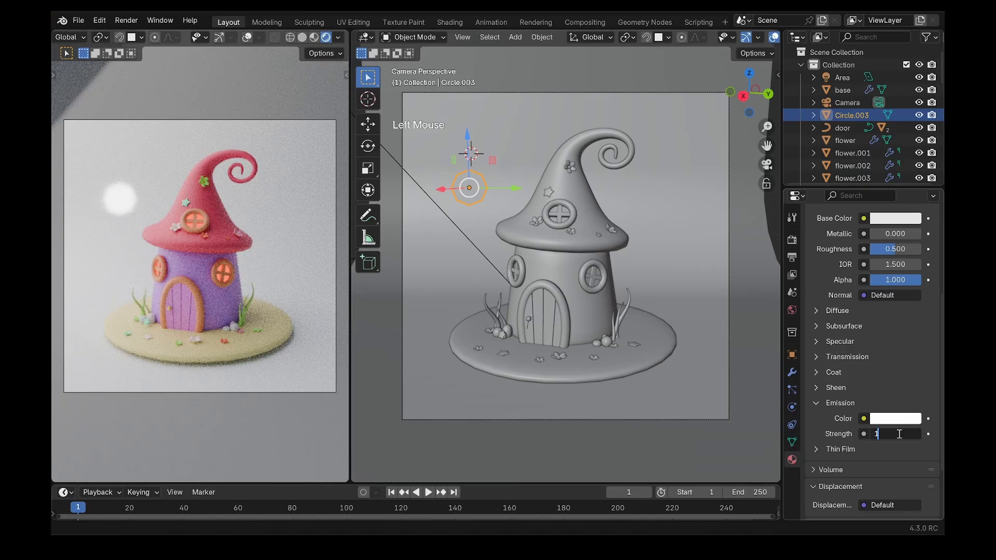
{"action": "key", "text": "Return"}
Scale the circle down to about 0.37 and place two linked duplicates between it and the hat.
{"action": "key", "text": "s"}
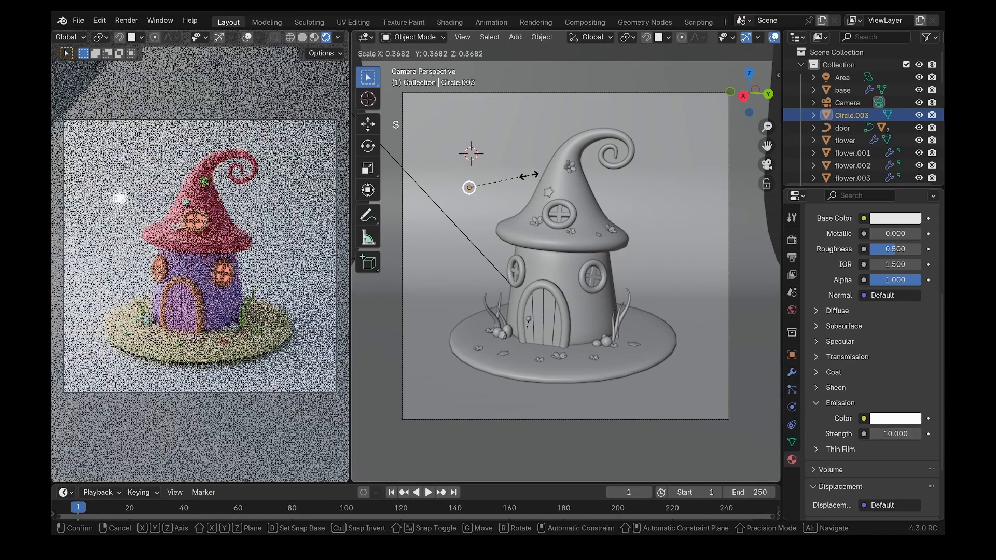
{"action": "left_click", "coordinate": [530, 179]}
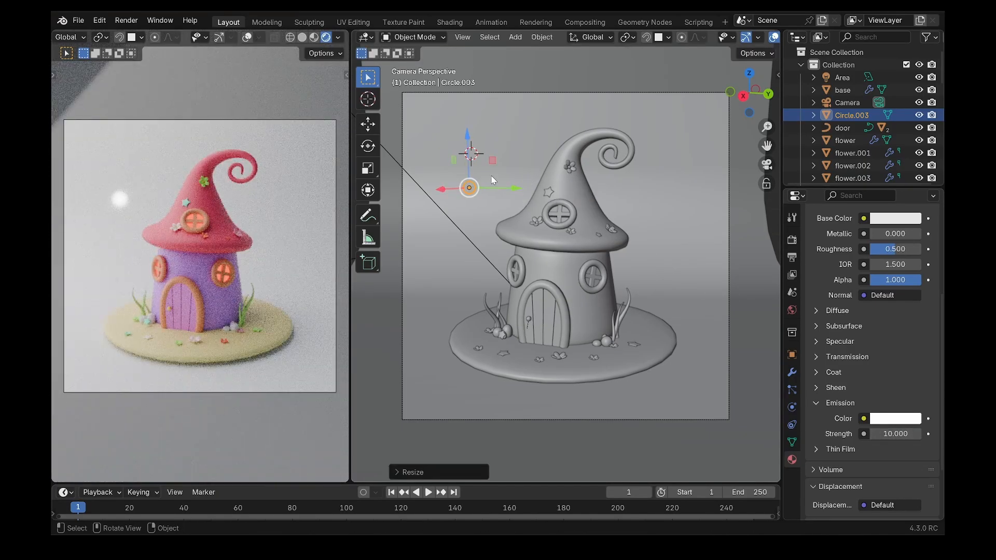
{"action": "key", "text": "alt+d"}
{"action": "left_click", "coordinate": [545, 179]}
{"action": "key", "text": "alt+d"}
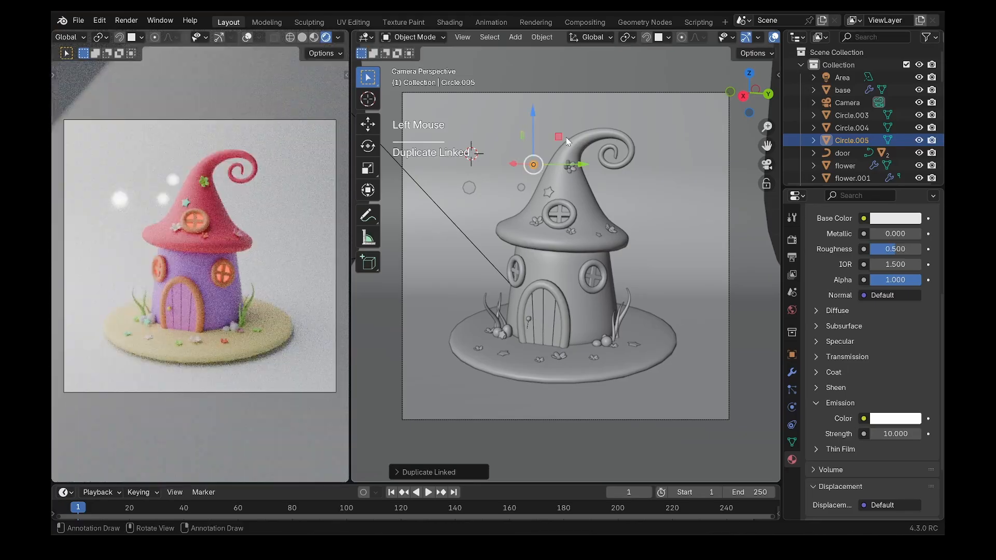
In top view, move the latest duplicate to the camera side of the house, and return to the camera view.
{"action": "key", "text": "KP_7"}
{"action": "scroll", "coordinate": [597, 259], "scroll_direction": "down", "scroll_amount": 2}
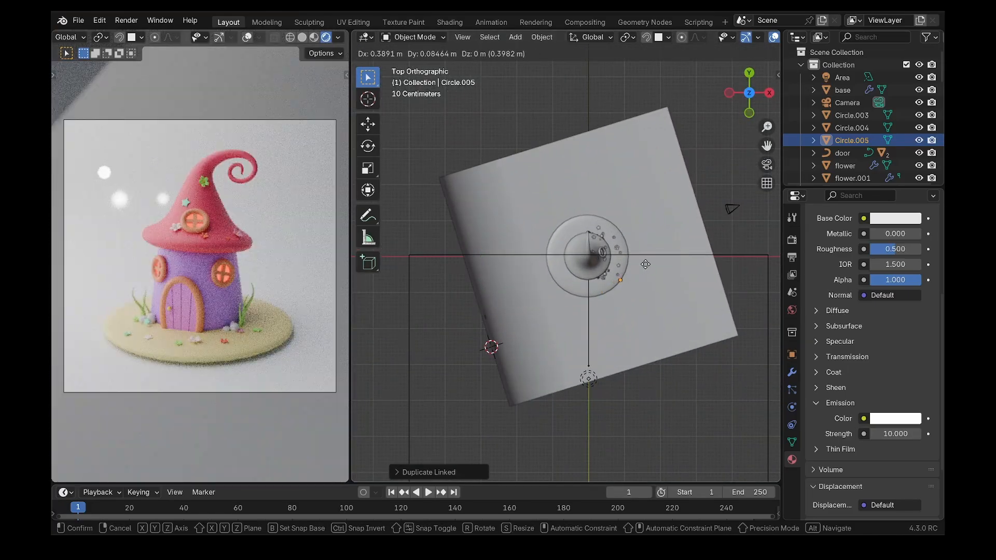
{"action": "left_click", "coordinate": [637, 267]}
{"action": "key", "text": "KP_0"}
{"action": "middle_click_drag", "start_coordinate": [637, 267], "coordinate": [579, 274], "text": "shift"}
Place linked duplicates over the hat, beside its upper slope and beyond its curl, scaling the first one down and the last one up.
{"action": "key", "text": "alt+d"}
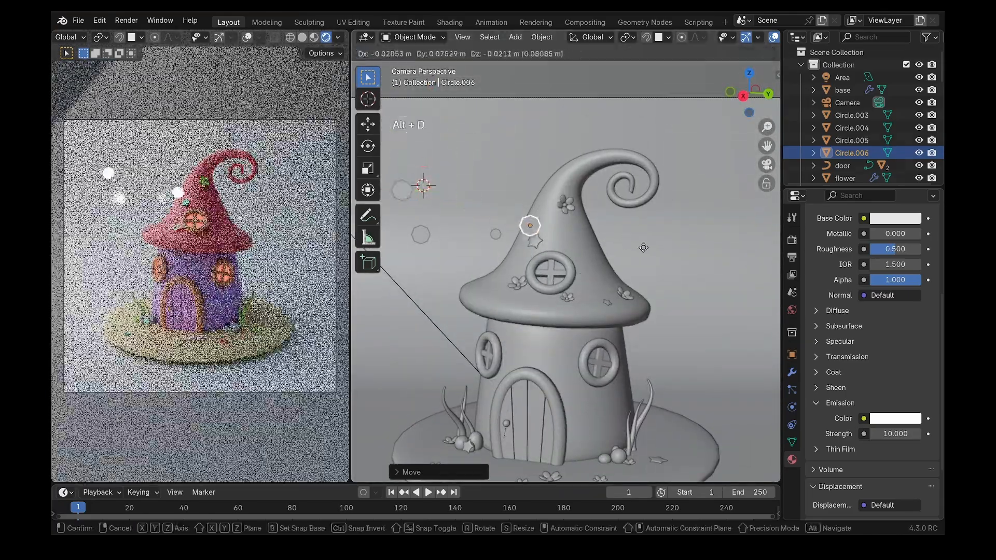
{"action": "left_click", "coordinate": [698, 259]}
{"action": "key", "text": "s"}
{"action": "left_click", "coordinate": [635, 238]}
{"action": "key", "text": "alt+d"}
{"action": "left_click", "coordinate": [594, 165]}
{"action": "key", "text": "alt+d"}
{"action": "left_click", "coordinate": [749, 227]}
{"action": "key", "text": "s"}
{"action": "left_click", "coordinate": [771, 234]}
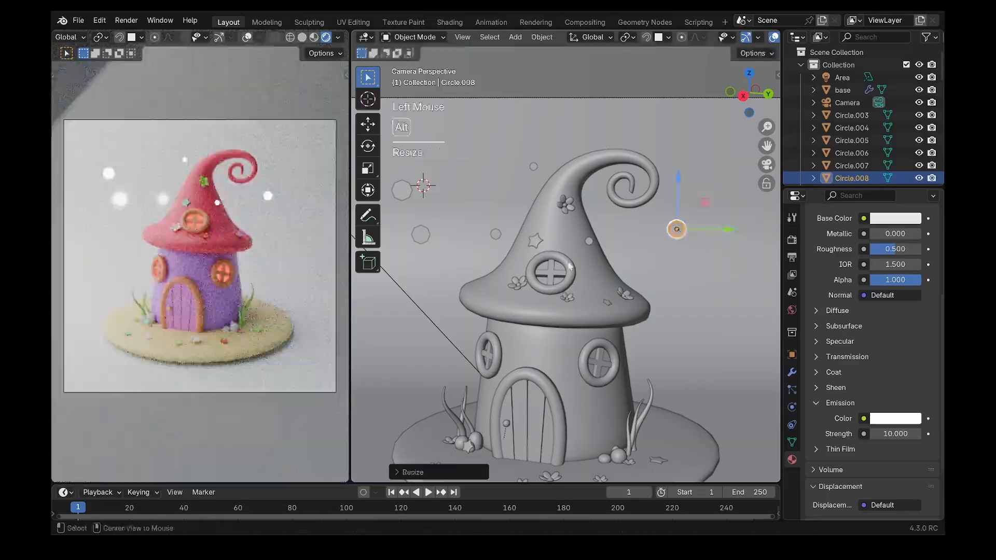
Add a small linked duplicate beside the house's left window and a larger one above the hat's curl.
{"action": "key", "text": "alt+d"}
{"action": "left_click", "coordinate": [570, 326]}
{"action": "key", "text": "s"}
{"action": "left_click", "coordinate": [545, 270]}
{"action": "key", "text": "alt+d"}
{"action": "key", "text": "s"}
{"action": "left_click", "coordinate": [729, 163]}
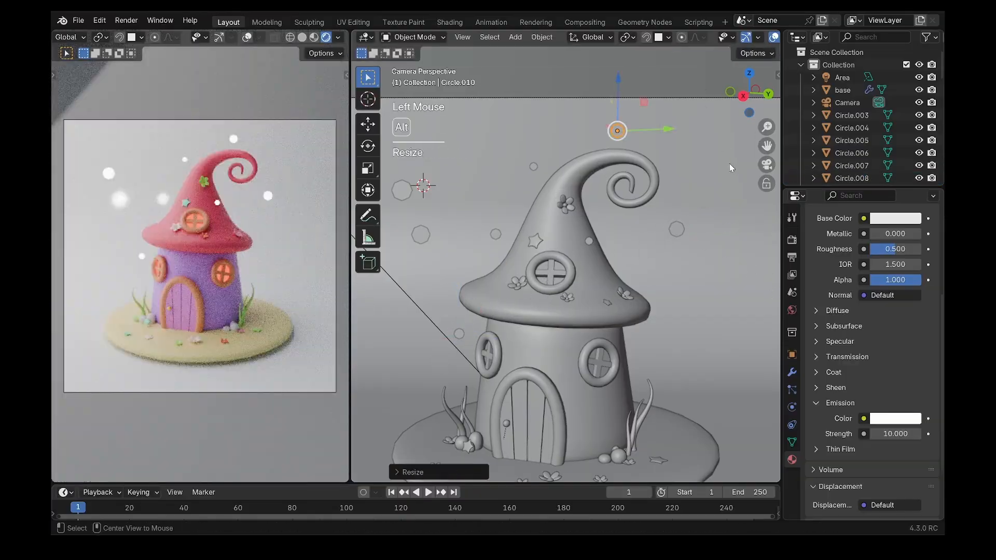
Place two more linked duplicates, one right of the right window and one left of the round base.
{"action": "key", "text": "alt+d"}
{"action": "left_click", "coordinate": [671, 335]}
{"action": "scroll", "coordinate": [671, 336], "scroll_direction": "down", "scroll_amount": 2}
{"action": "key", "text": "alt+d"}
{"action": "left_click", "coordinate": [611, 299]}
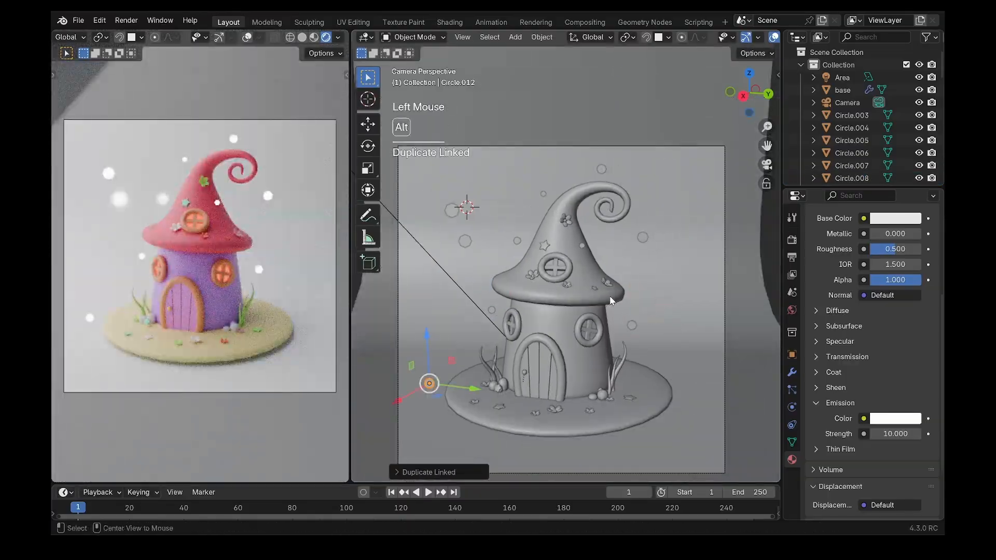
{"action": "key", "text": "alt+s"}
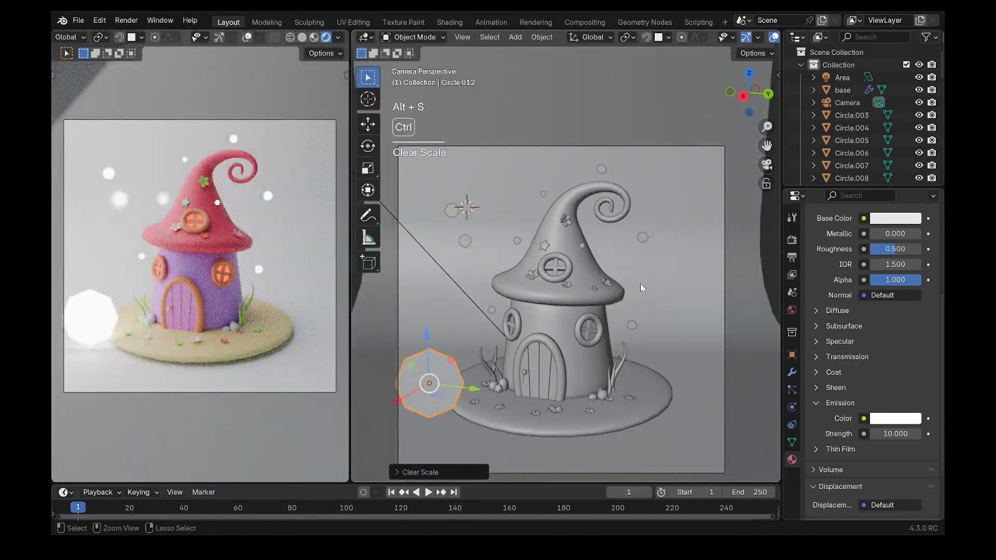
{"action": "key", "text": "ctrl+z"}
Place another linked duplicate to the right of the hat brim and scale it up.
{"action": "key", "text": "alt+d"}
{"action": "left_click", "coordinate": [707, 276]}
{"action": "key", "text": "s"}
{"action": "left_click", "coordinate": [714, 275]}
In top view, place a linked duplicate behind the house, and return to the camera view.
{"action": "key", "text": "KP_7"}
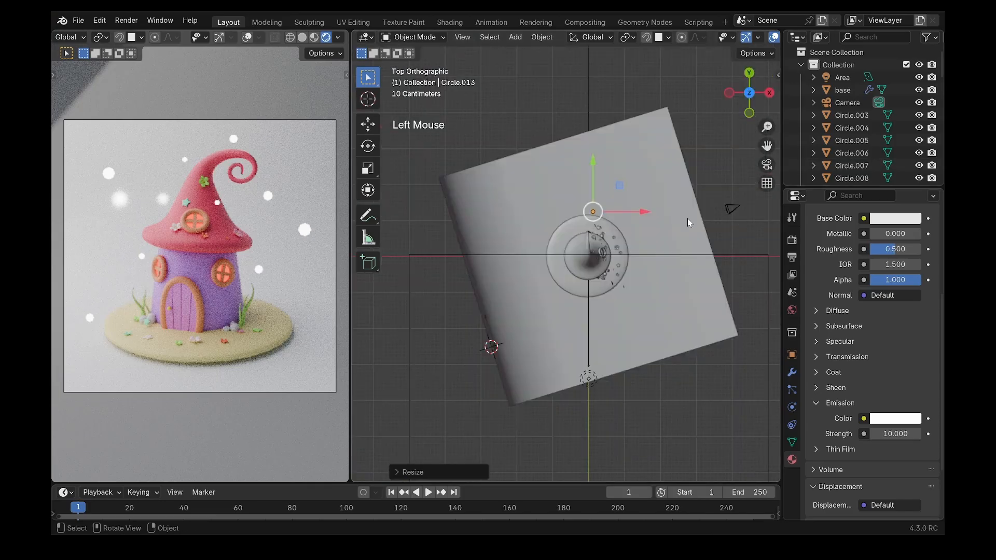
{"action": "key", "text": "alt+d"}
{"action": "left_click", "coordinate": [509, 256]}
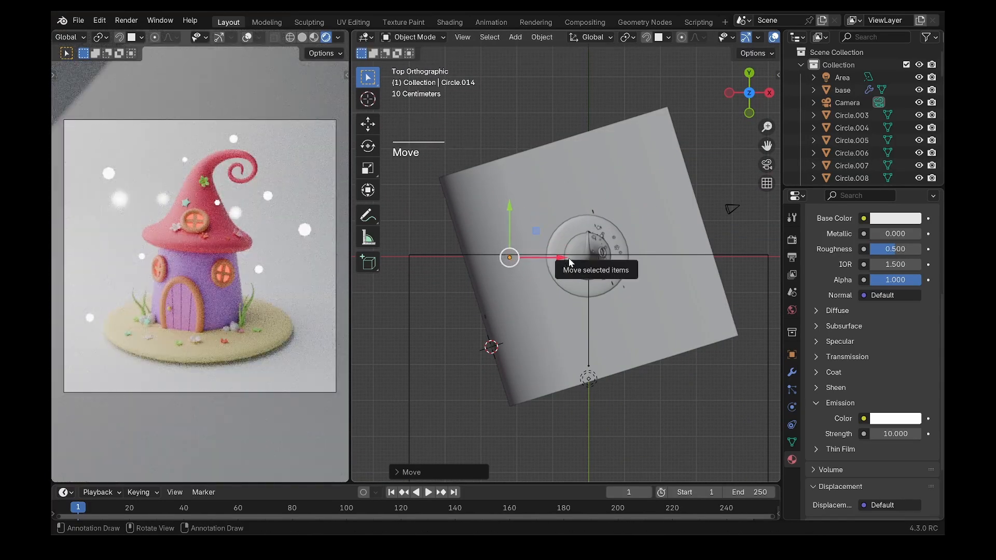
{"action": "left_click", "coordinate": [767, 165]}
{"action": "middle_click_drag", "start_coordinate": [766, 165], "coordinate": [771, 166], "text": "shift"}
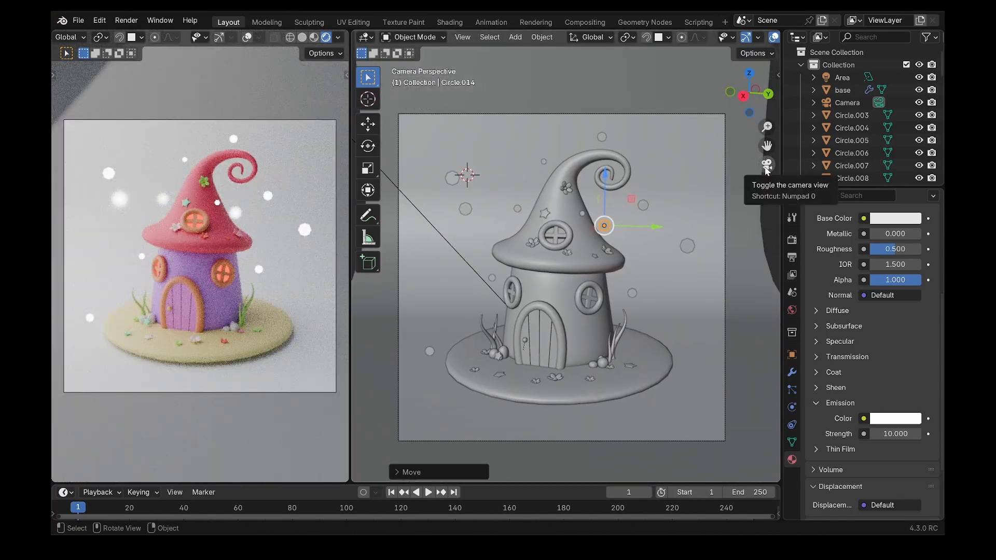
Change the base color of the round ground base to a pale greyish beige.
{"action": "left_click", "coordinate": [557, 397]}
{"action": "scroll", "coordinate": [863, 269], "scroll_direction": "up", "scroll_amount": 5}
{"action": "left_click", "coordinate": [884, 342]}
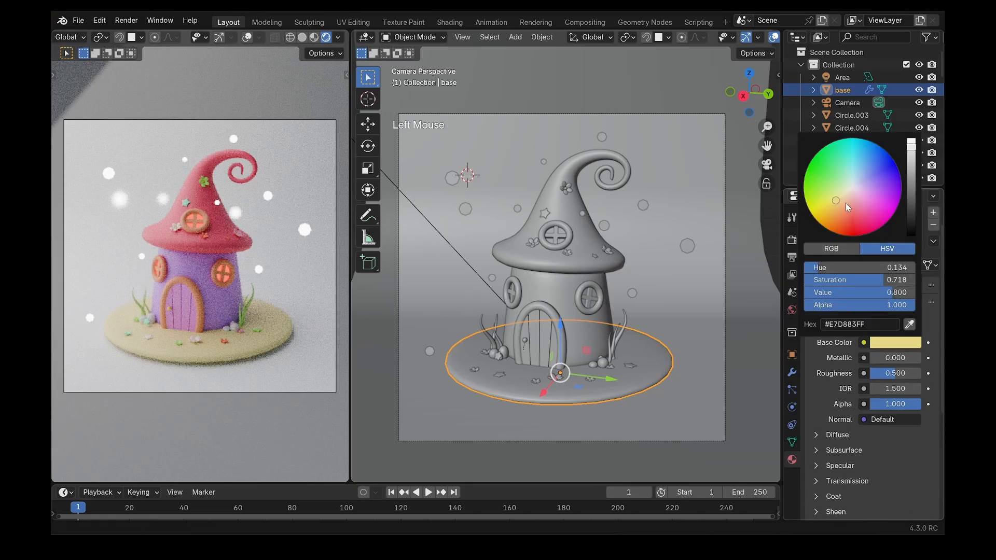
{"action": "mouse_move", "coordinate": [846, 206]}
{"action": "left_mouse_down"}
{"action": "mouse_move", "coordinate": [844, 196]}
{"action": "mouse_move", "coordinate": [854, 214]}
{"action": "left_mouse_up"}
Give the backdrop plane a new material with a pale pink base color.
{"action": "left_click", "coordinate": [667, 287]}
{"action": "left_click", "coordinate": [883, 290]}
{"action": "left_click", "coordinate": [886, 367]}
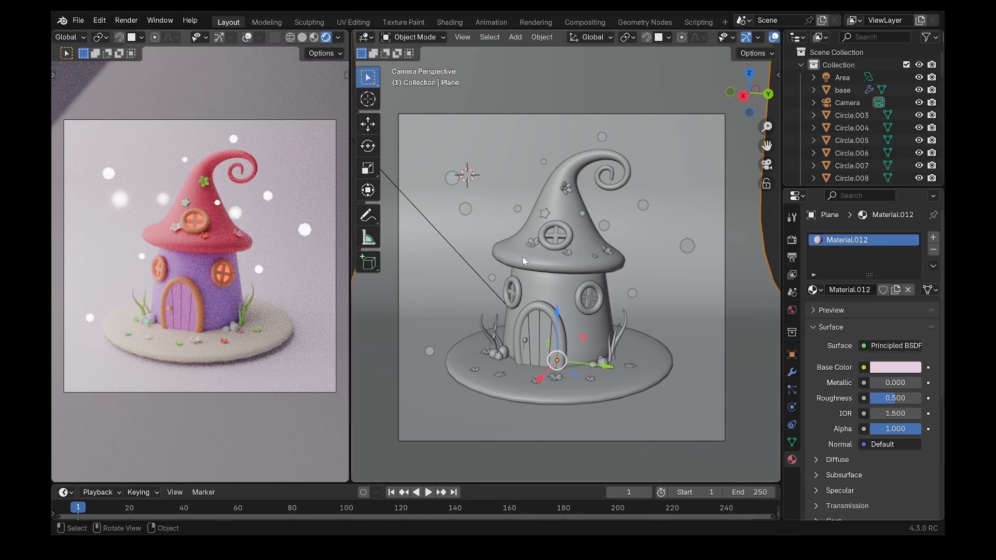
Save the project as a new file named fairy house.
{"action": "left_click", "coordinate": [79, 22]}
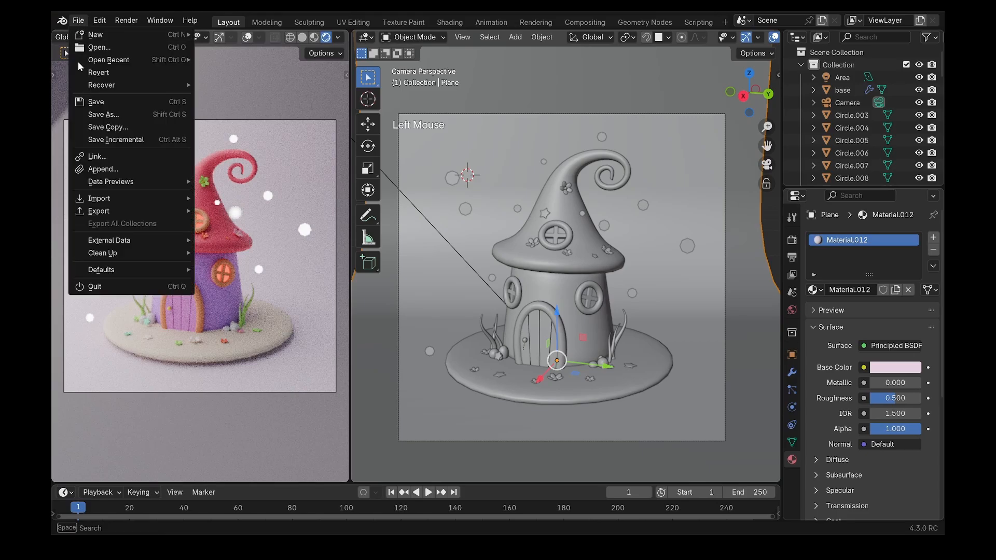
{"action": "left_click", "coordinate": [85, 114]}
{"action": "left_click", "coordinate": [338, 435]}
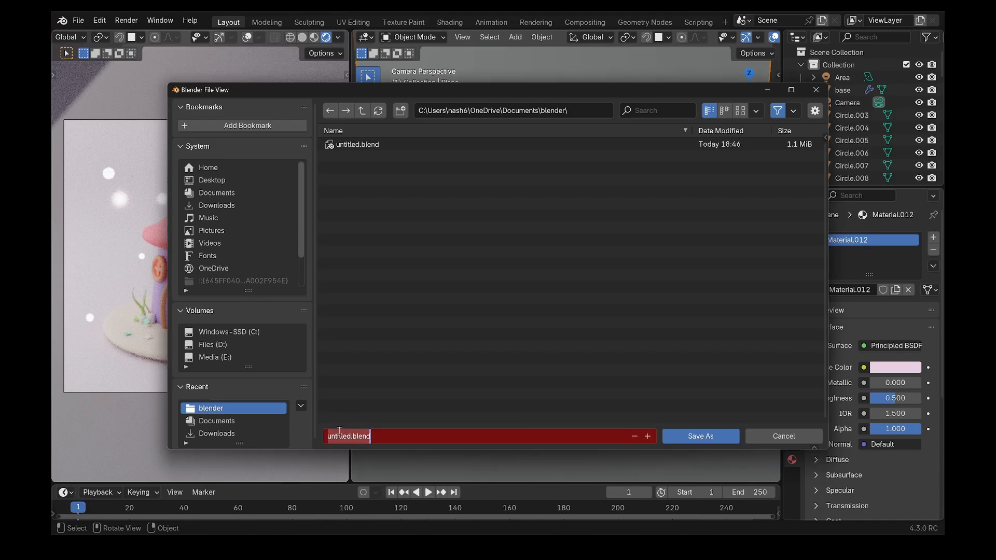
{"action": "type", "text": "fairy house"}
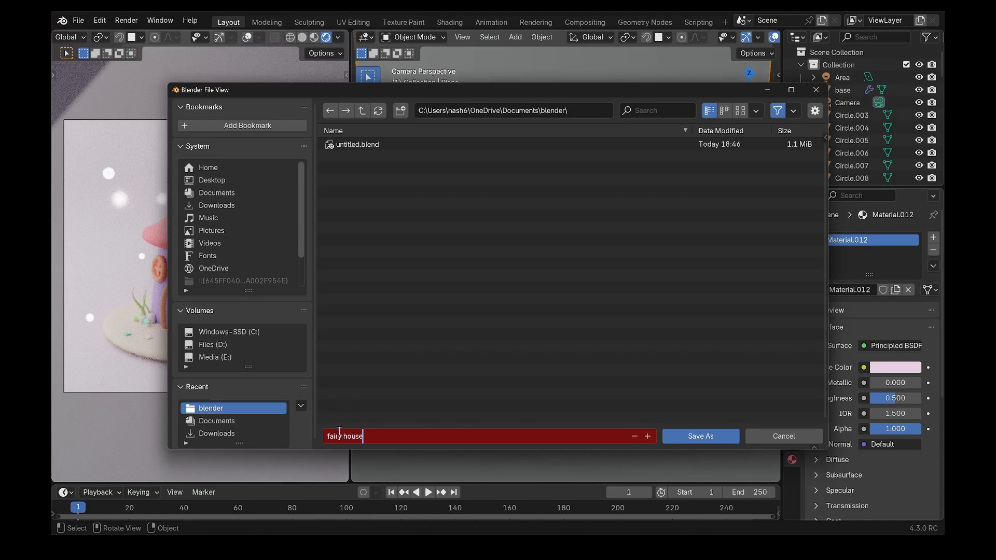
{"action": "left_click", "coordinate": [718, 438]}
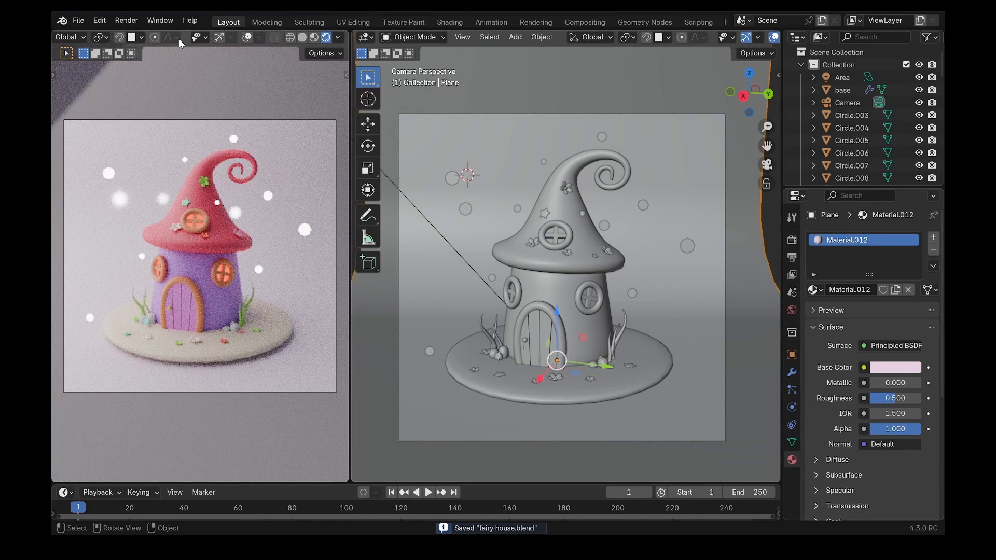
Render the scene as a still image and fit the result in the render window.
{"action": "left_click", "coordinate": [792, 240]}
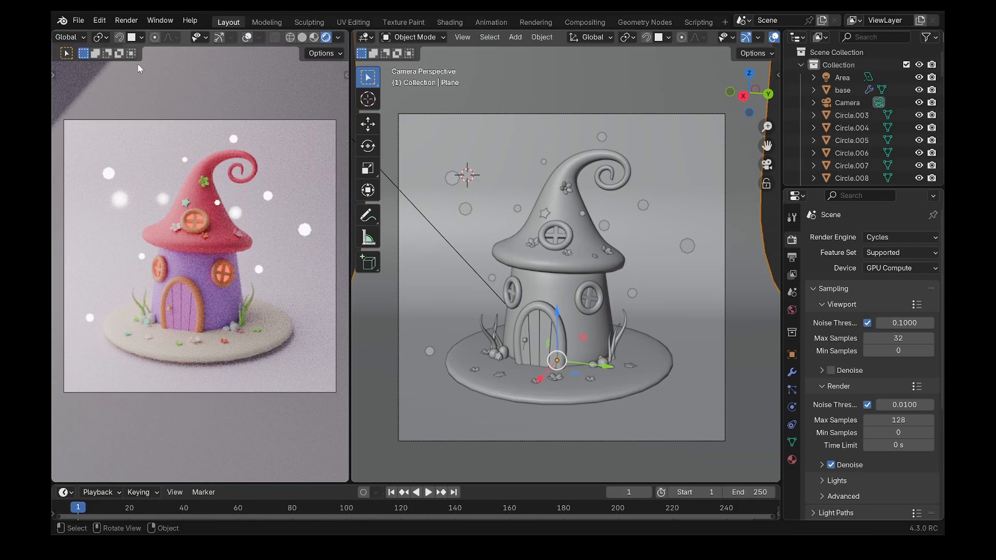
{"action": "left_click", "coordinate": [126, 20]}
{"action": "left_click", "coordinate": [136, 32]}
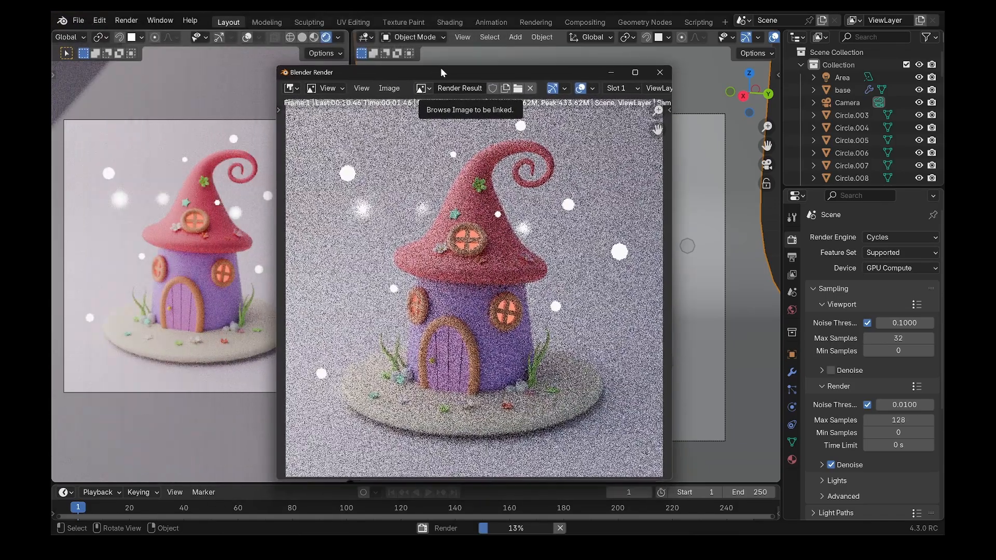
{"action": "left_click_drag", "start_coordinate": [442, 72], "coordinate": [463, 57]}
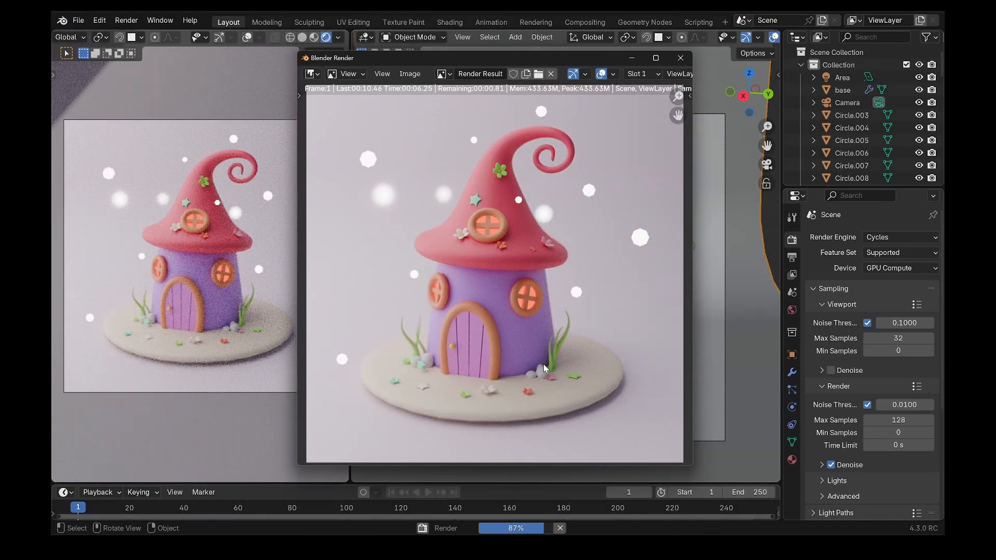
{"action": "scroll", "coordinate": [529, 279], "scroll_direction": "down", "scroll_amount": 2}
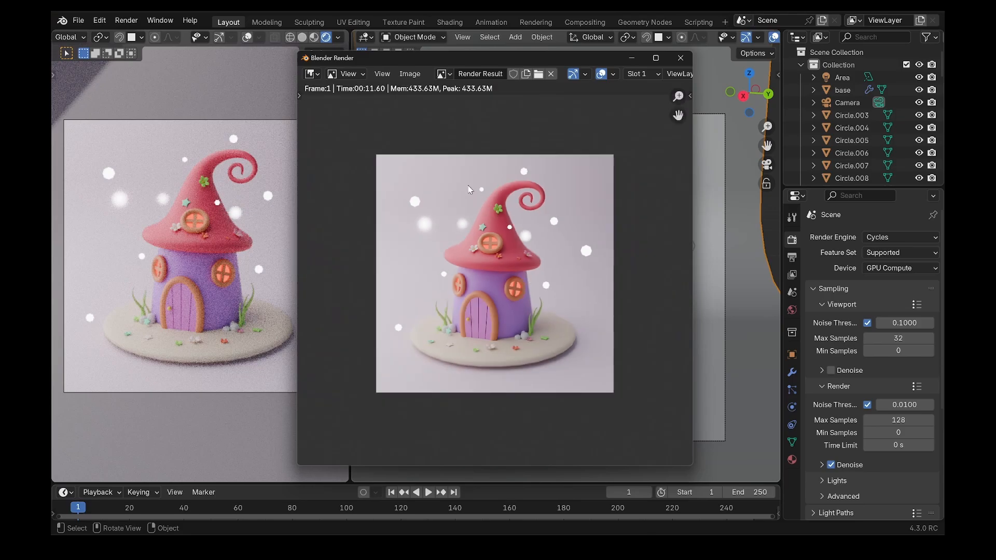
Save the rendered image as a PNG named fairy house and close the render window.
{"action": "left_click", "coordinate": [410, 73]}
{"action": "left_click", "coordinate": [418, 189]}
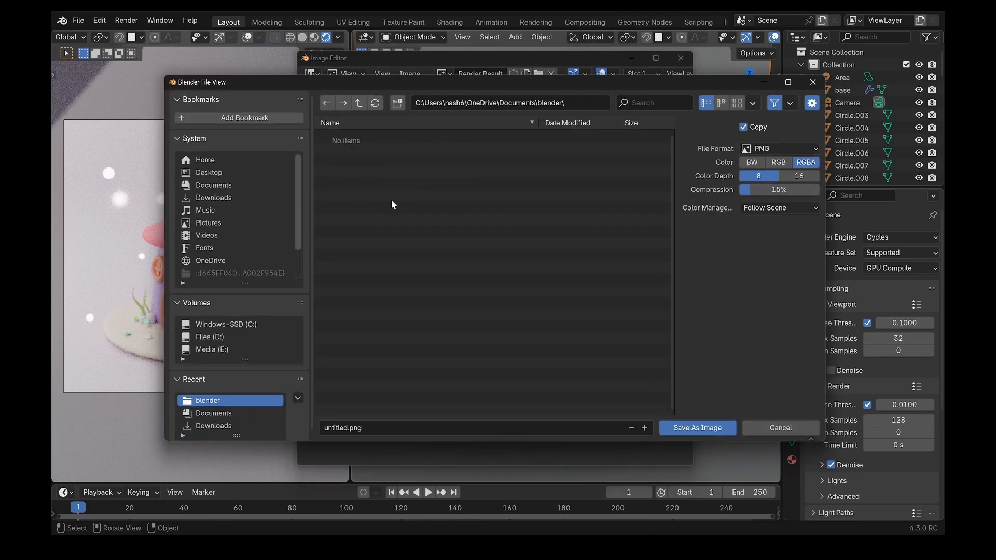
{"action": "left_click", "coordinate": [343, 427]}
{"action": "type", "text": "fairy house"}
{"action": "left_click", "coordinate": [703, 429]}
{"action": "left_click", "coordinate": [703, 432]}
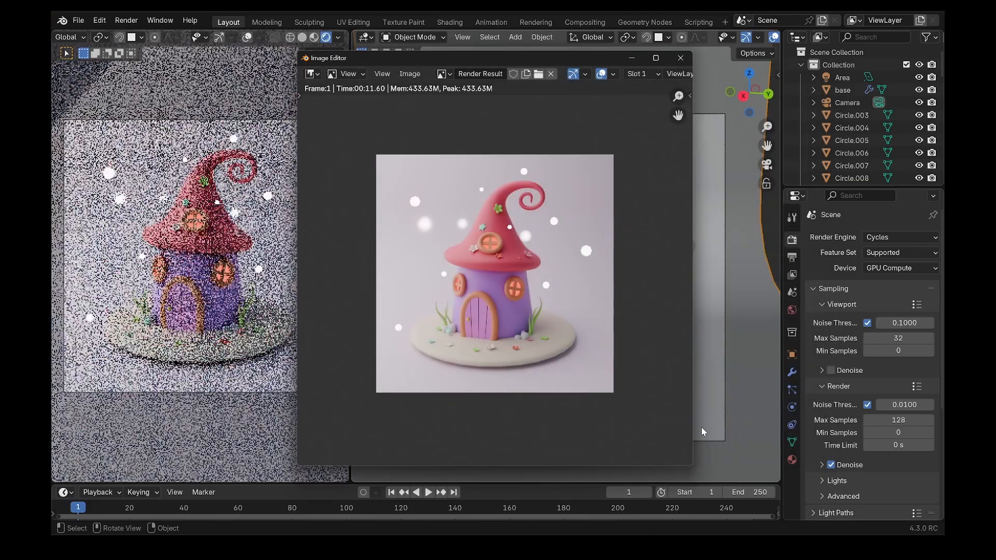
{"action": "scroll", "coordinate": [633, 299], "scroll_direction": "up", "scroll_amount": 2}
{"action": "scroll", "coordinate": [602, 202], "scroll_direction": "down", "scroll_amount": 1}
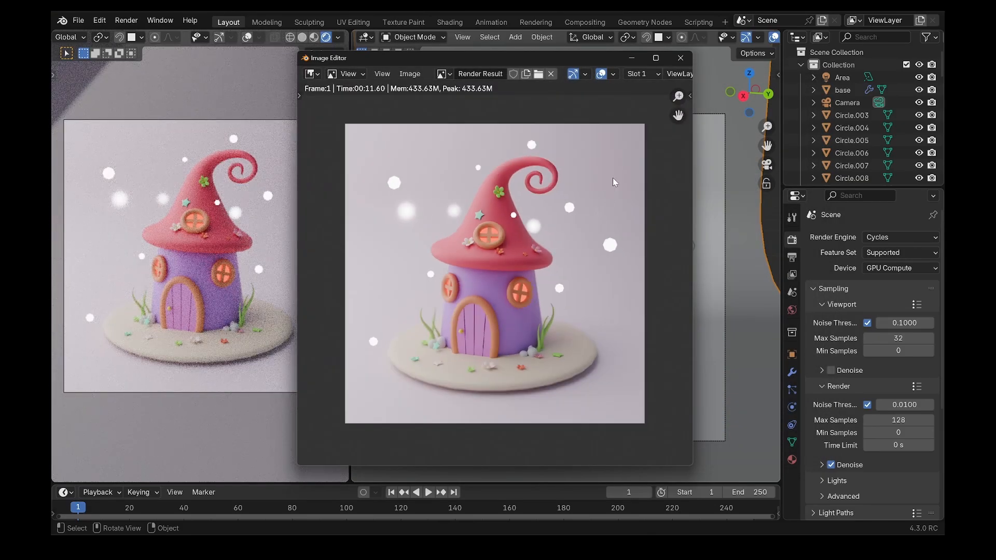
{"action": "left_click", "coordinate": [680, 59]}
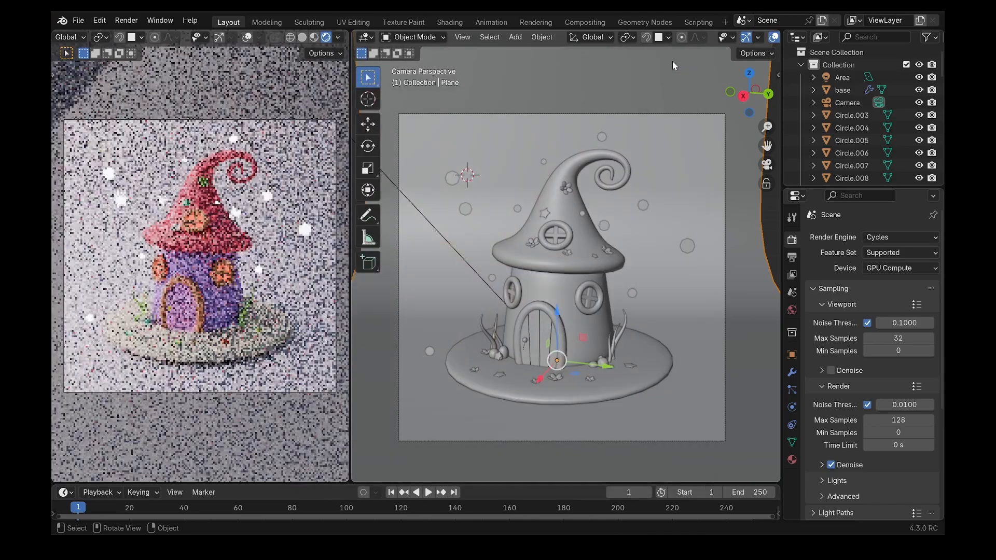
Set the color management look to High Contrast.
{"action": "scroll", "coordinate": [835, 462], "scroll_direction": "down", "scroll_amount": 5}
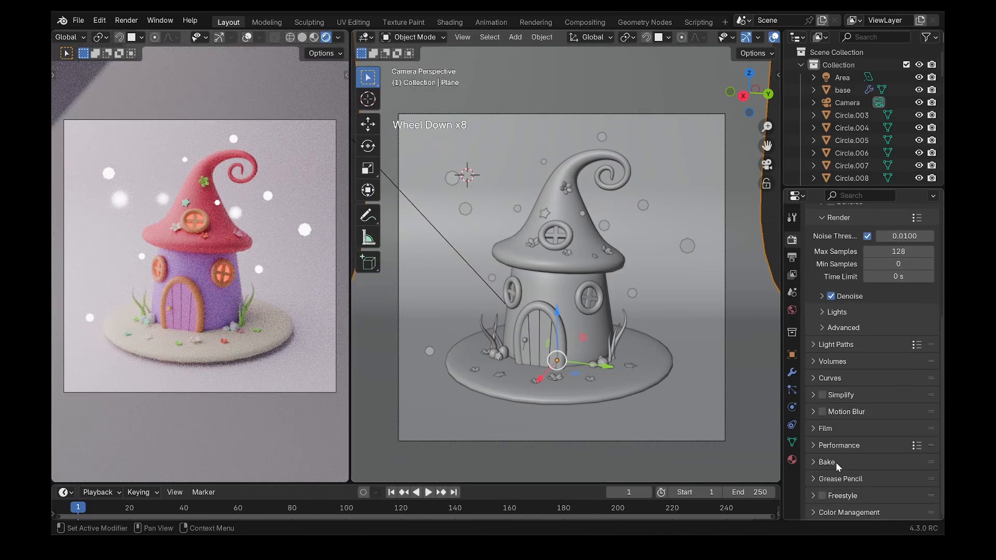
{"action": "left_click", "coordinate": [827, 513]}
{"action": "scroll", "coordinate": [845, 483], "scroll_direction": "down", "scroll_amount": 6}
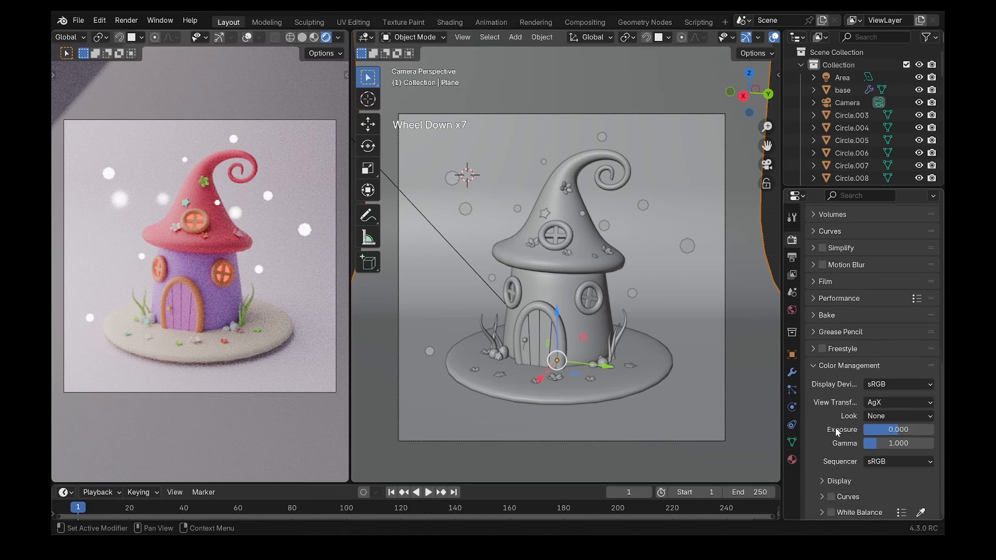
{"action": "left_click", "coordinate": [881, 416]}
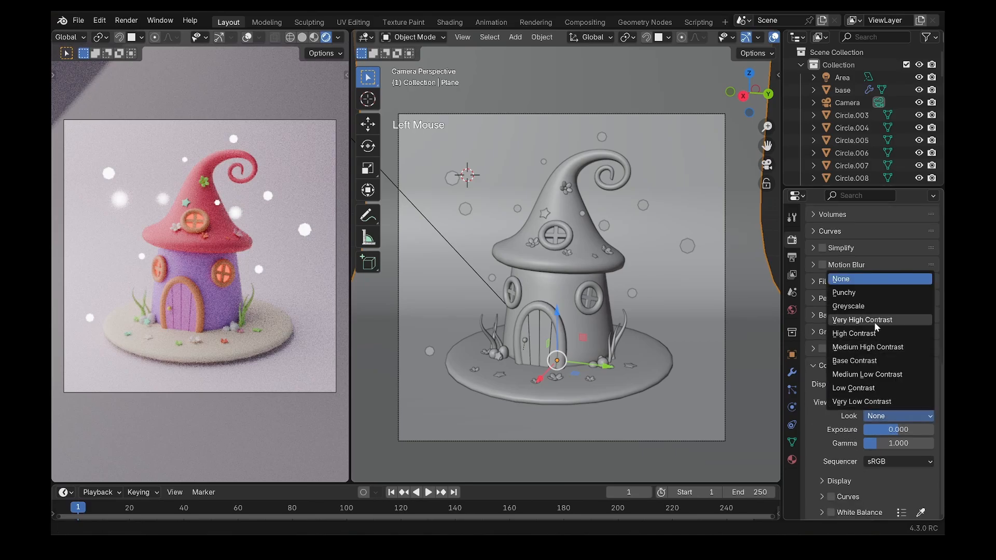
{"action": "left_click", "coordinate": [876, 322]}
{"action": "left_click", "coordinate": [885, 416]}
{"action": "left_click", "coordinate": [884, 331]}
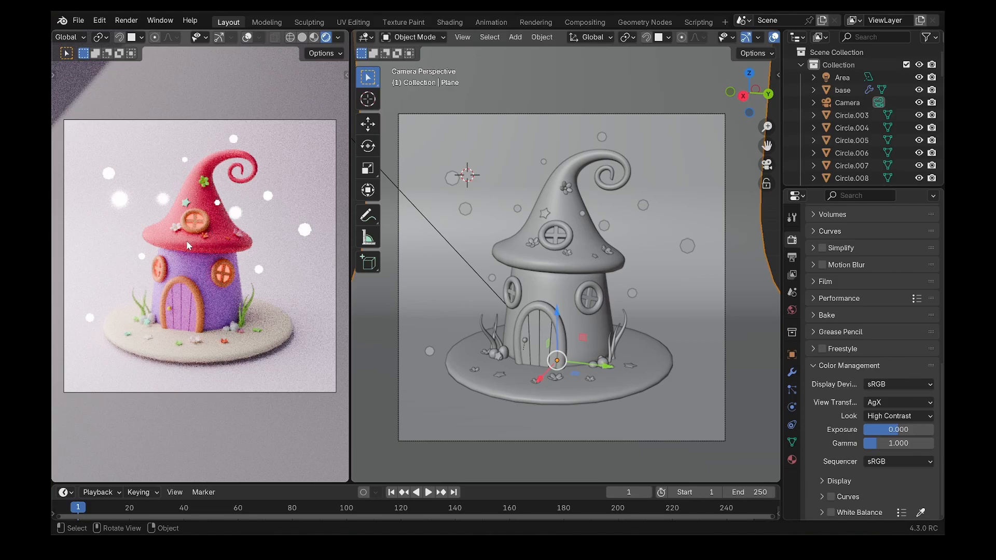
Render the still image again with the new contrast look.
{"action": "left_click", "coordinate": [127, 21]}
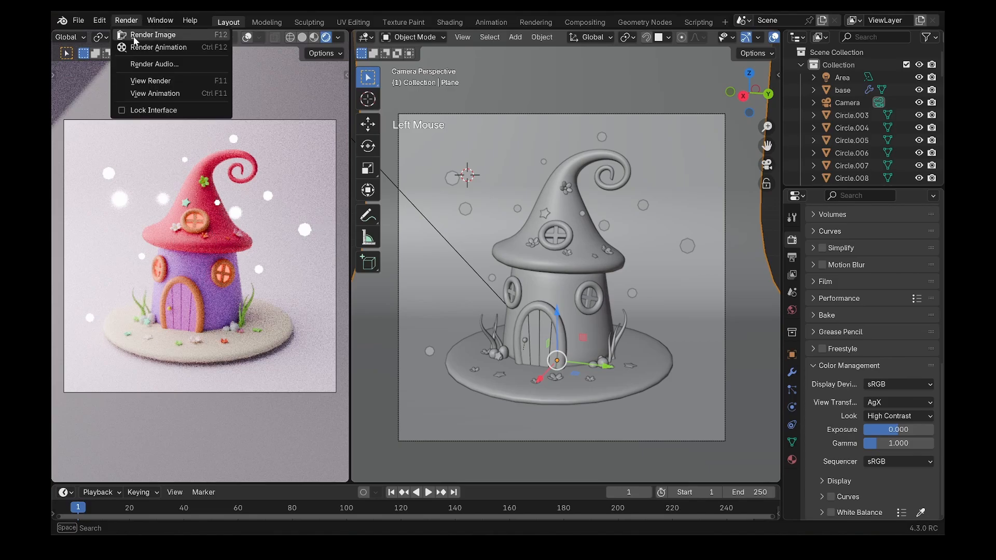